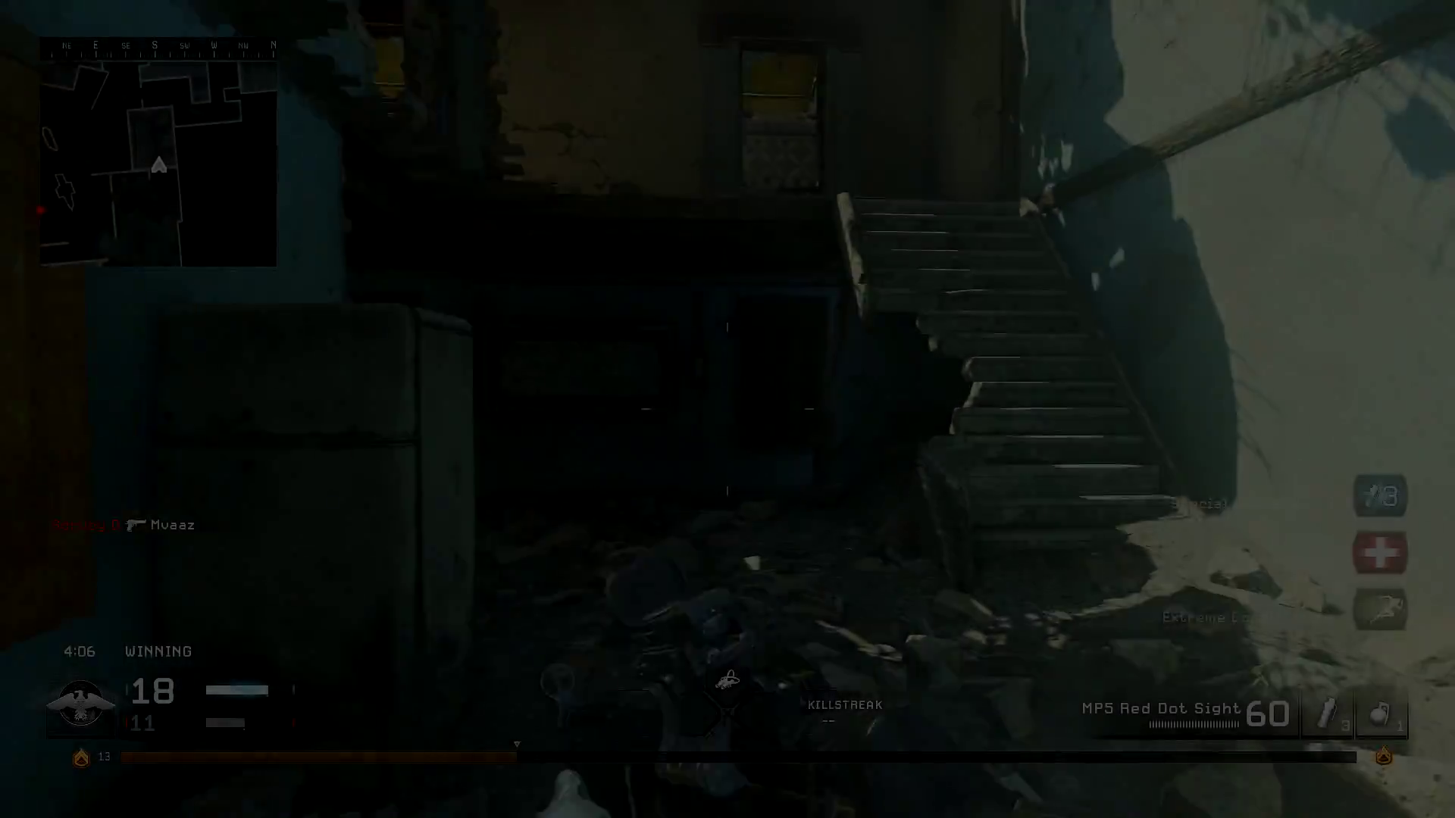
key("w")
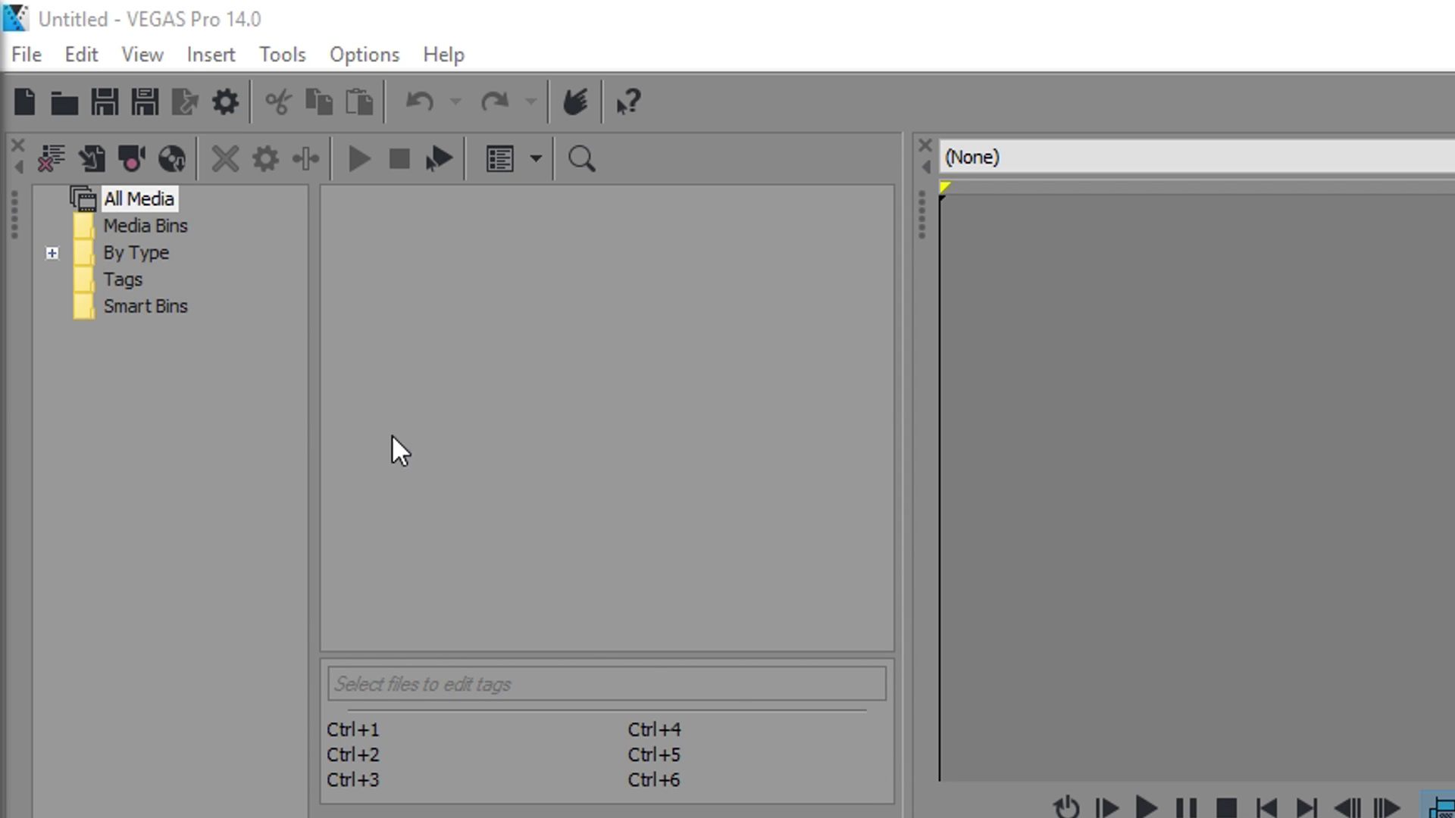
Step: Import the media file MuaazNewIntro.avi into the project
left_click(29, 53)
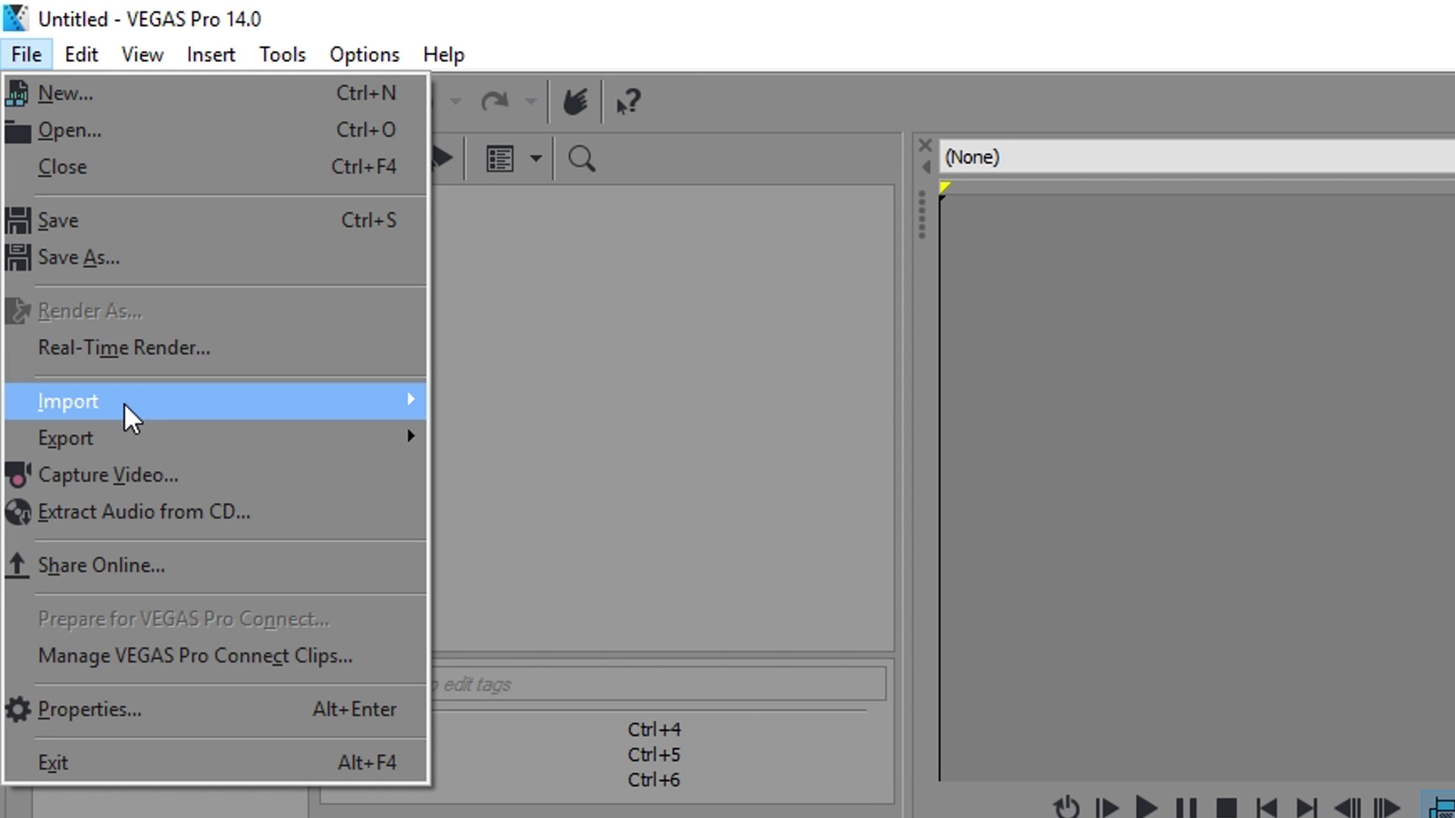
mouse_move(133, 415)
left_click(489, 396)
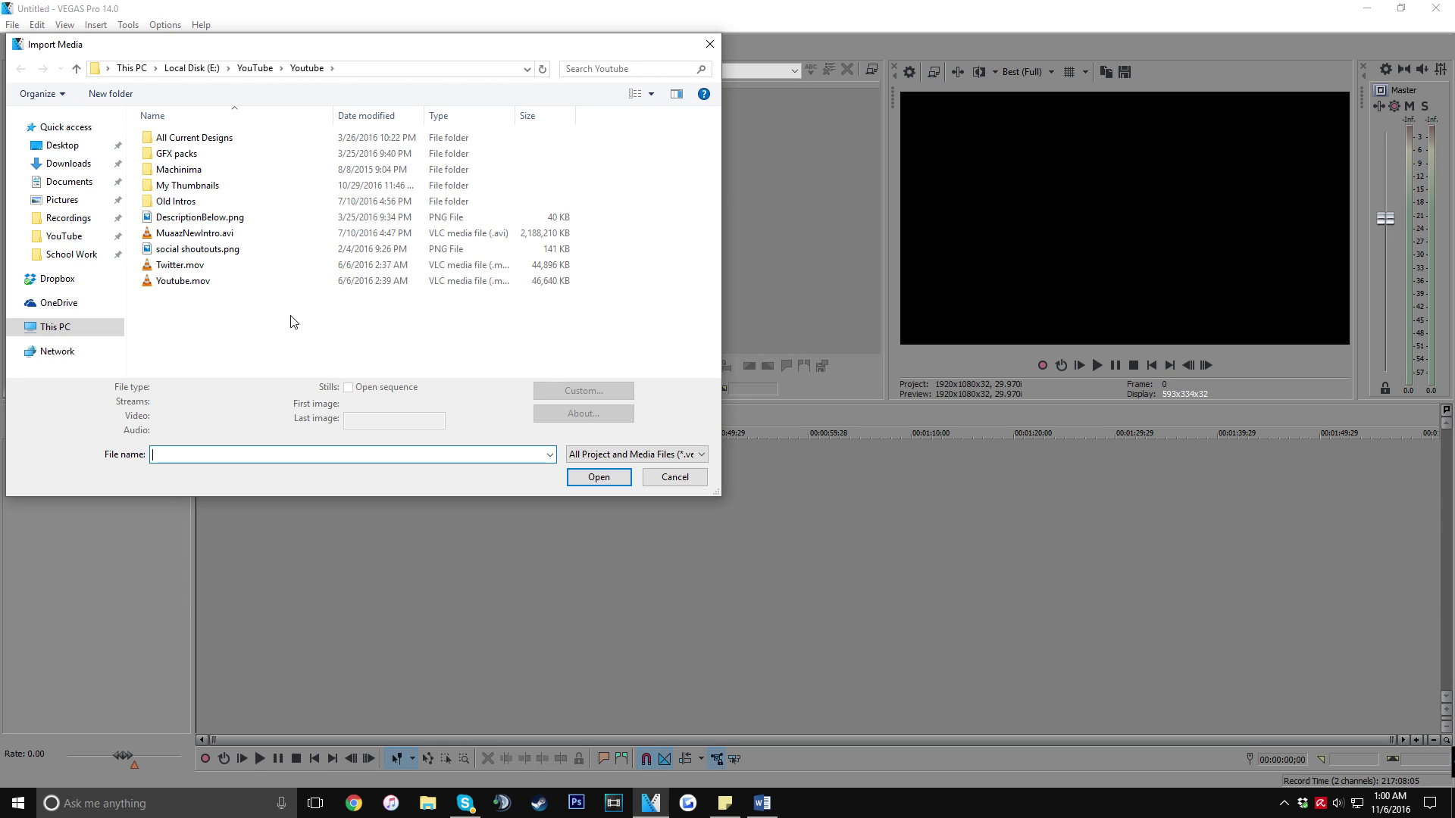
left_click(281, 237)
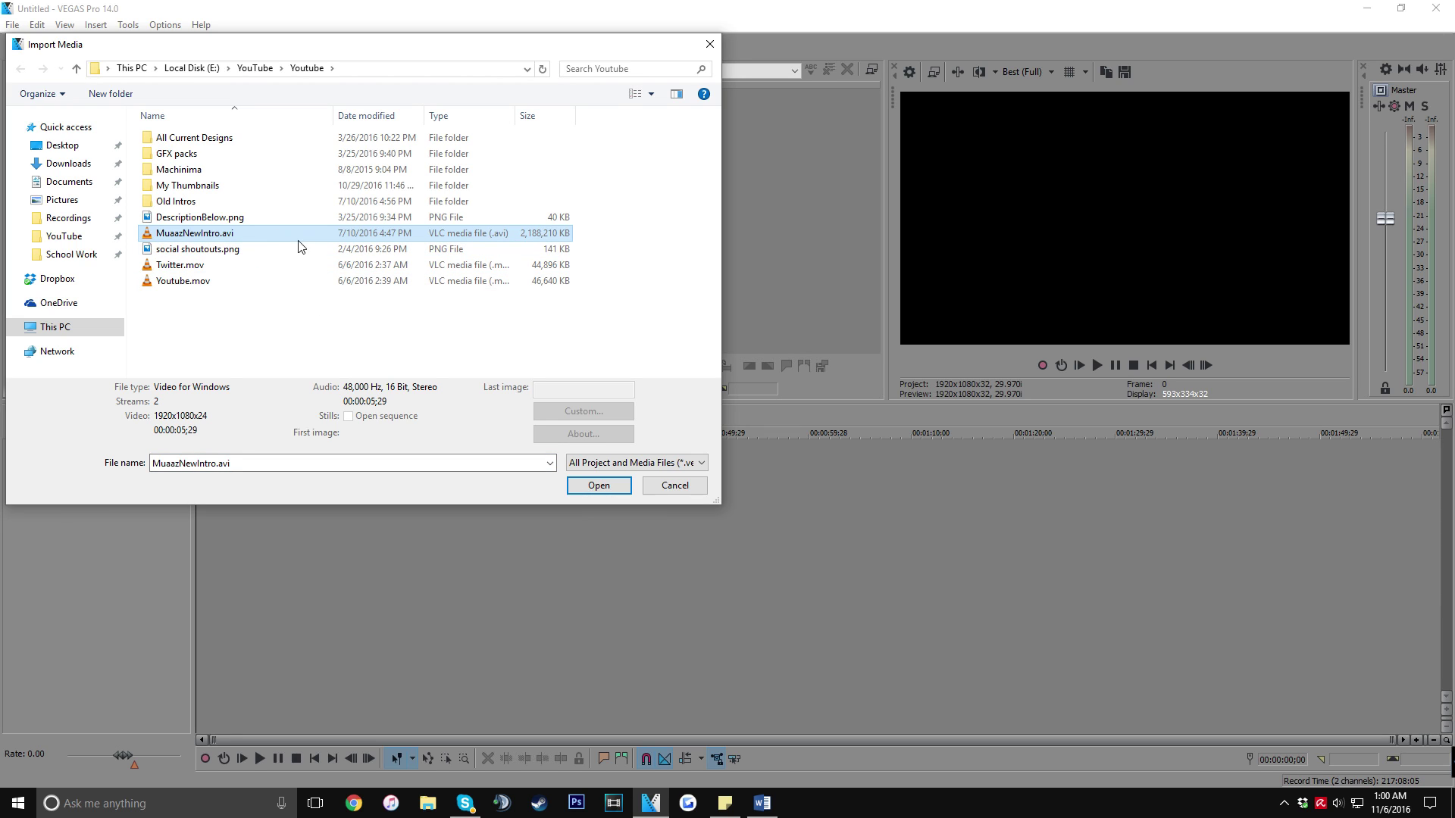
left_click(611, 487)
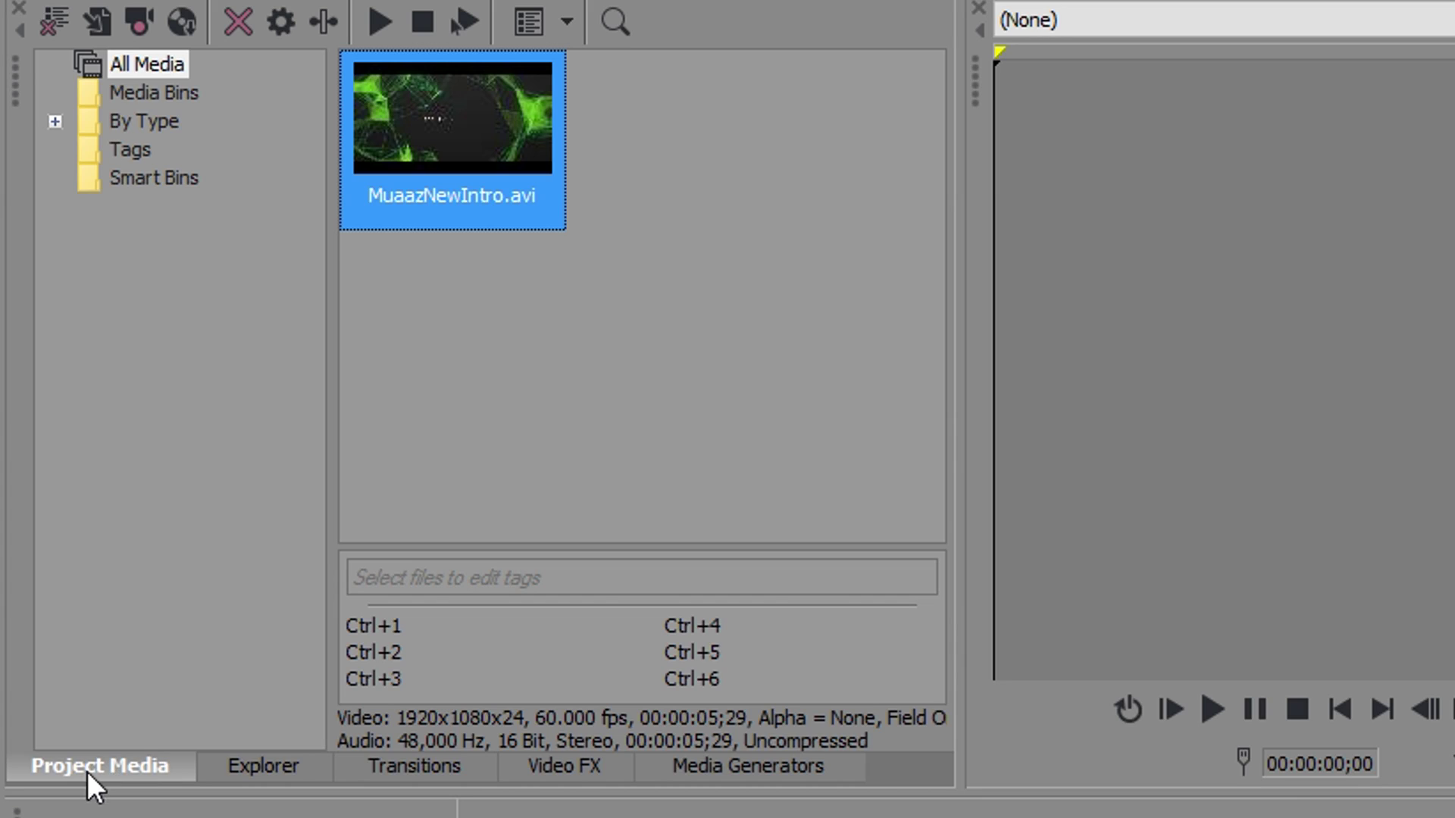
Step: Look over the available media generators and video effects, and return to the project media
left_click(754, 771)
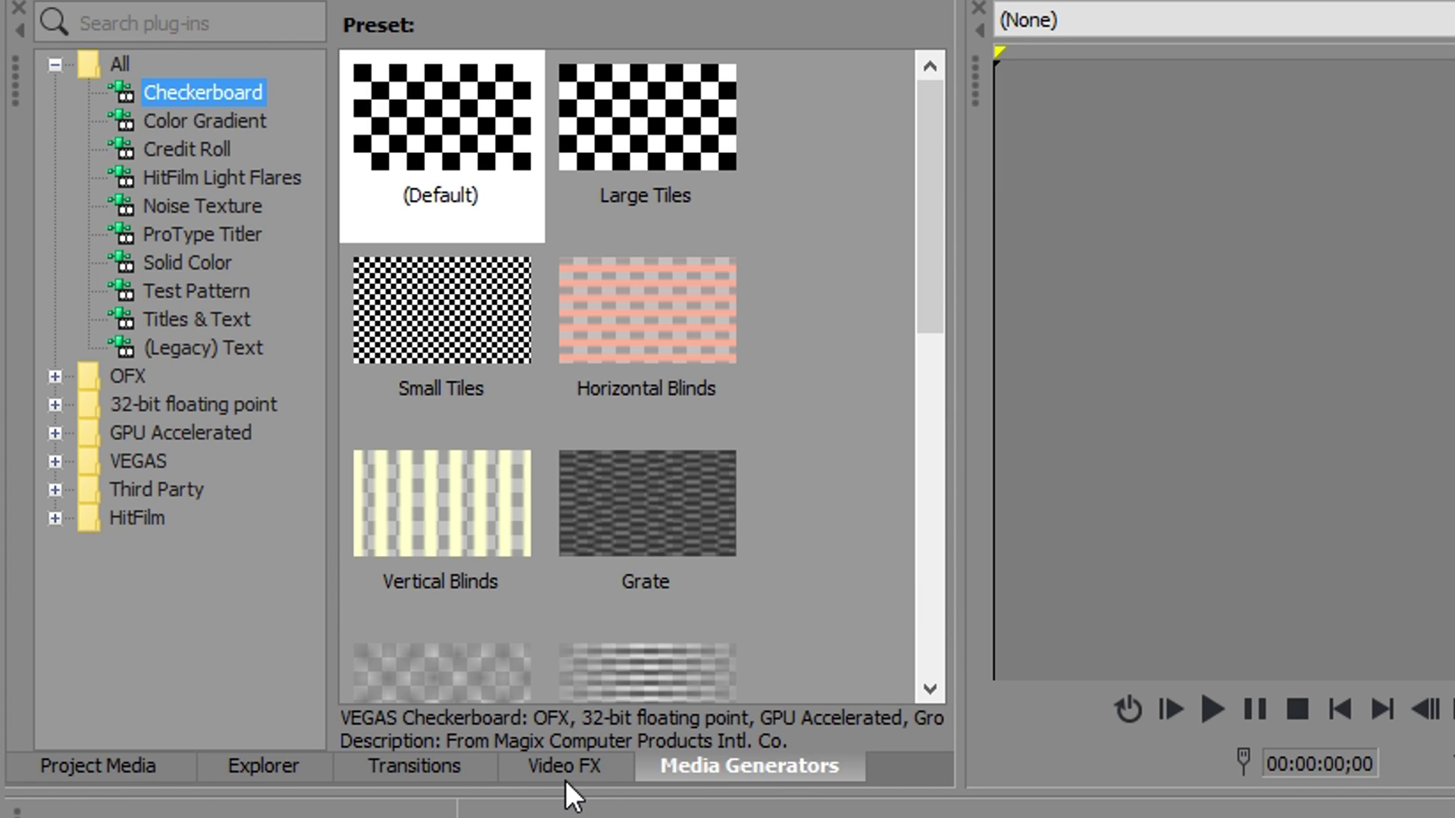
left_click(567, 777)
left_click(100, 766)
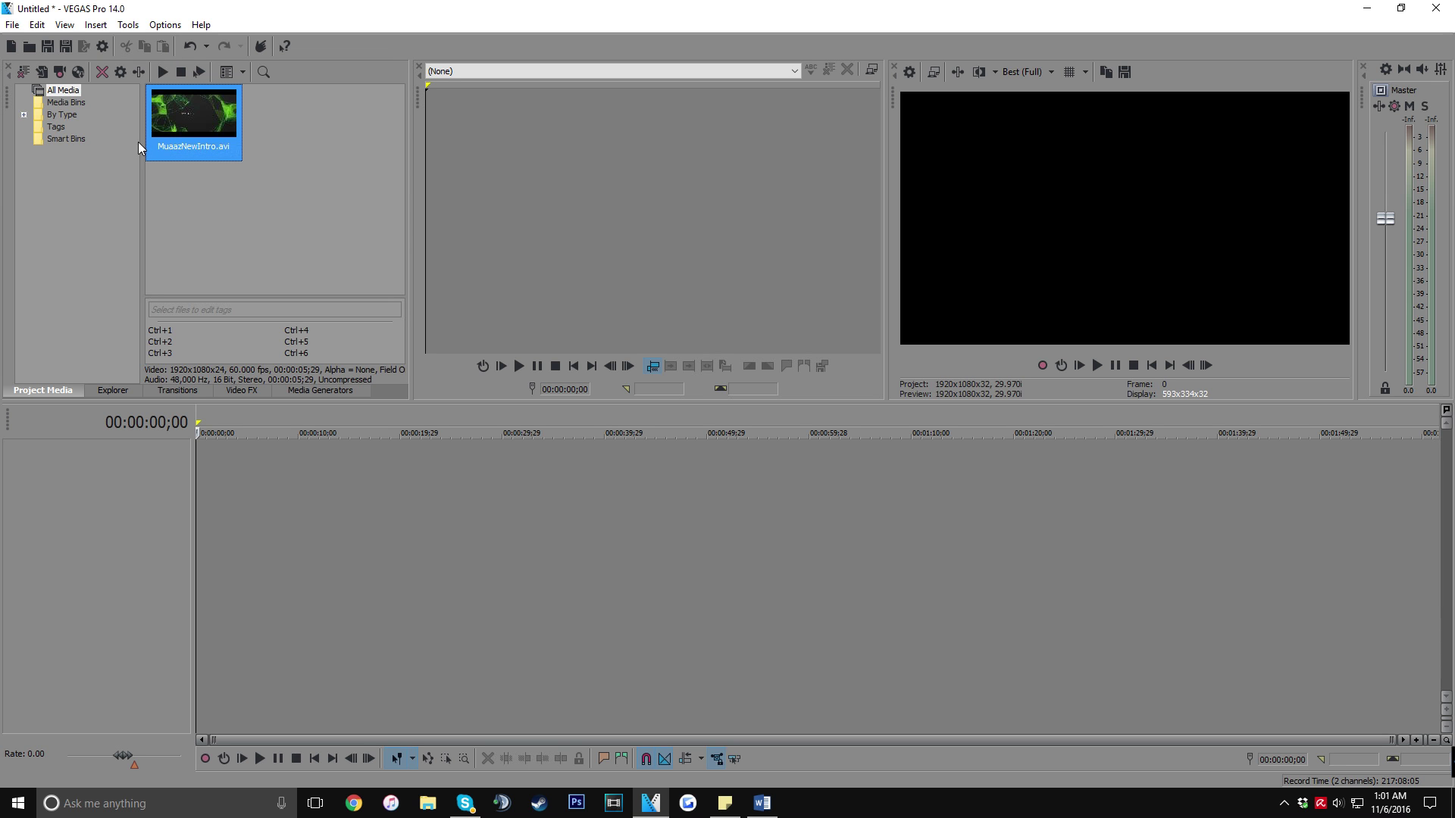
Step: Place MuaazNewIntro.avi at the start of the timeline without matching the project video settings to it
left_click_drag(223, 126, 223, 144)
left_click_drag(257, 511, 256, 507)
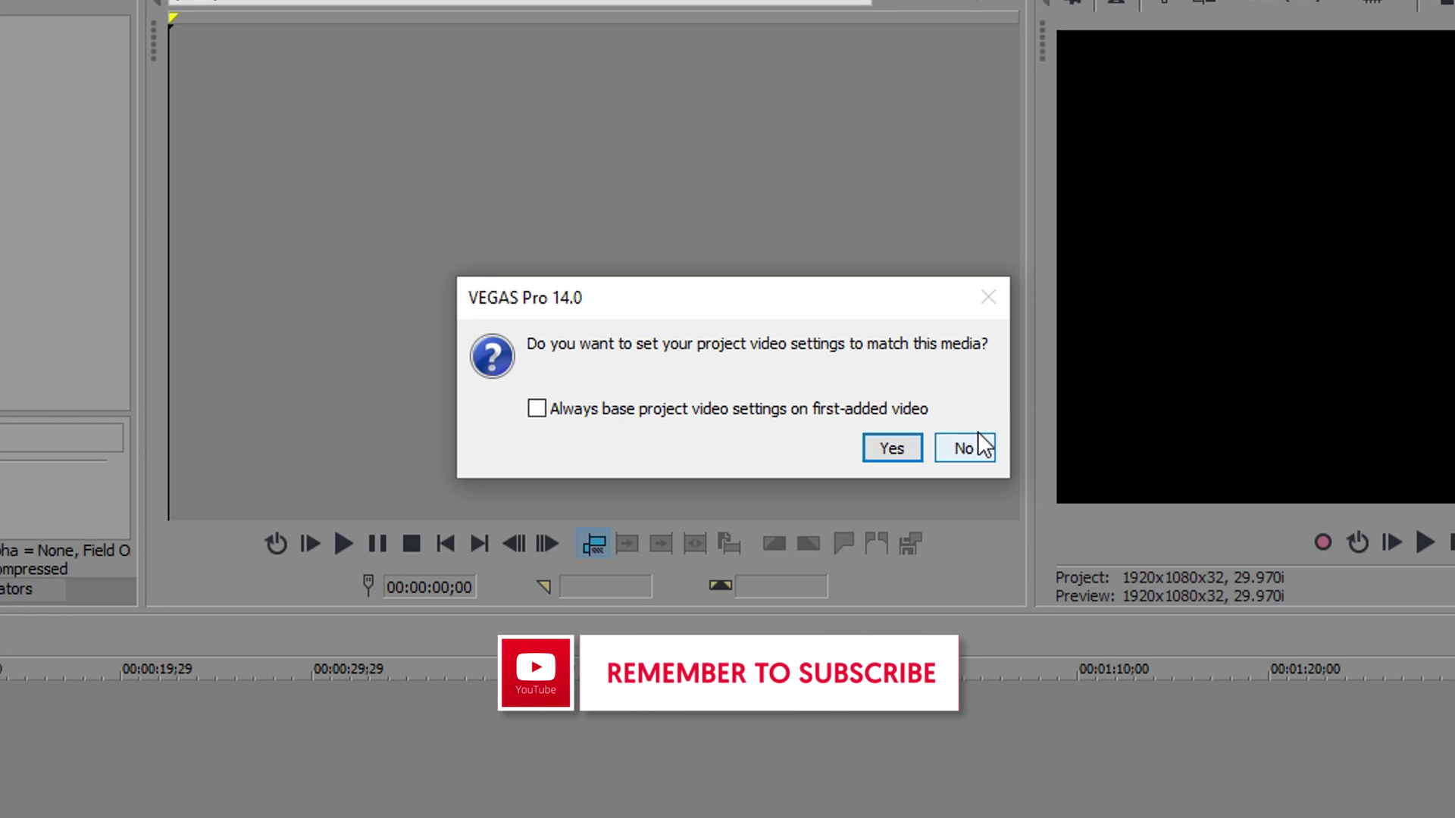
left_click(974, 447)
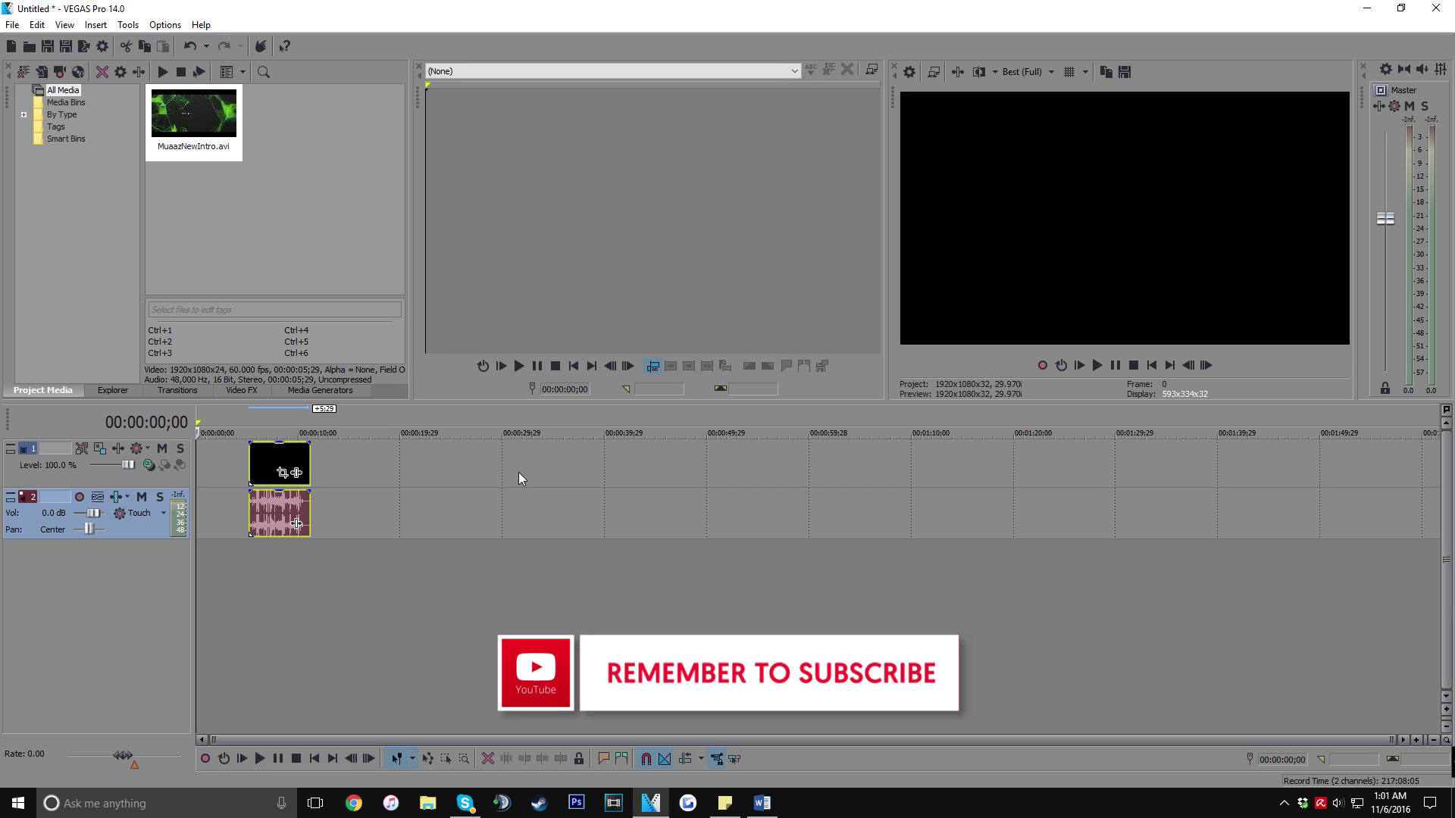
left_click_drag(503, 449, 205, 447)
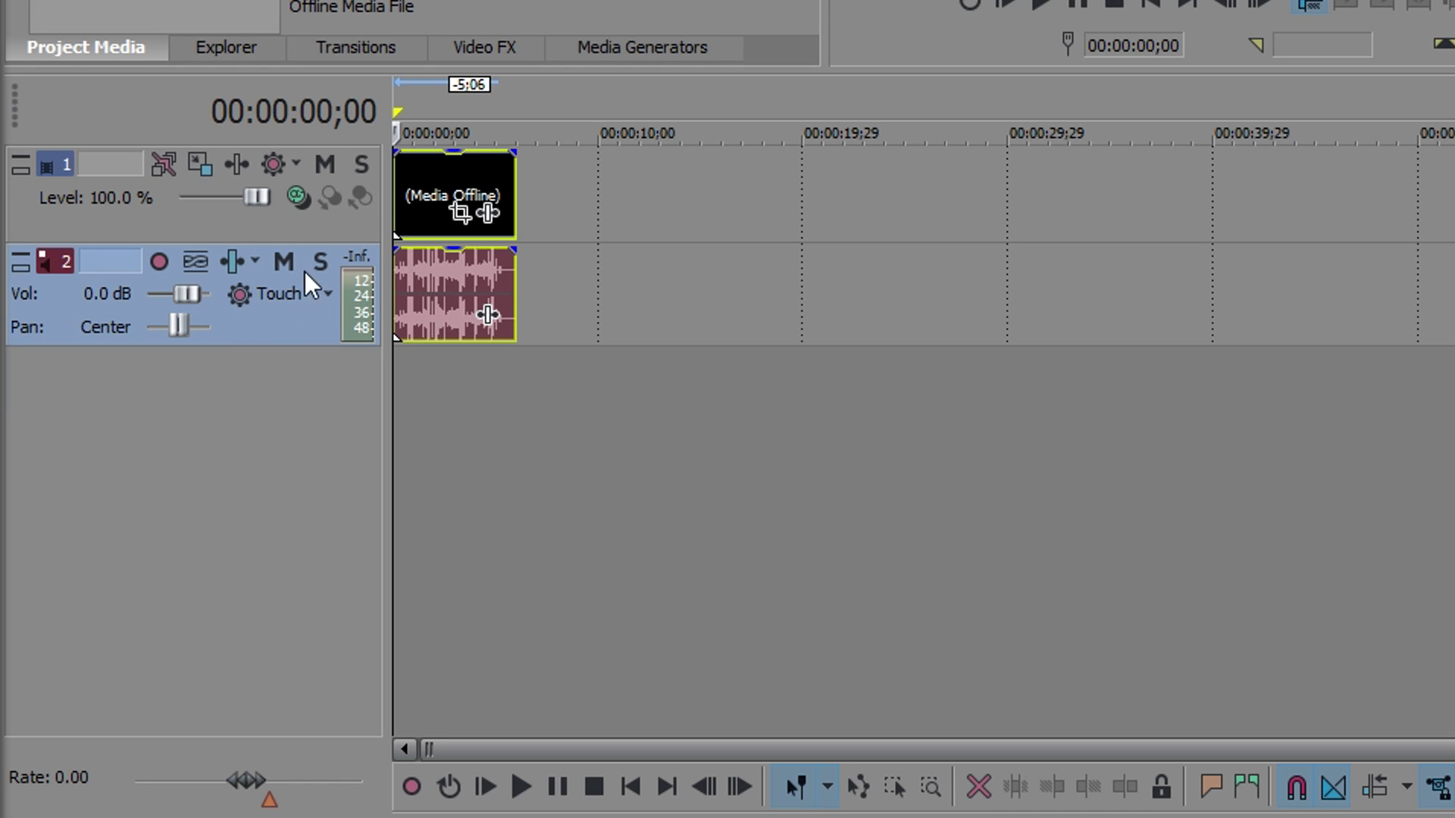
left_click(638, 202)
left_click(629, 291)
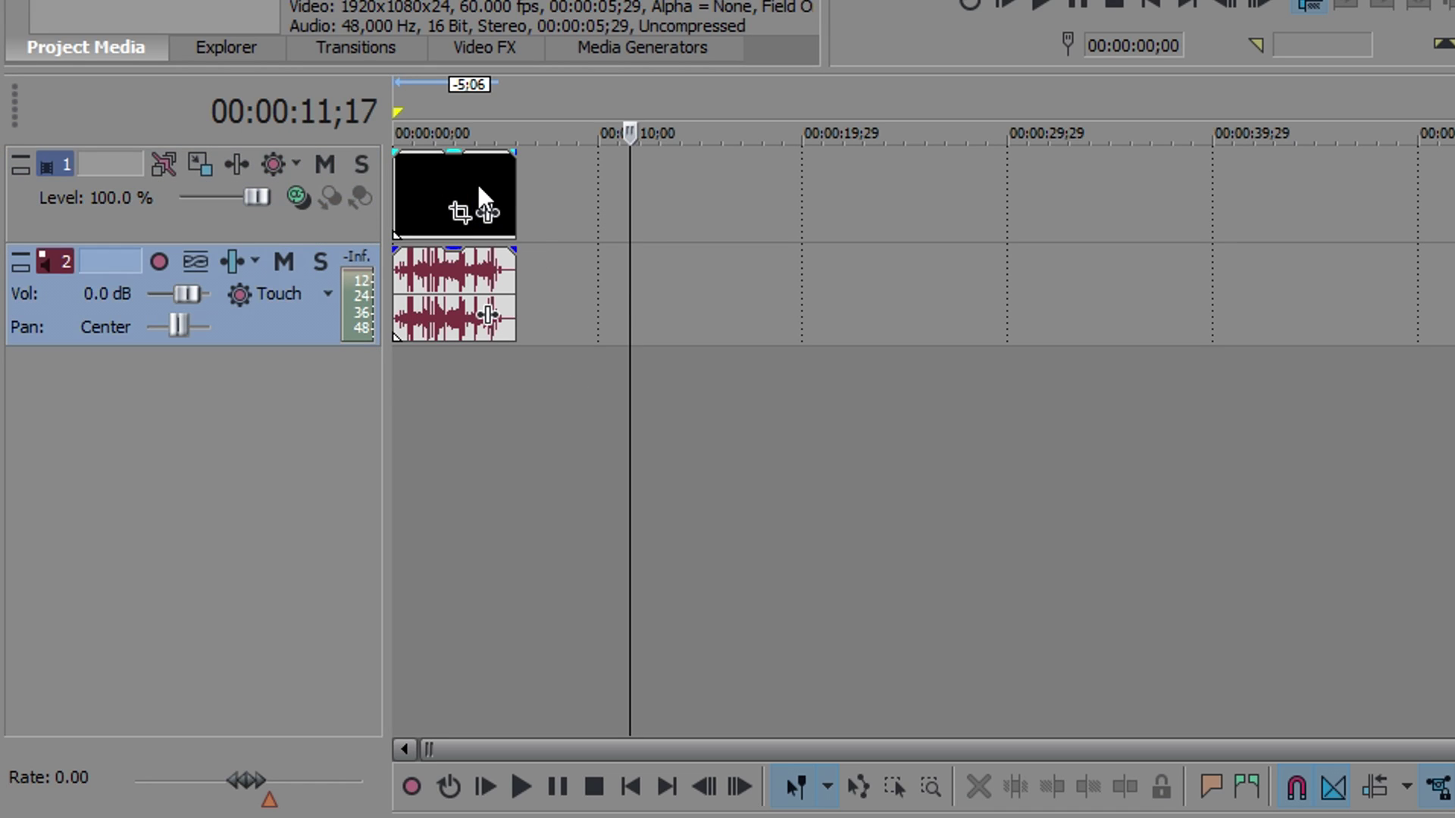
left_click(443, 184)
left_click(458, 287)
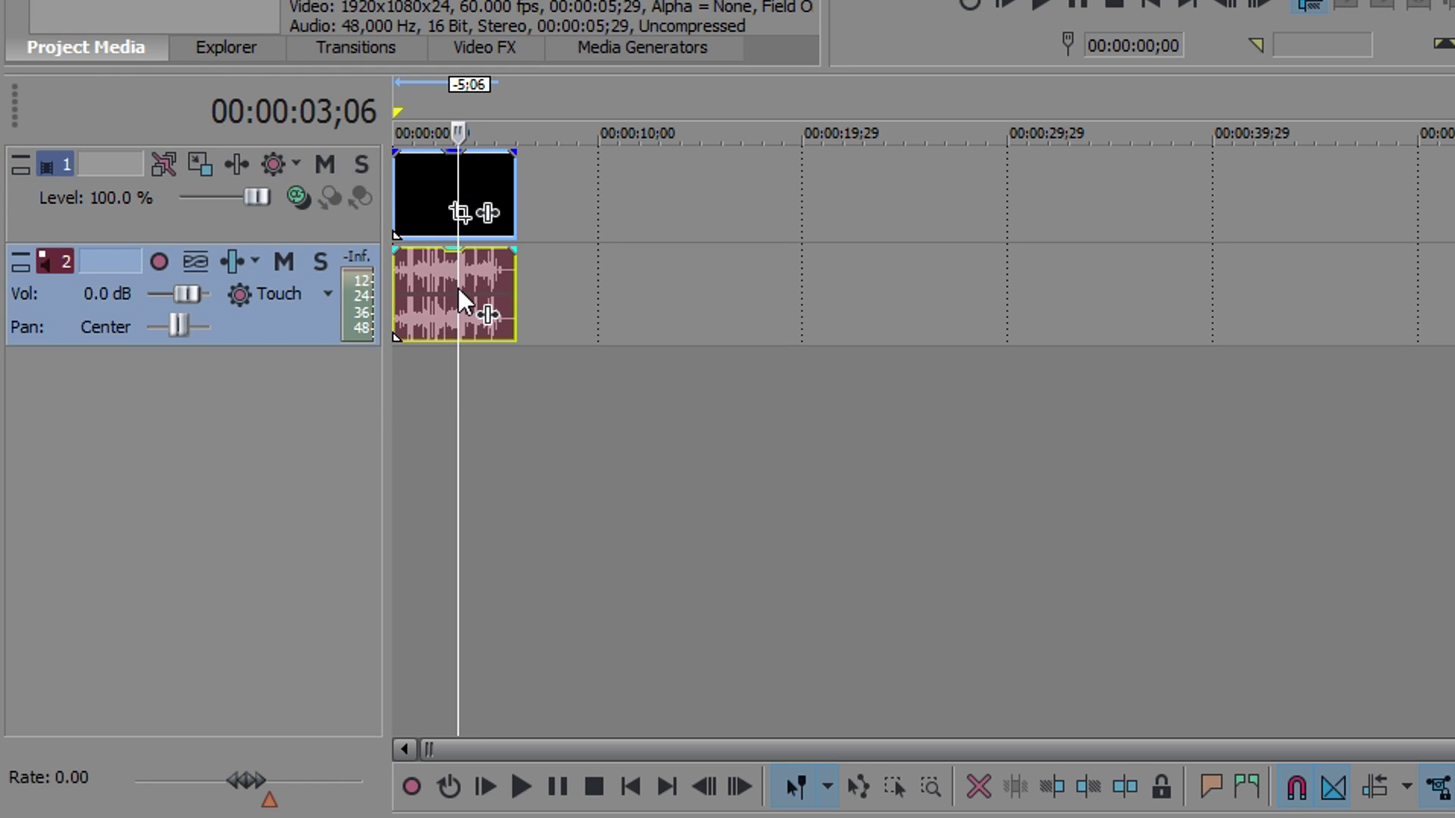
Step: Insert an empty video track above the intro's video track
left_click(622, 240)
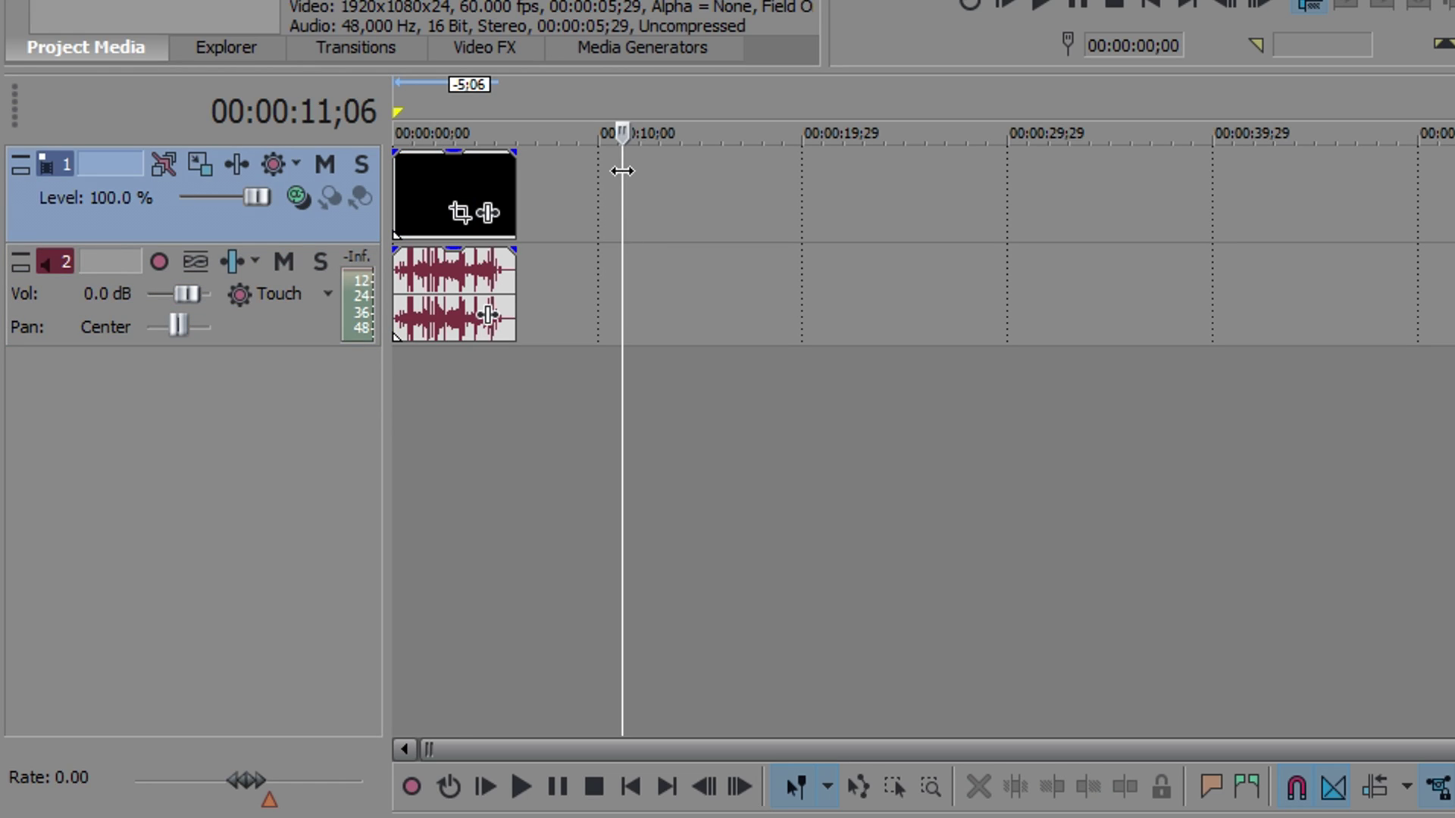
left_click_drag(622, 171, 611, 188)
right_click(587, 179)
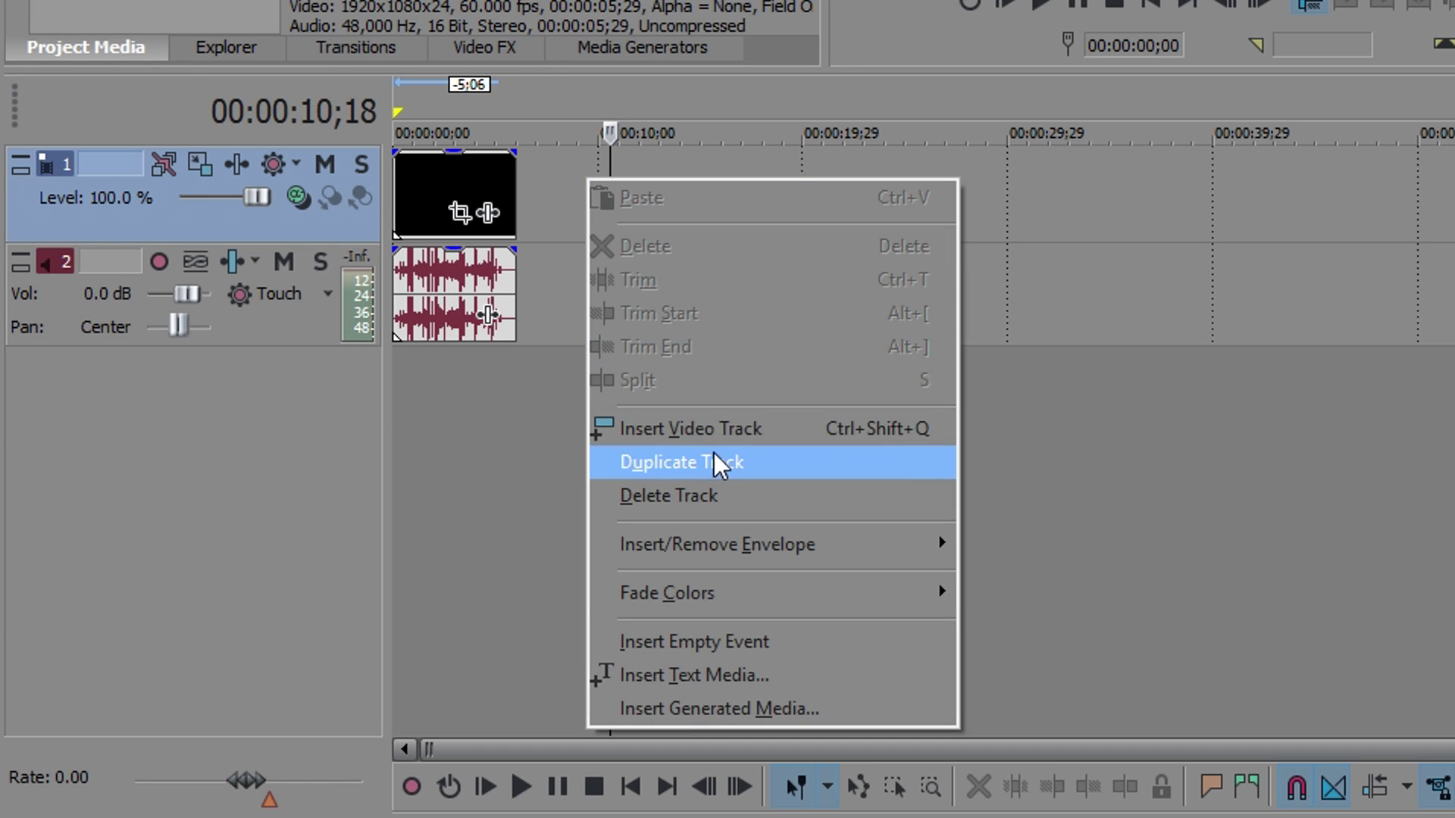
left_click(715, 427)
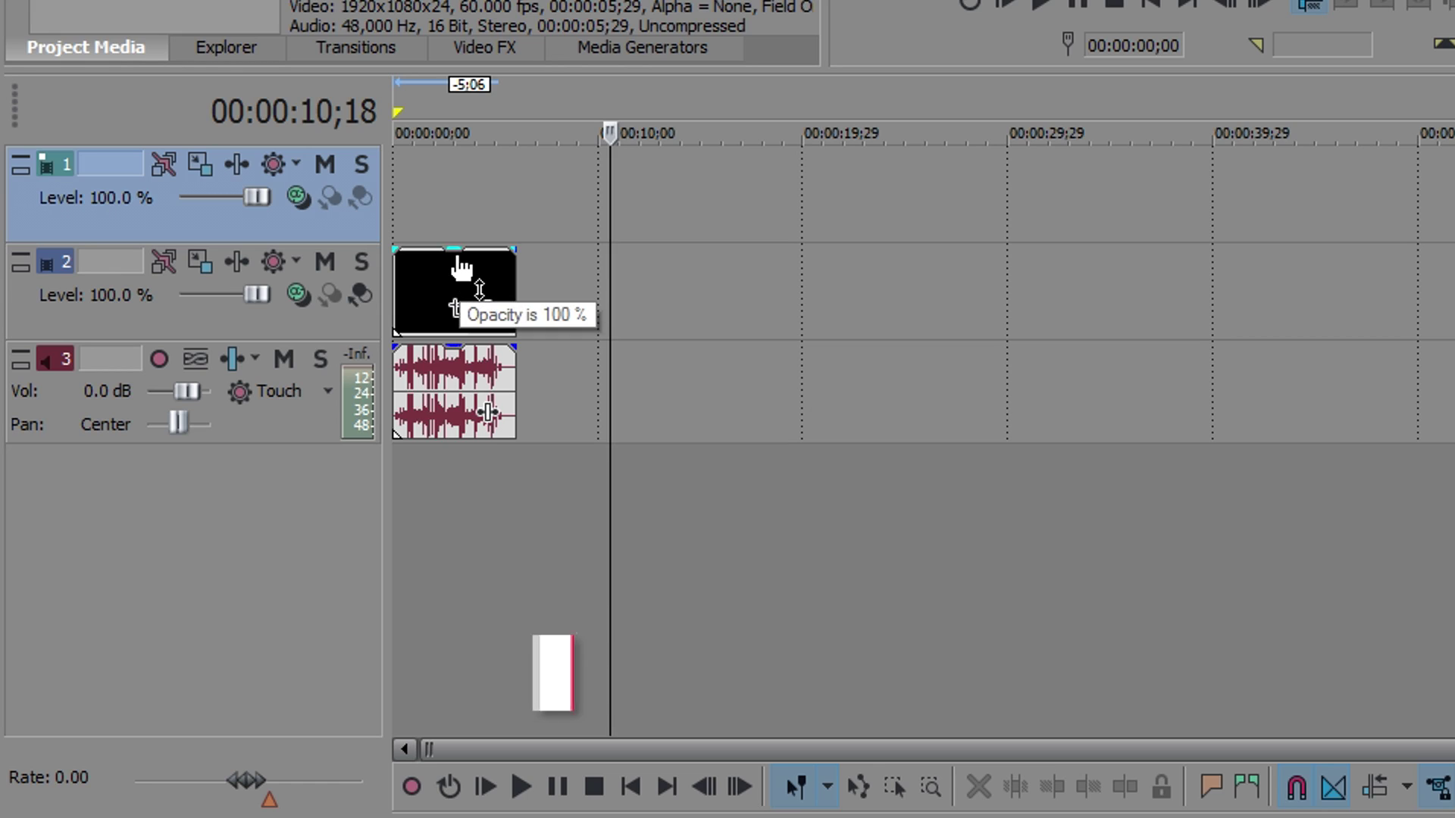
Step: Disable resampling for the intro's video event on track 2
left_click(412, 198)
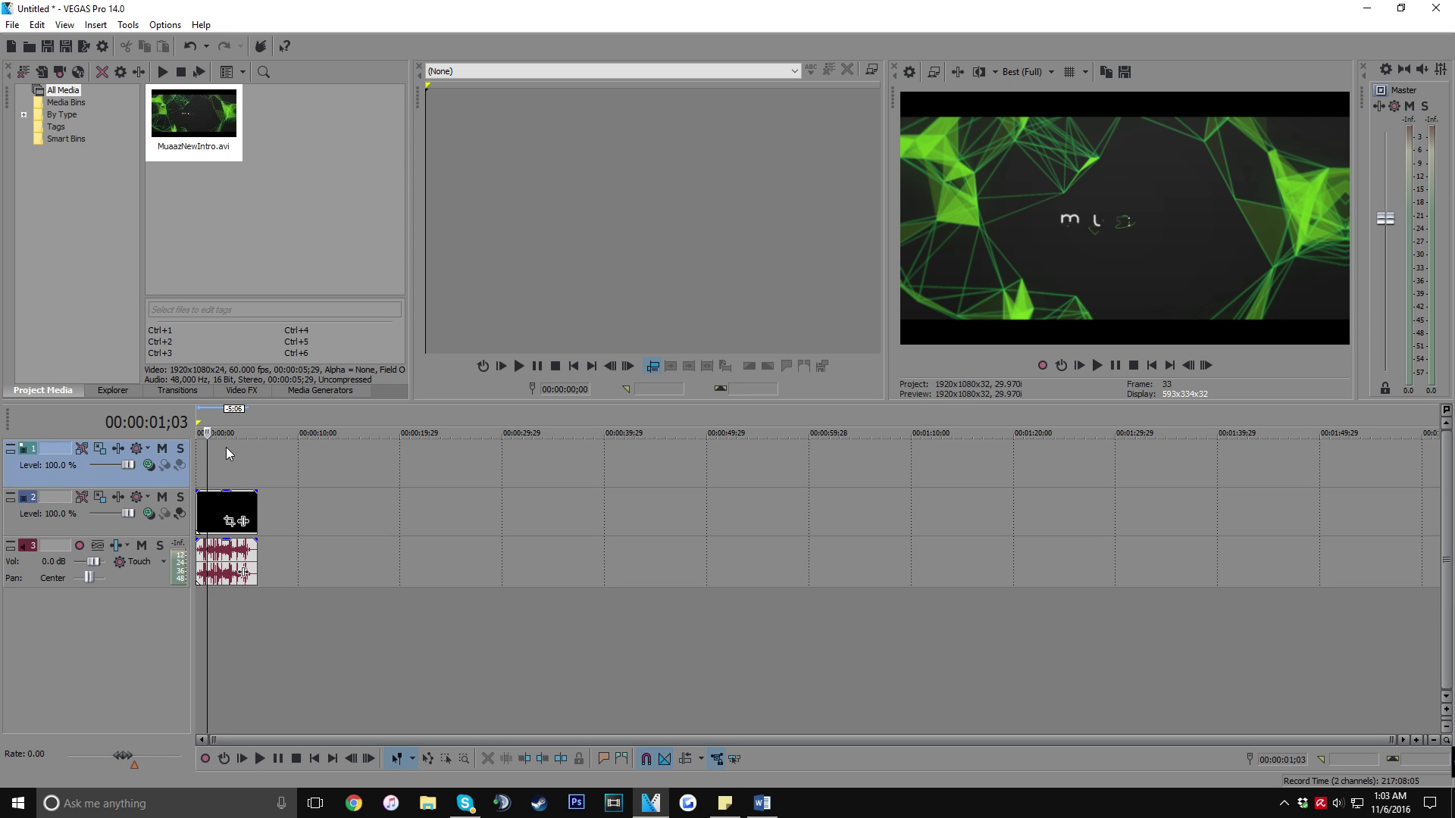
left_click(285, 496)
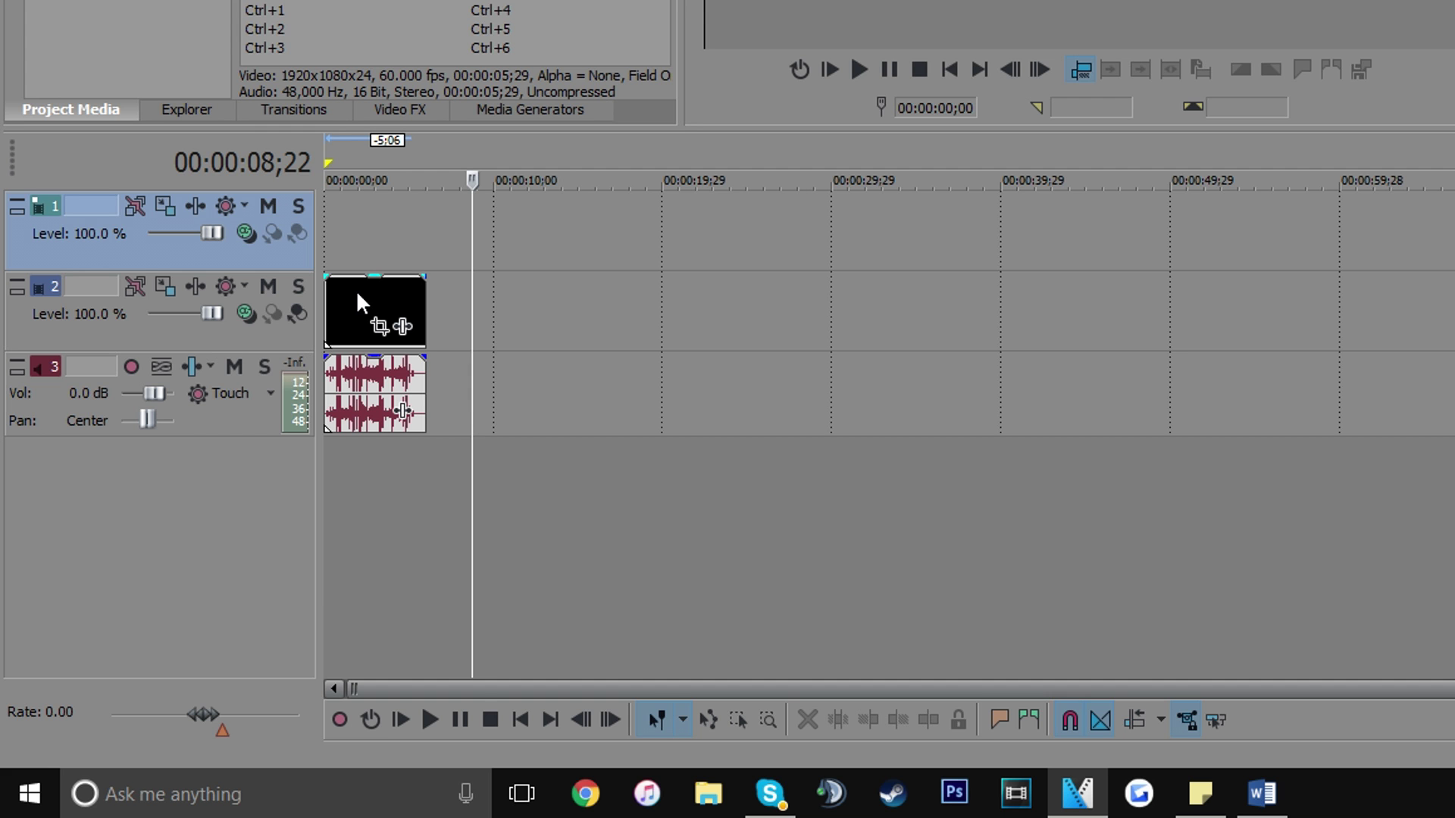
left_click(215, 504)
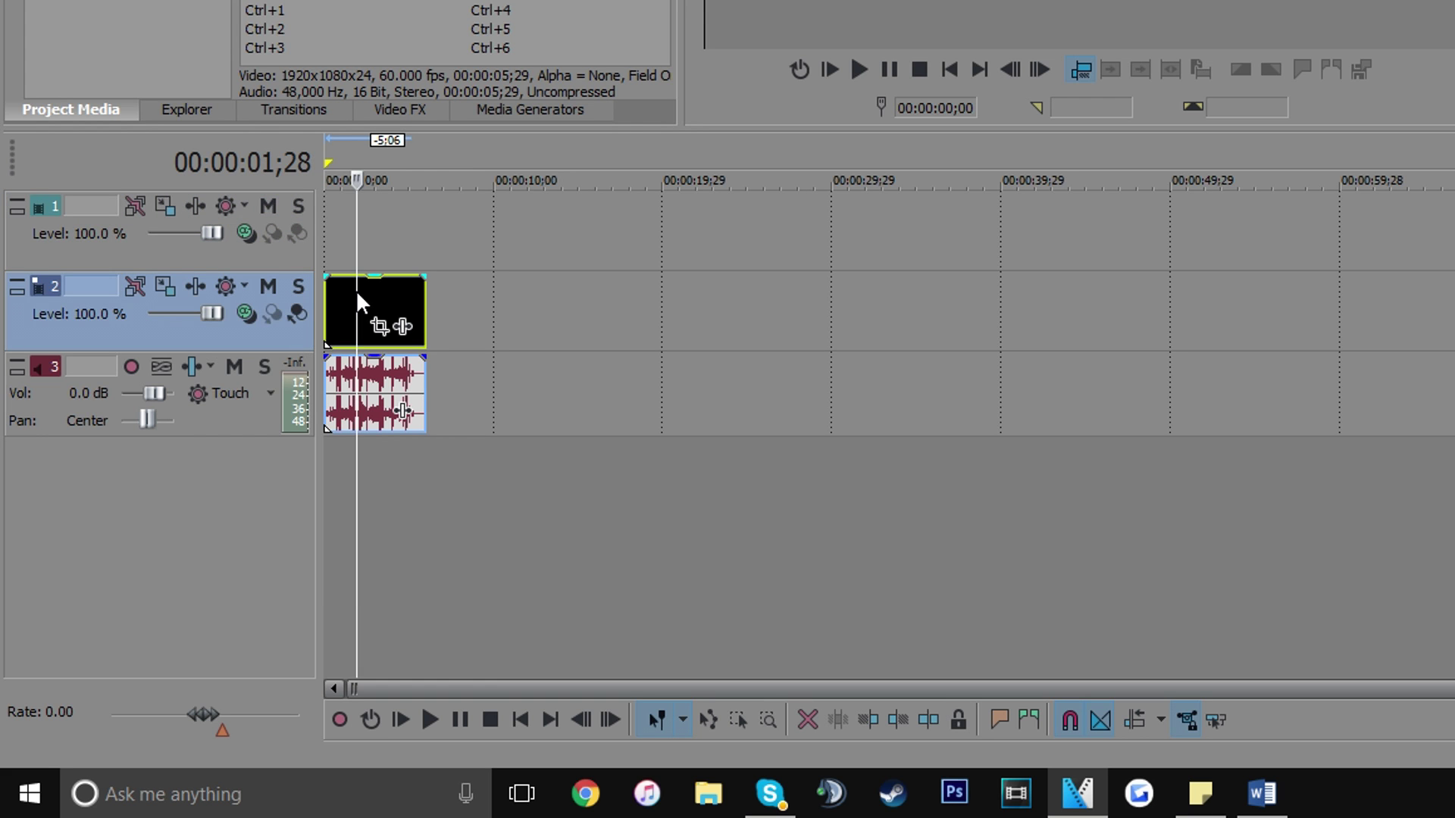
right_click(386, 305)
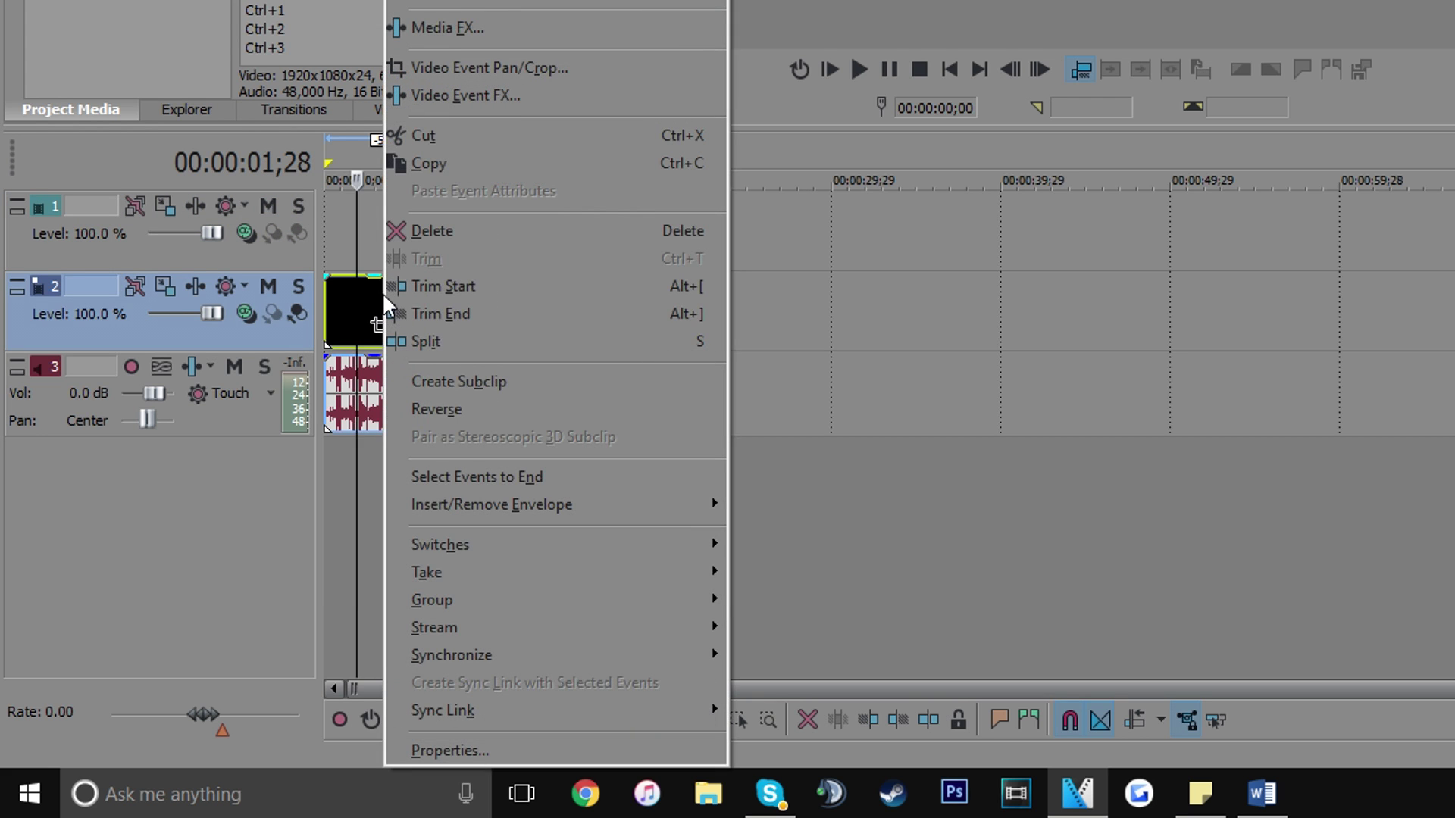
mouse_move(570, 557)
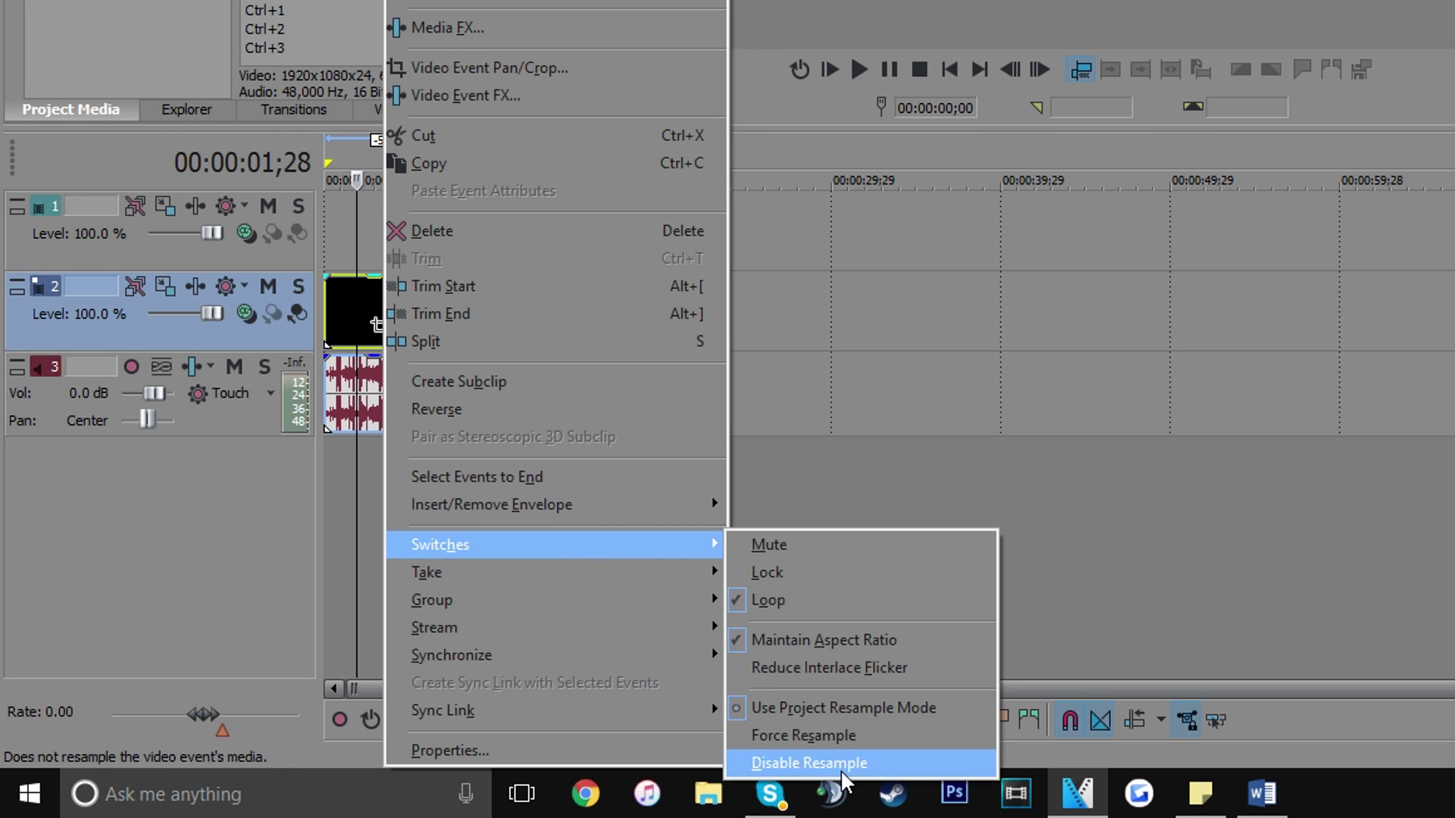
left_click(833, 766)
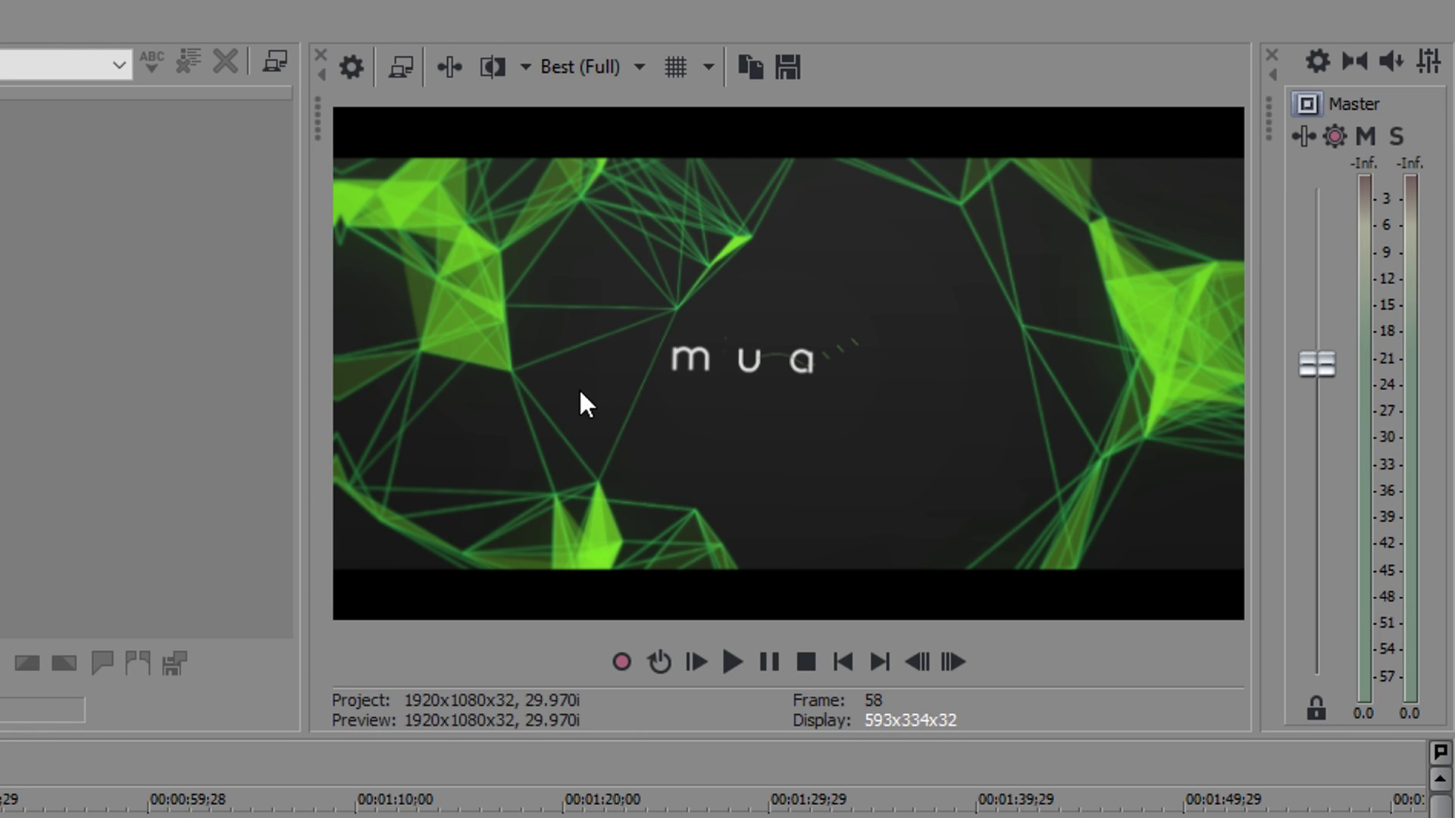
Step: Set the video preview quality to Best (Full)
left_click(574, 70)
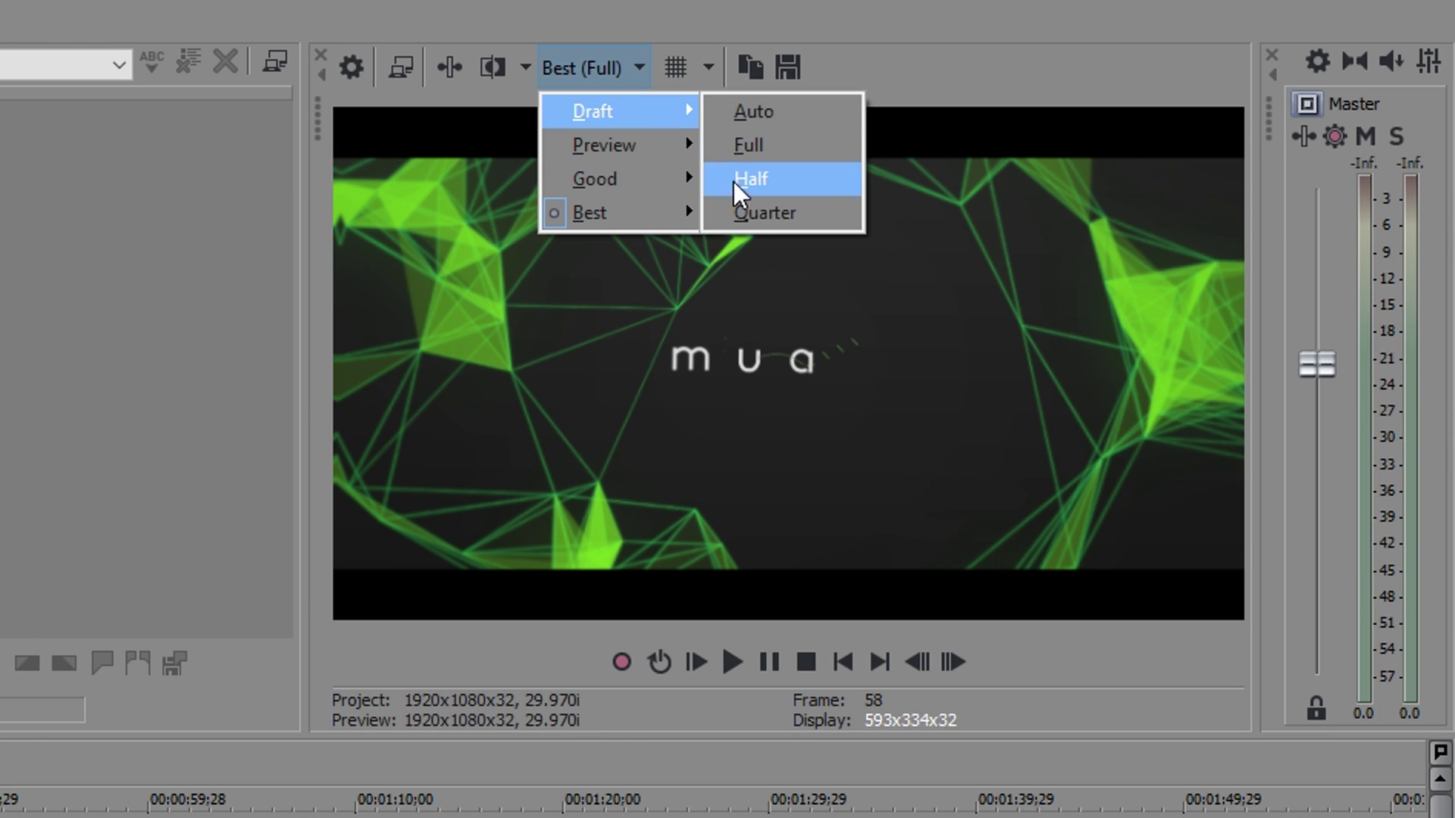
left_click(587, 60)
left_click(590, 60)
mouse_move(611, 215)
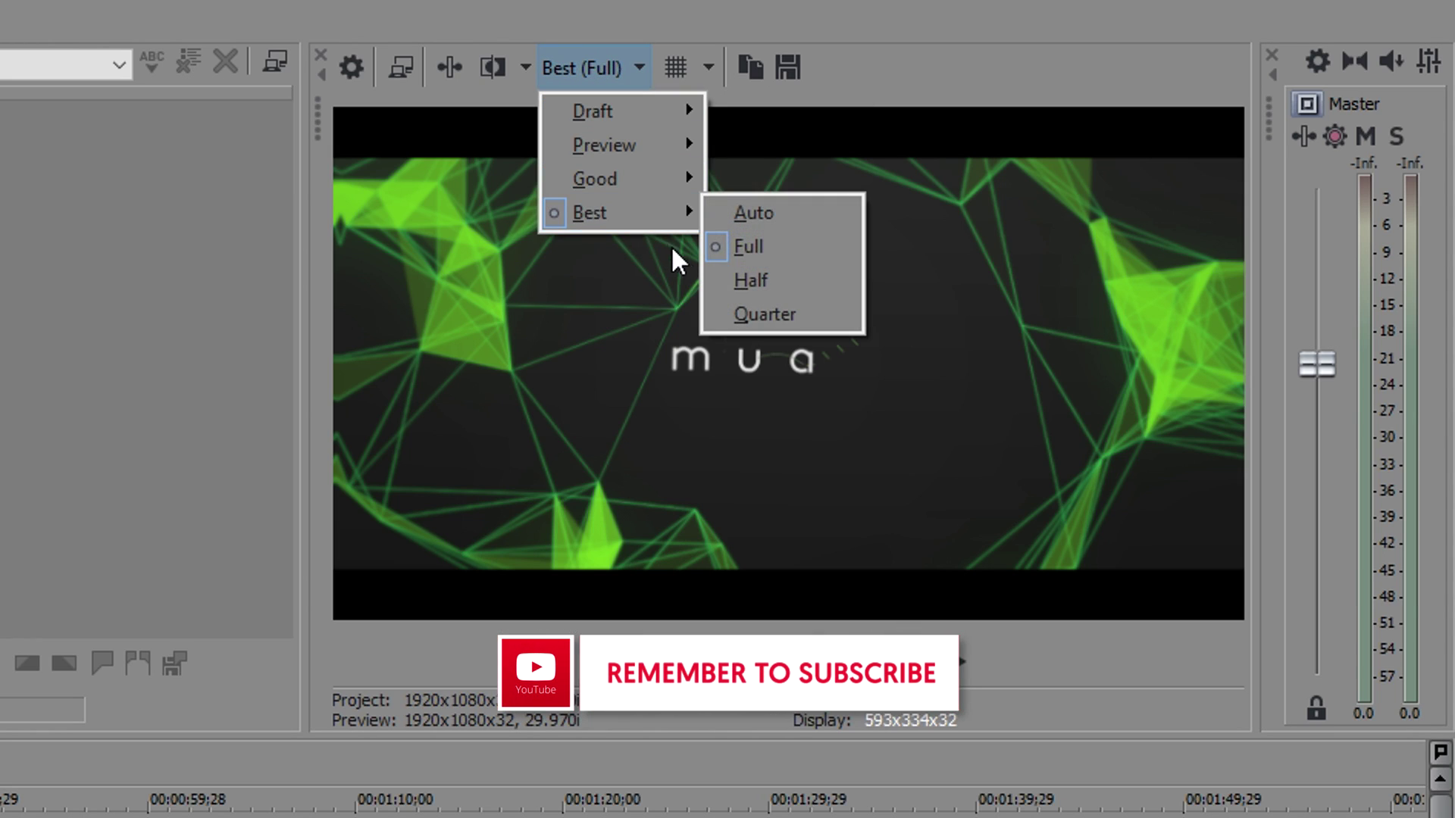
left_click(758, 258)
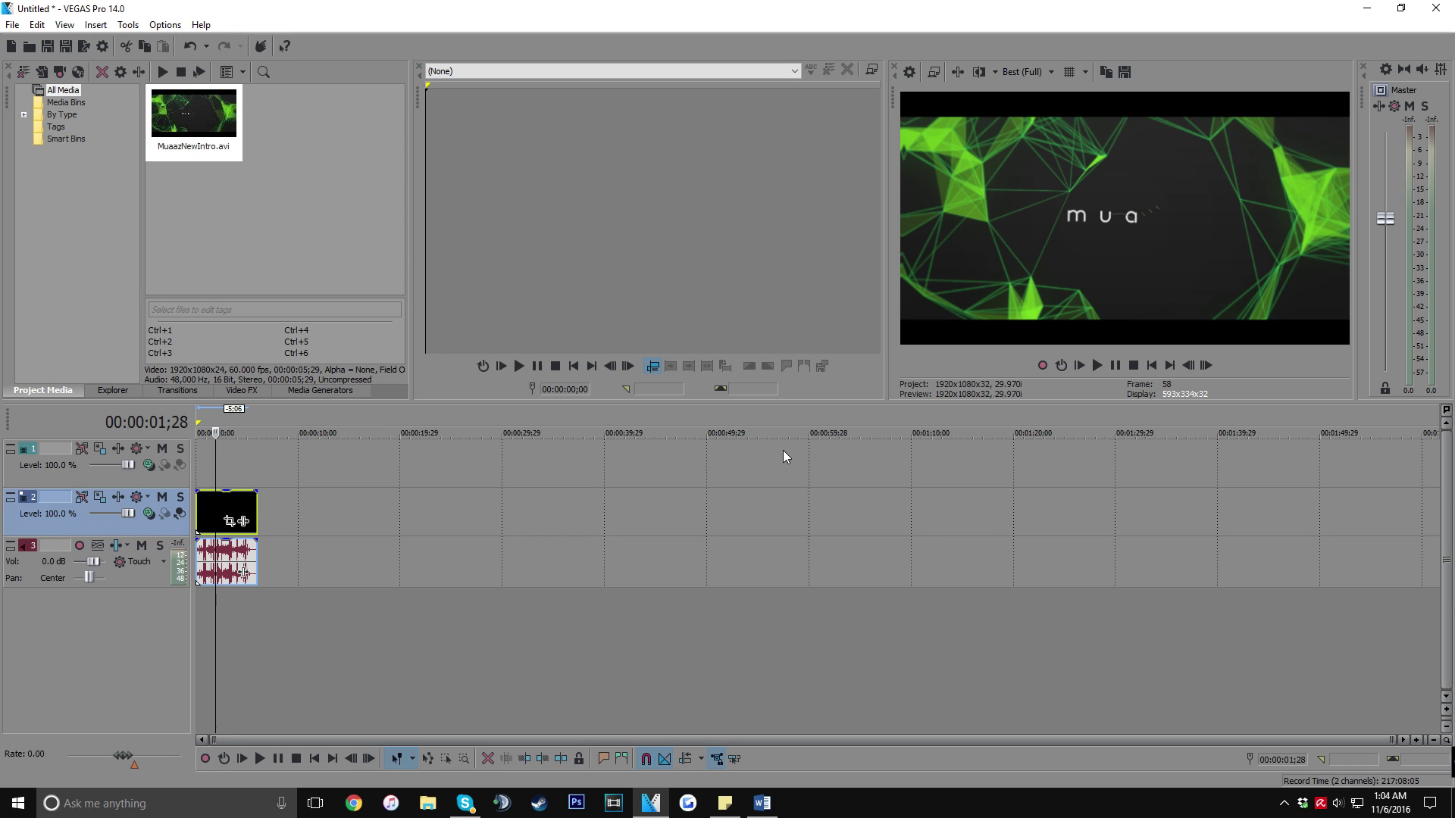
Step: Examine the intro clip on the timeline at a larger time scale, from its end back to its start
left_click(278, 610)
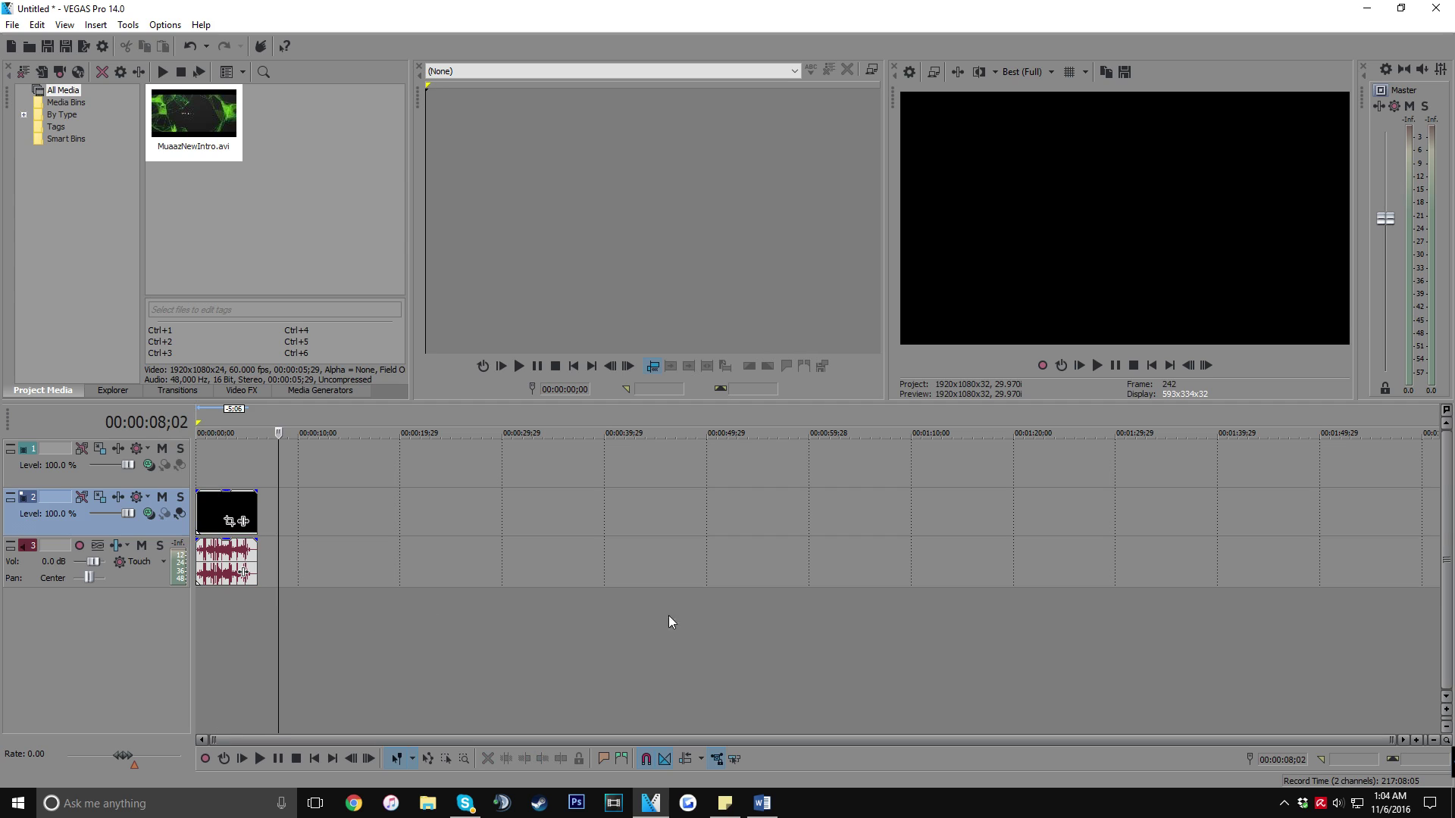
scroll(271, 638, "up", 6)
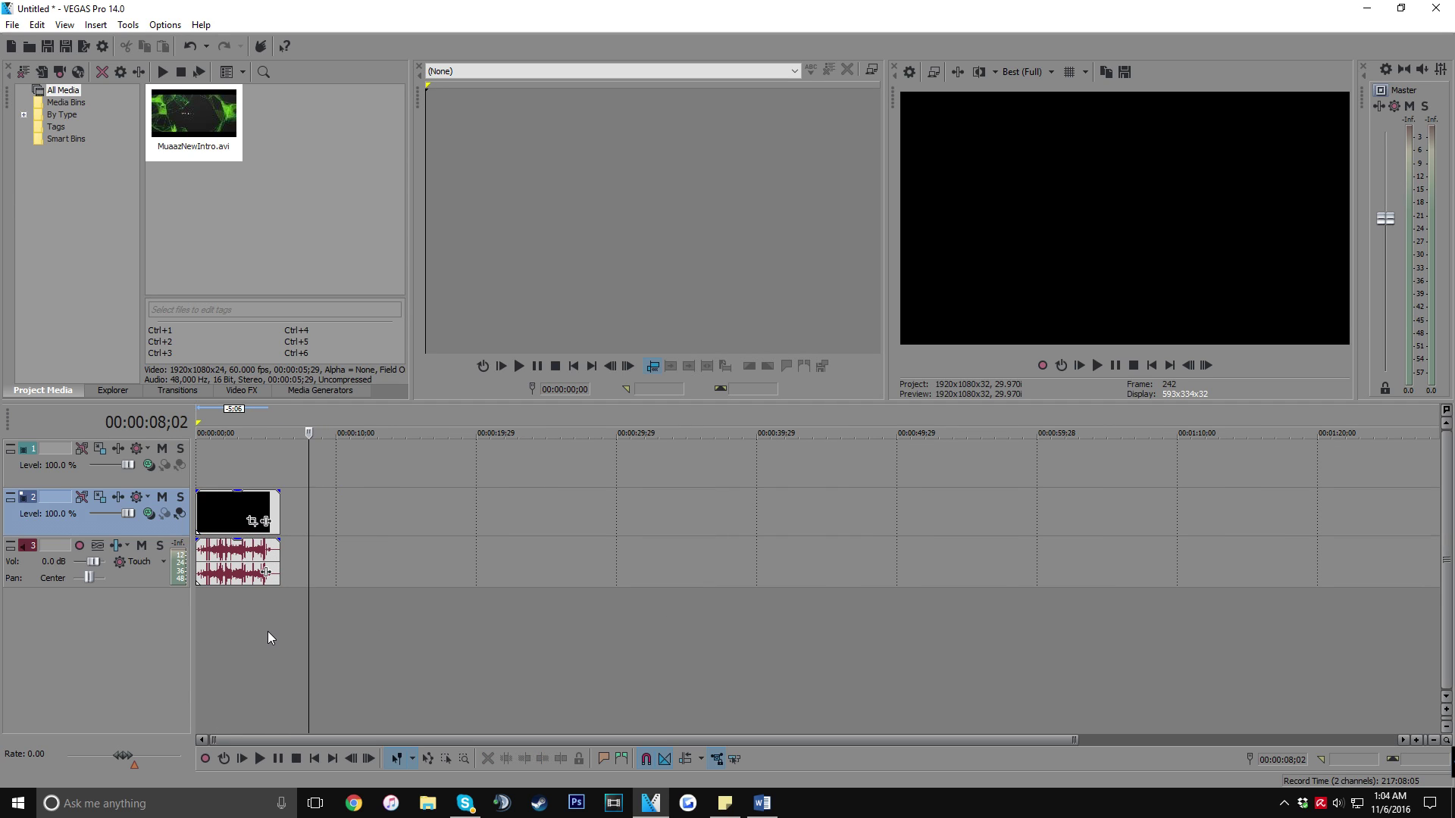
scroll(270, 644, "up", 2)
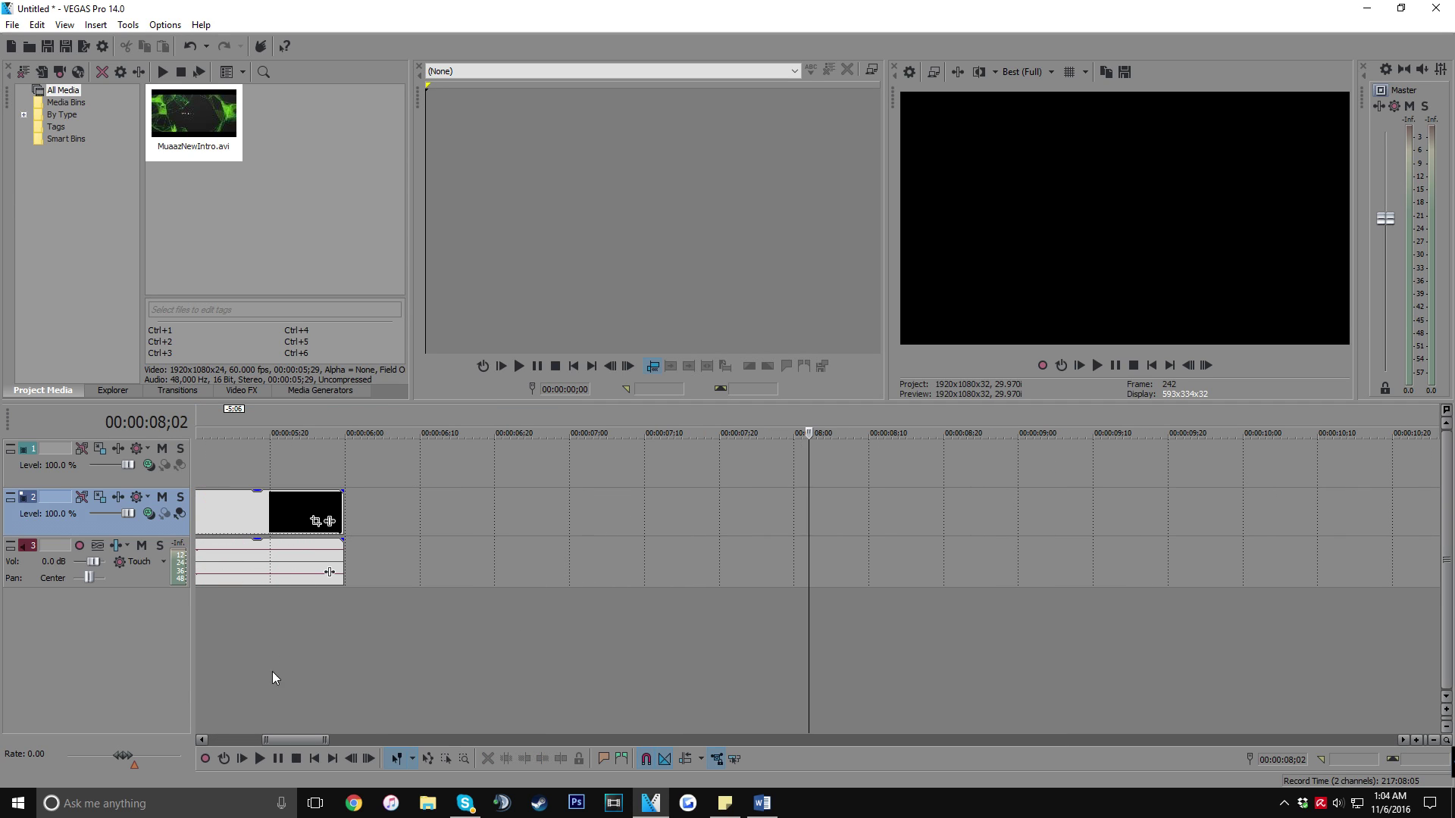
left_click_drag(288, 739, 243, 737)
scroll(228, 721, "down", 3)
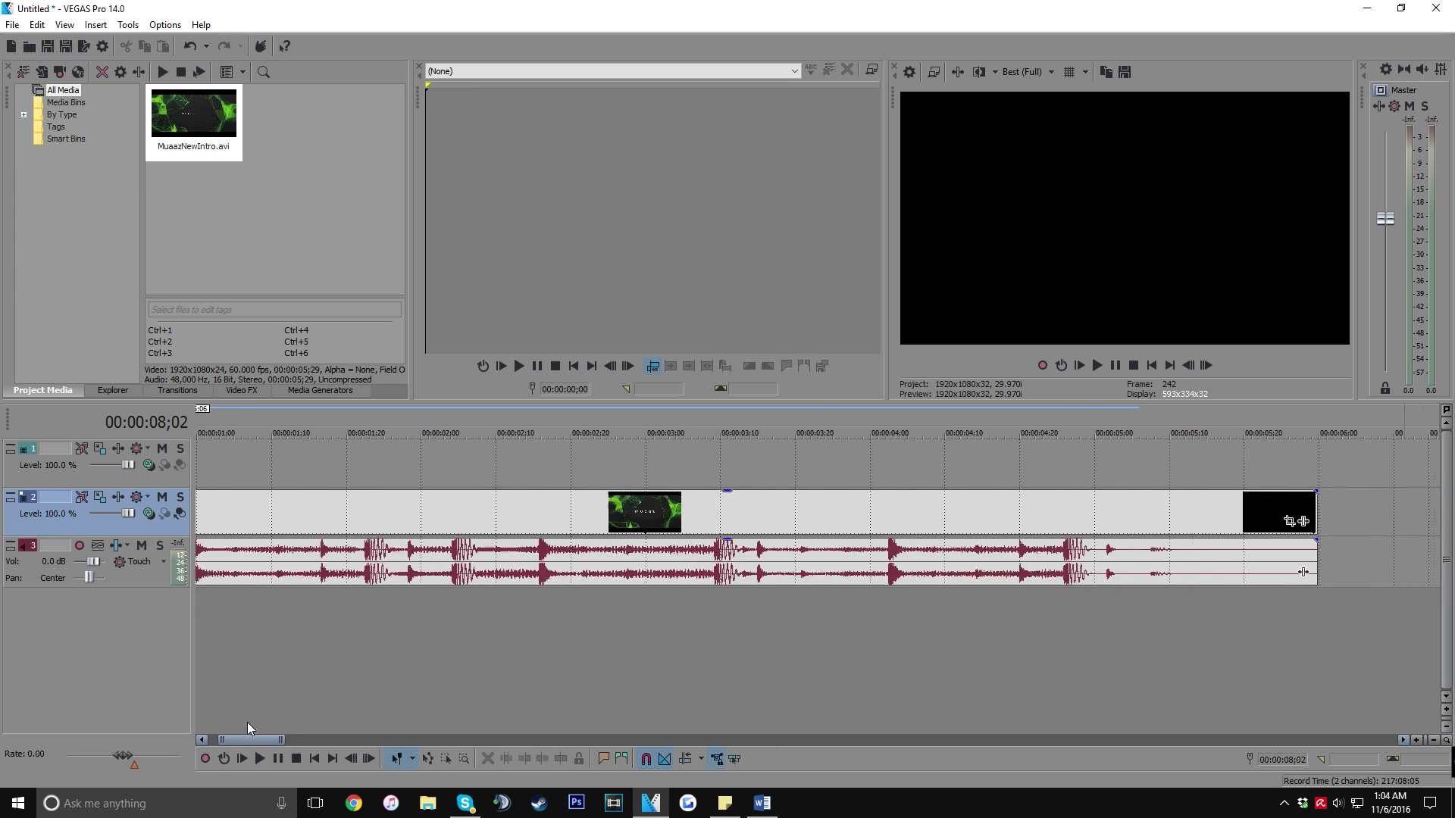
scroll(250, 722, "up", 3)
scroll(327, 611, "down", 2)
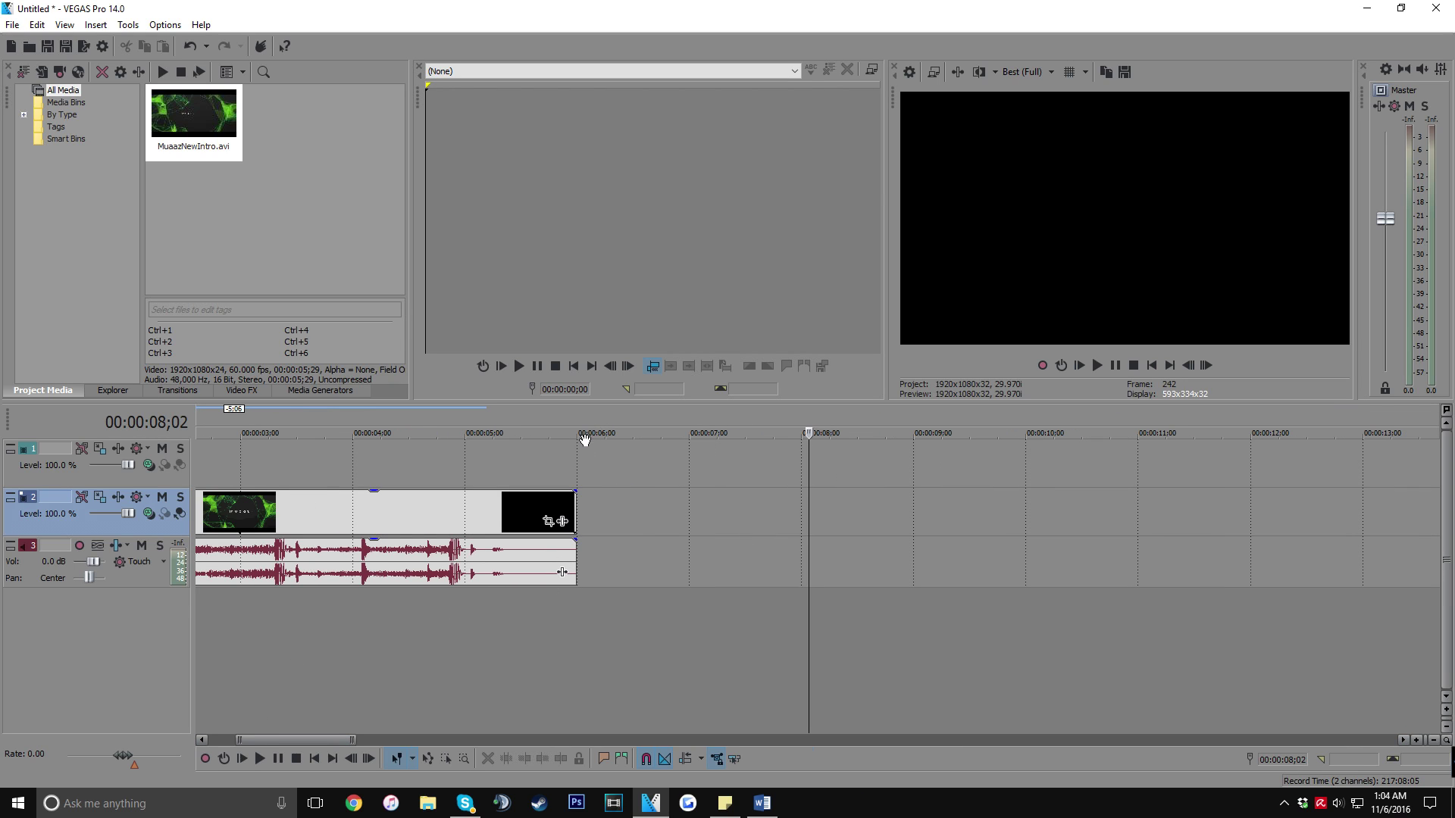
scroll(394, 621, "up", 2)
left_click_drag(283, 738, 222, 738)
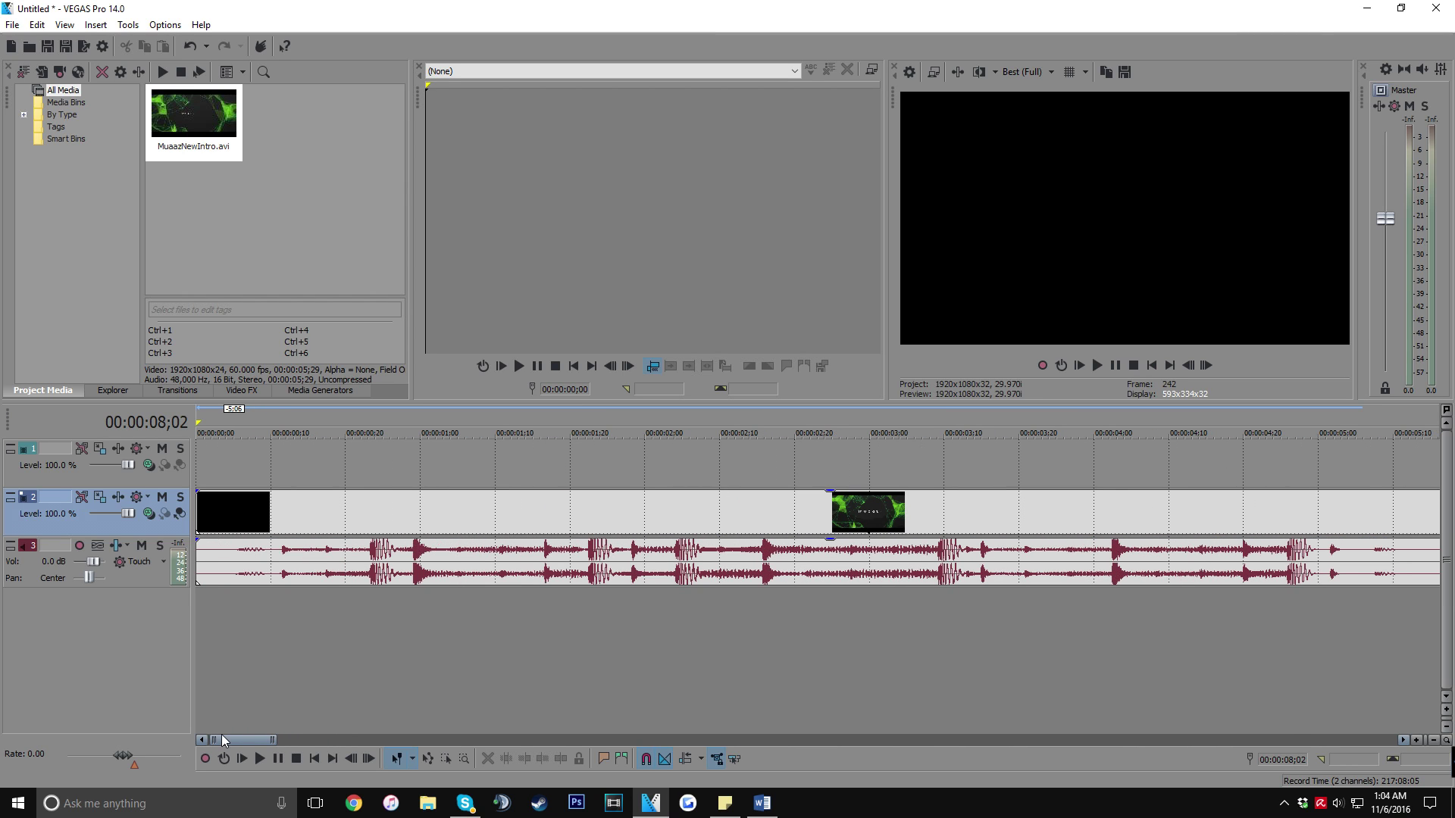
Step: Split the intro clip at 00:00:01;10 and shift its second part about 5 frames away from the first
left_click_drag(303, 517, 707, 518)
scroll(706, 518, "down", 1)
left_click(292, 496)
left_click(465, 498)
left_click(214, 510)
left_click(420, 507)
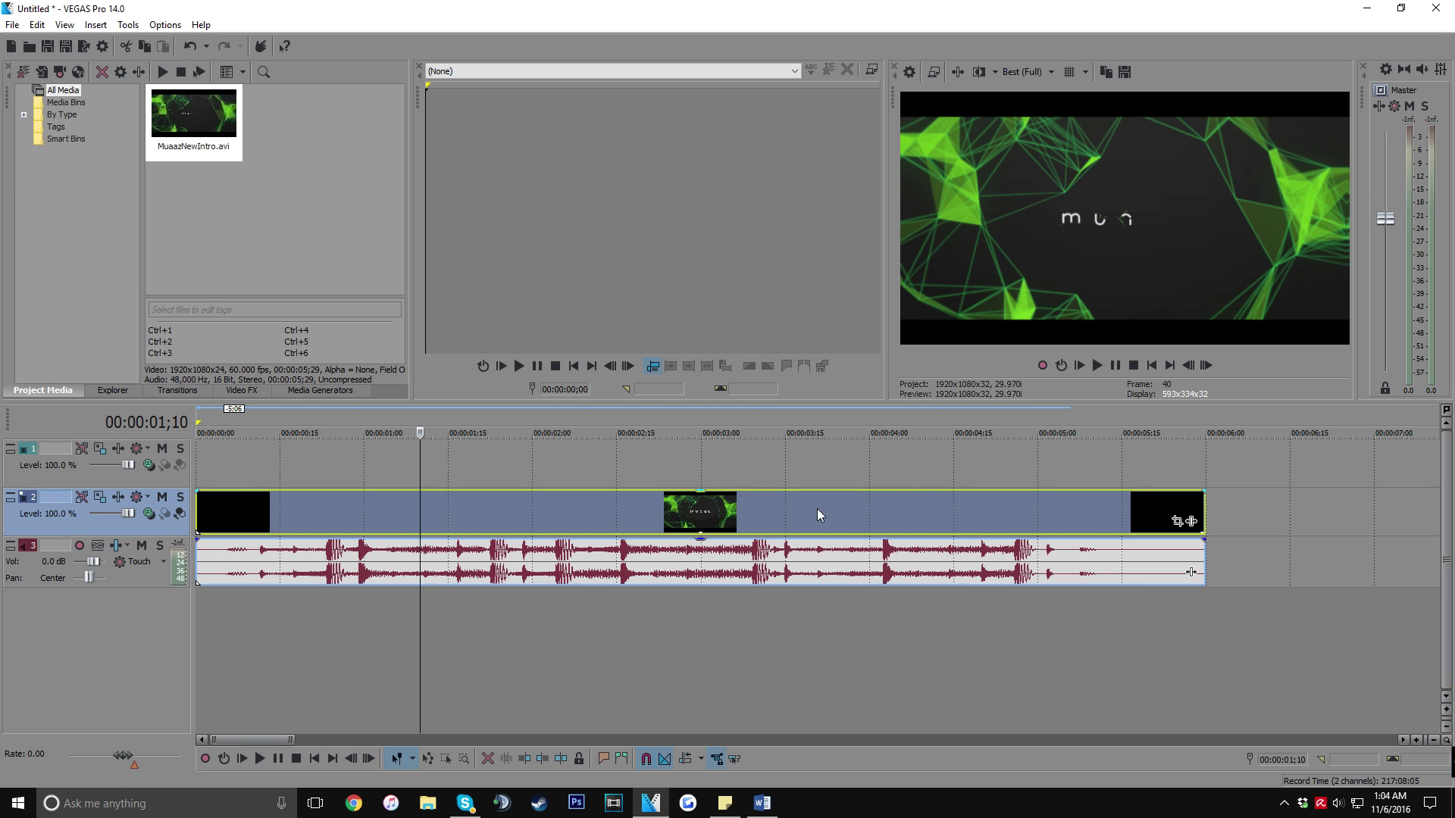
right_click(421, 506)
left_click(471, 526)
left_click_drag(473, 530, 498, 517)
left_click(379, 599)
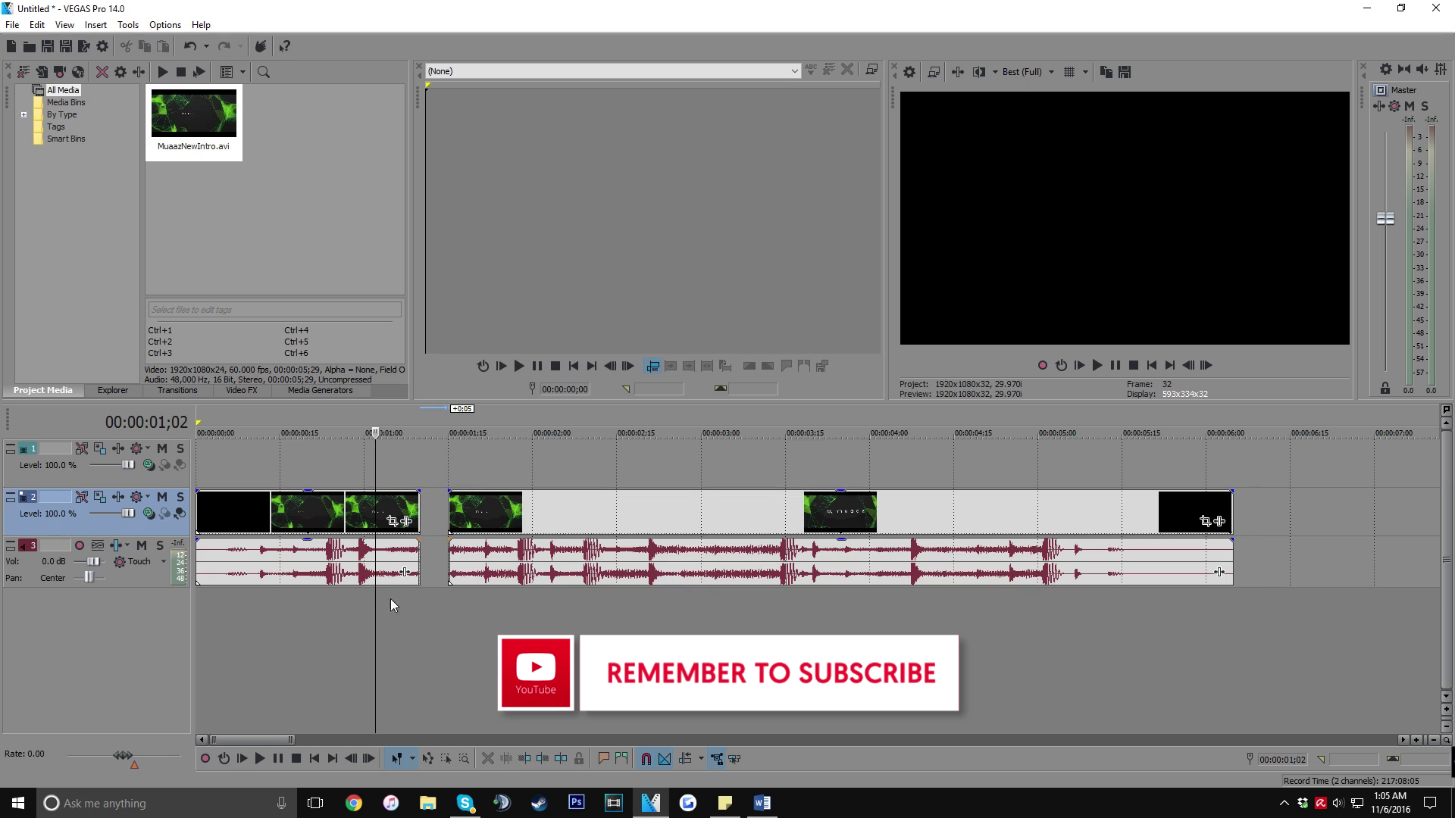
left_click(403, 598)
left_click(465, 596)
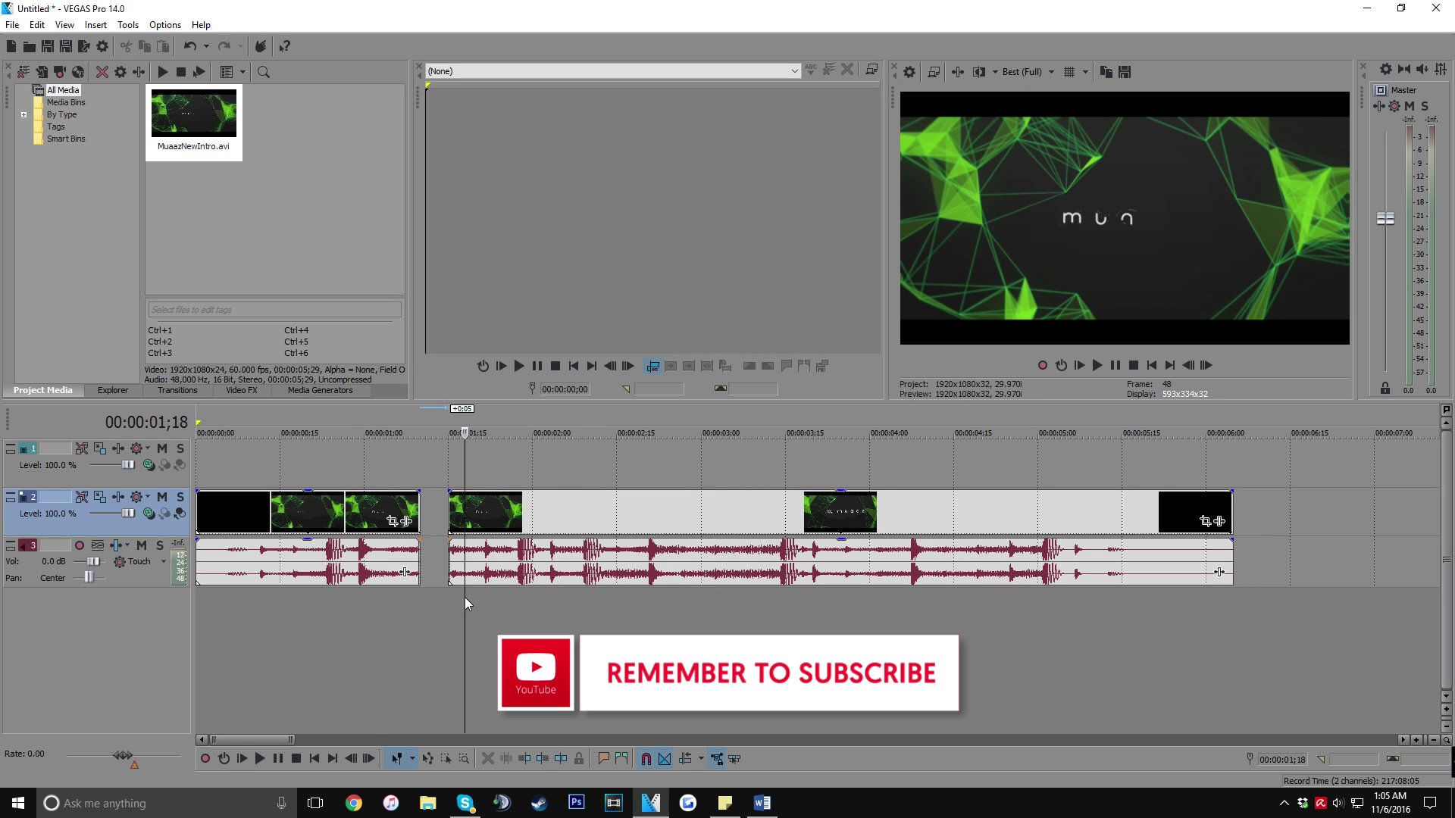
left_click(430, 599)
left_click(447, 602)
Step: Delete the first part of the split intro clip and move the remaining part to the start of the timeline
left_click(348, 517)
key("Delete")
left_click_drag(493, 513, 240, 507)
left_click(202, 612)
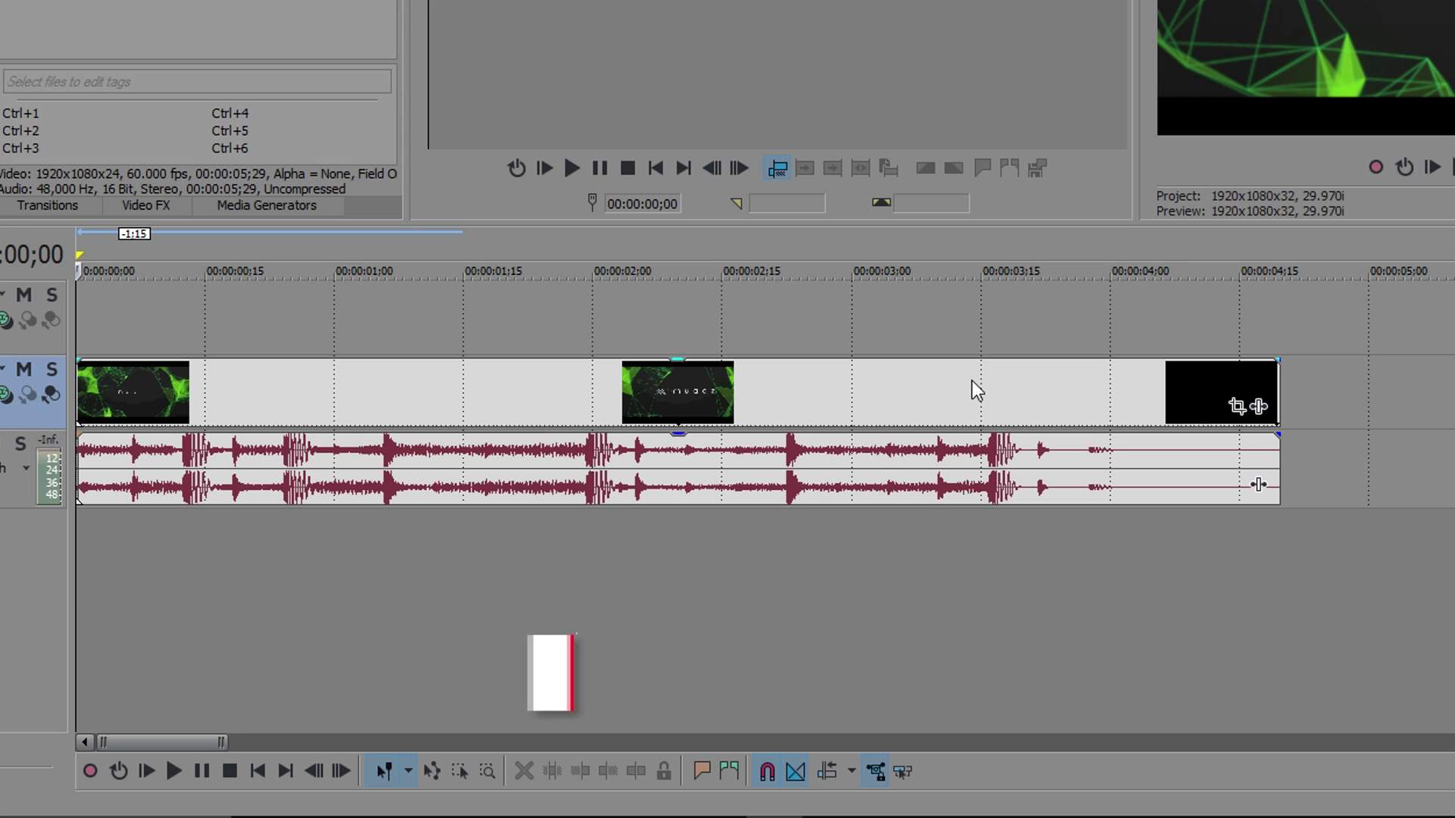
Step: Trim off the end of the intro clip at 00:00:03;21, undoing and repeating the trim twice
left_click(1029, 384)
right_click(1033, 384)
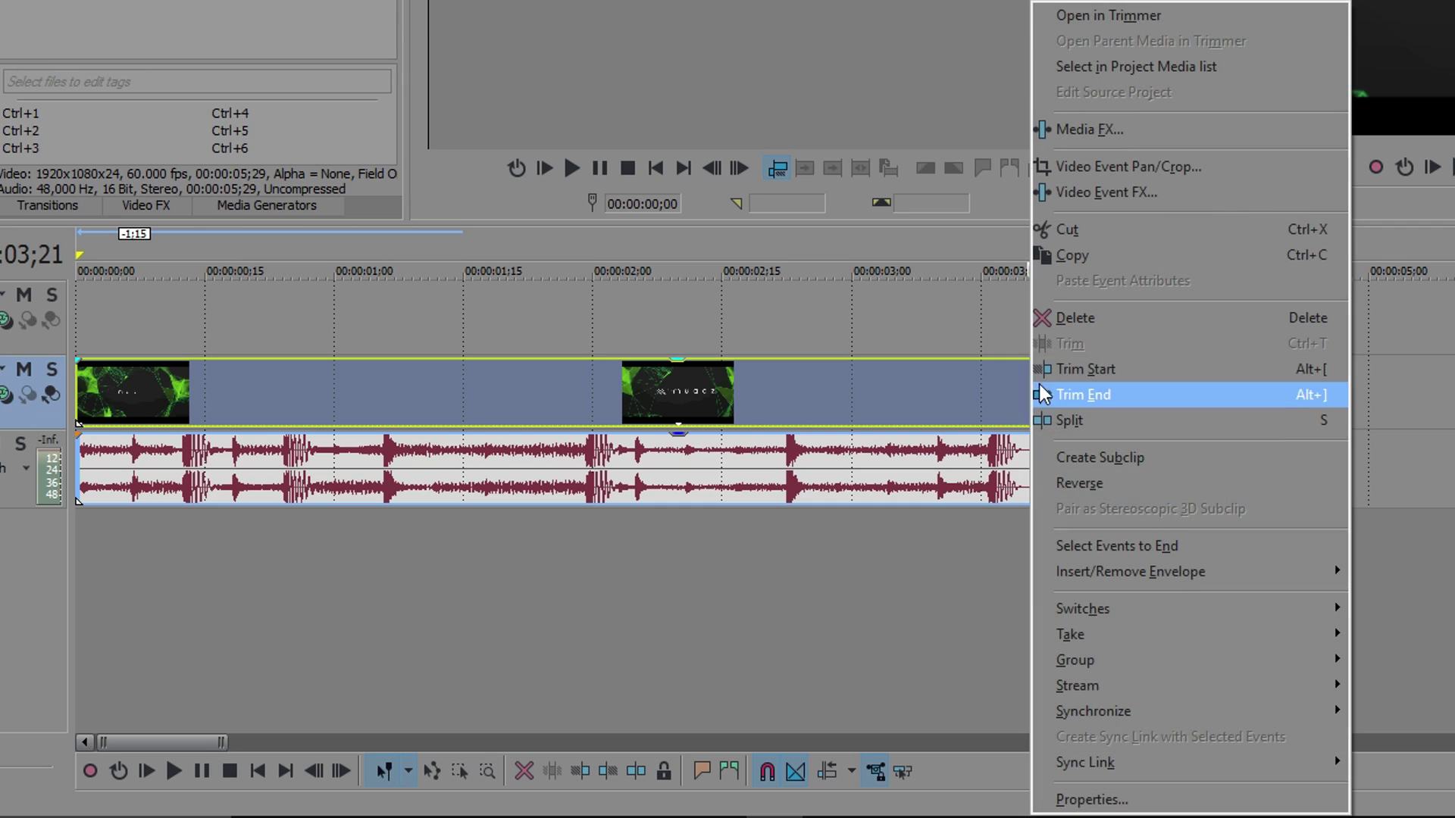
left_click(1139, 395)
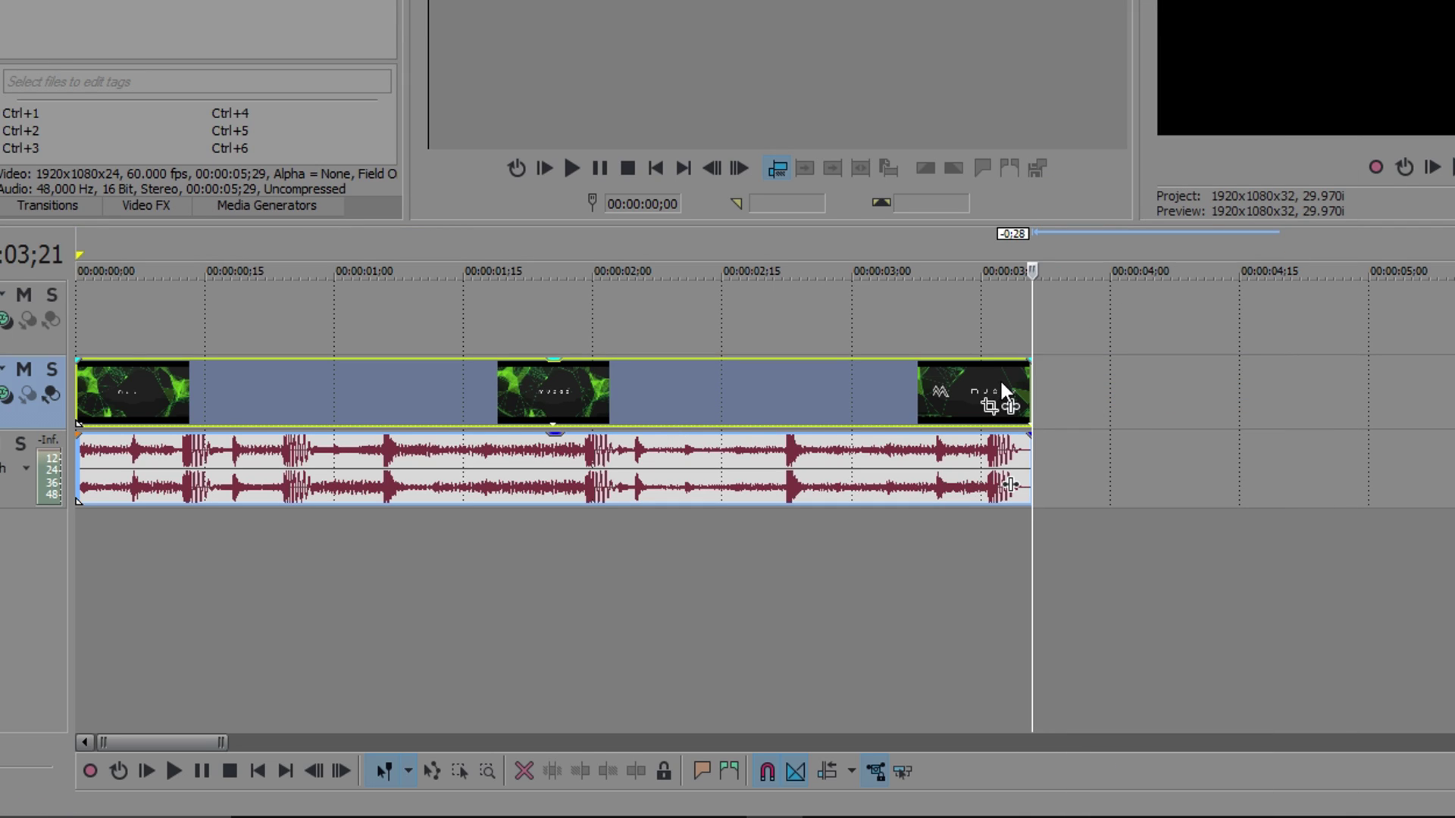
key("ctrl+z")
right_click(1030, 390)
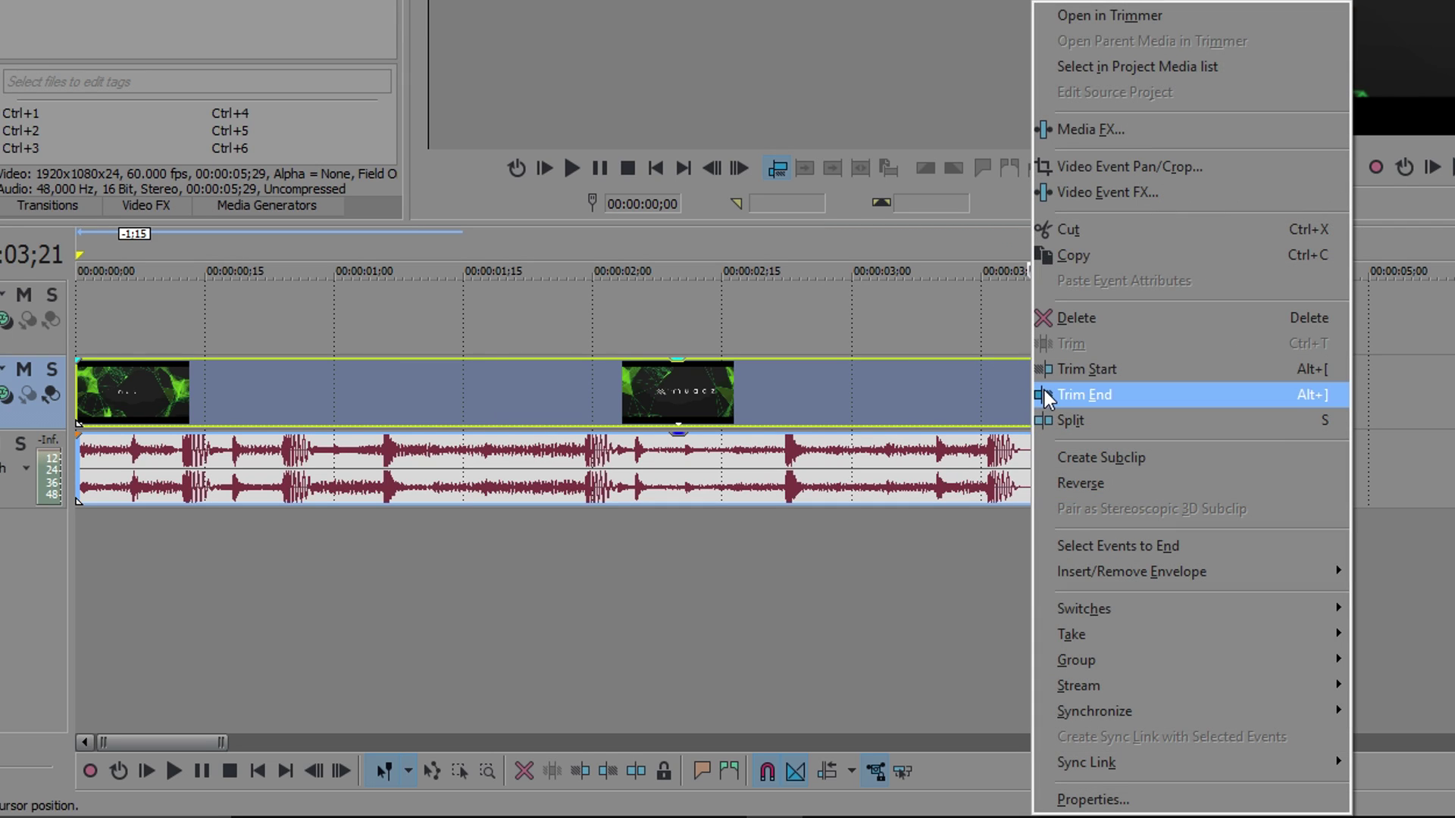
left_click(1071, 391)
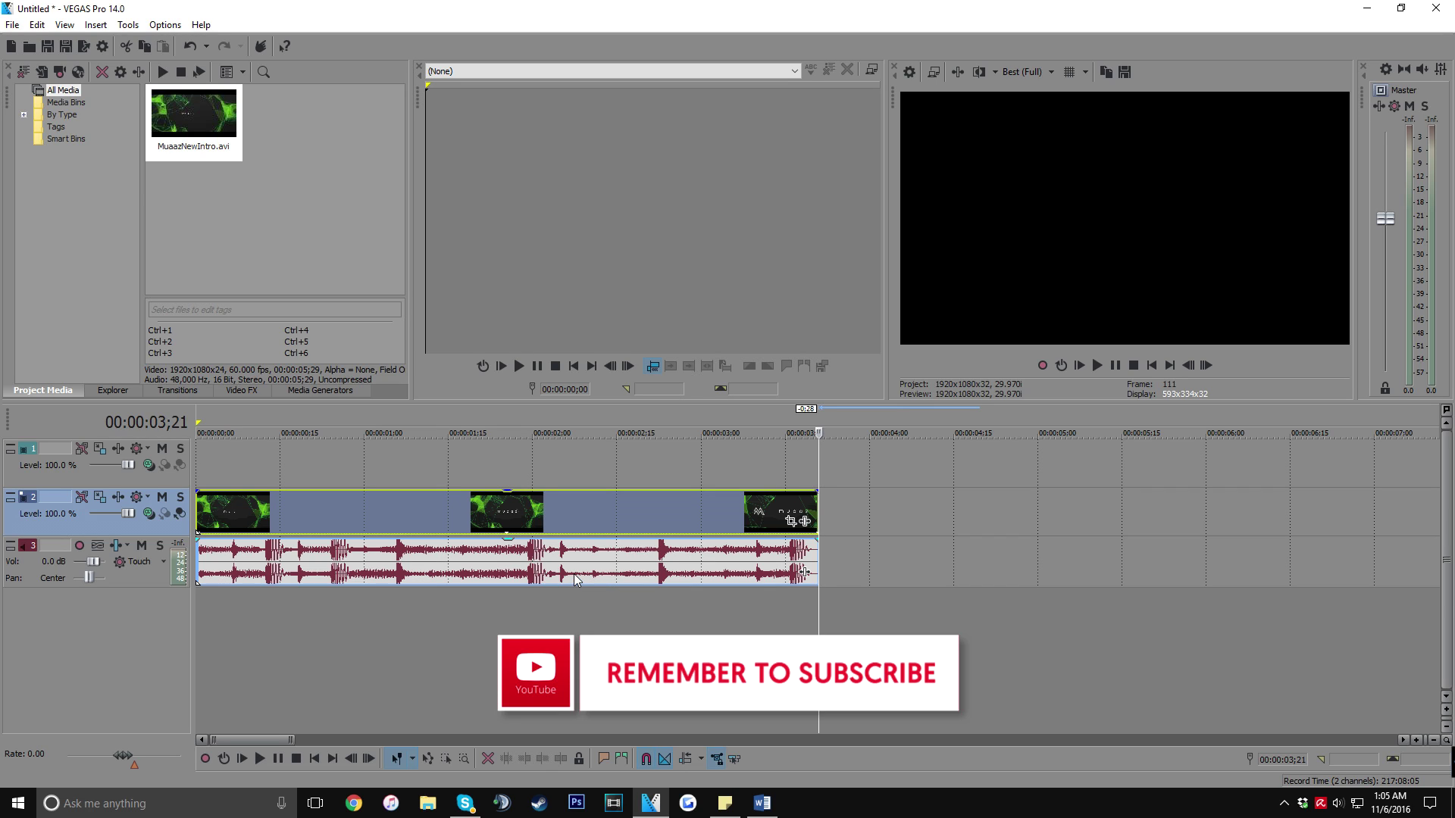
key("ctrl+z")
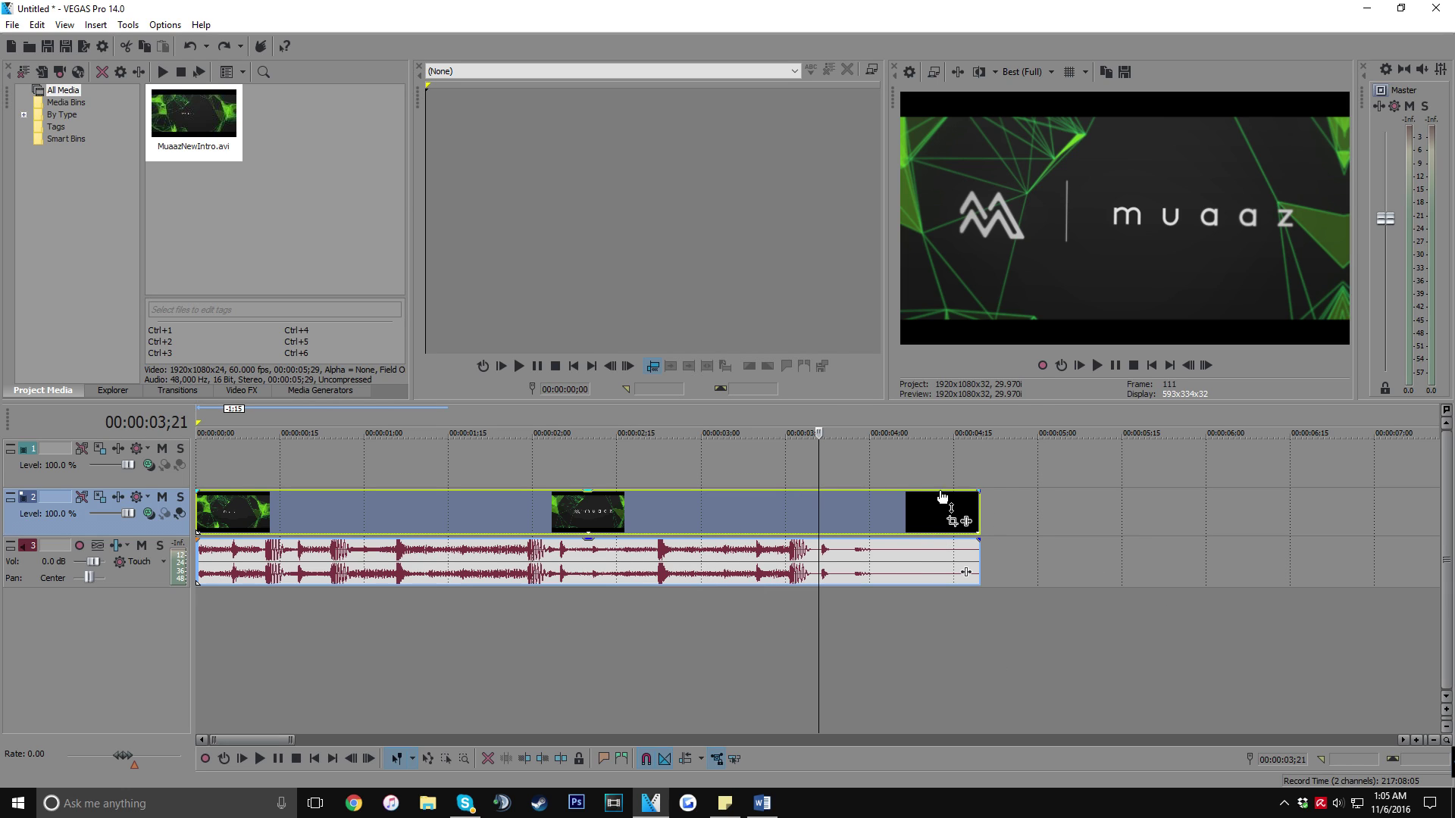
right_click(830, 512)
left_click(879, 513)
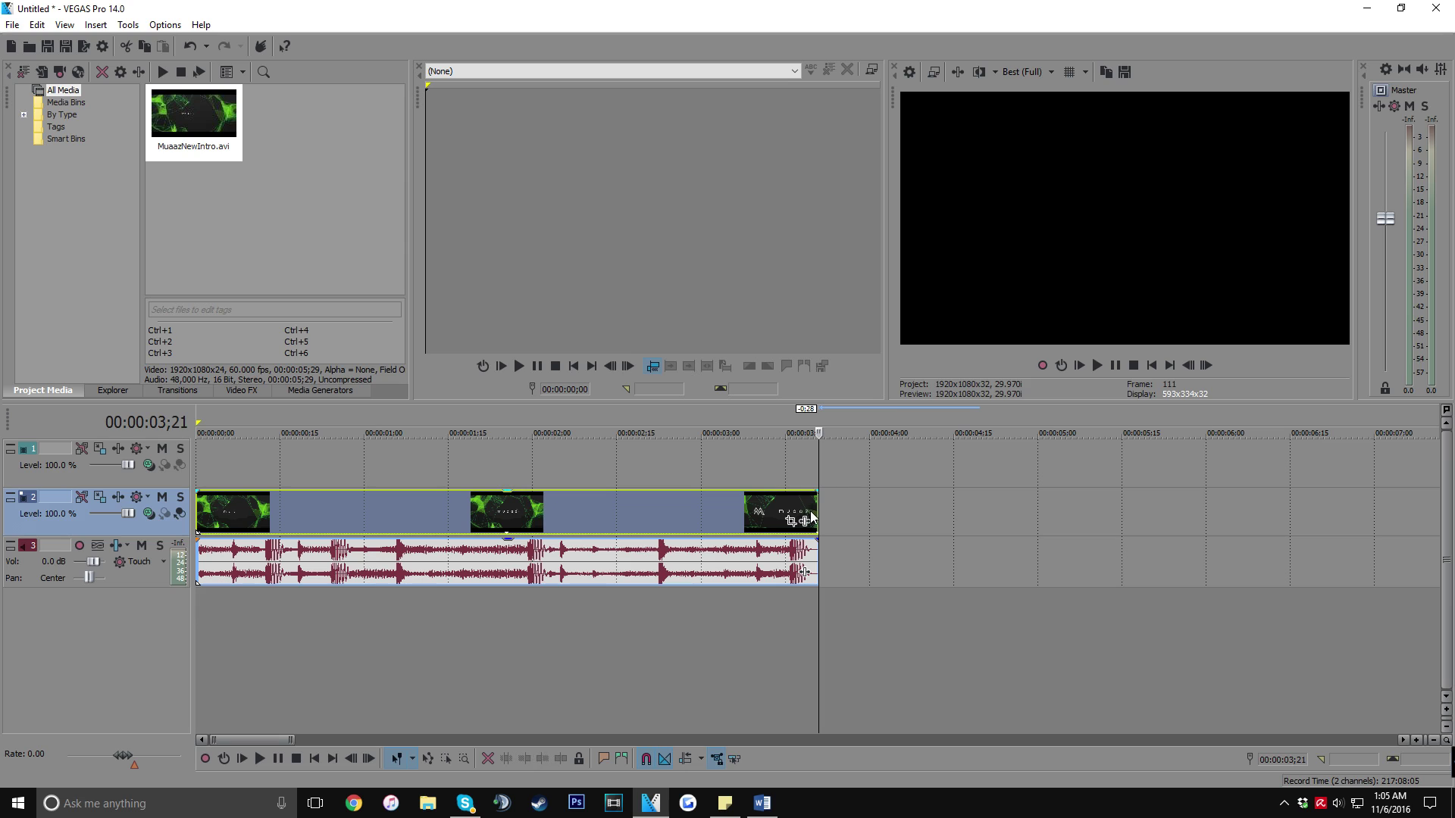
Step: Add a fade-in of about 6 frames to the start of the intro video
left_click(289, 657)
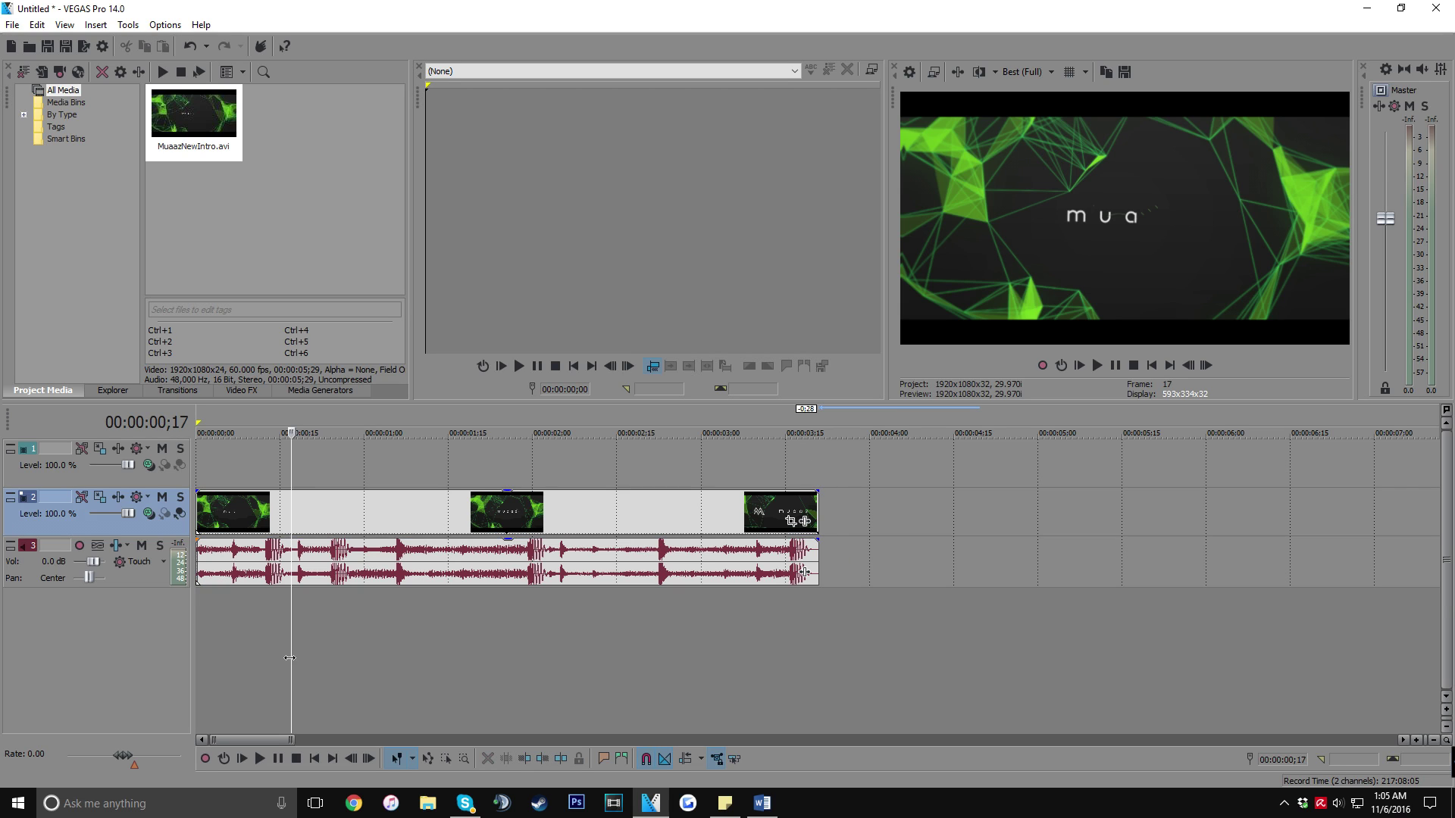
left_click(215, 629)
left_click(406, 634)
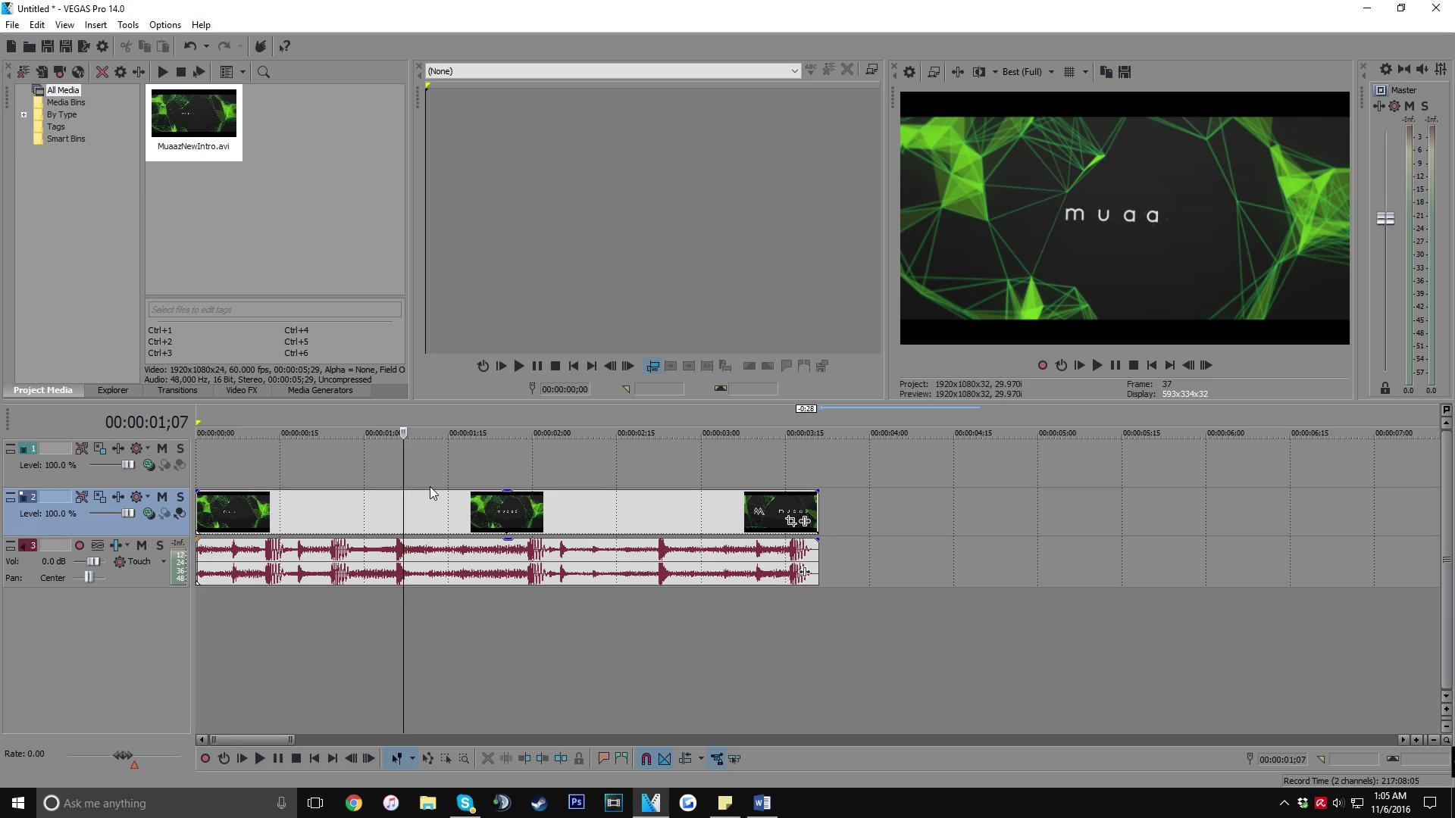
left_click(211, 529)
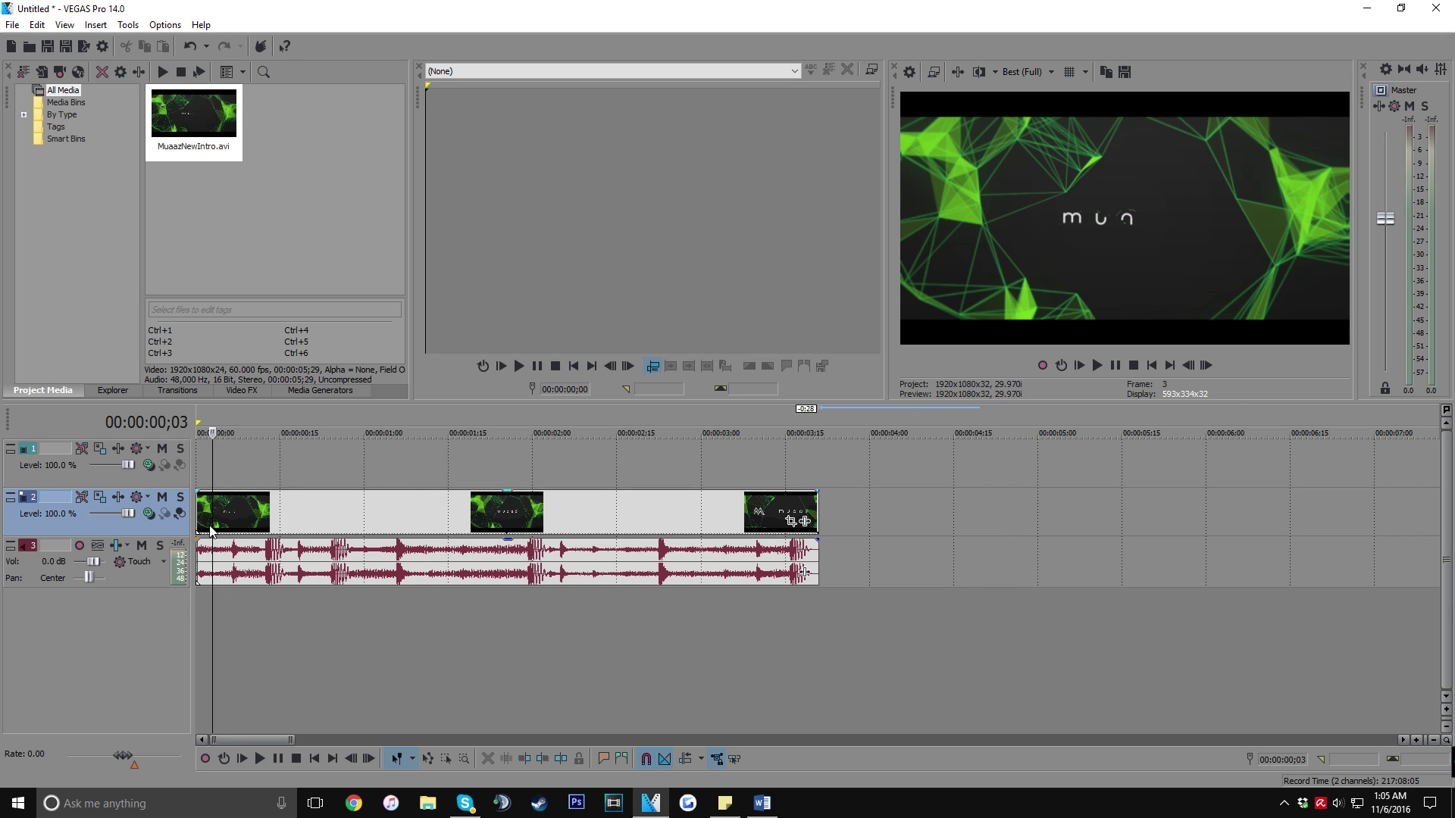
scroll(211, 529, "up", 2)
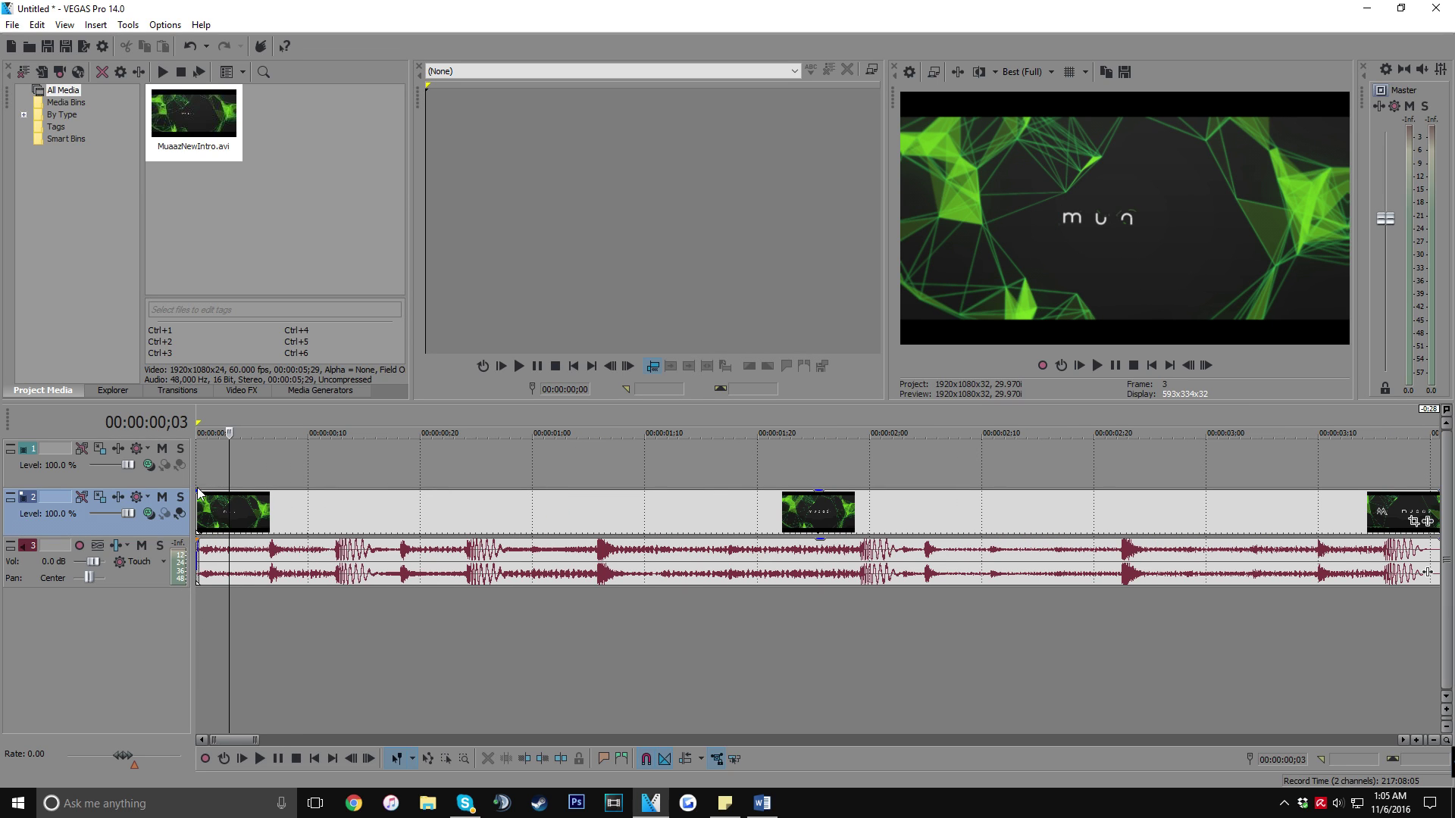
left_click_drag(199, 494, 265, 493)
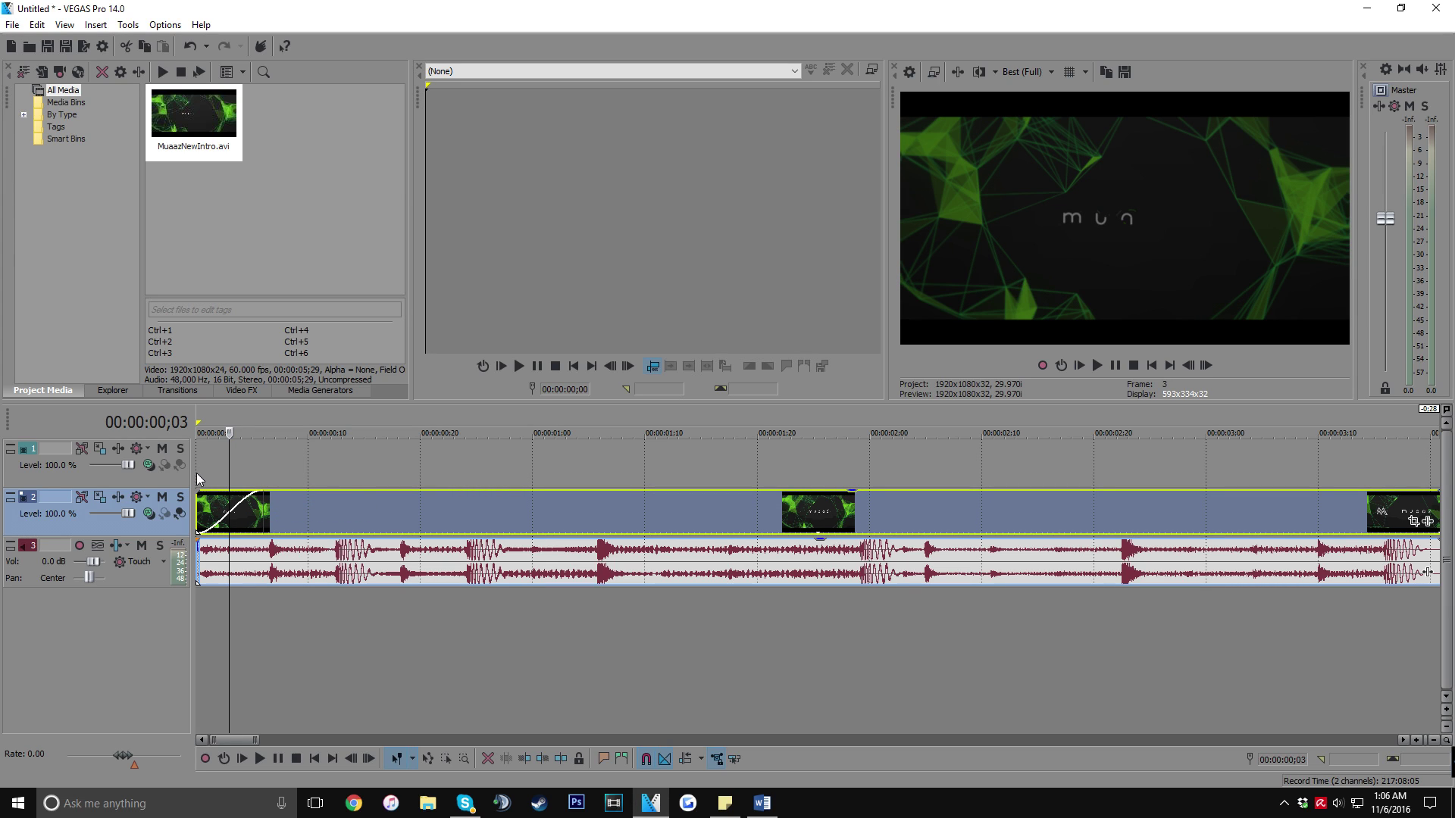
Step: Play the intro clip from the start of the timeline to preview the fade-in
left_click(198, 476)
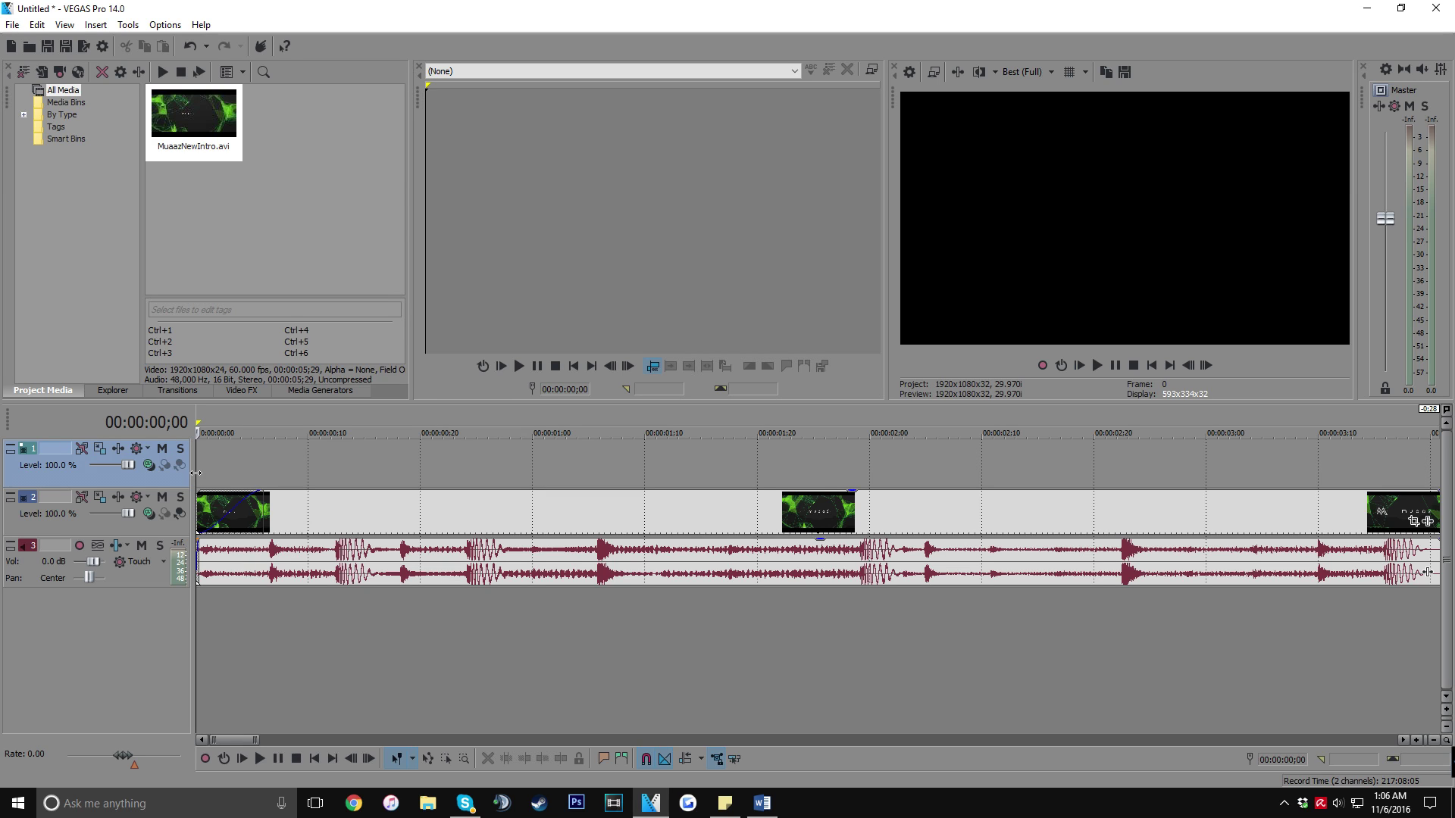
key("space")
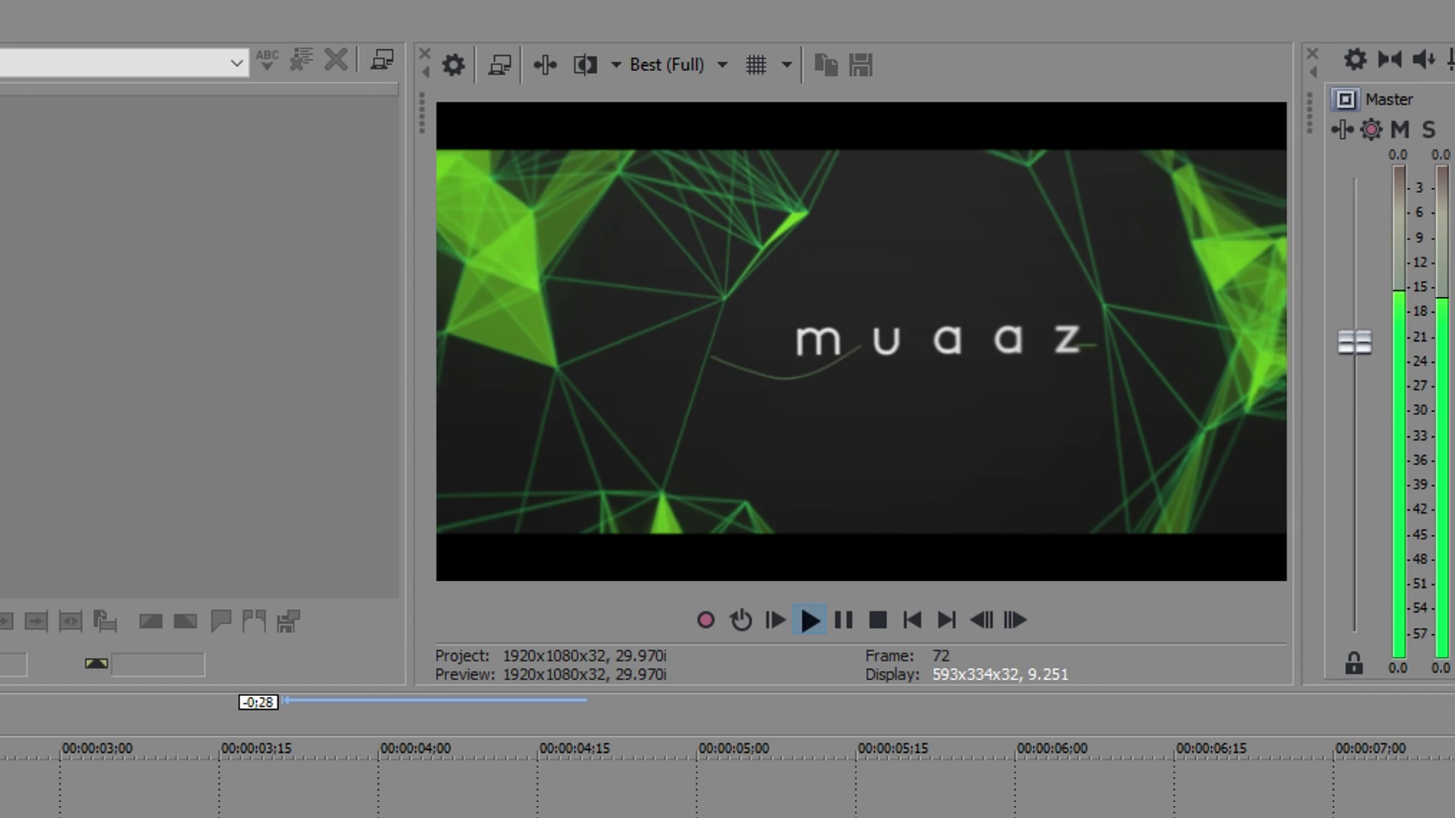
key("space")
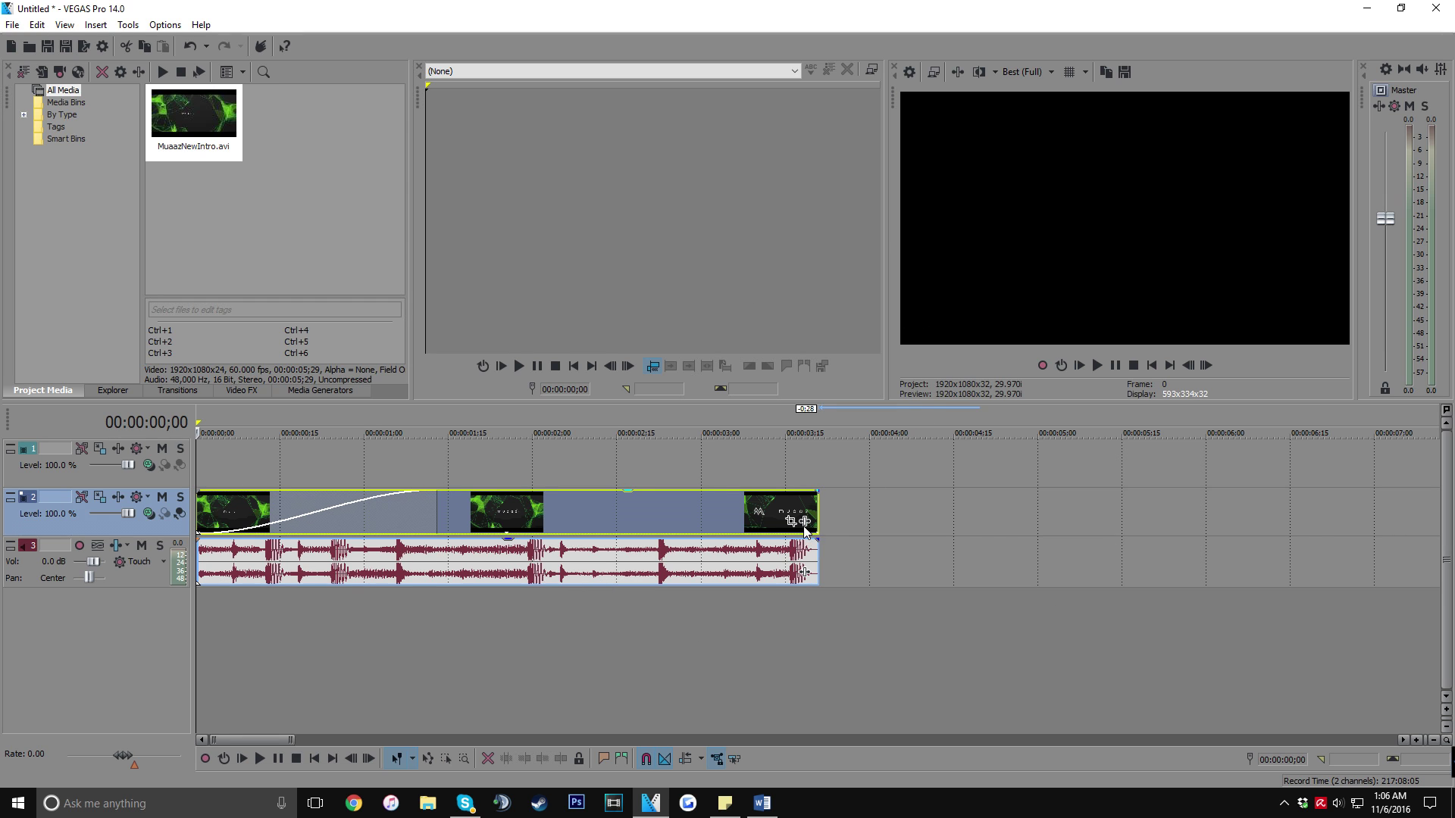
Step: Add a fade-out of about 00:00:01;11 to the end of the intro video, undoing the last change to its length
left_click_drag(819, 493, 602, 496)
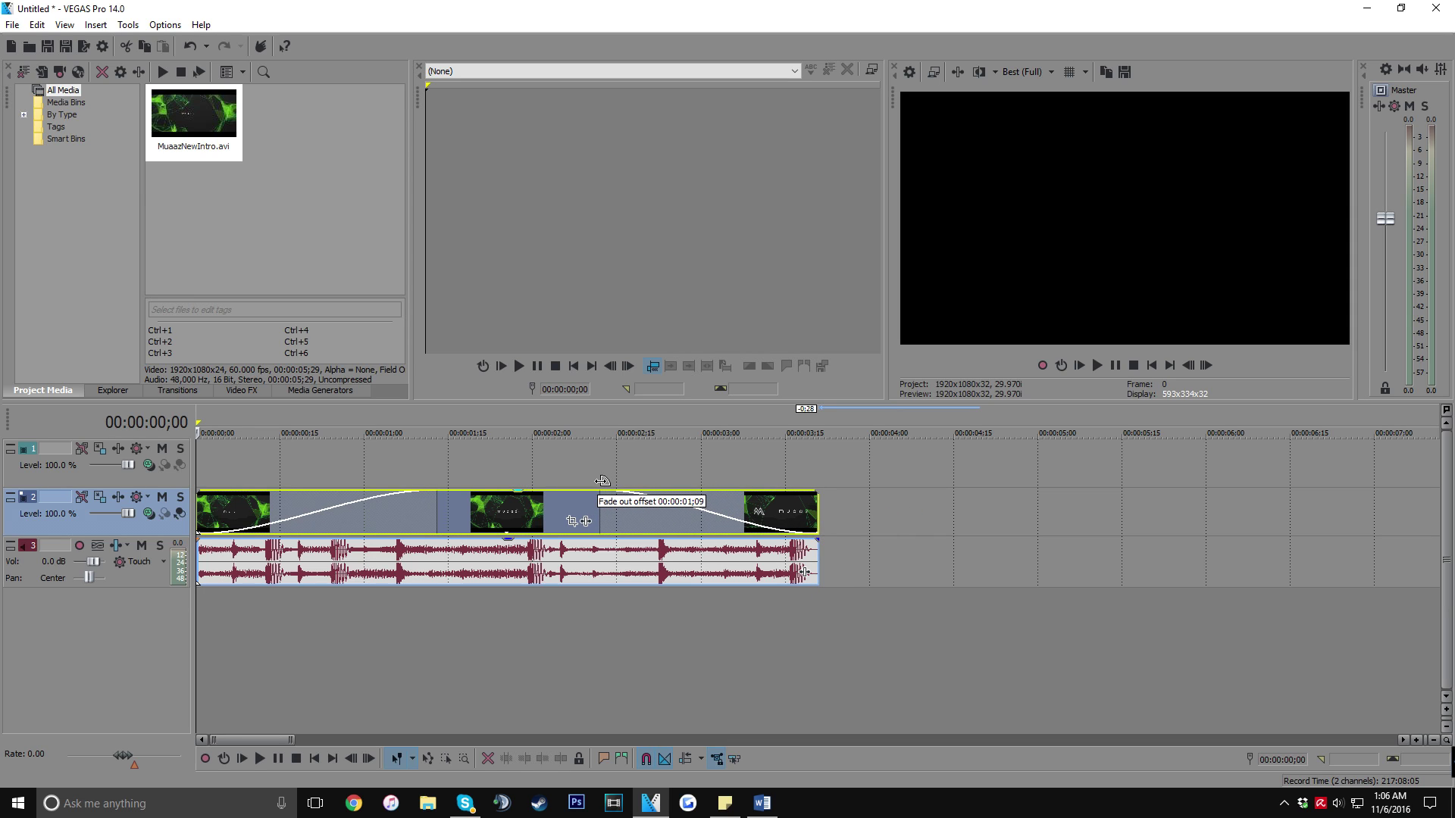
scroll(611, 512, "down", 3)
scroll(612, 511, "down", 2)
scroll(364, 535, "up", 5)
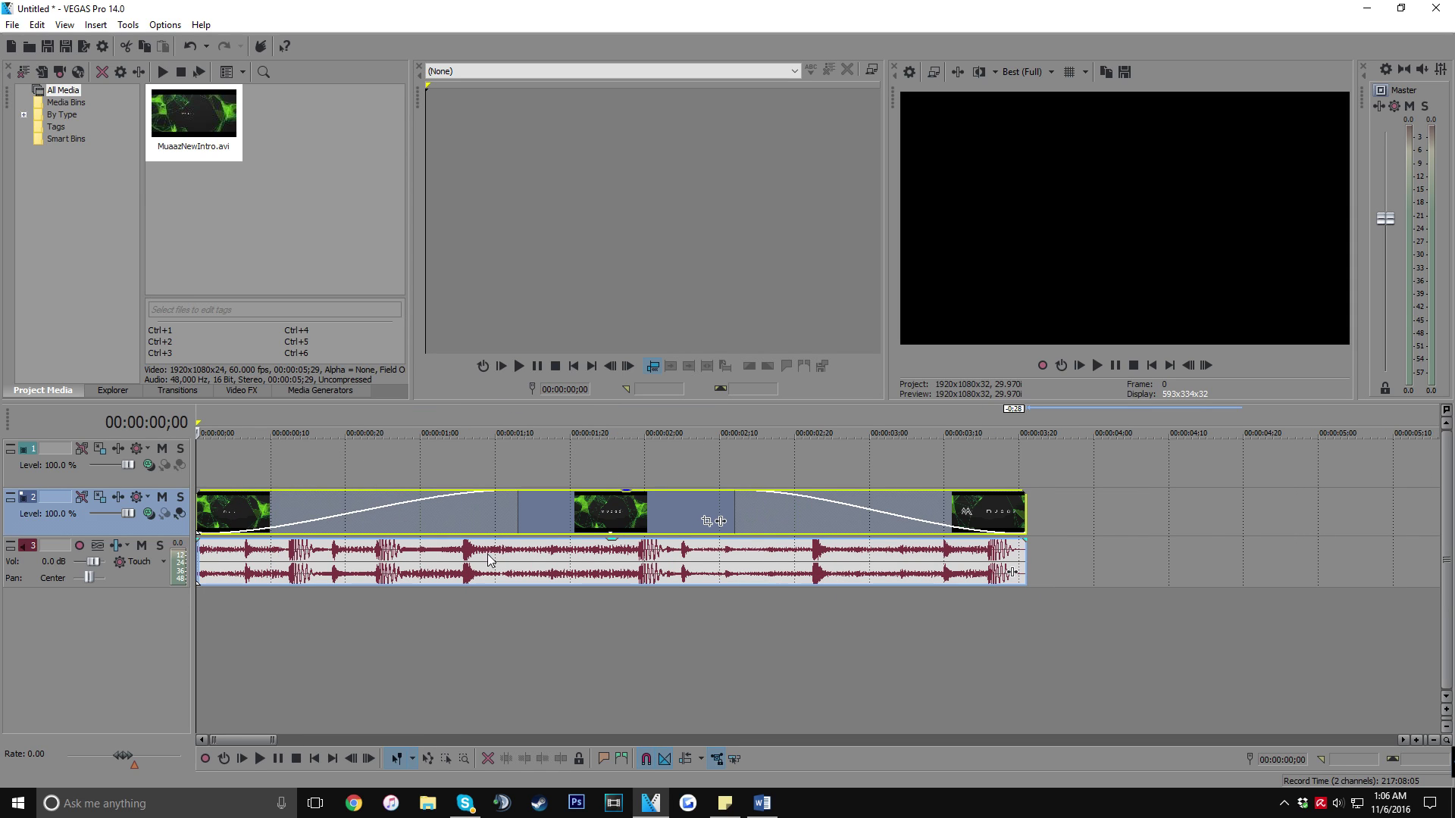
left_click_drag(726, 512, 706, 507)
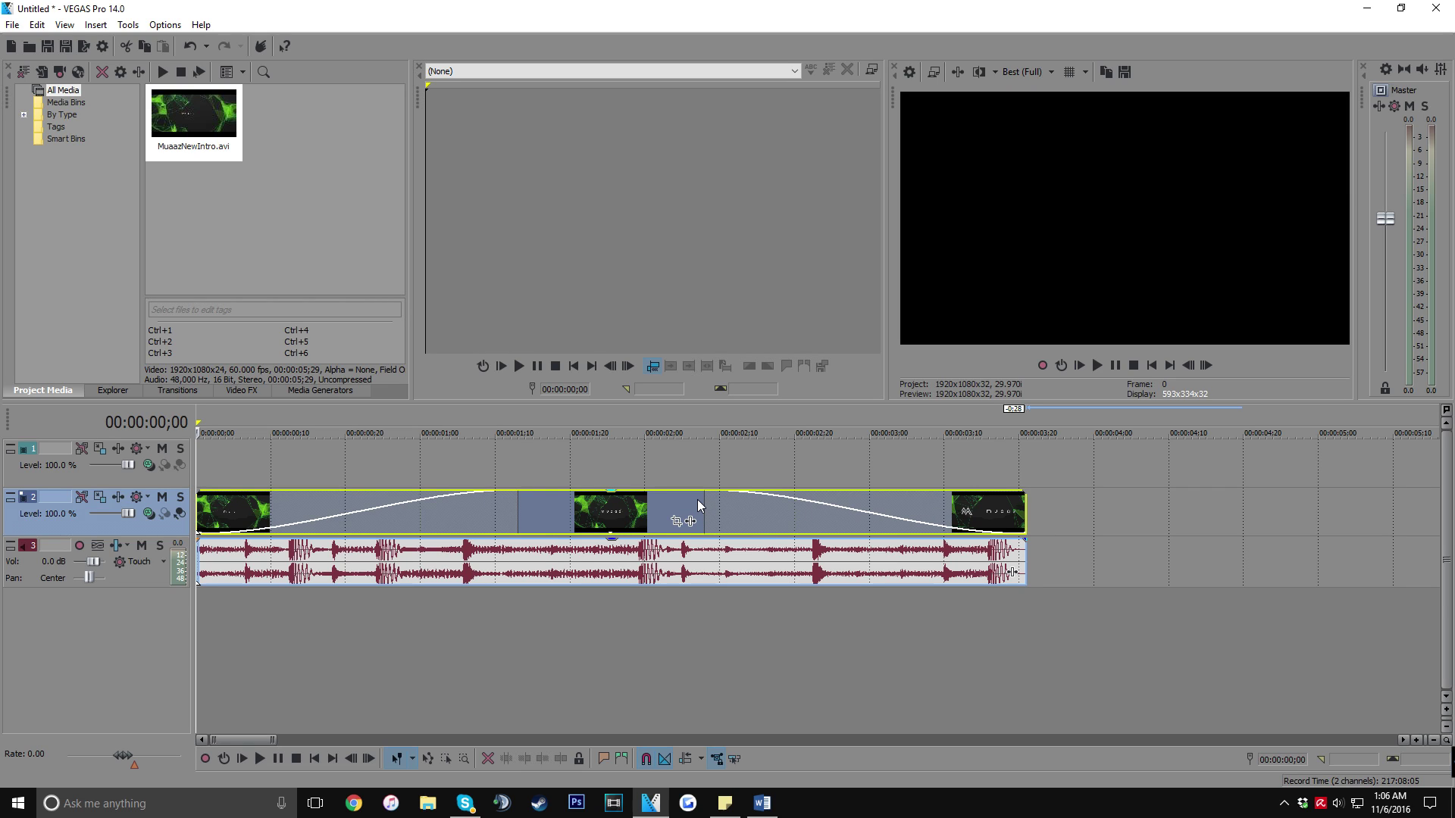
left_click(701, 501)
left_click_drag(701, 502, 959, 520)
key("ctrl+z")
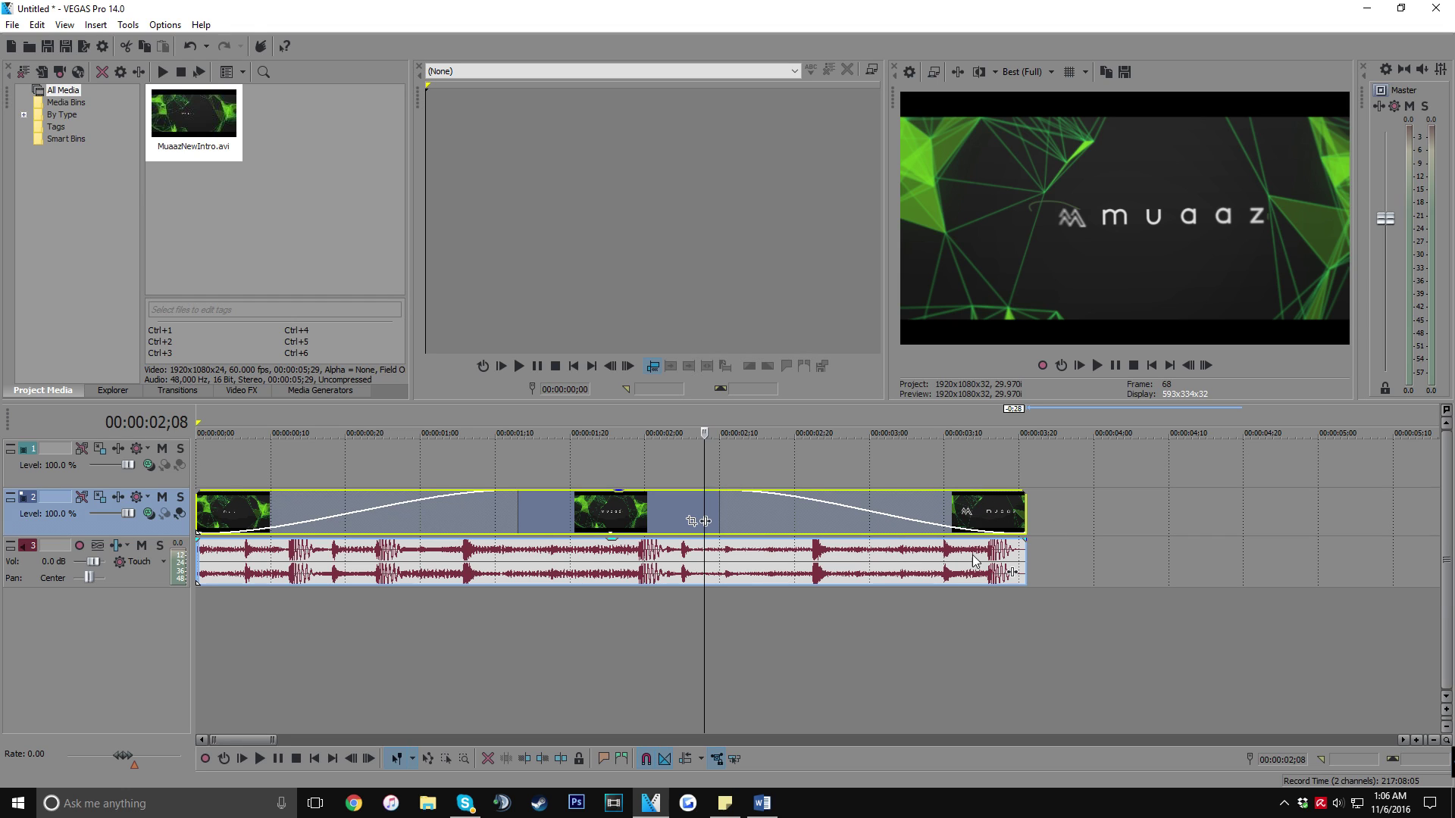
Step: Add a fade-out and a fade-in to the clip's audio, matching the video's fades, and play the result
left_click_drag(1027, 543, 750, 541)
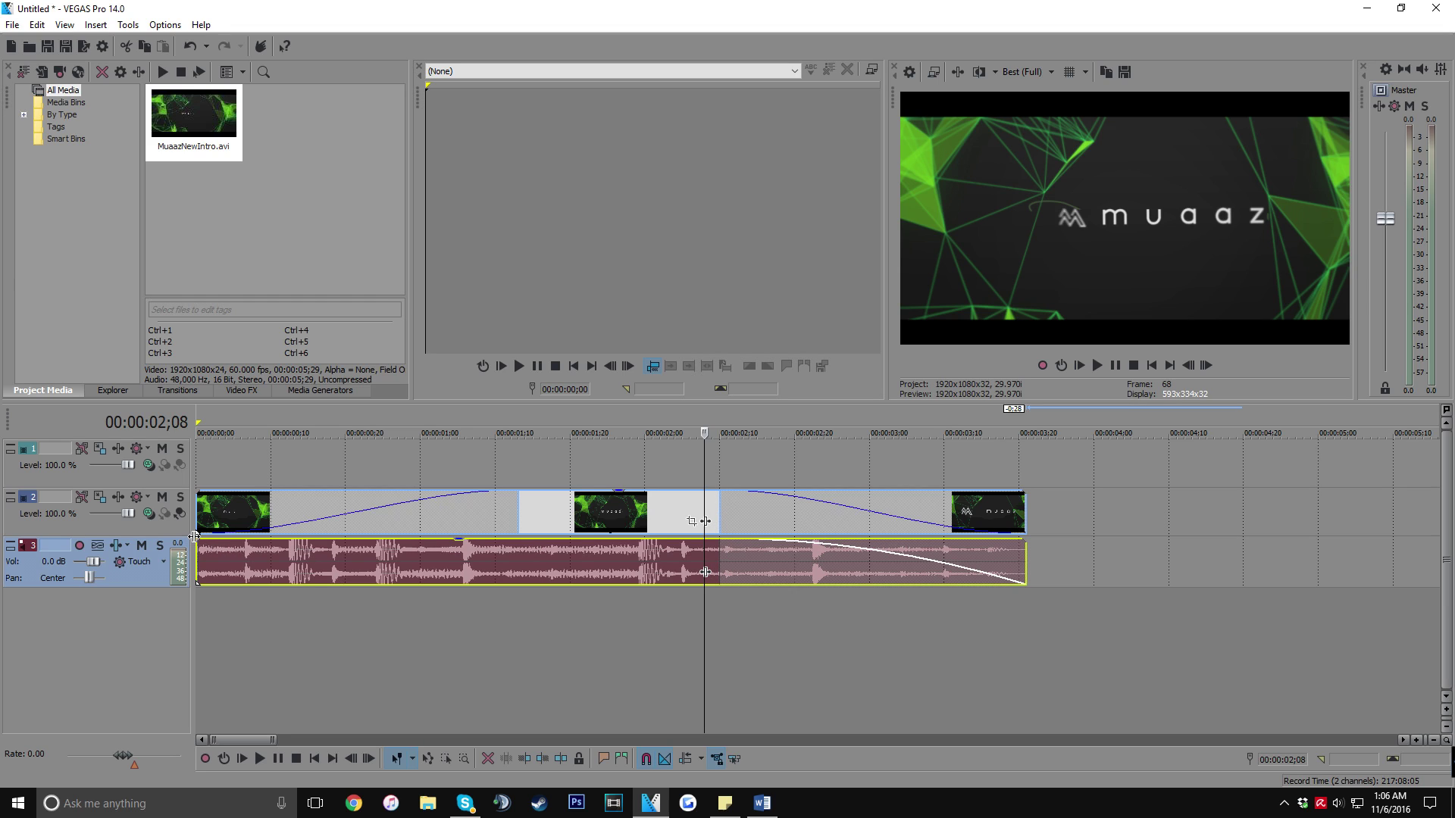
left_click_drag(195, 539, 518, 537)
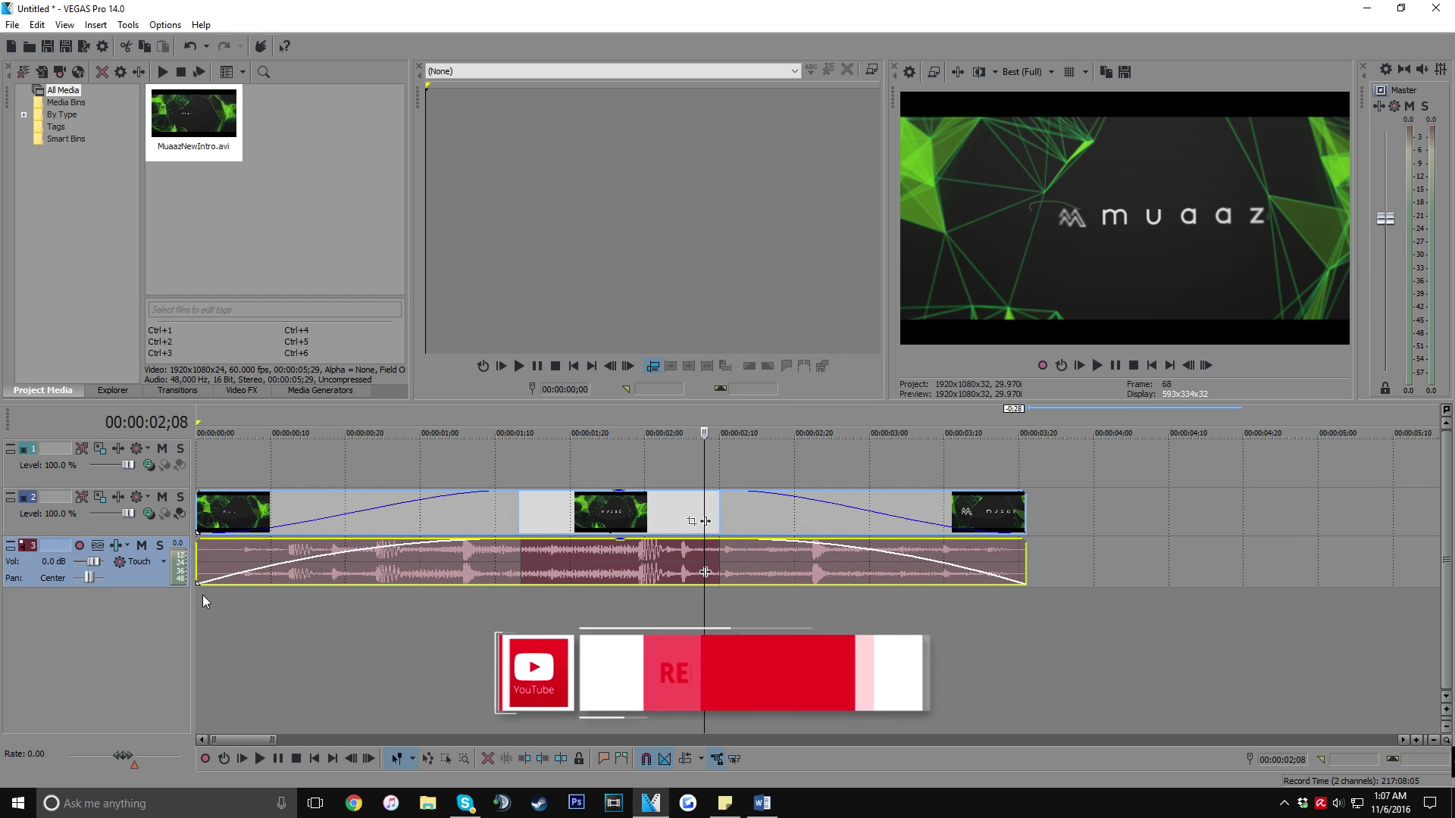
left_click(232, 606)
left_click(462, 594)
left_click(509, 592)
left_click(524, 590)
key("space")
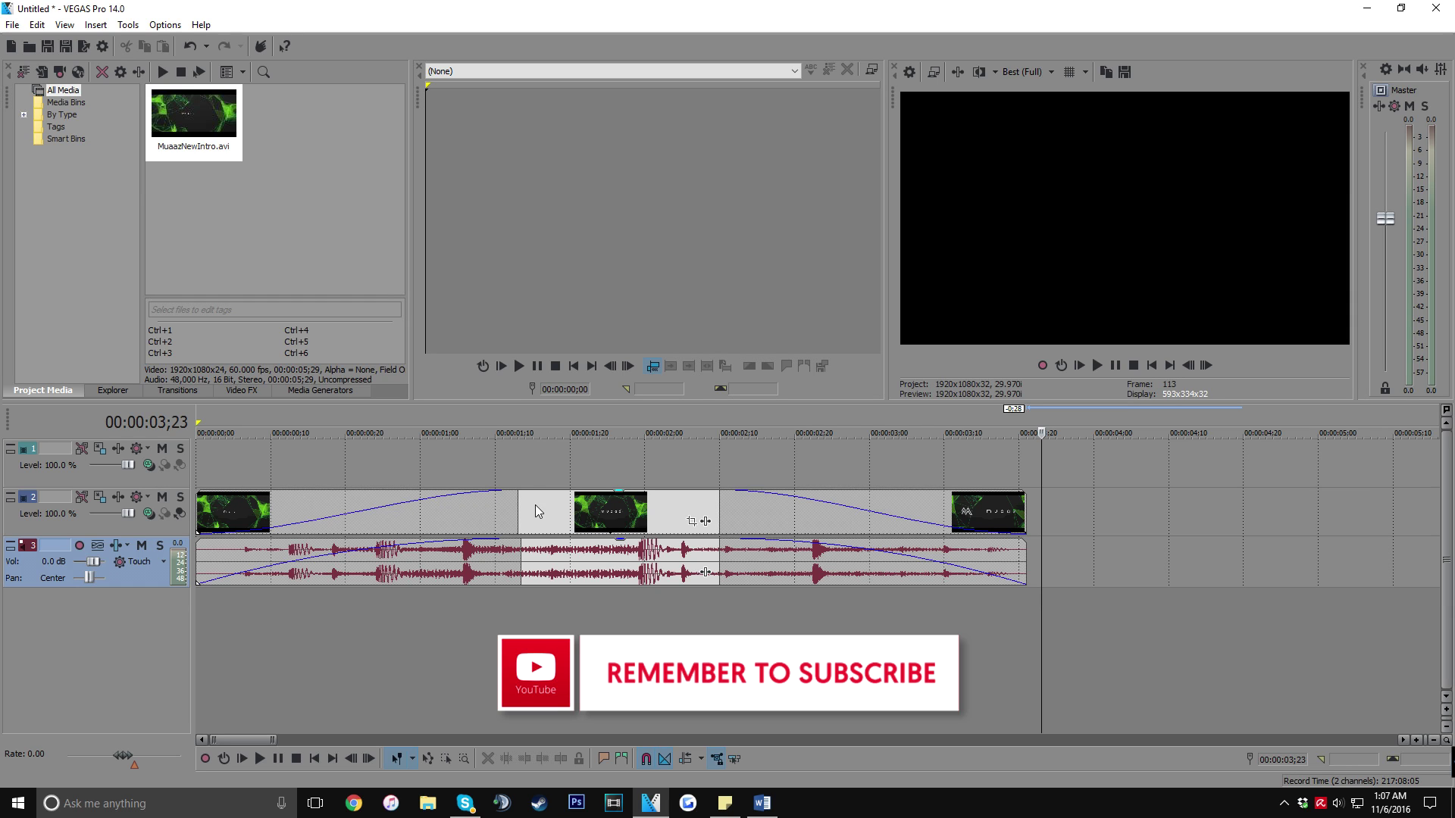
Step: Shift the intro clip about 11 frames later and clear the grouping of its video and audio
left_click_drag(590, 509, 674, 521)
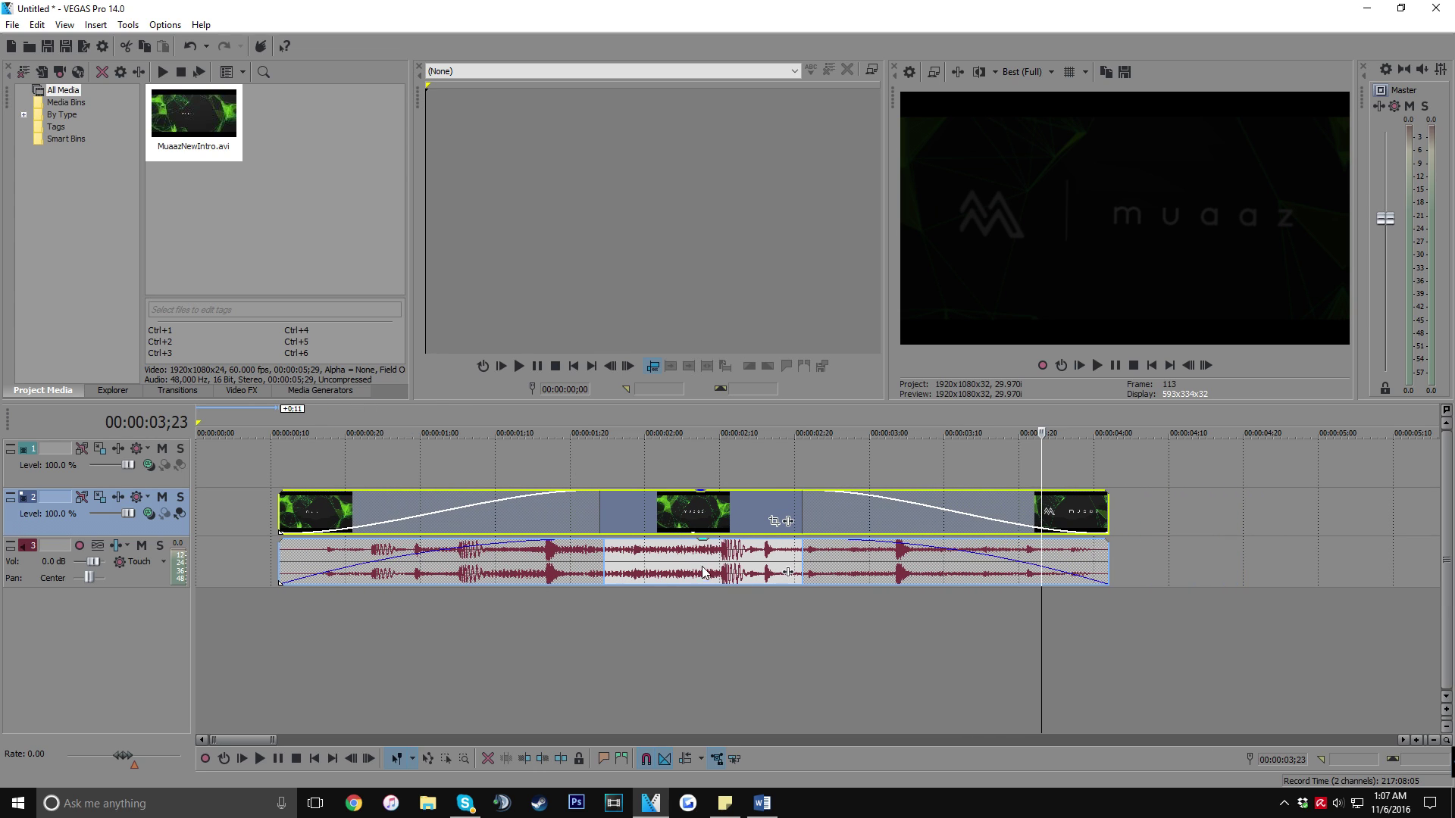
right_click(705, 506)
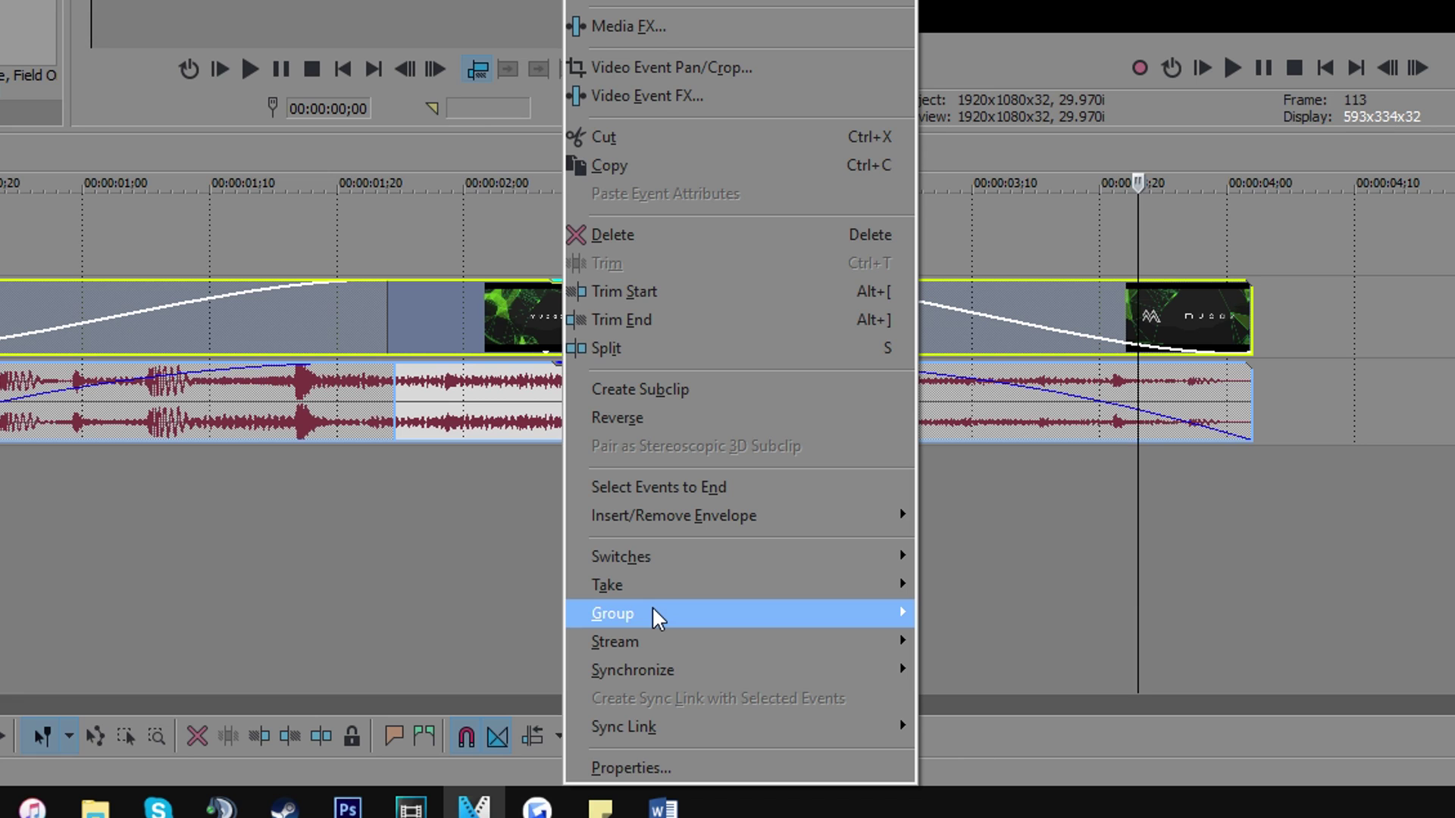
mouse_move(756, 686)
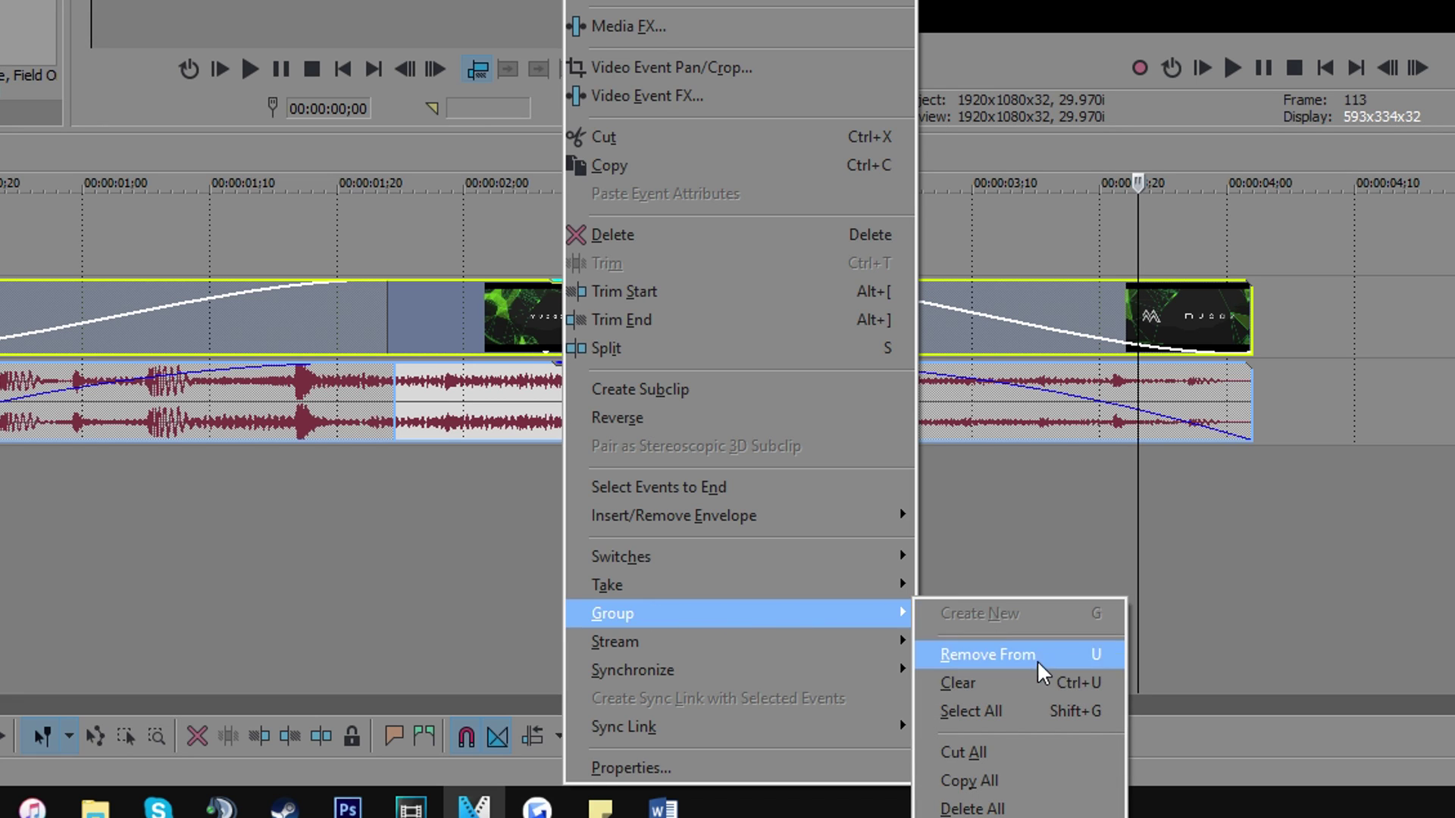
left_click(1027, 684)
Step: Move the ungrouped video and audio separately along the timeline so that both start at about 00:00:00;02
left_click_drag(465, 320, 980, 342)
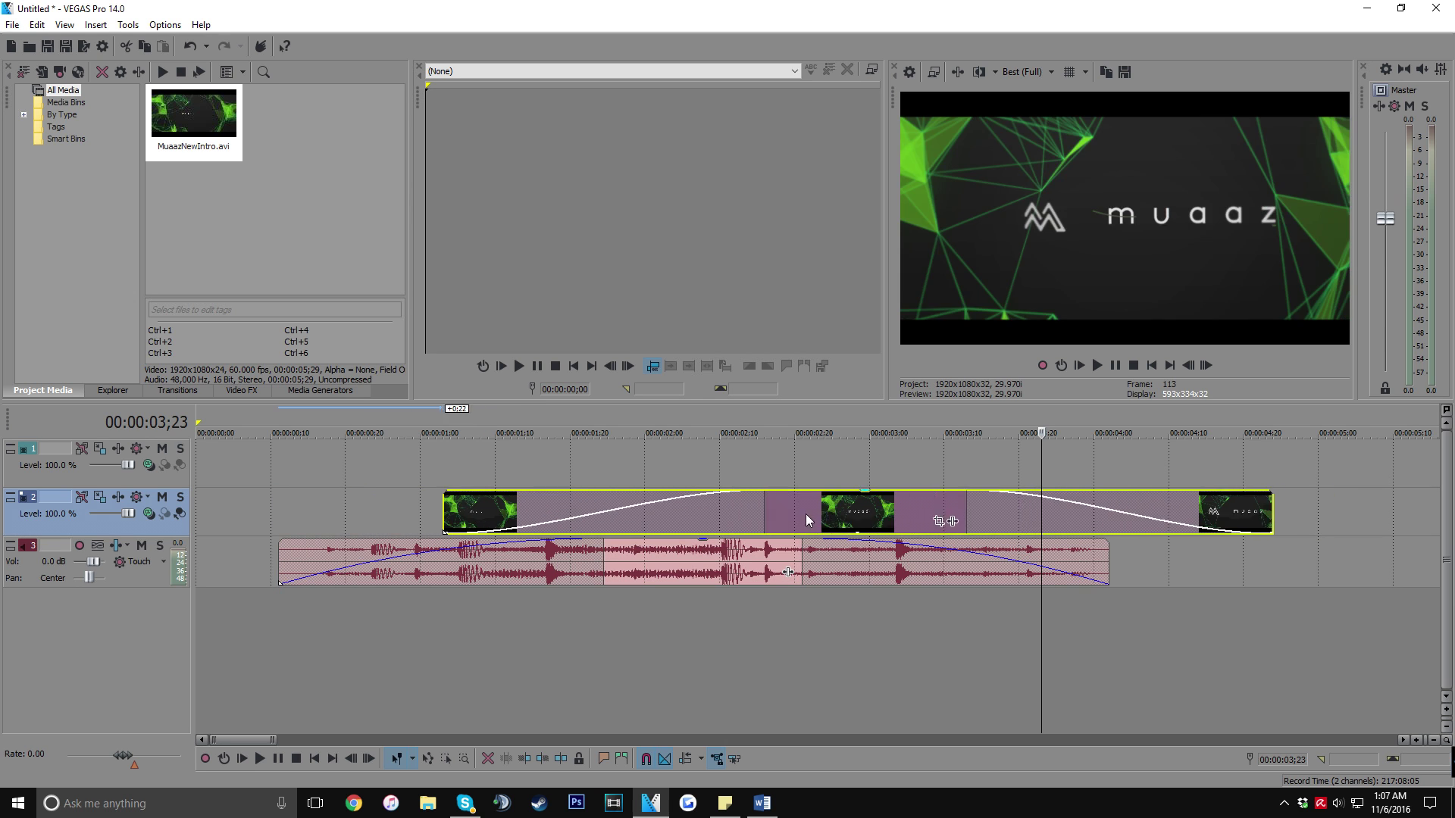
left_click_drag(953, 526, 696, 522)
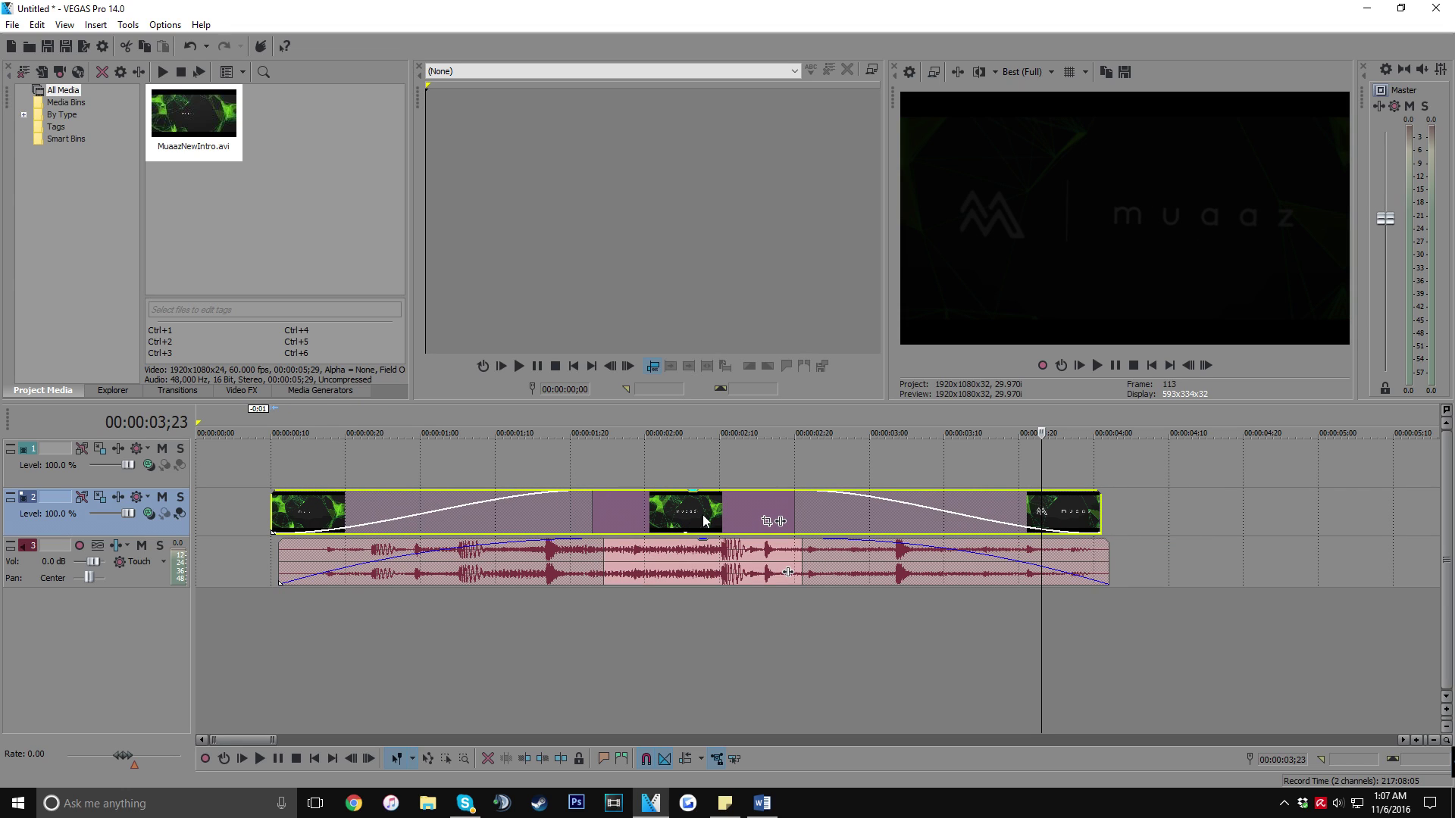
left_click_drag(703, 522, 654, 507)
left_click_drag(650, 562, 584, 552)
left_click(674, 653)
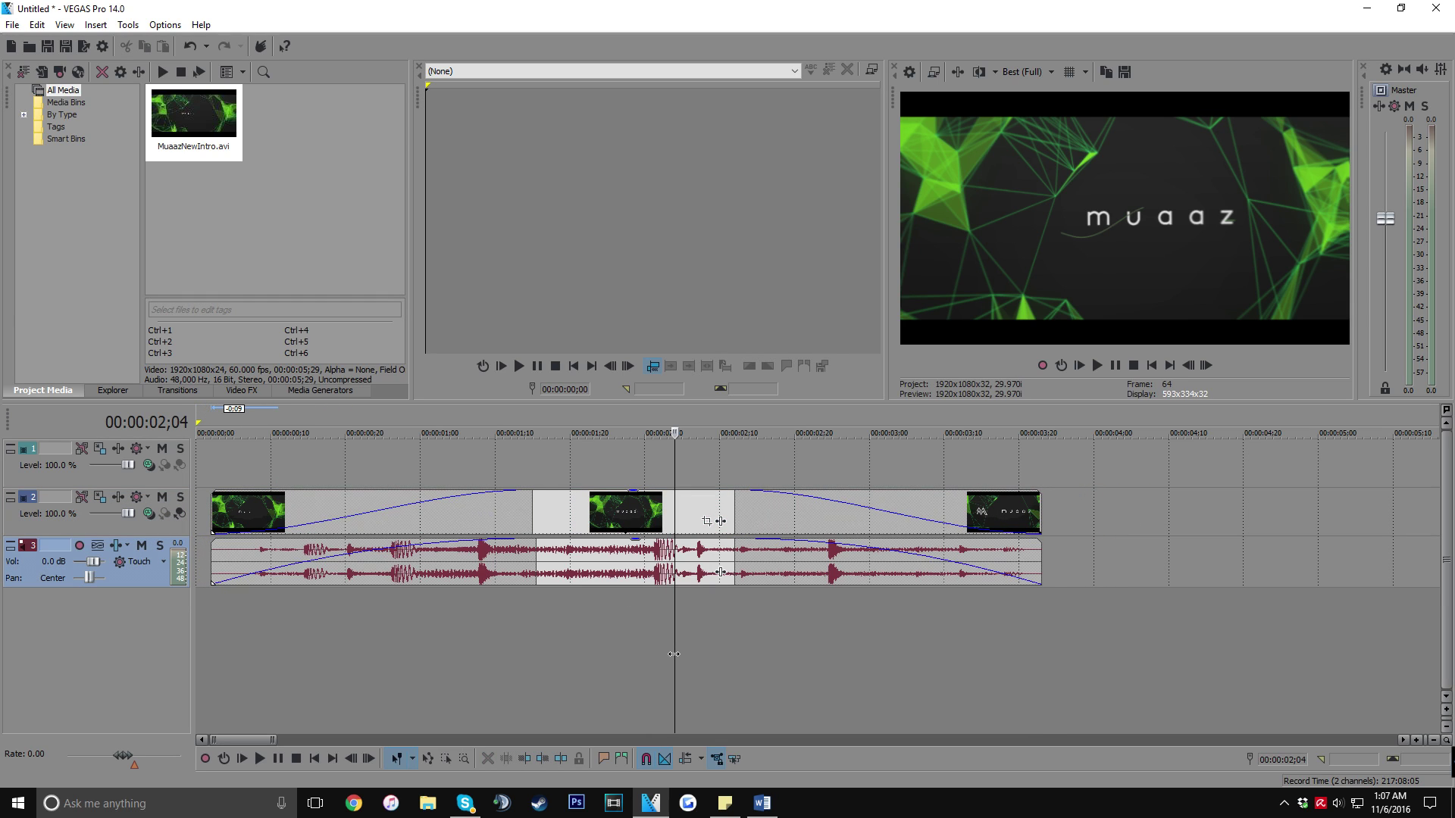
Step: Save the project on the Desktop under the name TestForYouTube
left_click(12, 24)
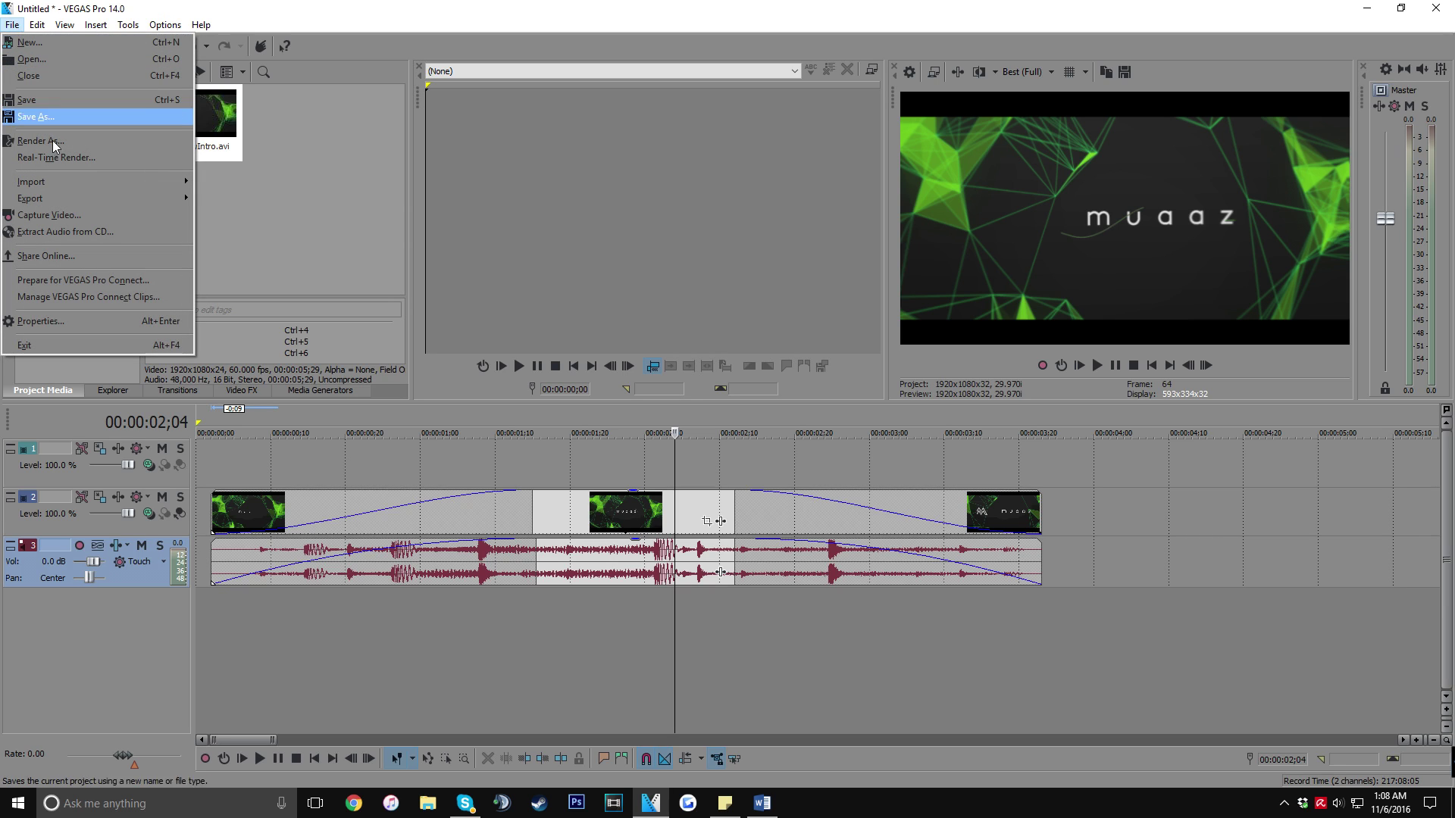
left_click(46, 116)
left_click(564, 259)
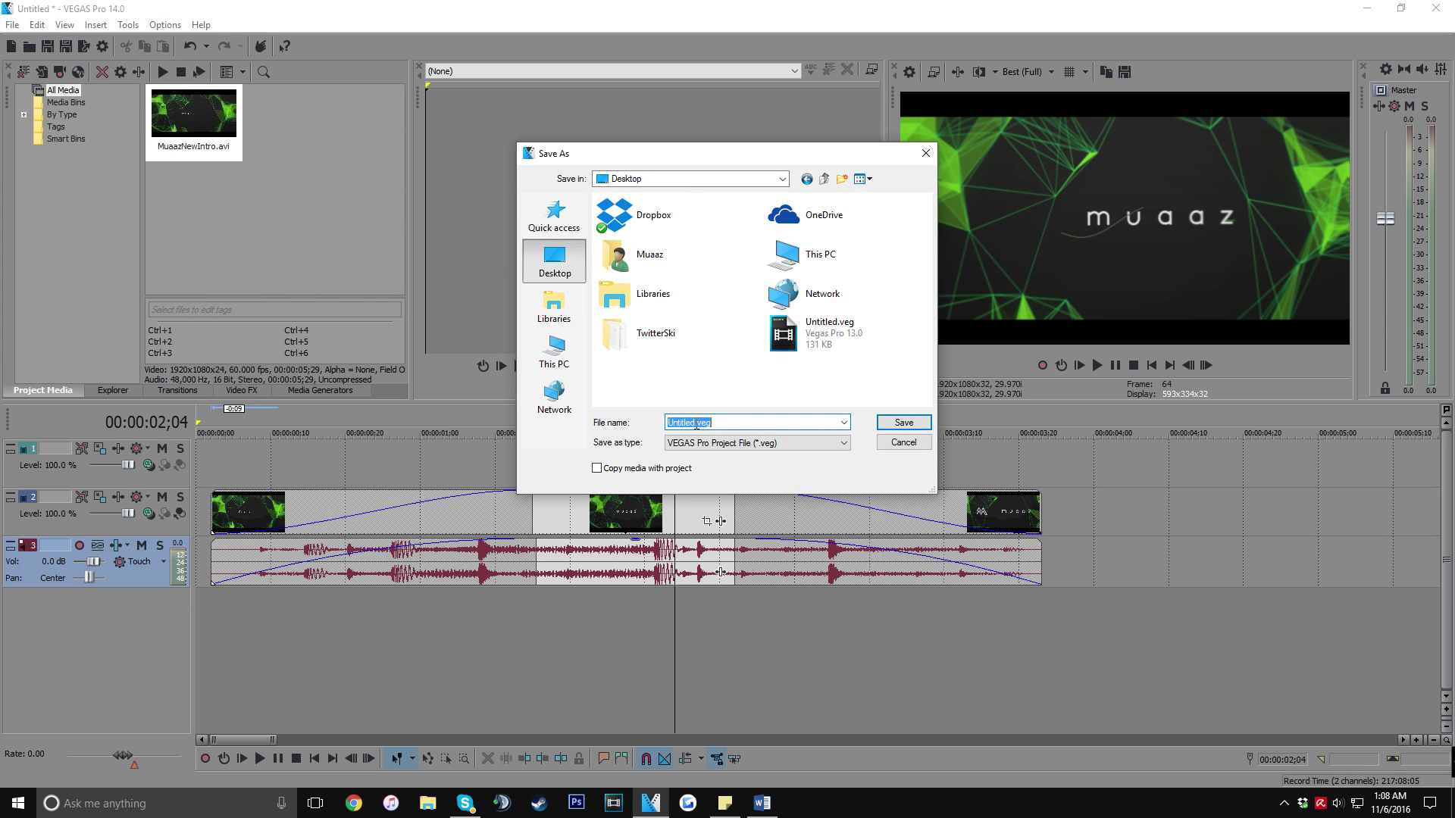
type("TestForYouTube")
left_click(903, 423)
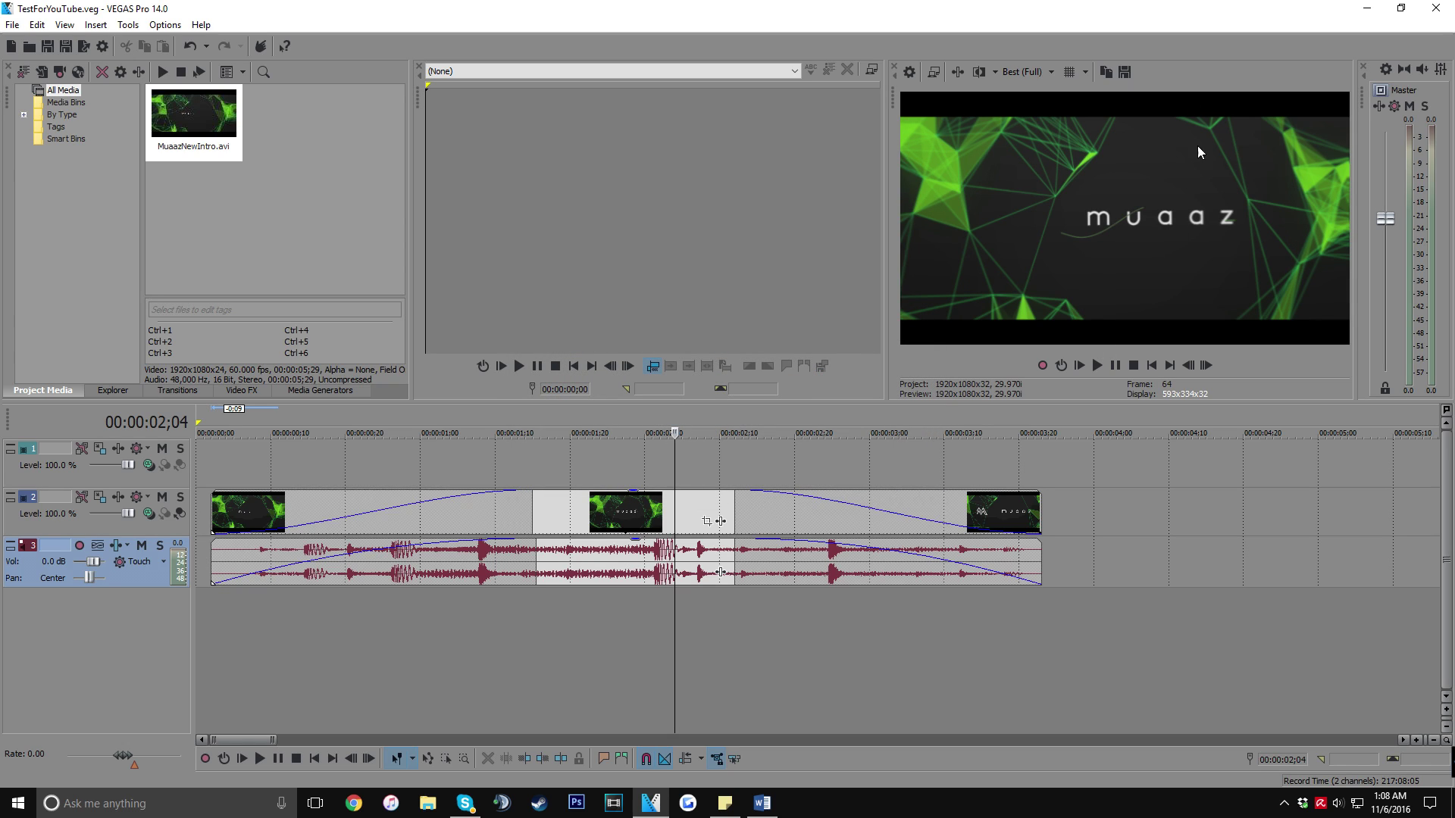
Step: Shift the audio about 2 frames later, and align both audio and video with the start of the timeline
left_click(697, 506)
mouse_move(683, 578)
left_mouse_down()
mouse_move(729, 567)
mouse_move(708, 571)
left_mouse_up()
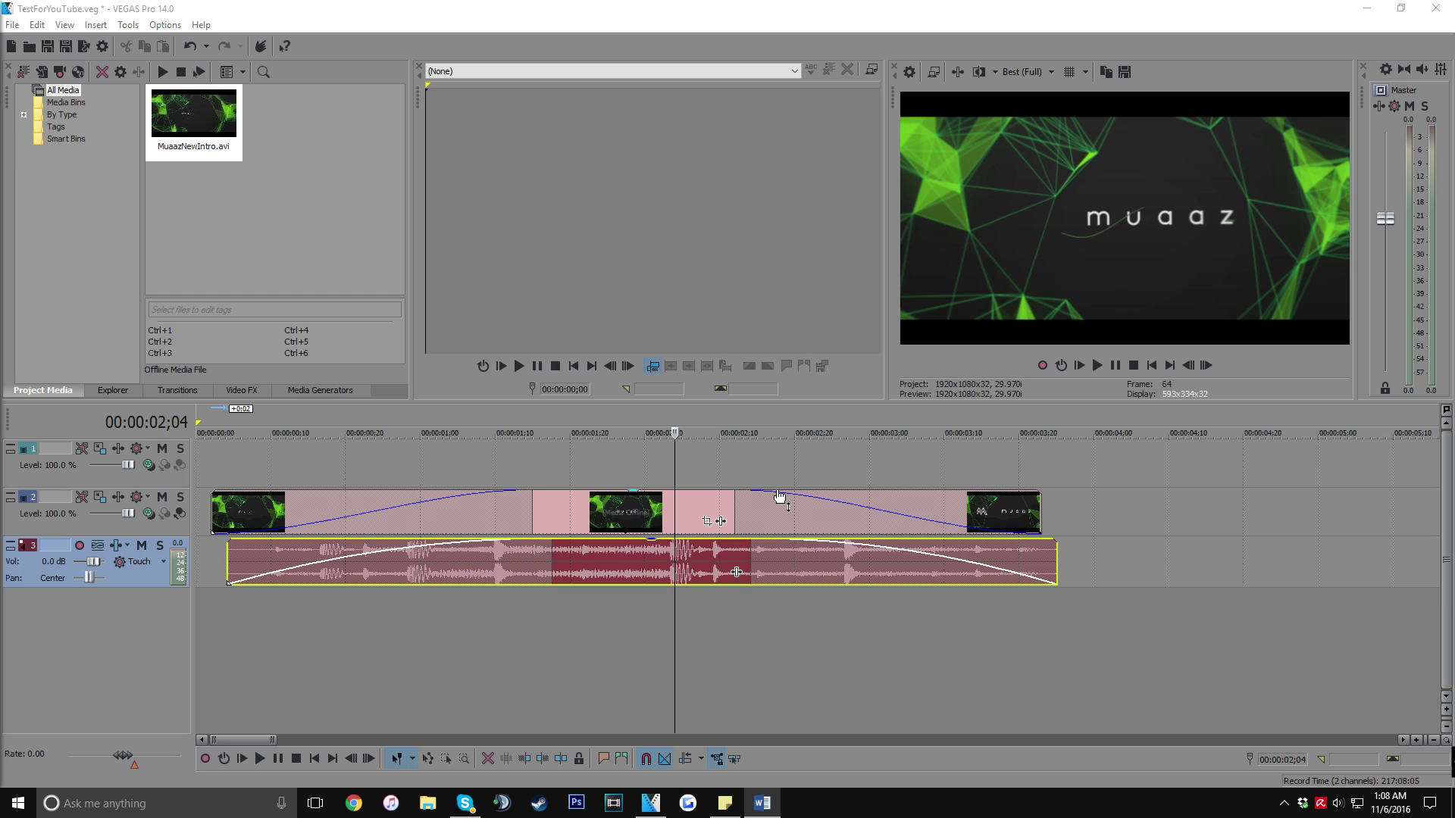
left_click_drag(783, 548, 721, 560)
left_click_drag(740, 503, 685, 509)
Step: Shorten the fades of the intro video and audio, setting the audio's fade-in to about 00:00:00;21
scroll(690, 503, "down", 5)
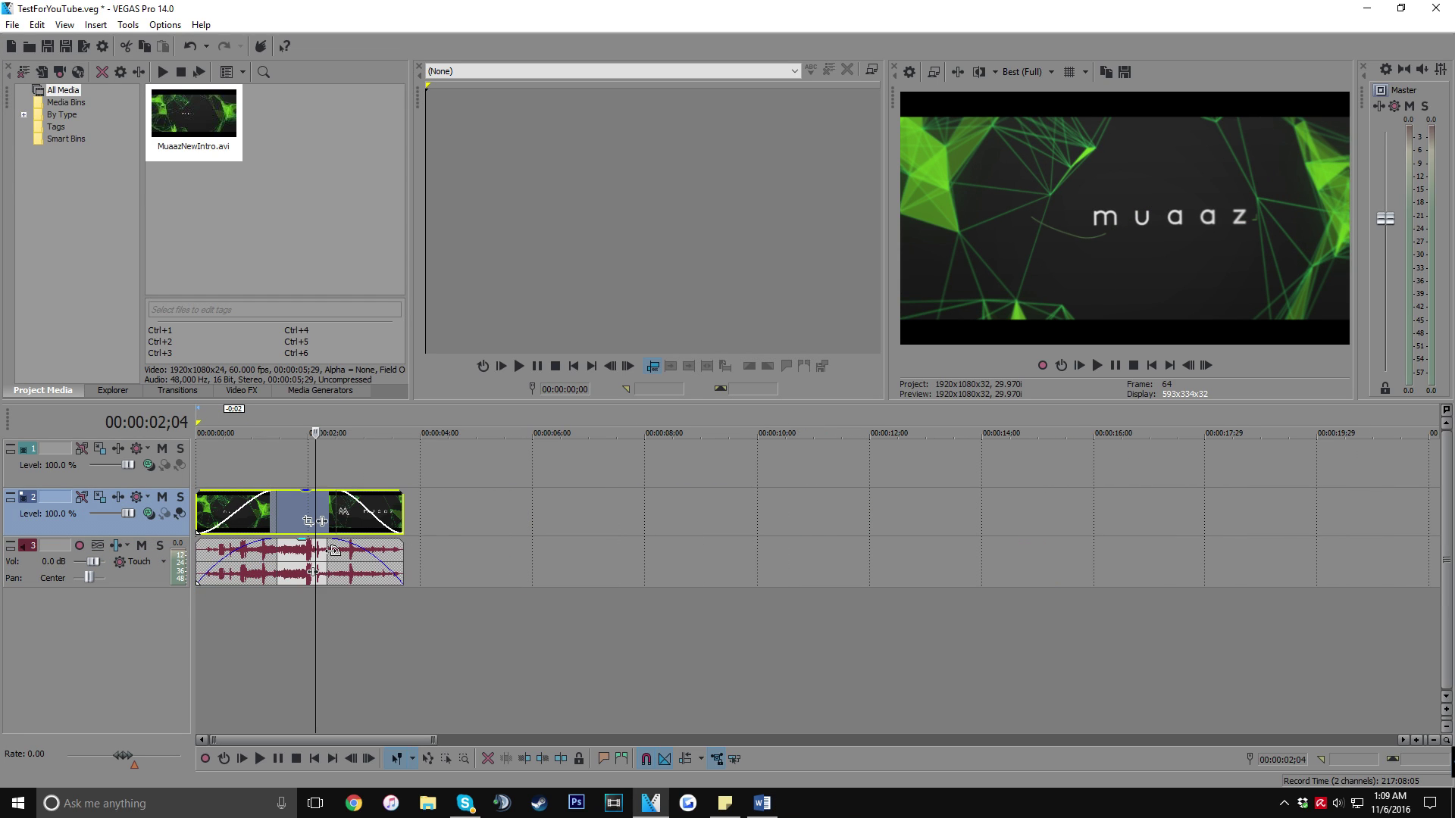
left_click_drag(342, 493, 363, 515)
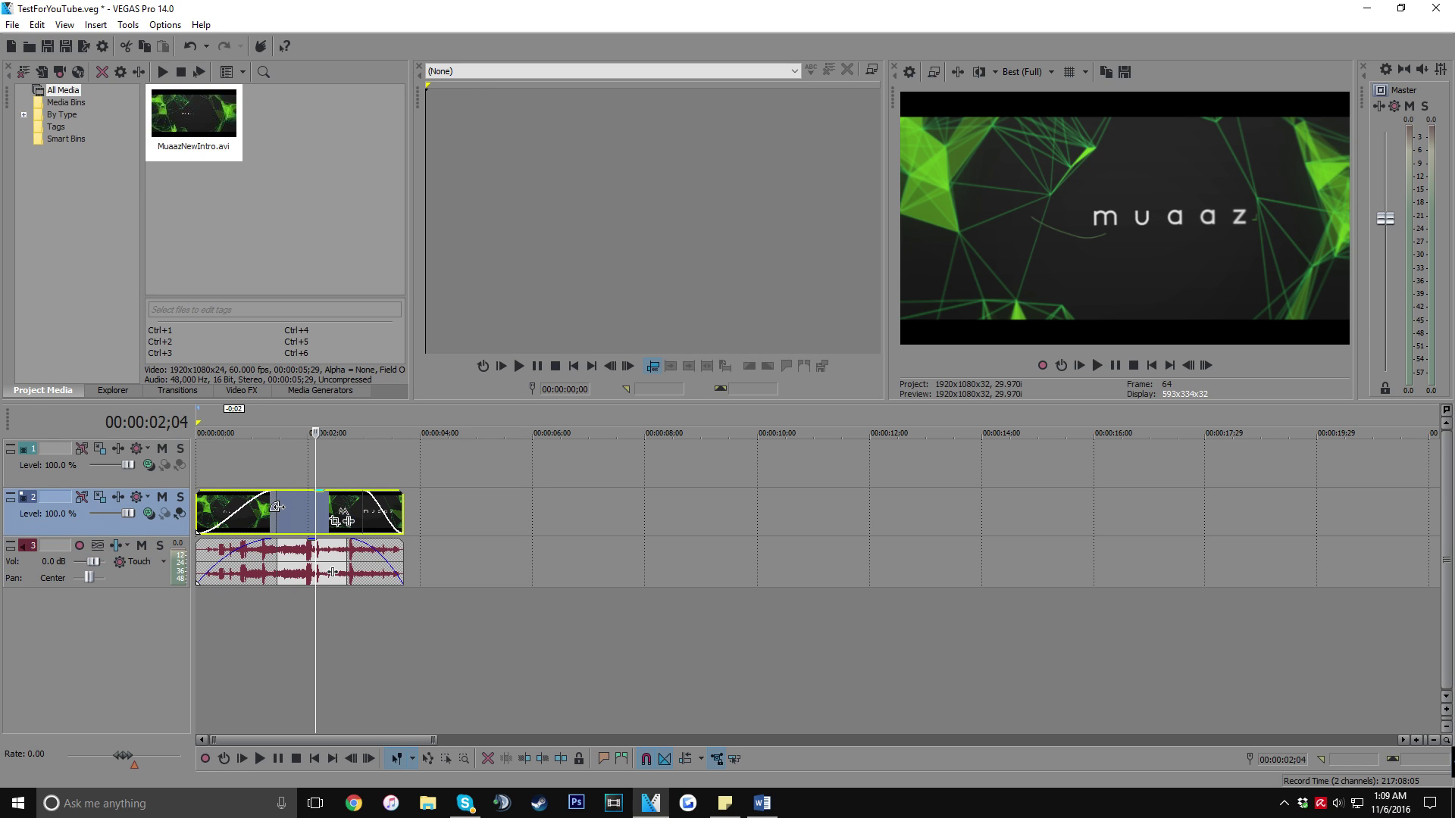
left_click(269, 554)
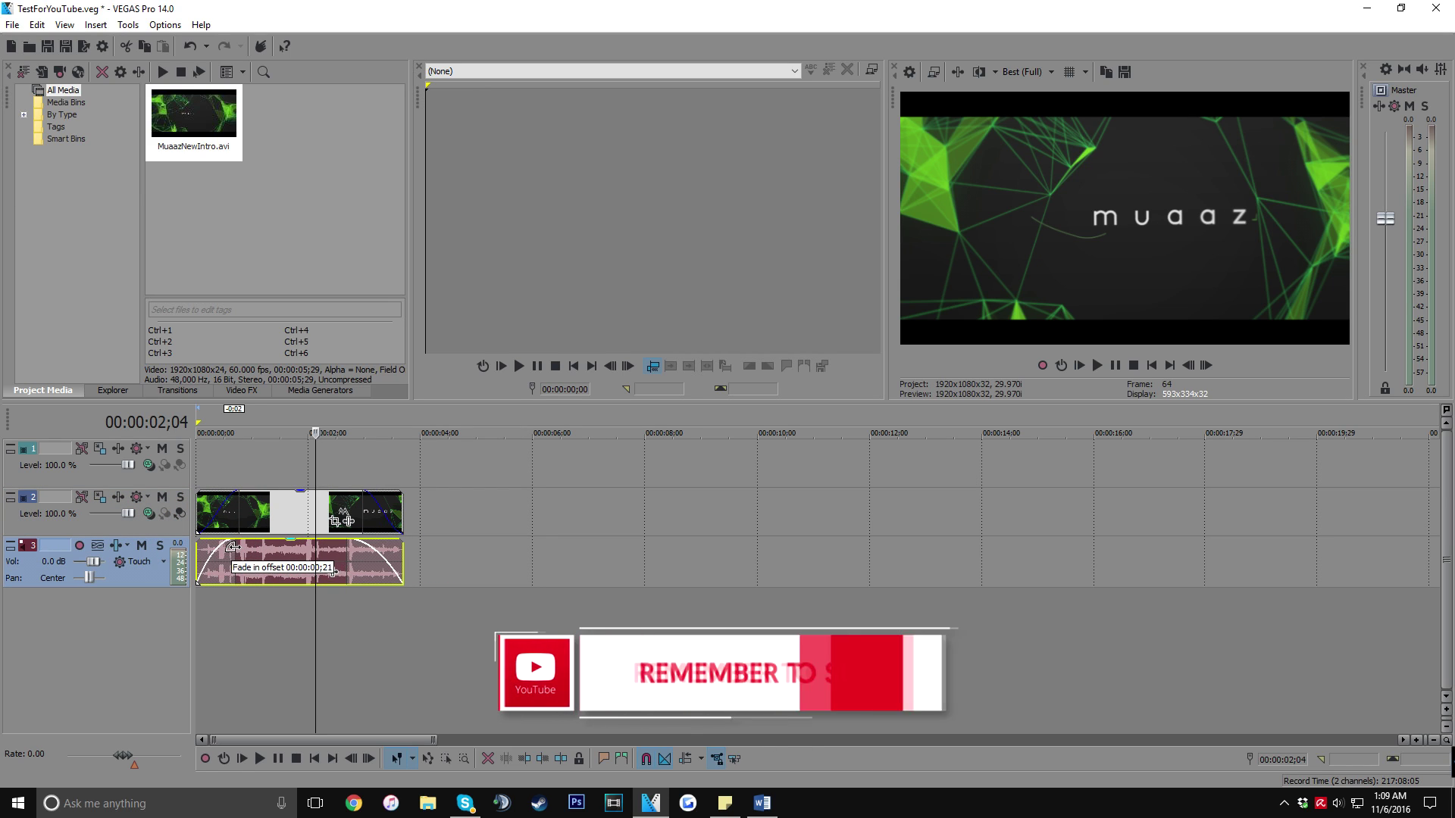
left_click_drag(269, 554, 199, 554)
left_click(403, 603)
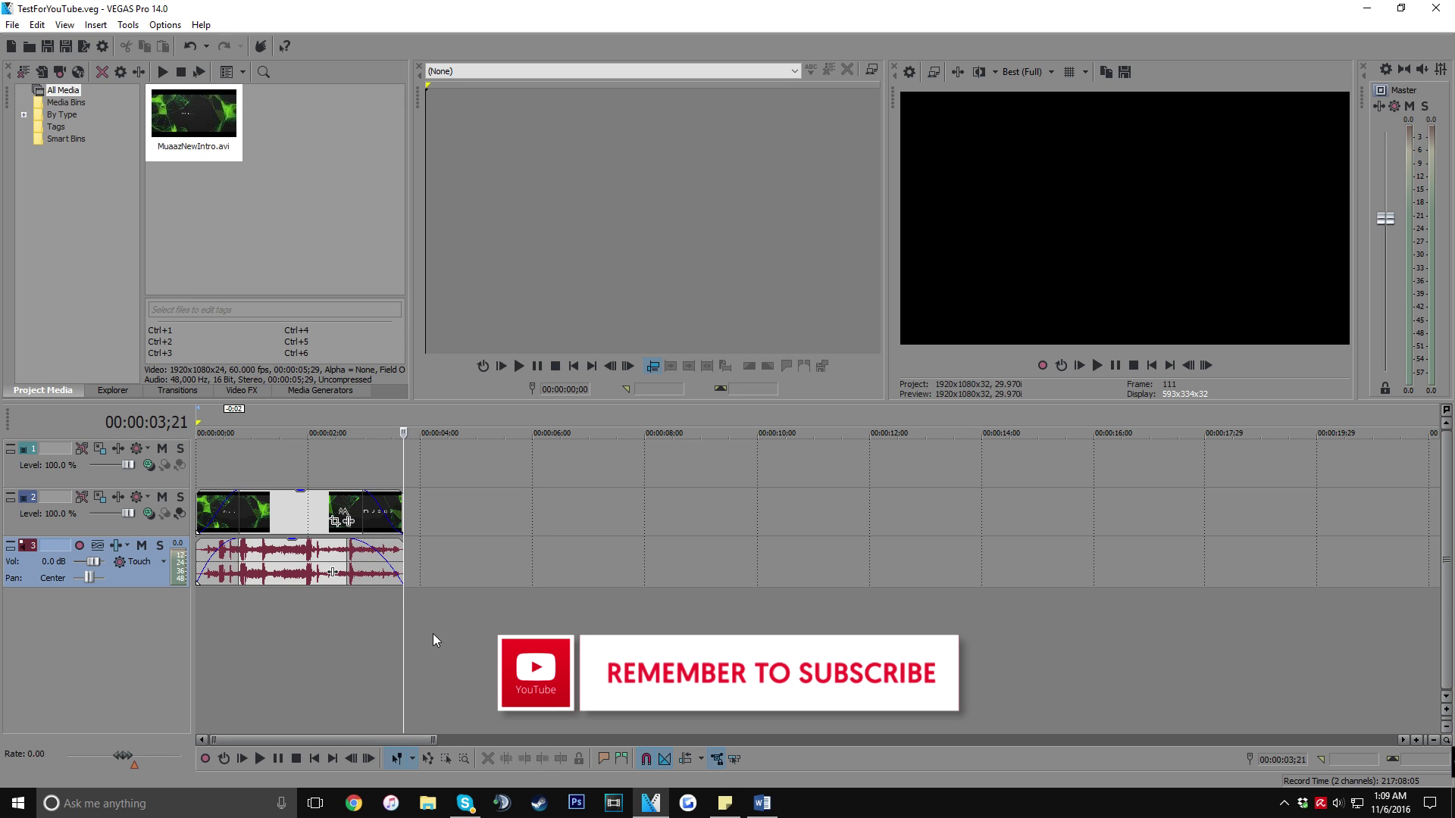
Step: Import the Counter-strike Global Offensive clip dated 07.30.2016 (17.54.37.05.mp4) from the Recordings subfolder, placing it directly after the intro on the timeline
key("super+e")
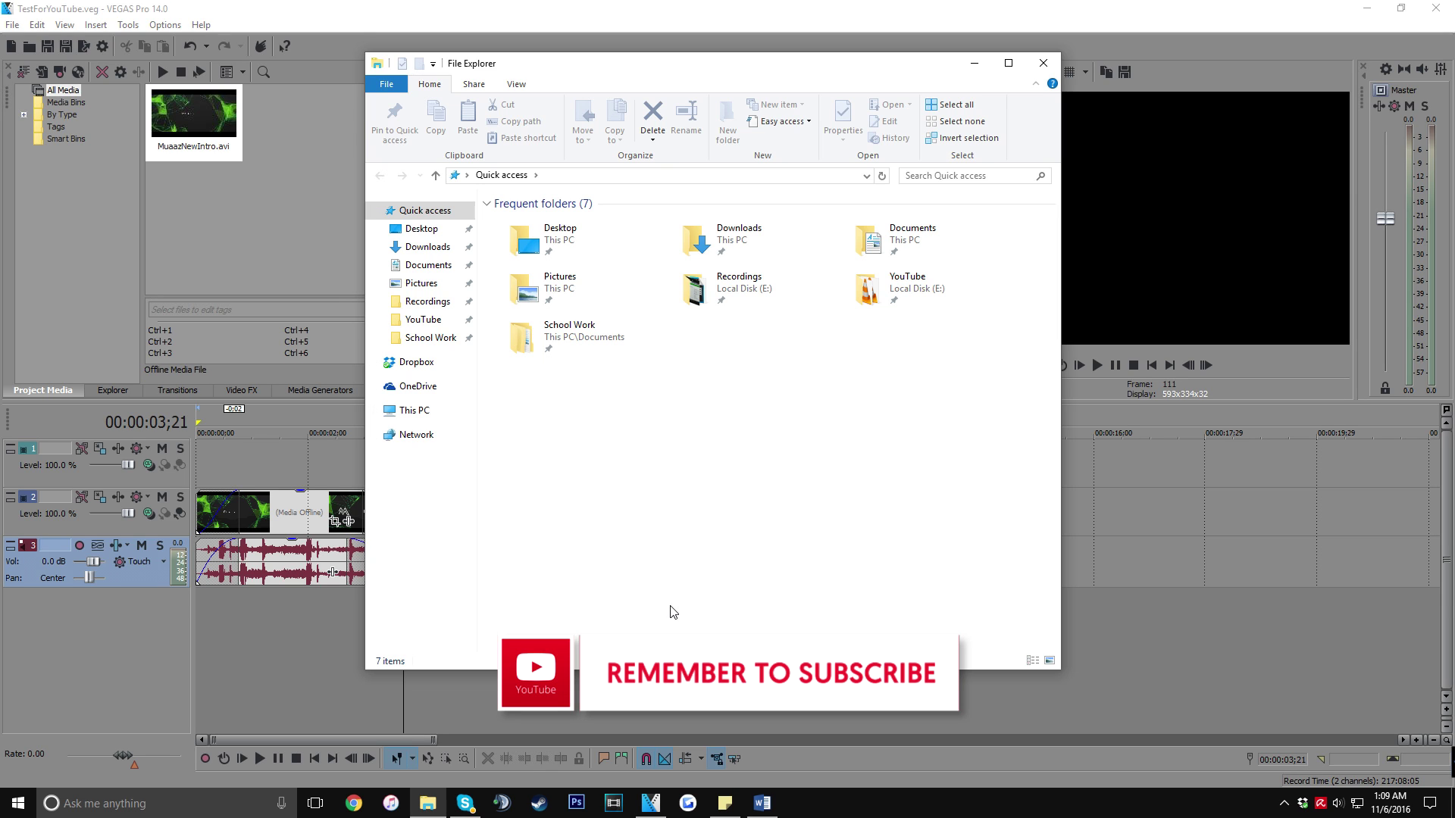
left_click(12, 24)
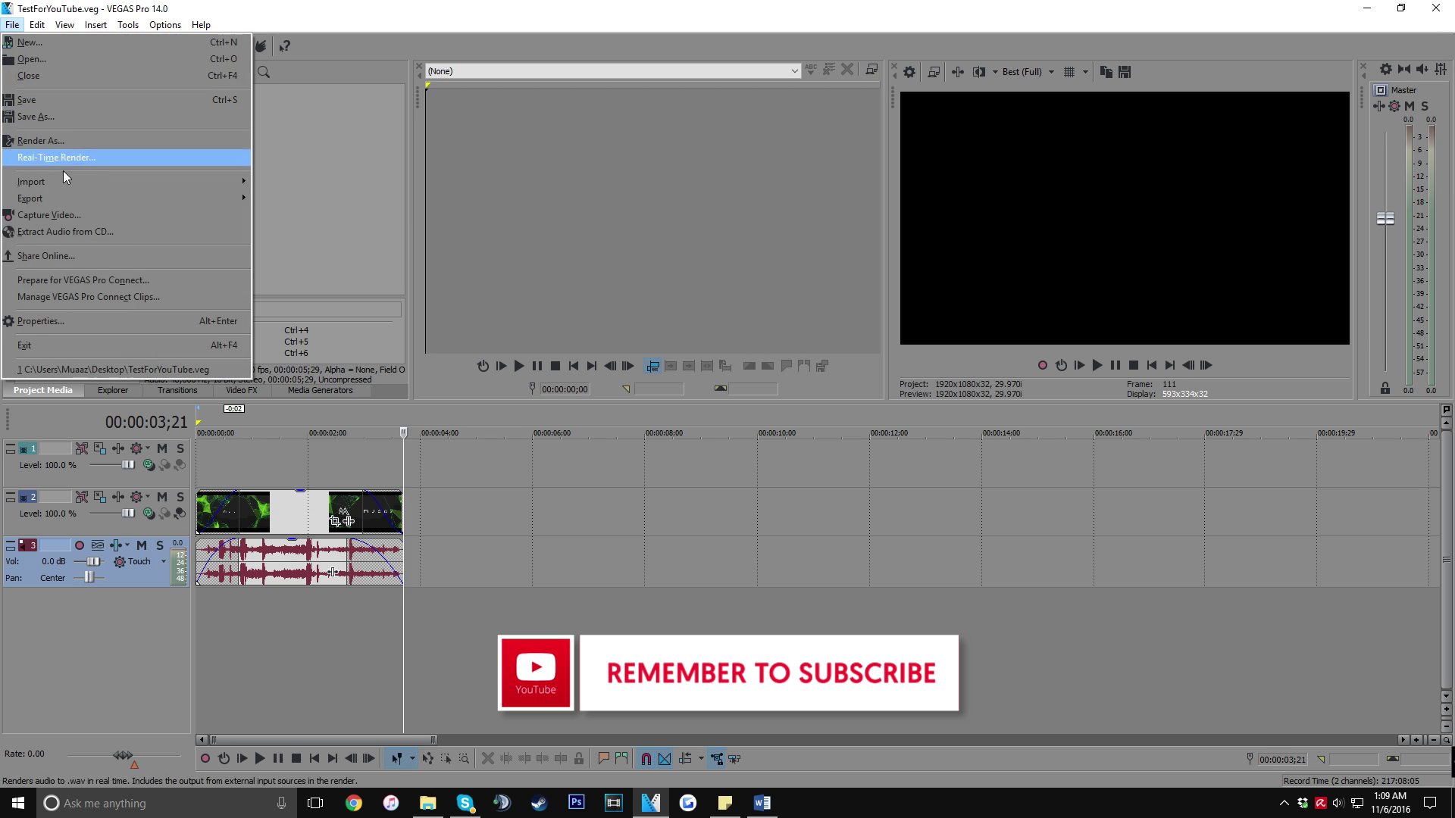
mouse_move(227, 182)
left_click(428, 804)
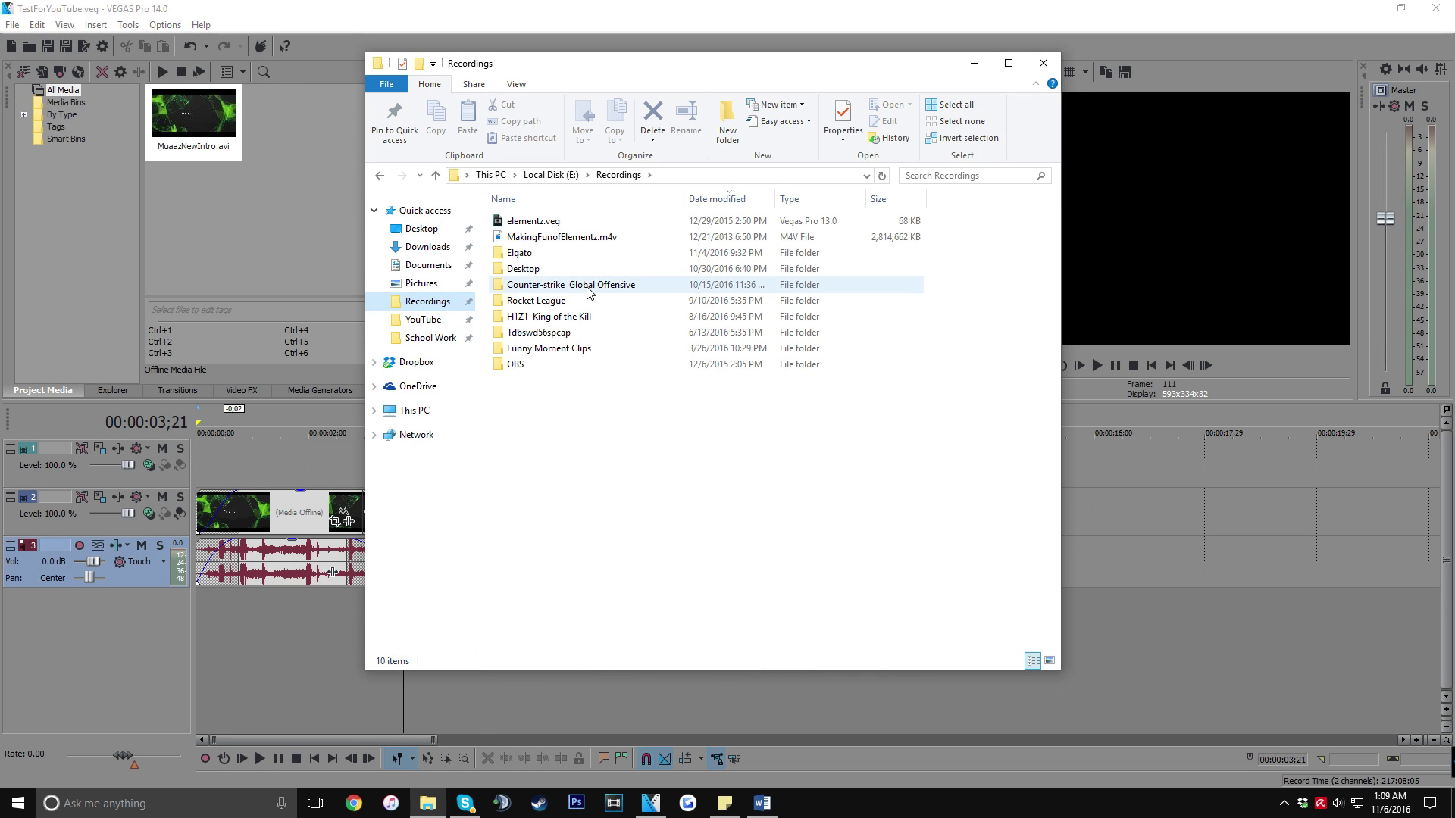
double_click(588, 291)
left_click_drag(781, 80, 1080, 80)
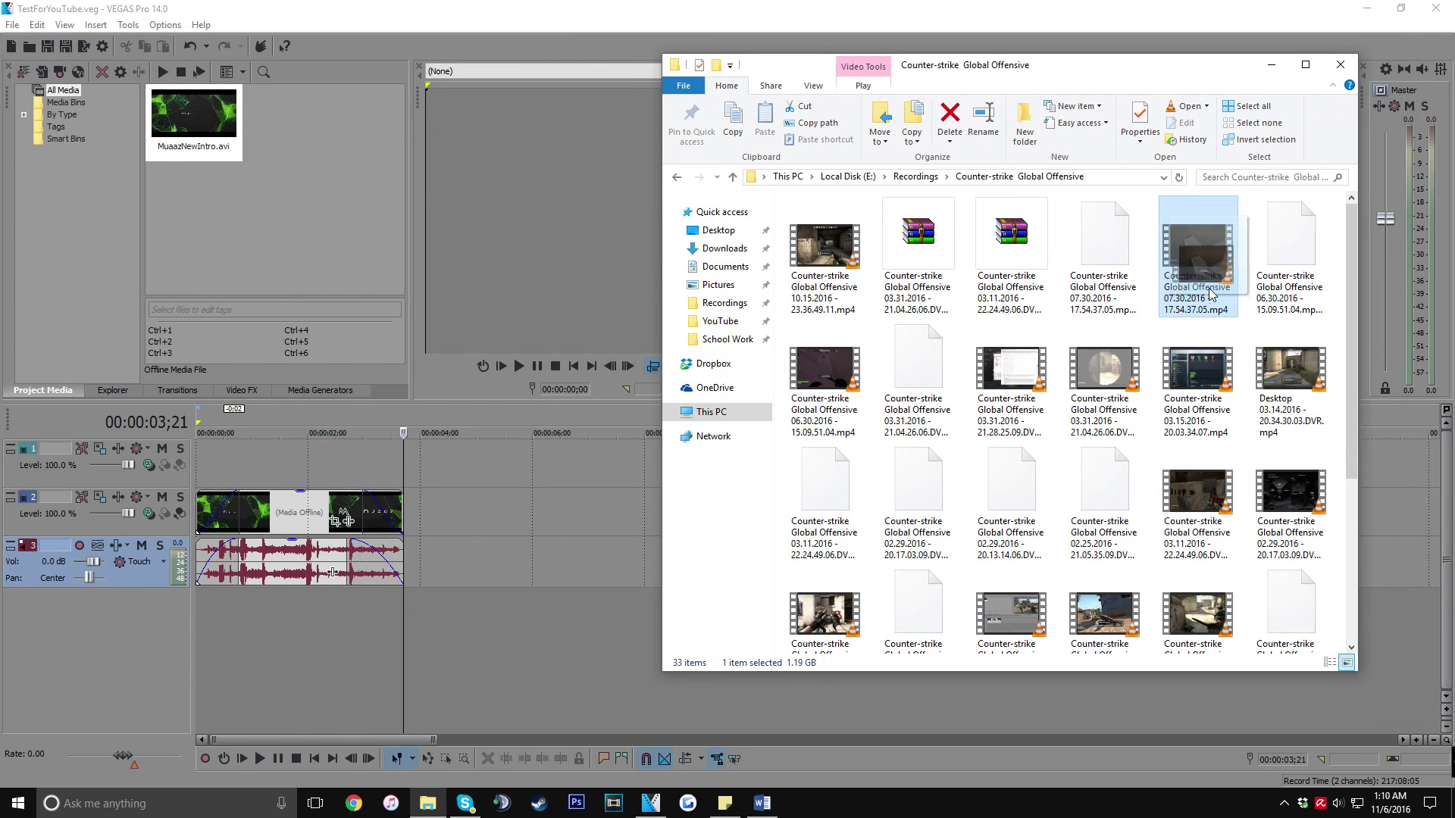
left_click_drag(1225, 262, 415, 529)
left_click(1341, 65)
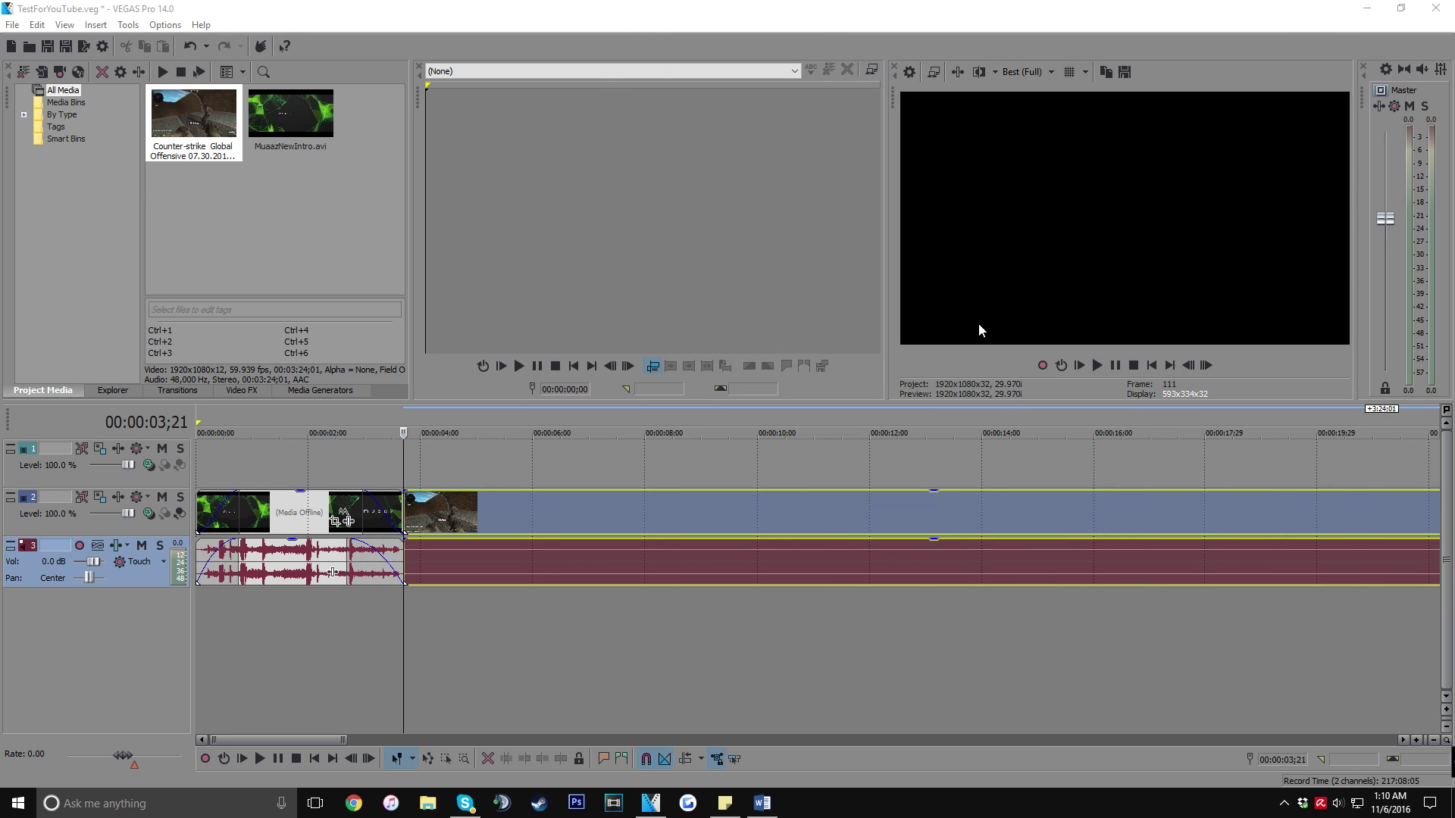
Step: Disable resampling on the gameplay video clip
left_click_drag(503, 612, 593, 617)
left_click(535, 517)
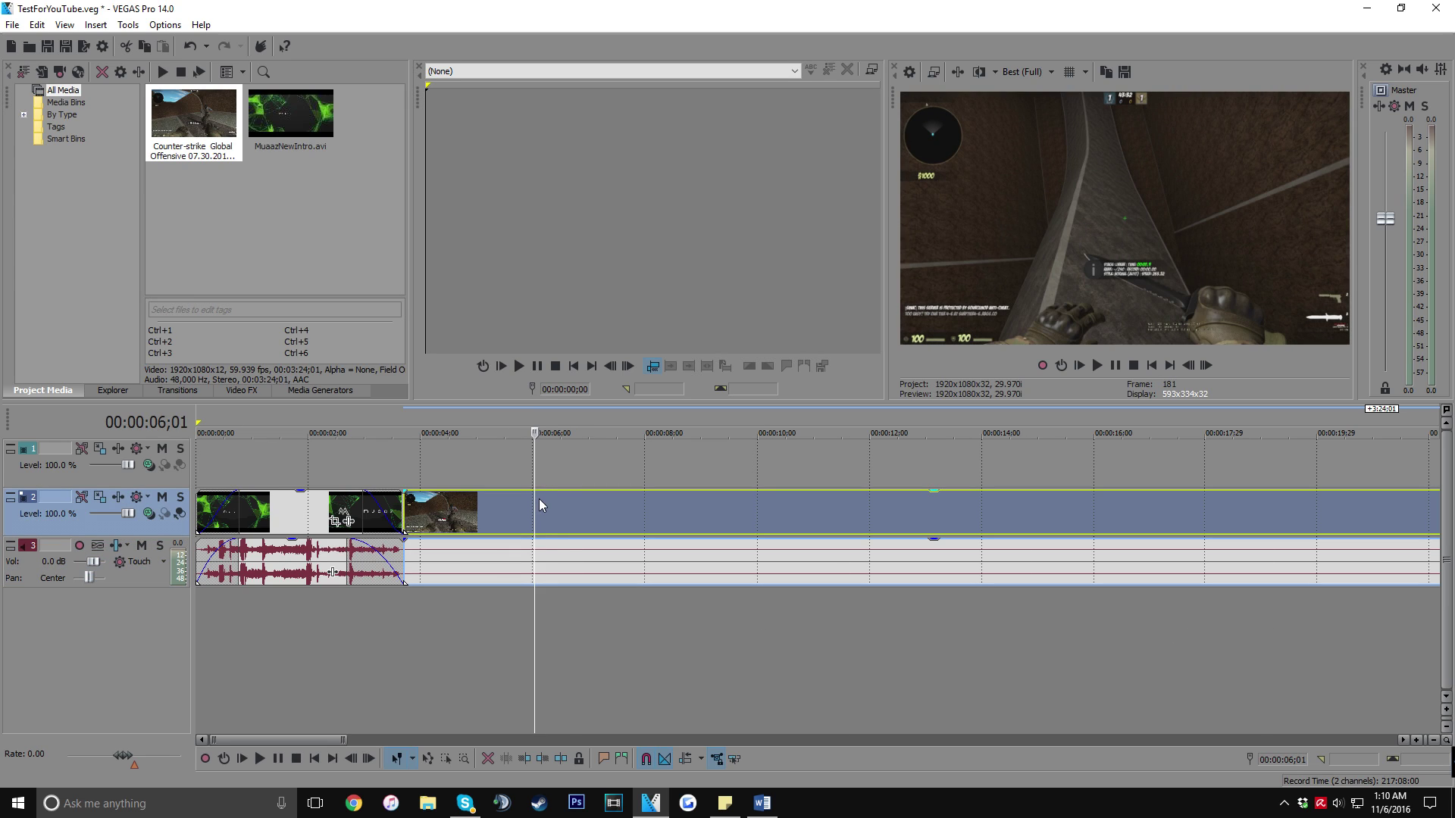
right_click(538, 499)
mouse_move(619, 657)
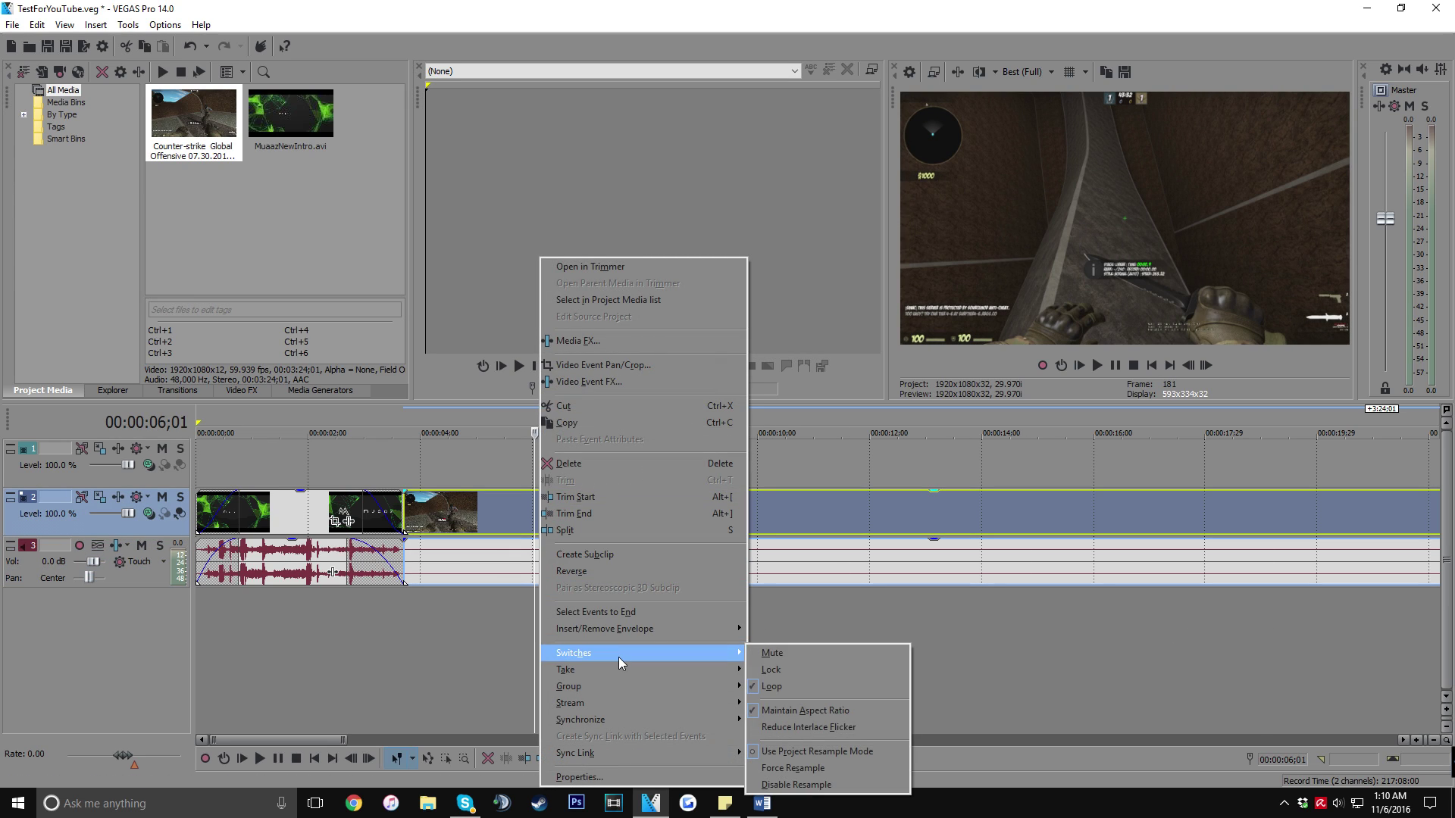
left_click(836, 785)
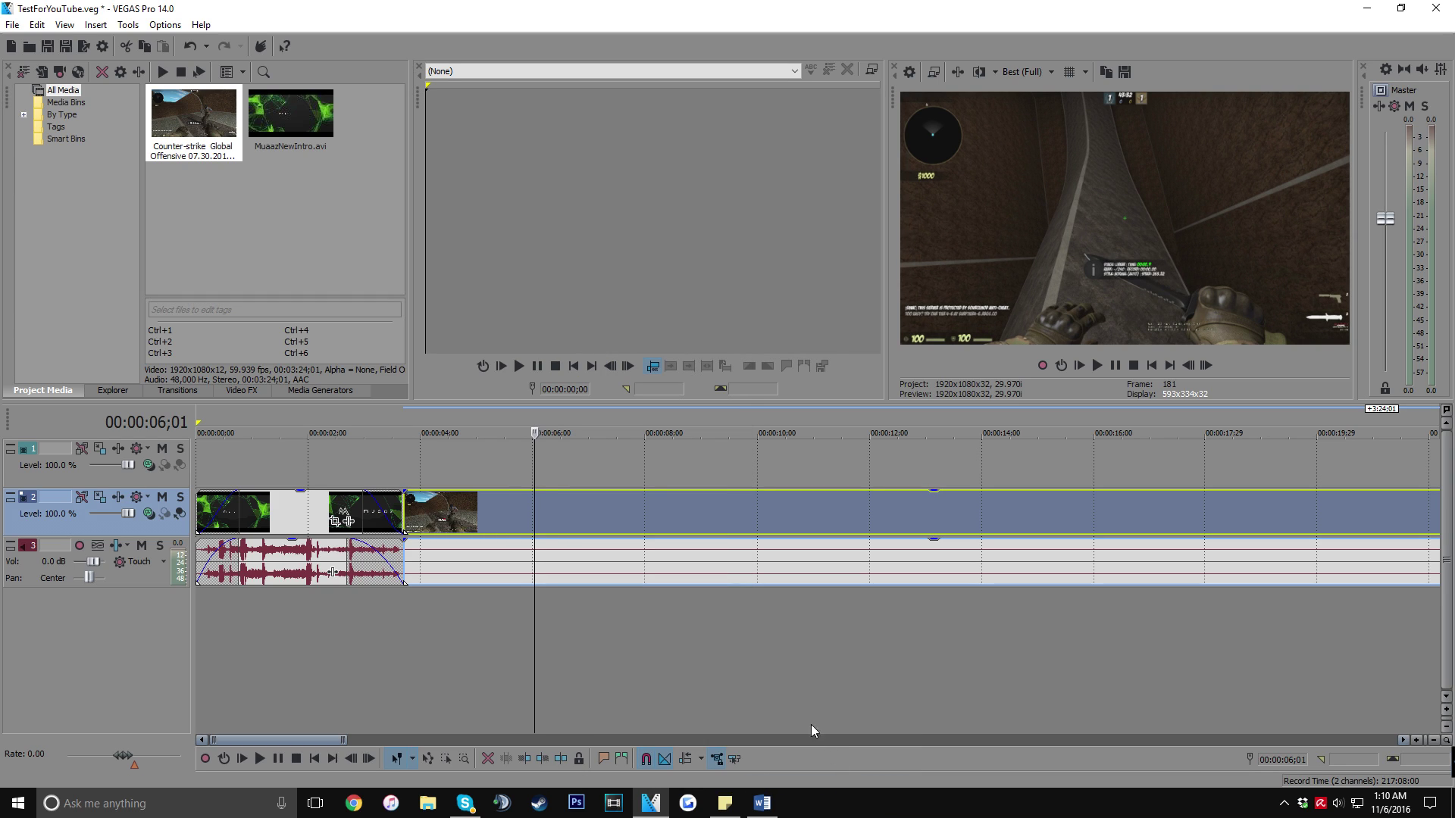
Step: Ungroup the gameplay clip's video and audio, and delete its audio from the timeline
left_click(612, 565)
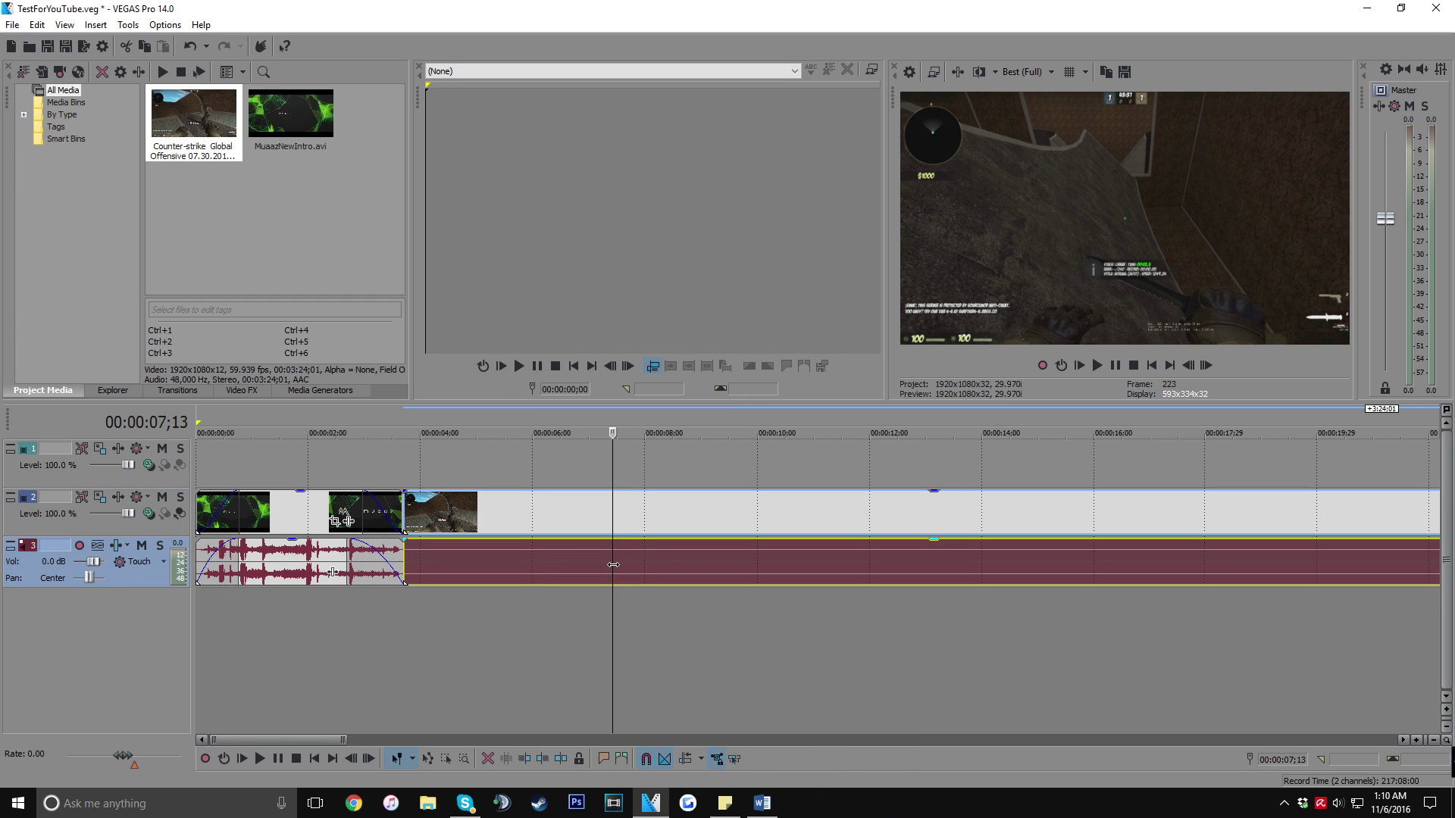
mouse_move(556, 570)
left_mouse_down()
mouse_move(649, 570)
mouse_move(575, 569)
left_mouse_up()
left_click(549, 516)
right_click(548, 516)
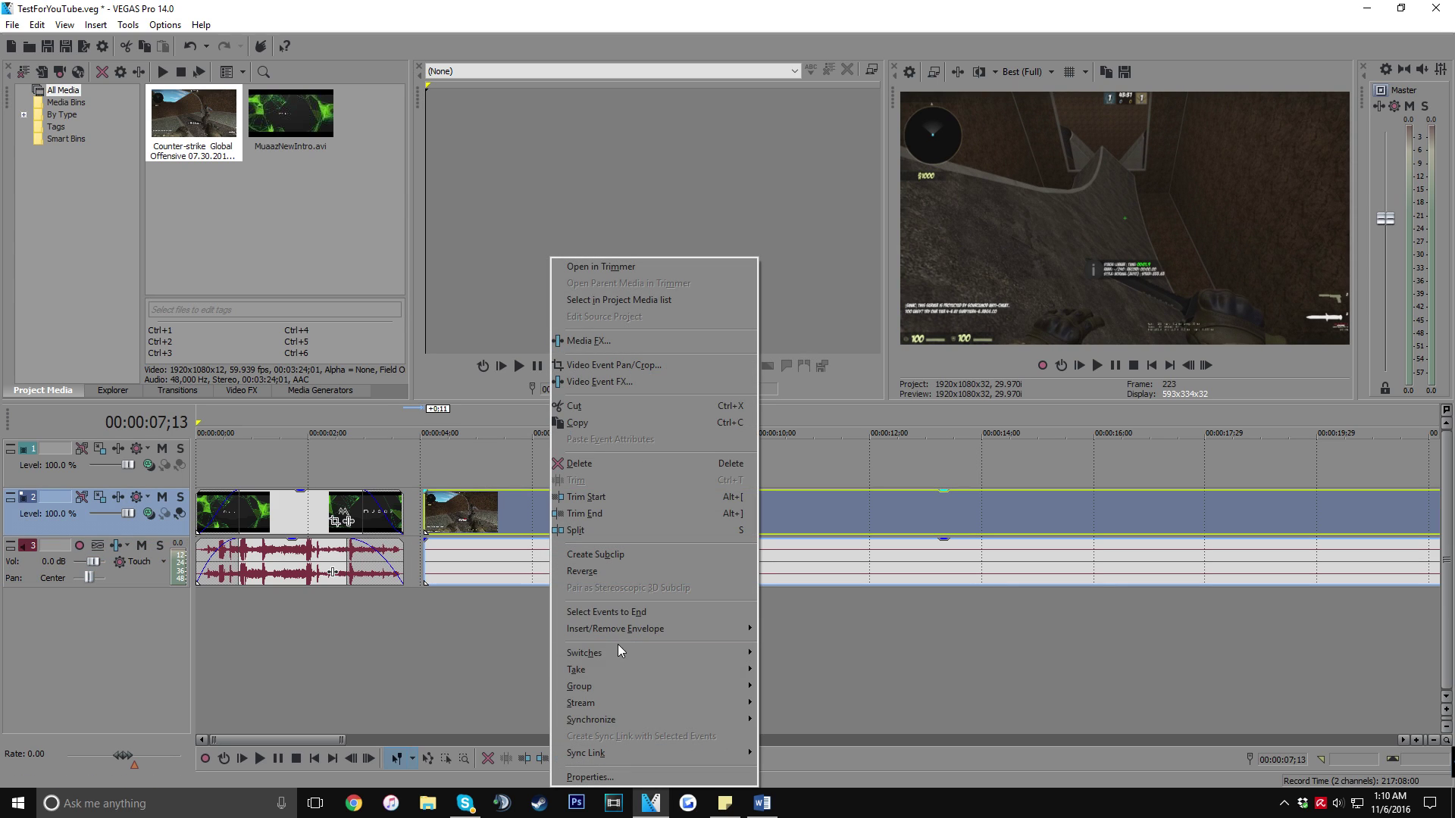
mouse_move(621, 688)
left_click(825, 745)
left_click(503, 567)
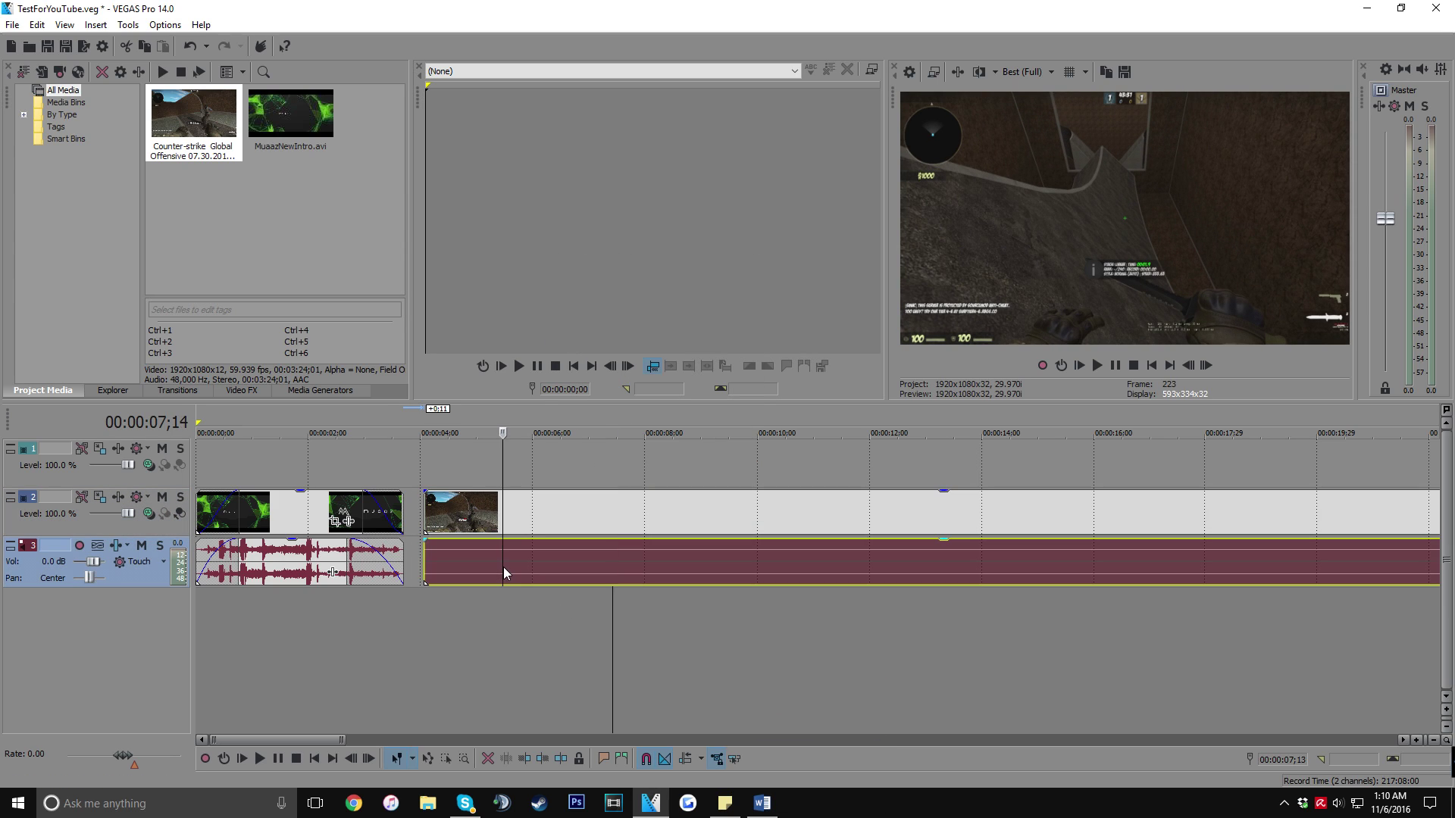
key("Delete")
Step: Move the gameplay video back so that it starts right at the end of the intro
left_click_drag(544, 529, 540, 517)
left_click(617, 580)
left_click(721, 538)
left_click_drag(720, 531, 684, 534)
scroll(690, 534, "down", 10)
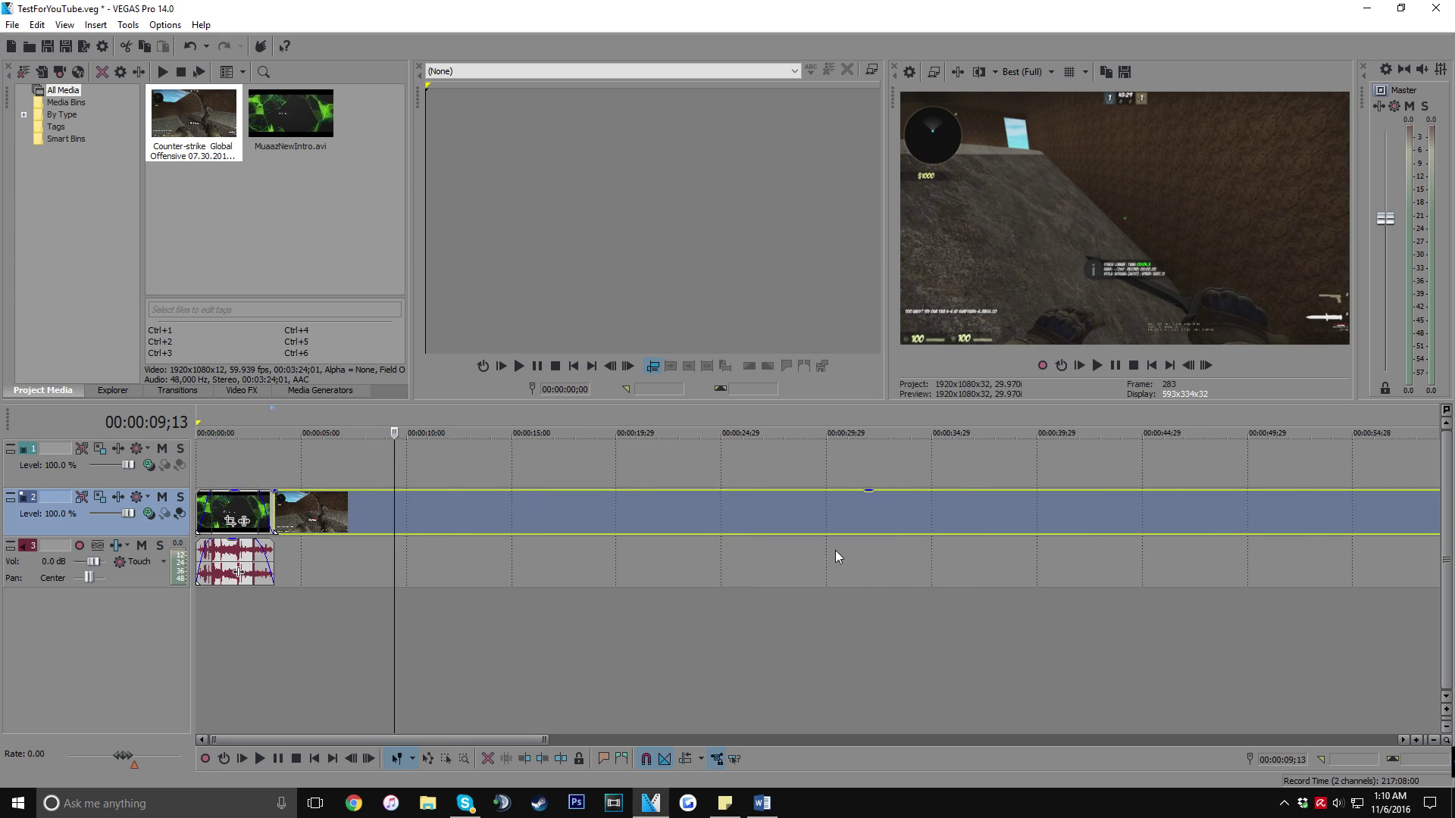
Step: Trim the end of the gameplay video at about 00:02:01;17
left_click(800, 520)
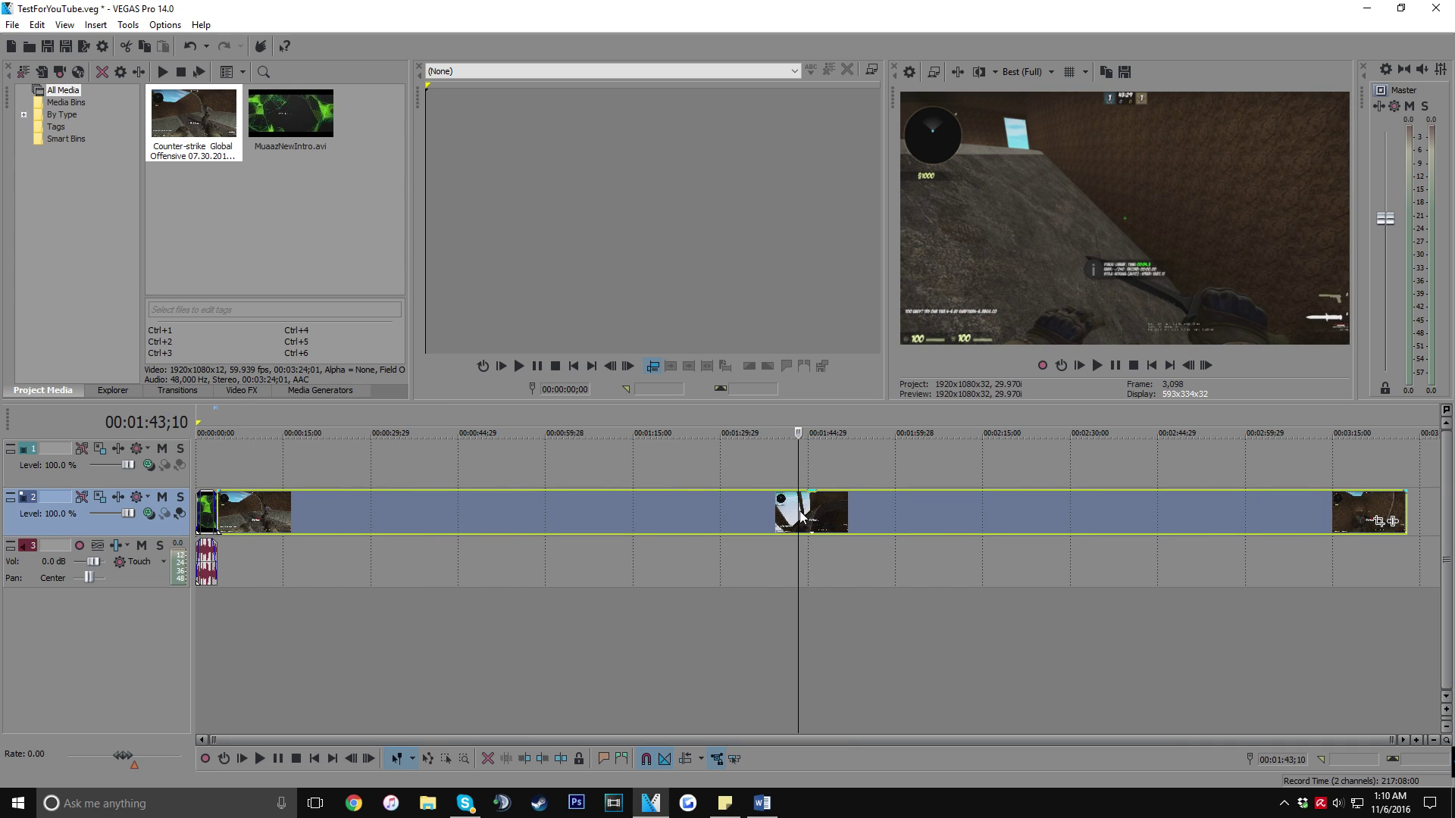
left_click(903, 510)
right_click(898, 510)
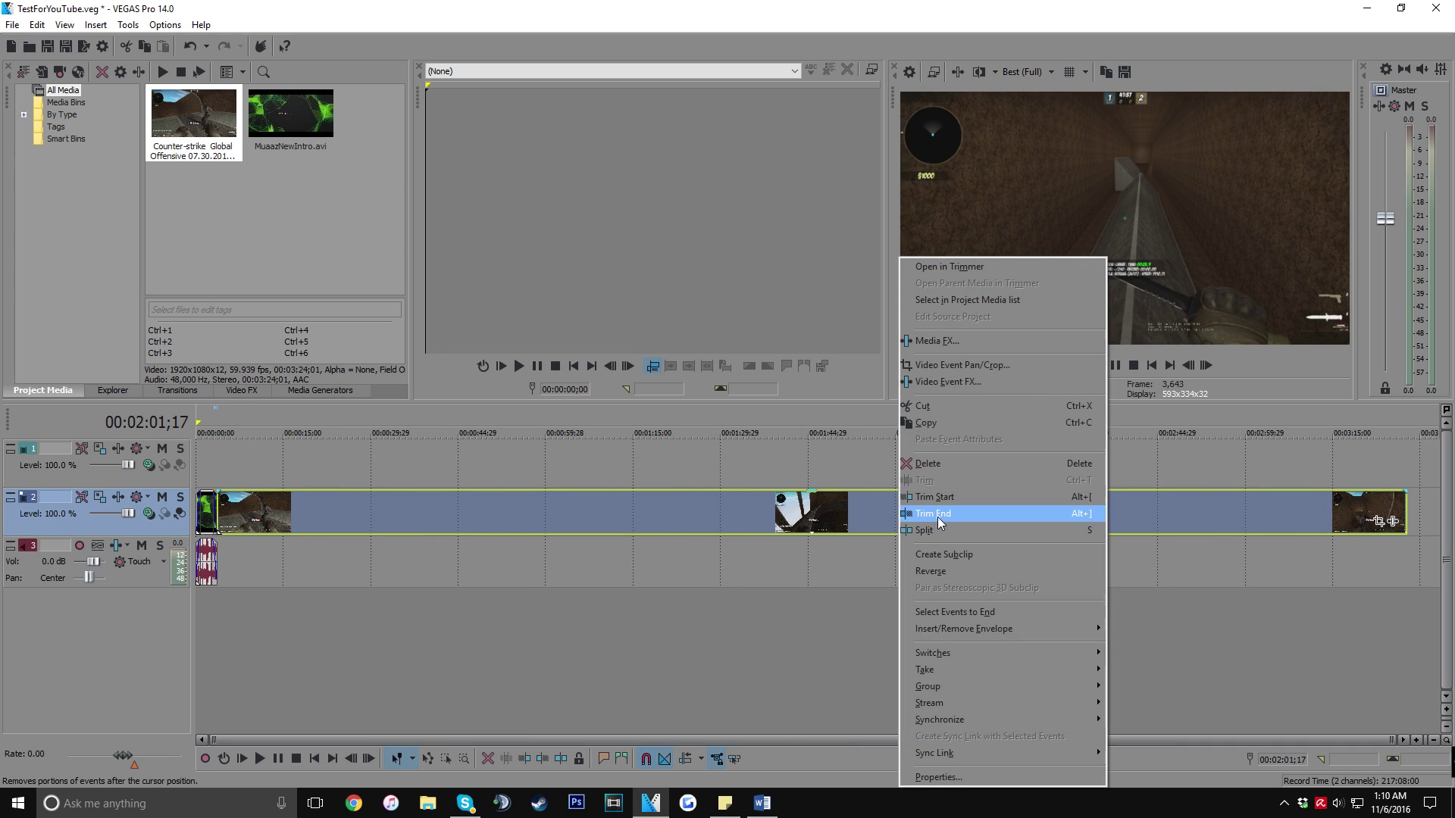
left_click(939, 514)
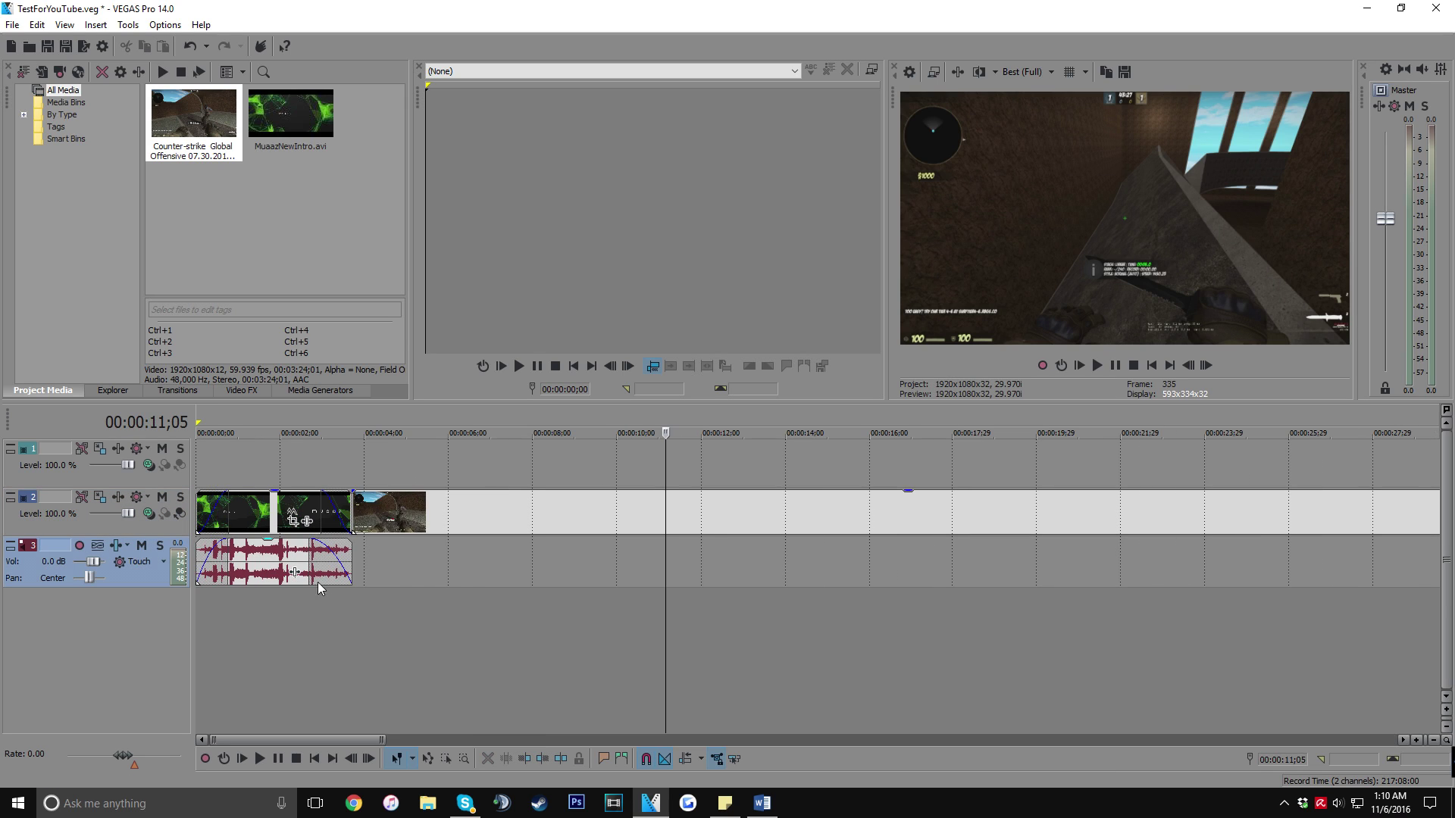
Step: Add a short fade-in at the start of the gameplay video and a longer fade-out at its end
left_click_drag(354, 491, 413, 493)
scroll(706, 538, "down", 6)
left_click_drag(934, 502, 866, 491)
Step: Play the gameplay video from about 00:01:47;06 and check its frames at about 00:00:15;12 and 00:00:23;01
left_click(852, 561)
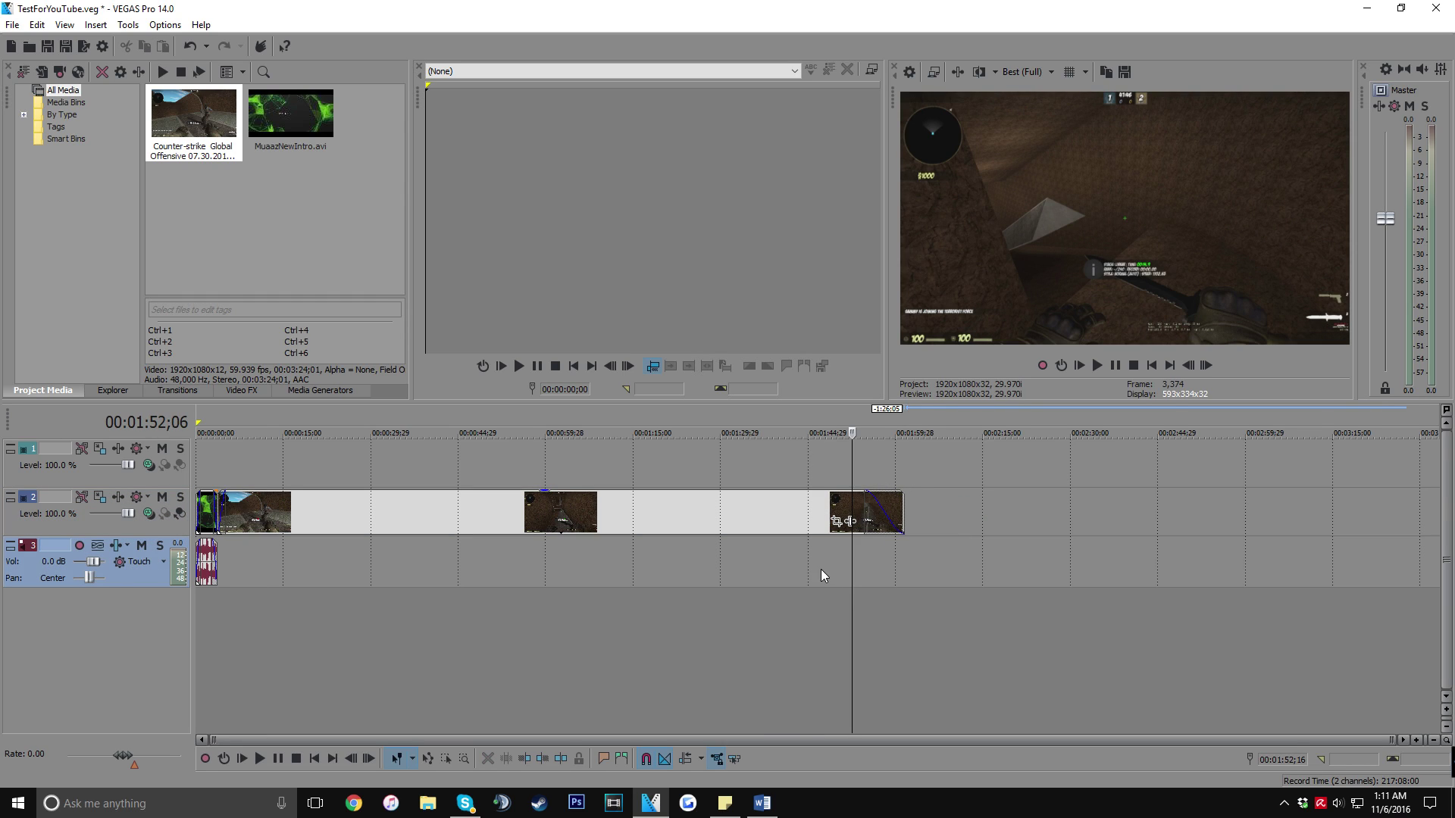
left_click(821, 570)
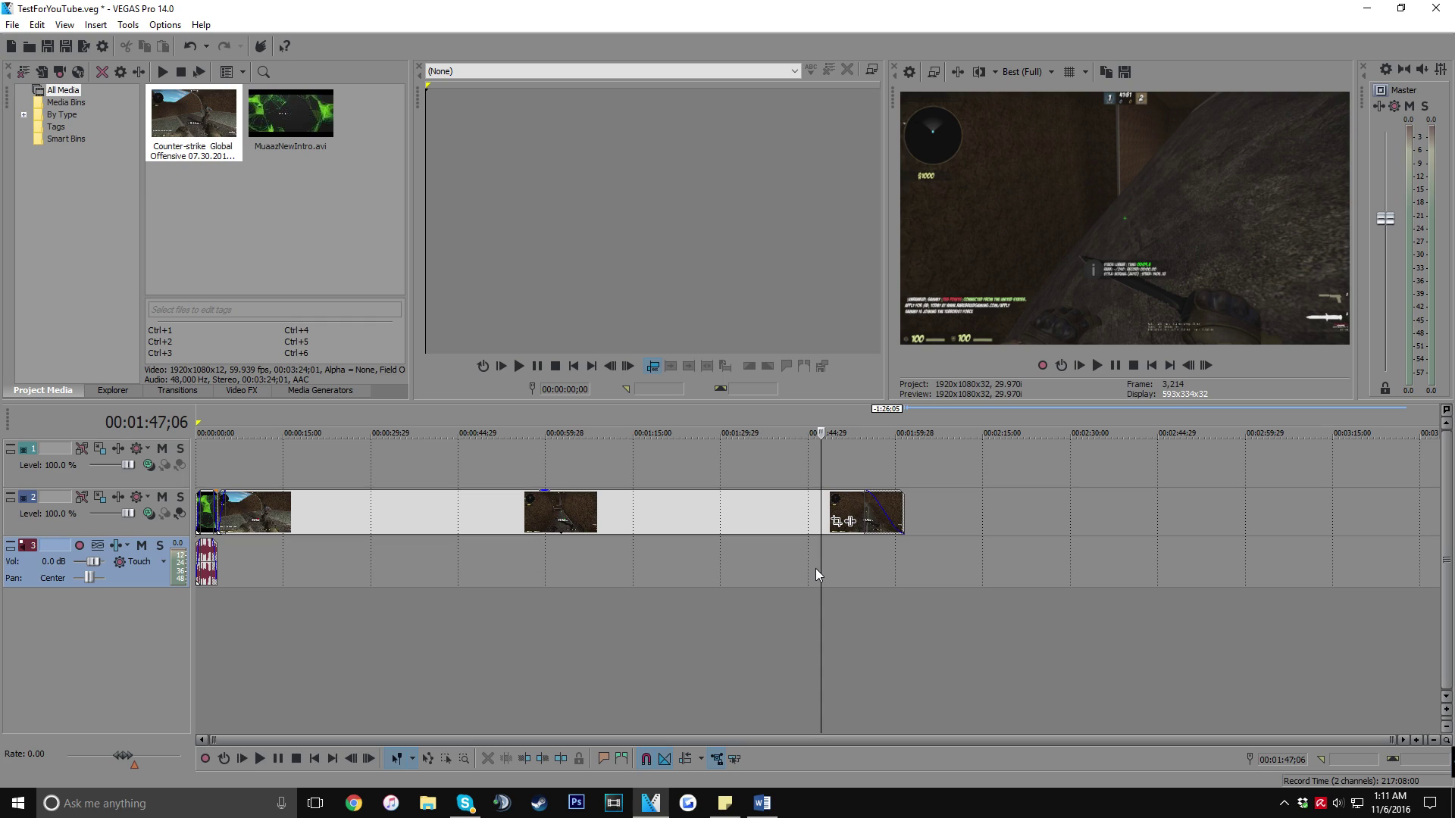
key("space")
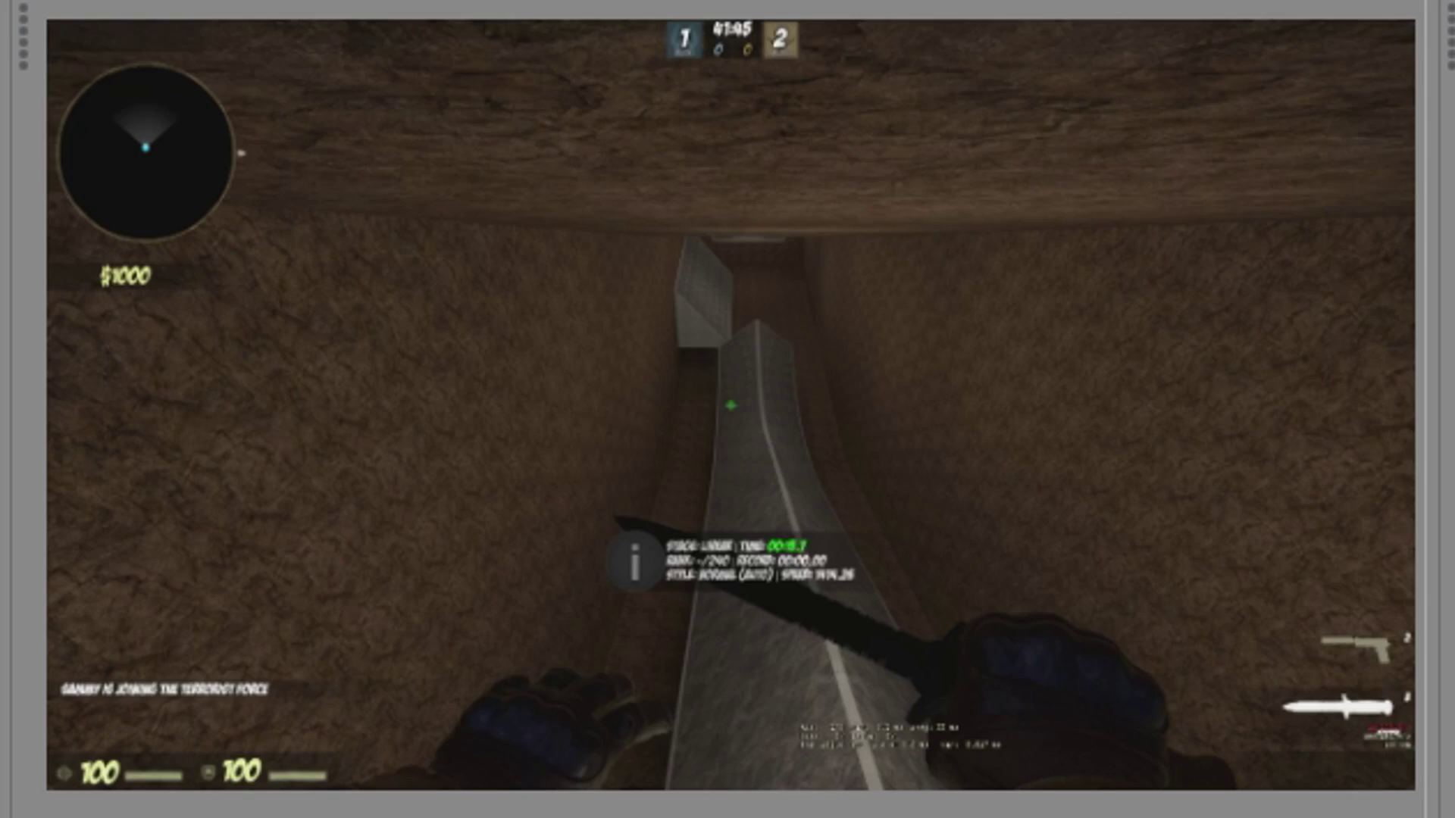
key("space")
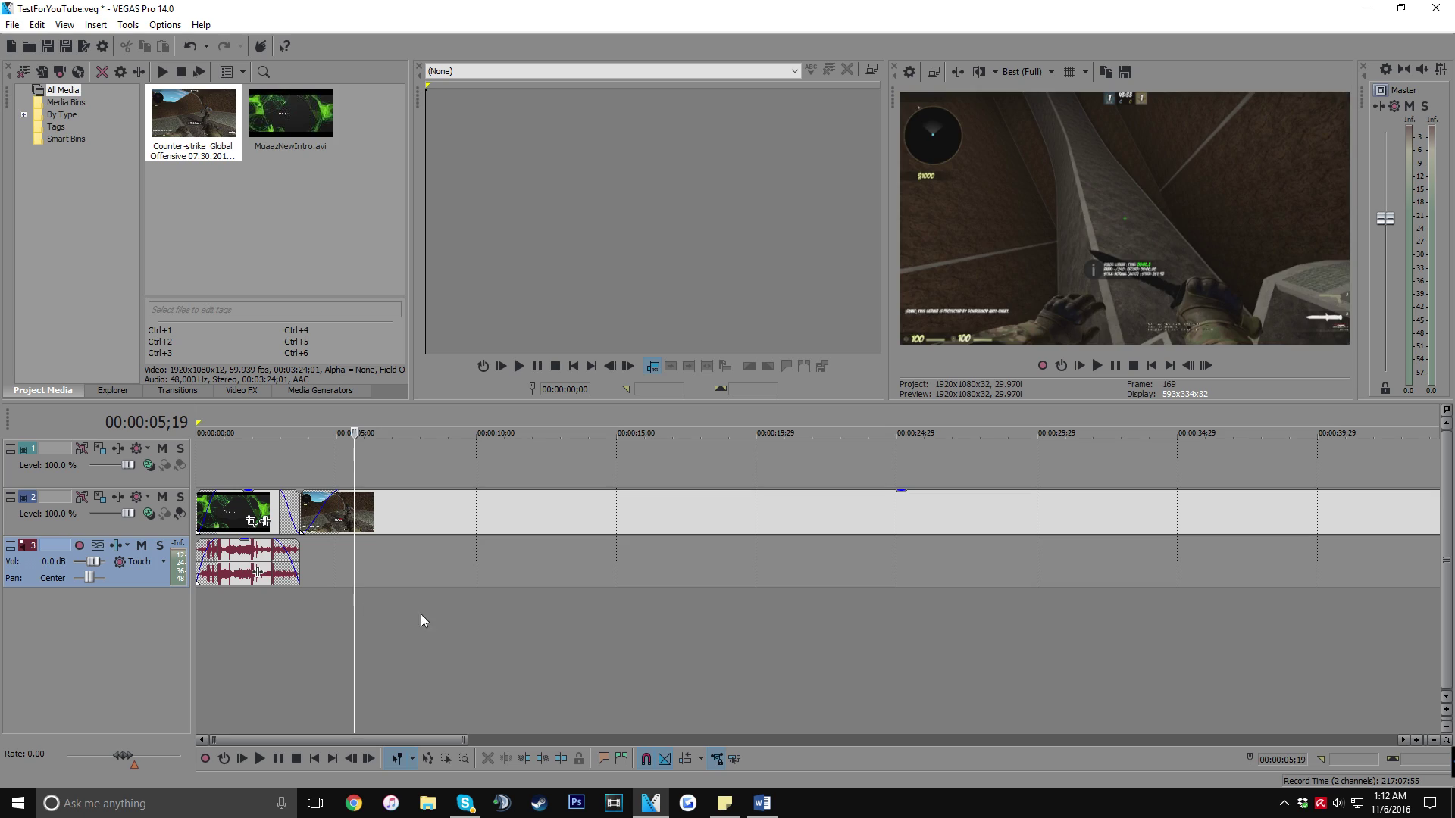
left_click(628, 602)
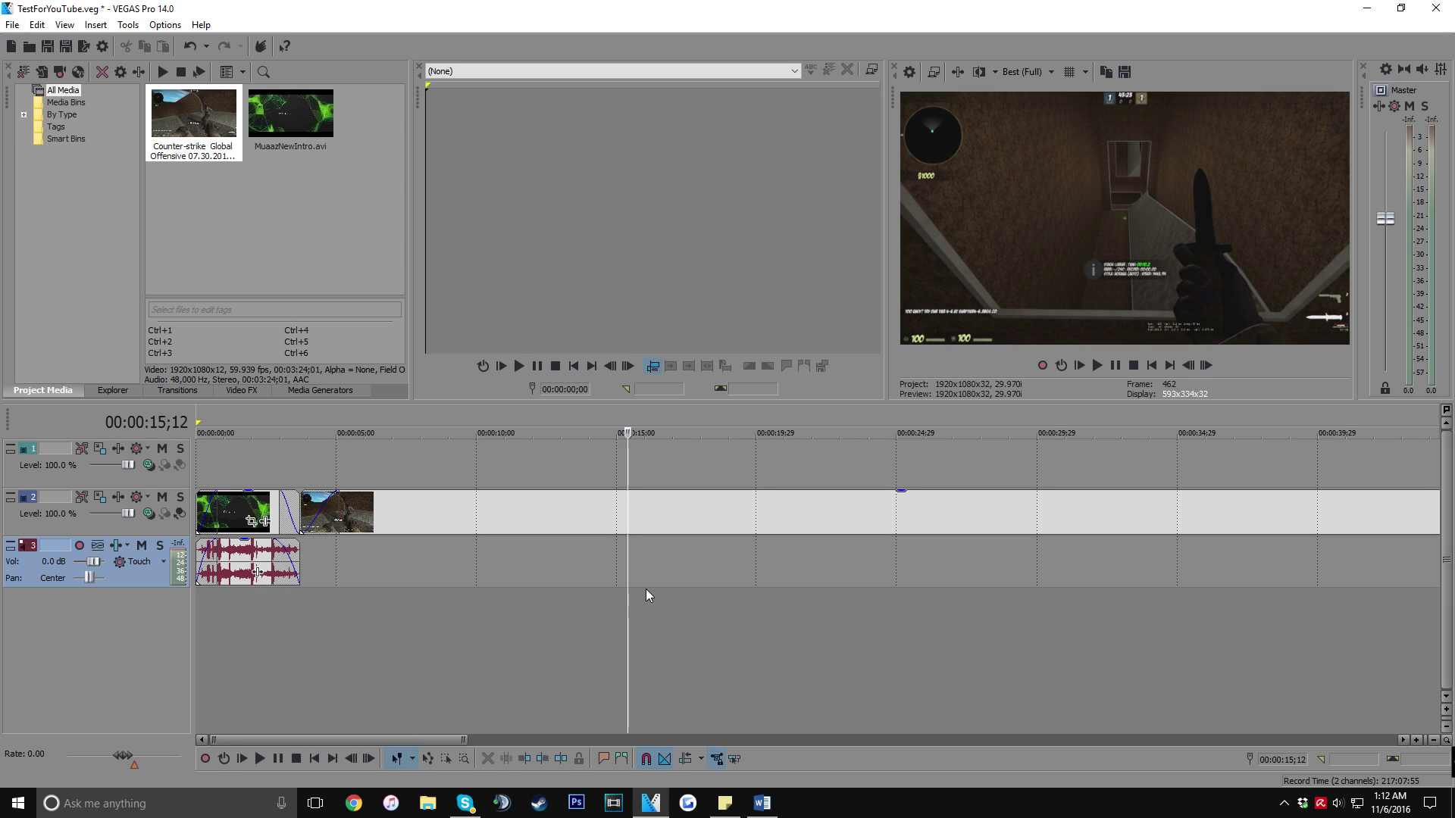
left_click(842, 572)
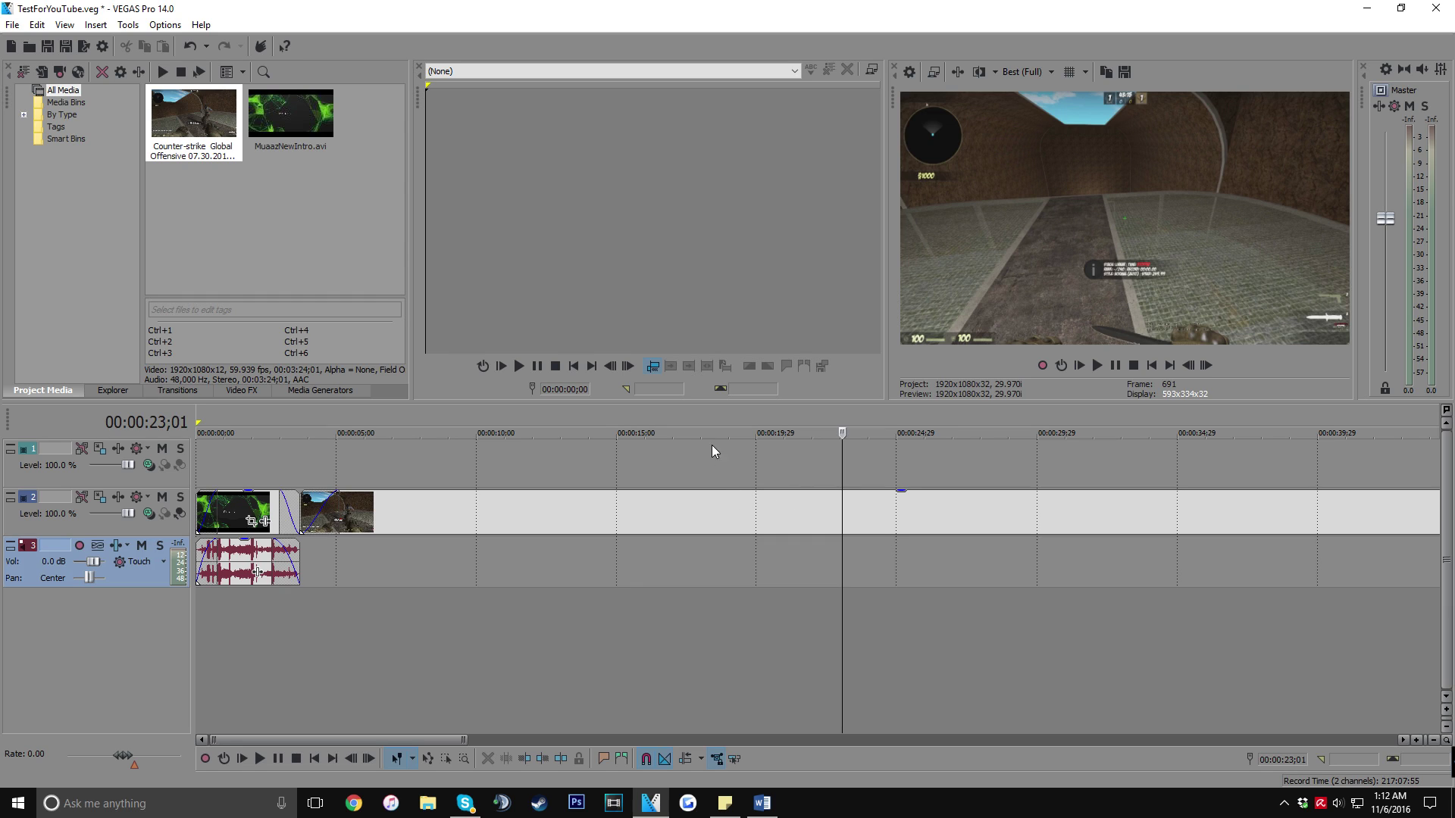
Step: Delete the empty video track above the gameplay track
right_click(630, 454)
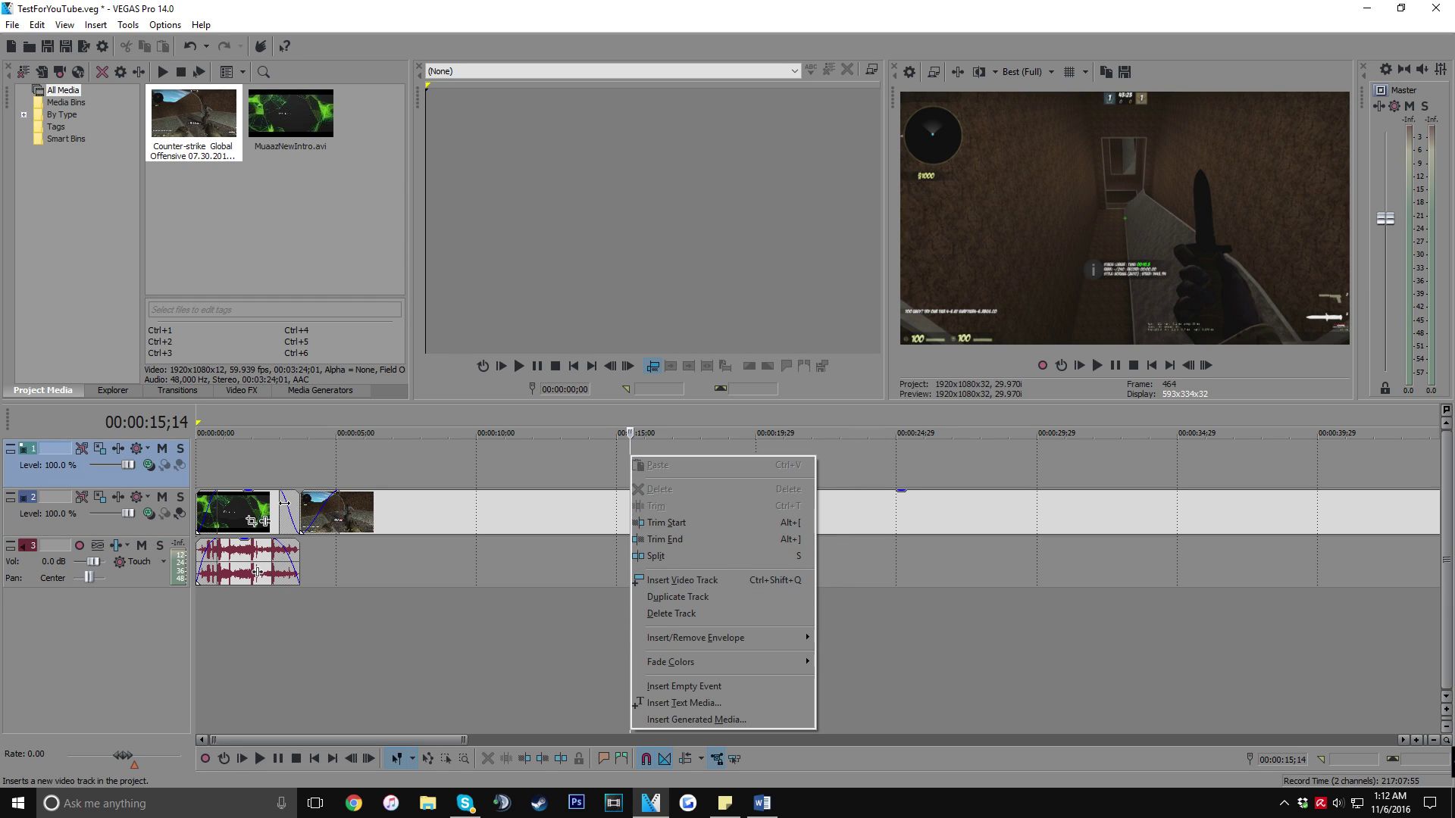
left_click_drag(280, 463, 291, 464)
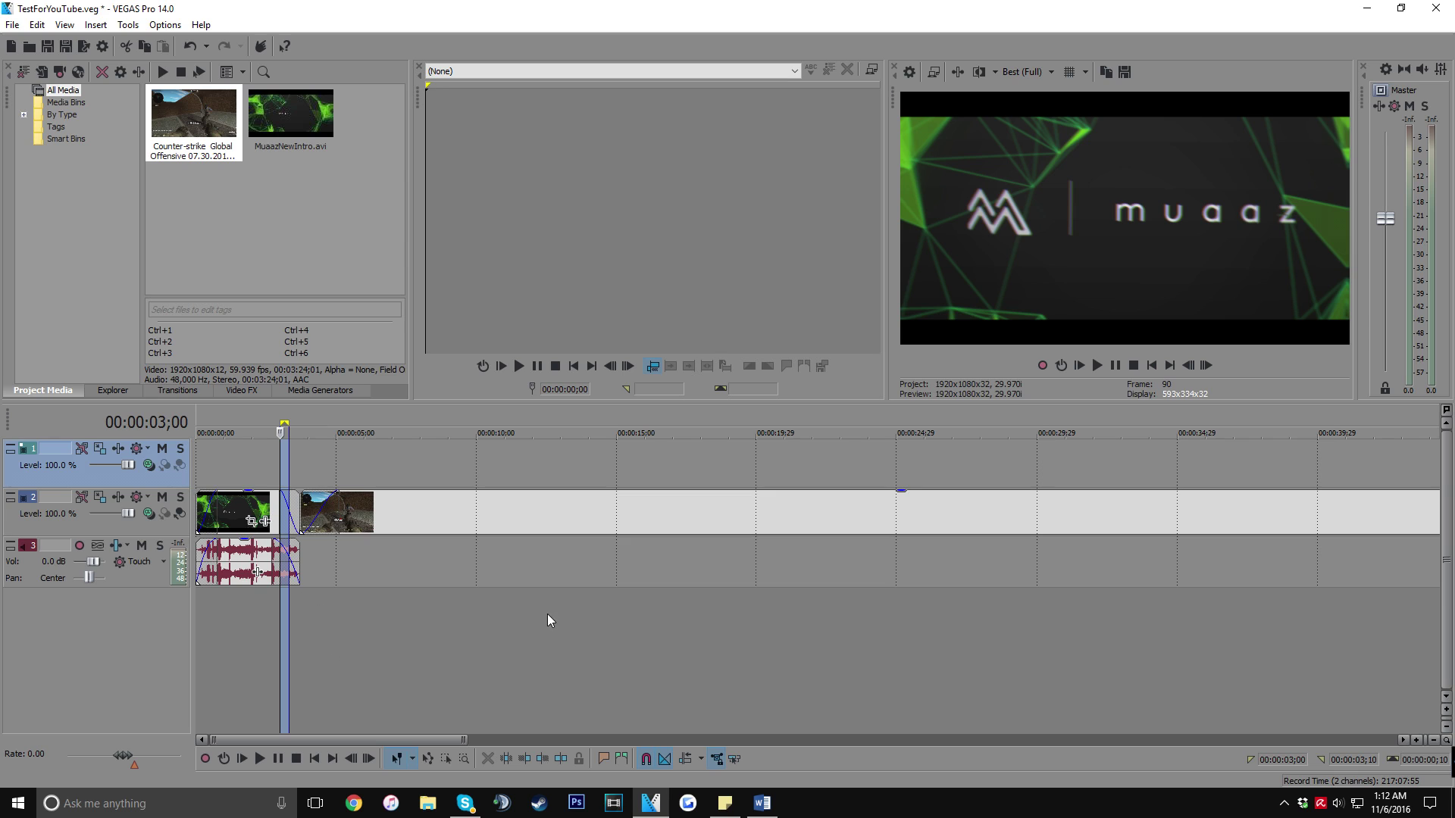
right_click(474, 455)
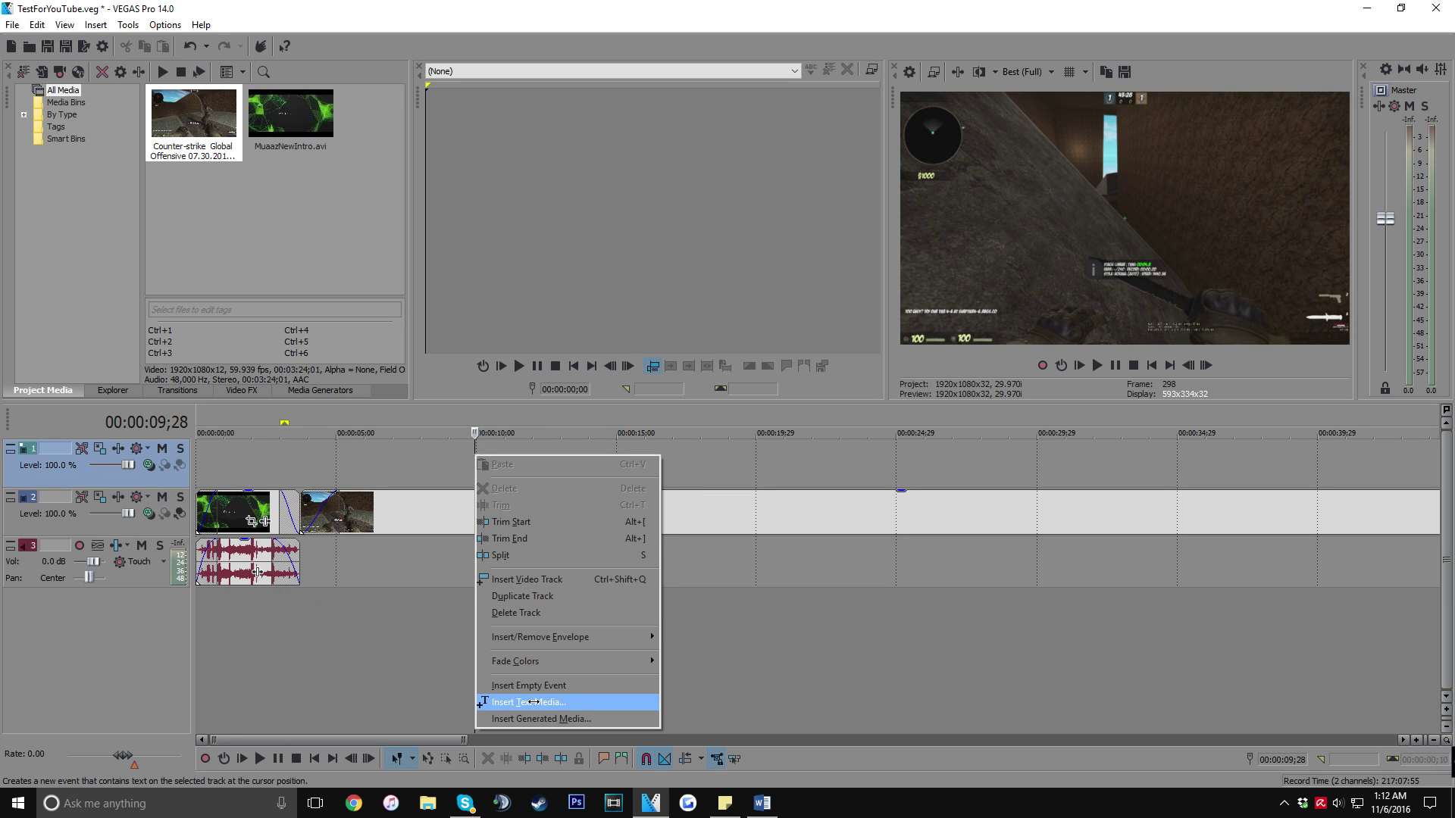
left_click(524, 613)
Step: Insert a new video track above the intro and gameplay track
scroll(690, 699, "right", 15)
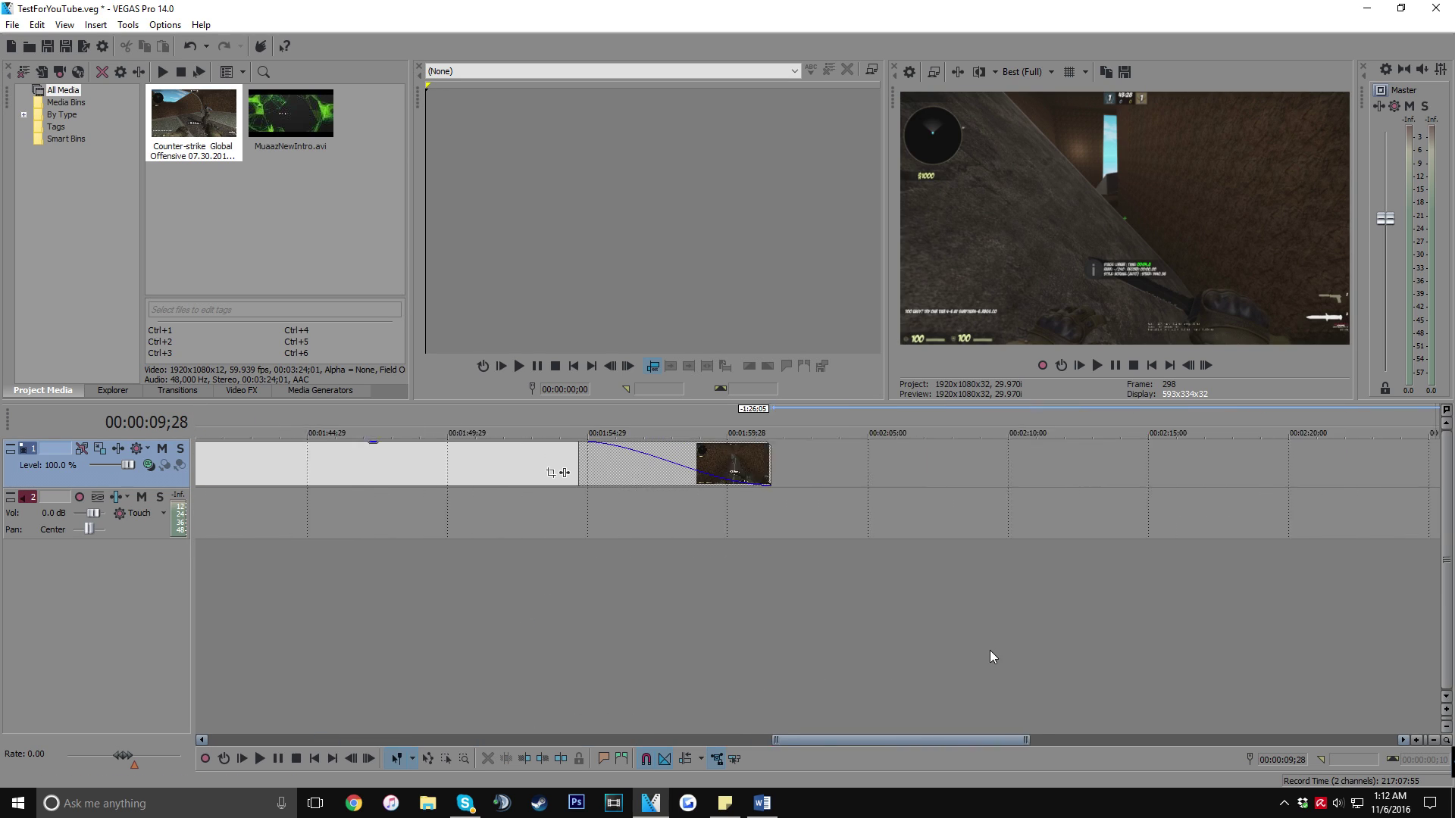
left_click(819, 444)
right_click(792, 457)
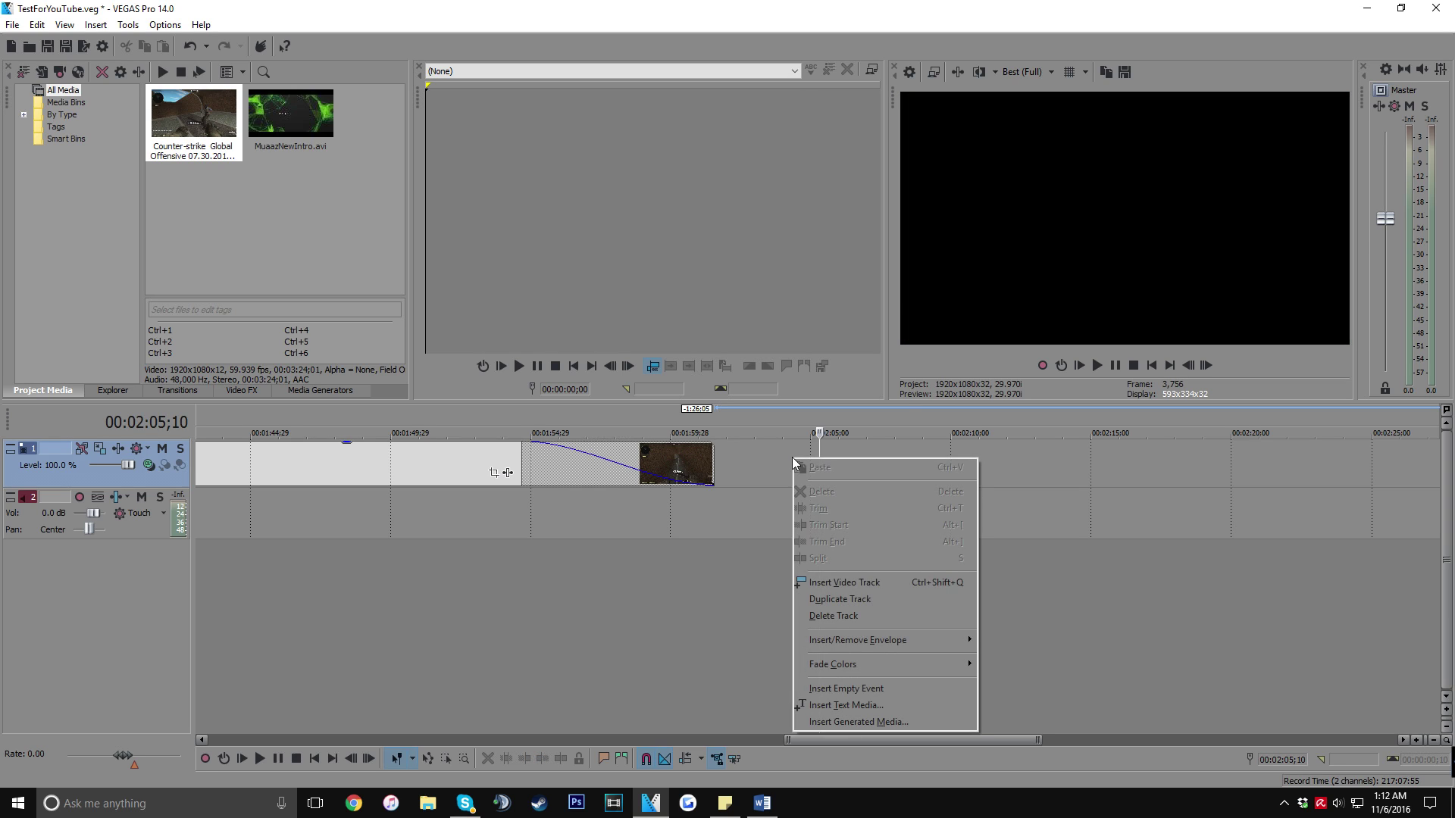
left_click(829, 581)
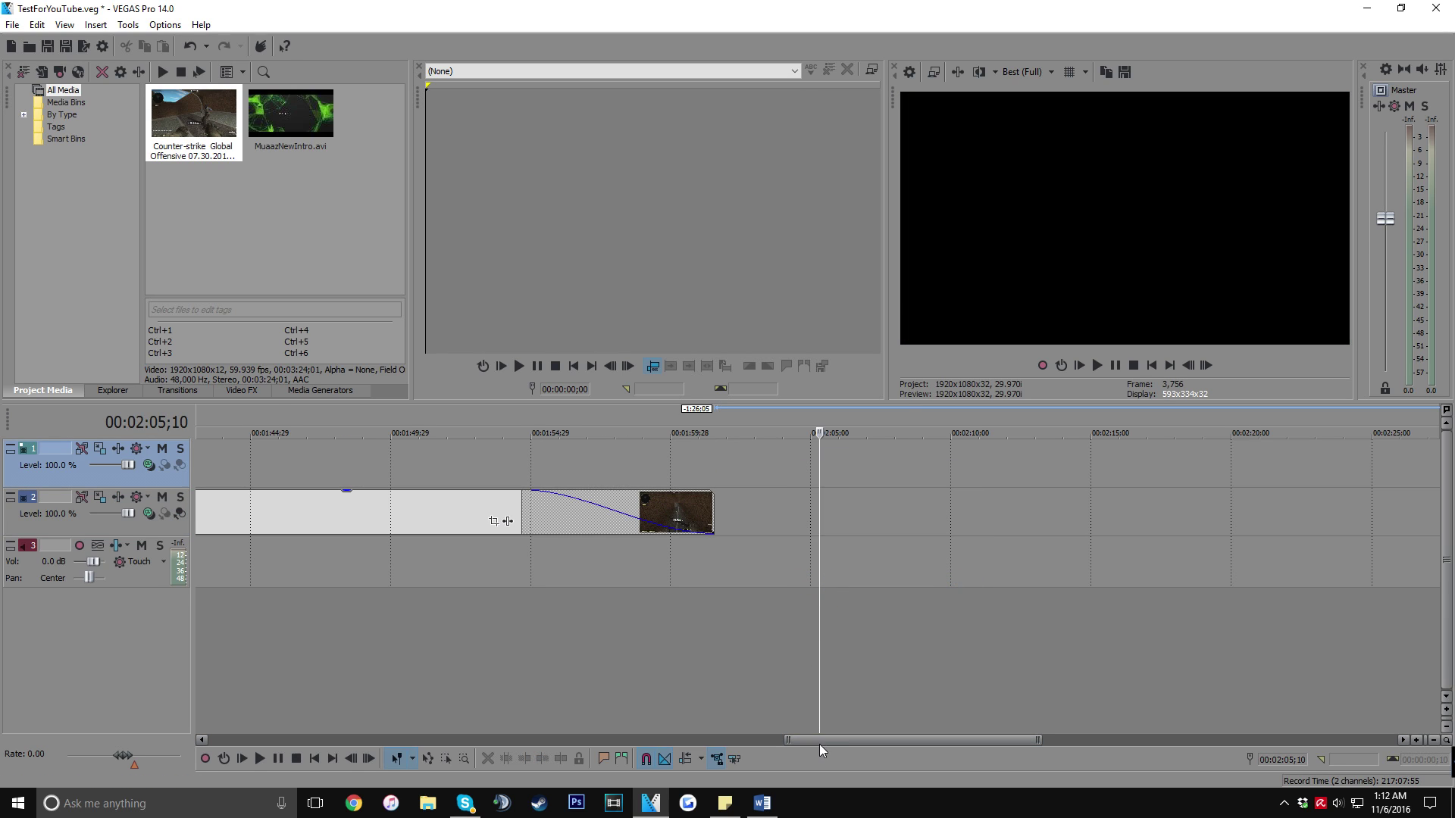
left_click_drag(820, 741, 211, 738)
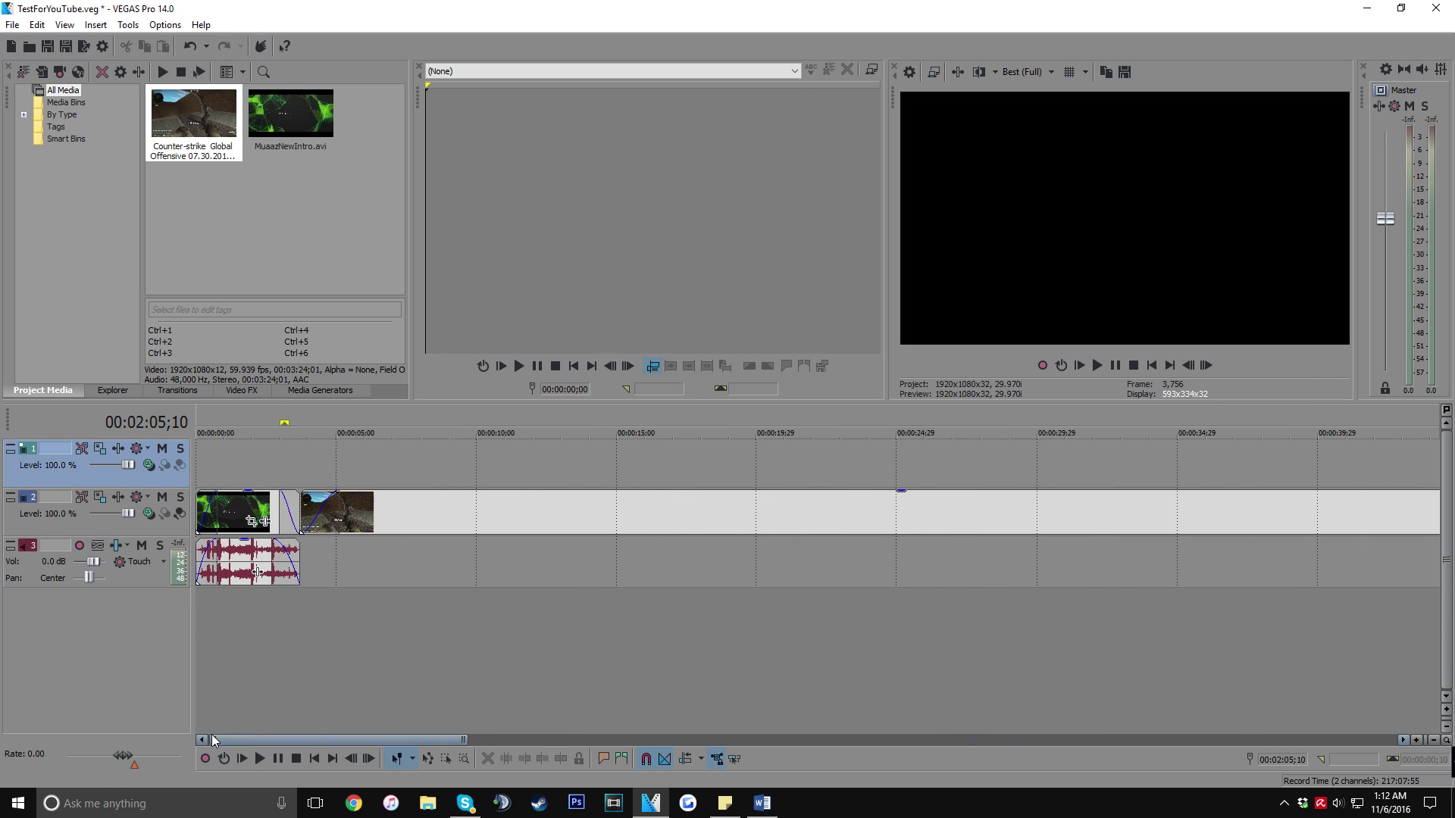
left_click(375, 513)
left_click_drag(163, 488, 162, 451)
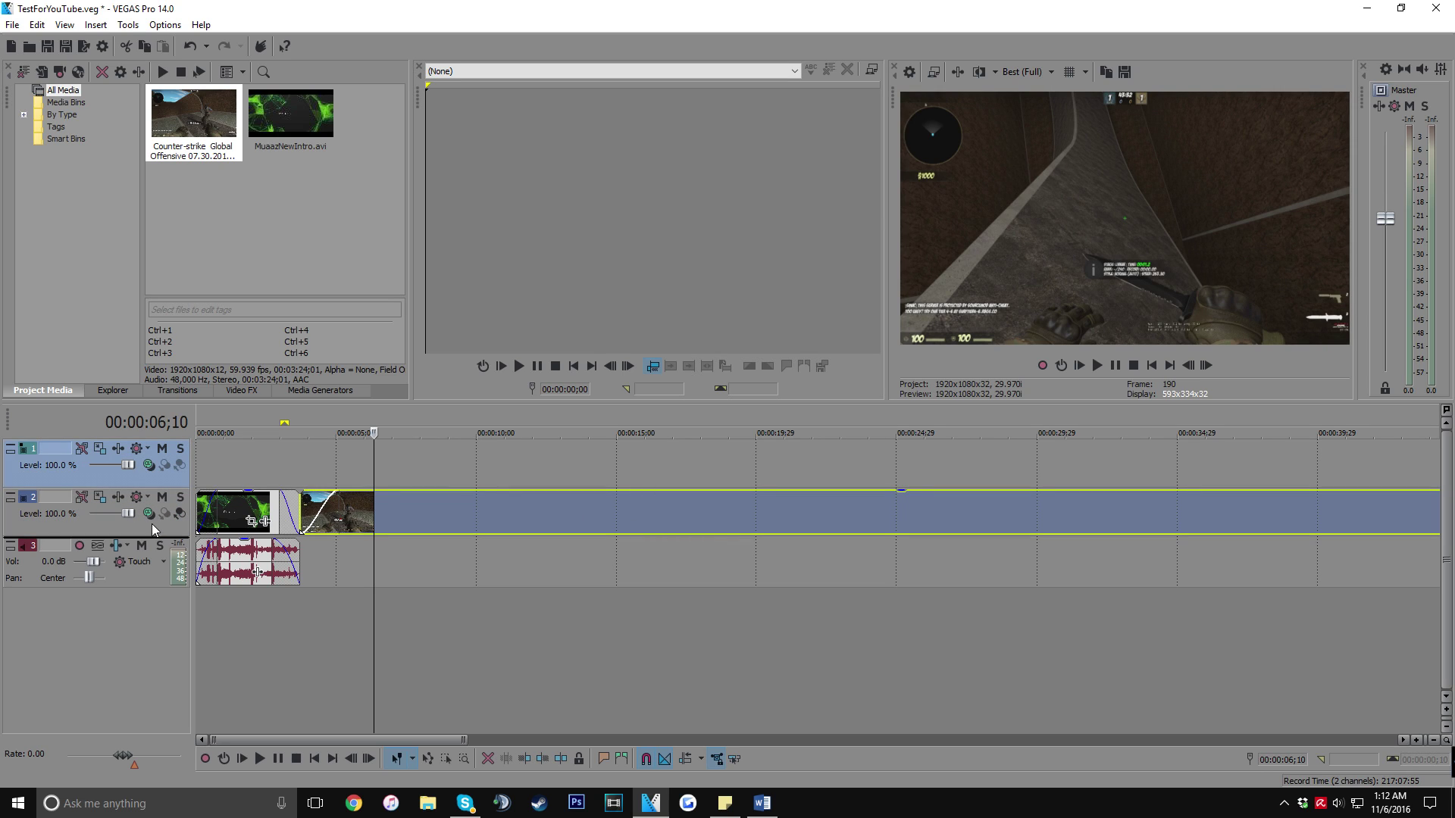
left_click_drag(167, 530, 159, 451)
left_click(460, 456)
left_click(620, 448)
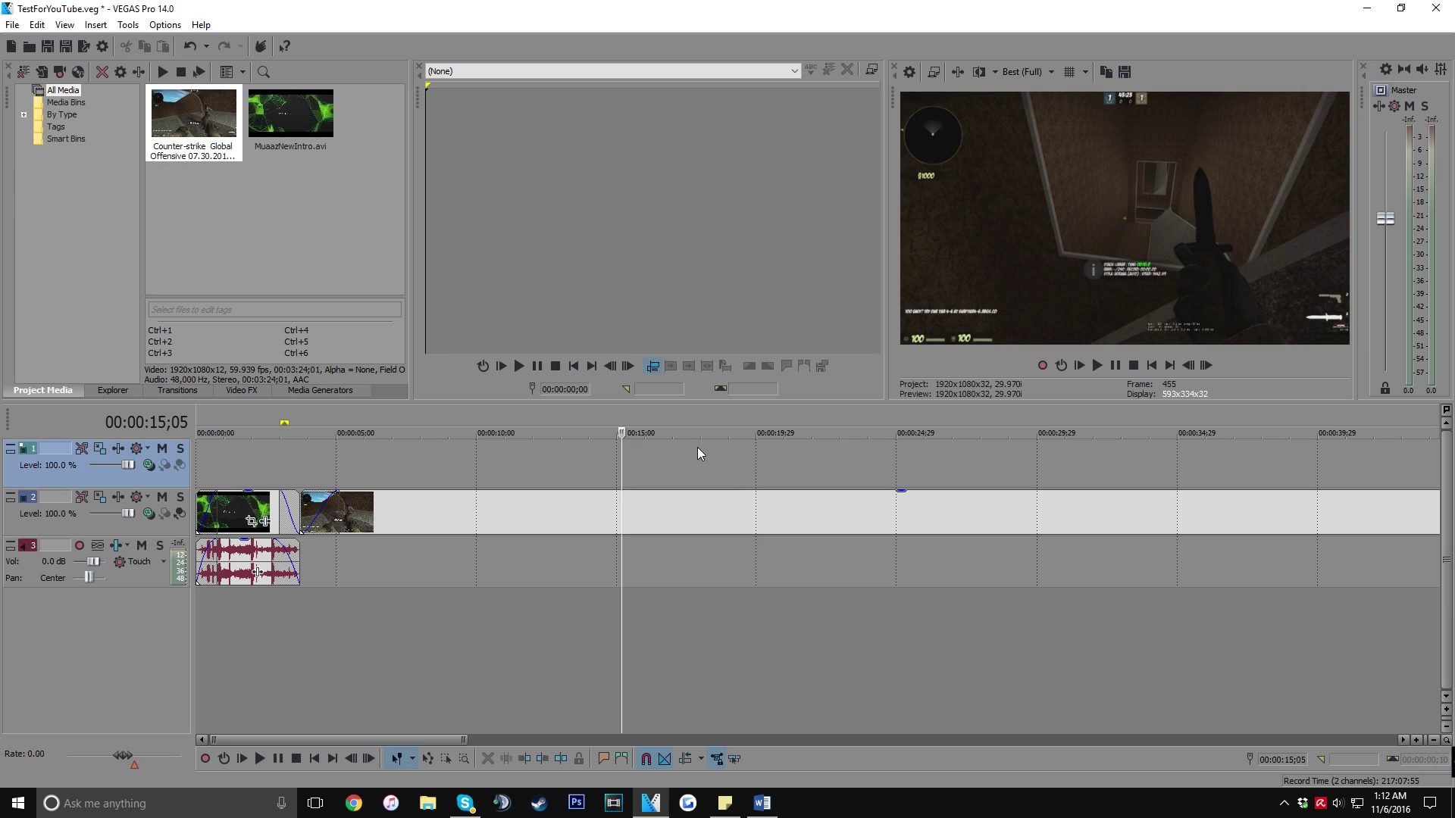
left_click(130, 576)
left_click(129, 475)
left_click(134, 580)
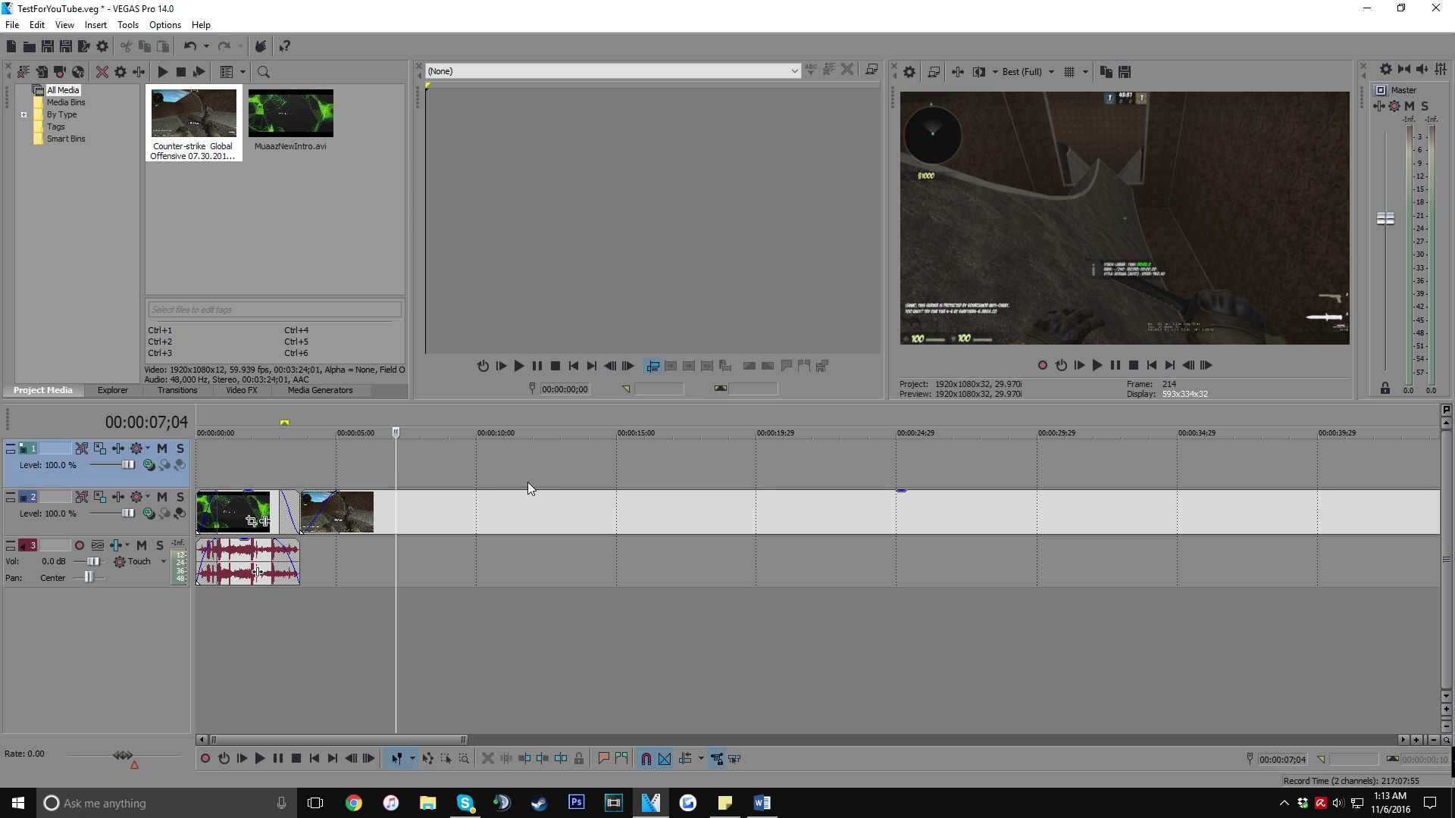
left_click(1084, 208)
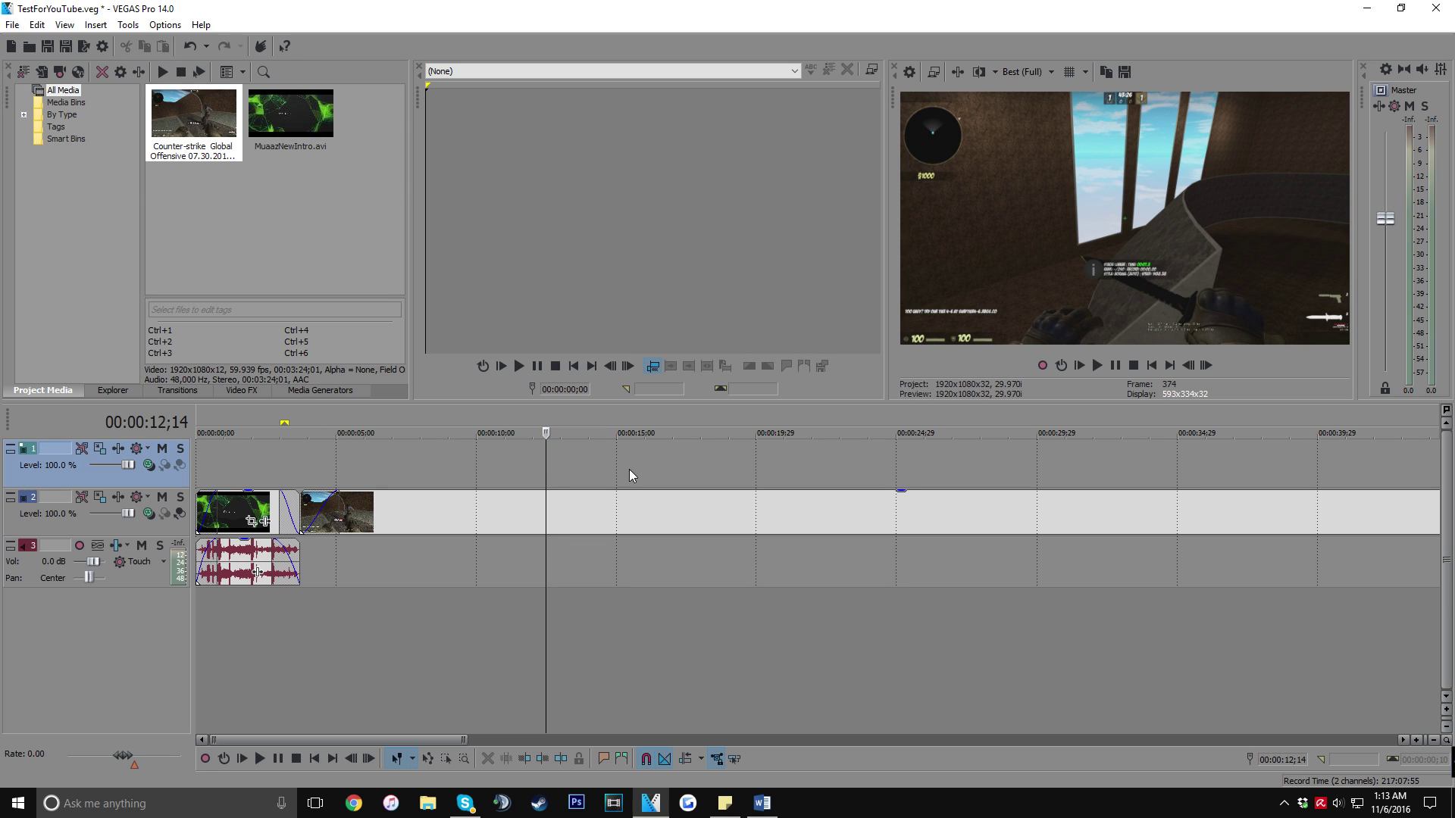
left_click(571, 464)
Step: Add LogoTrans.png from the YouTube folder's Muaaz 1 design folder to the new video track above the gameplay
left_click(485, 479)
left_click(428, 802)
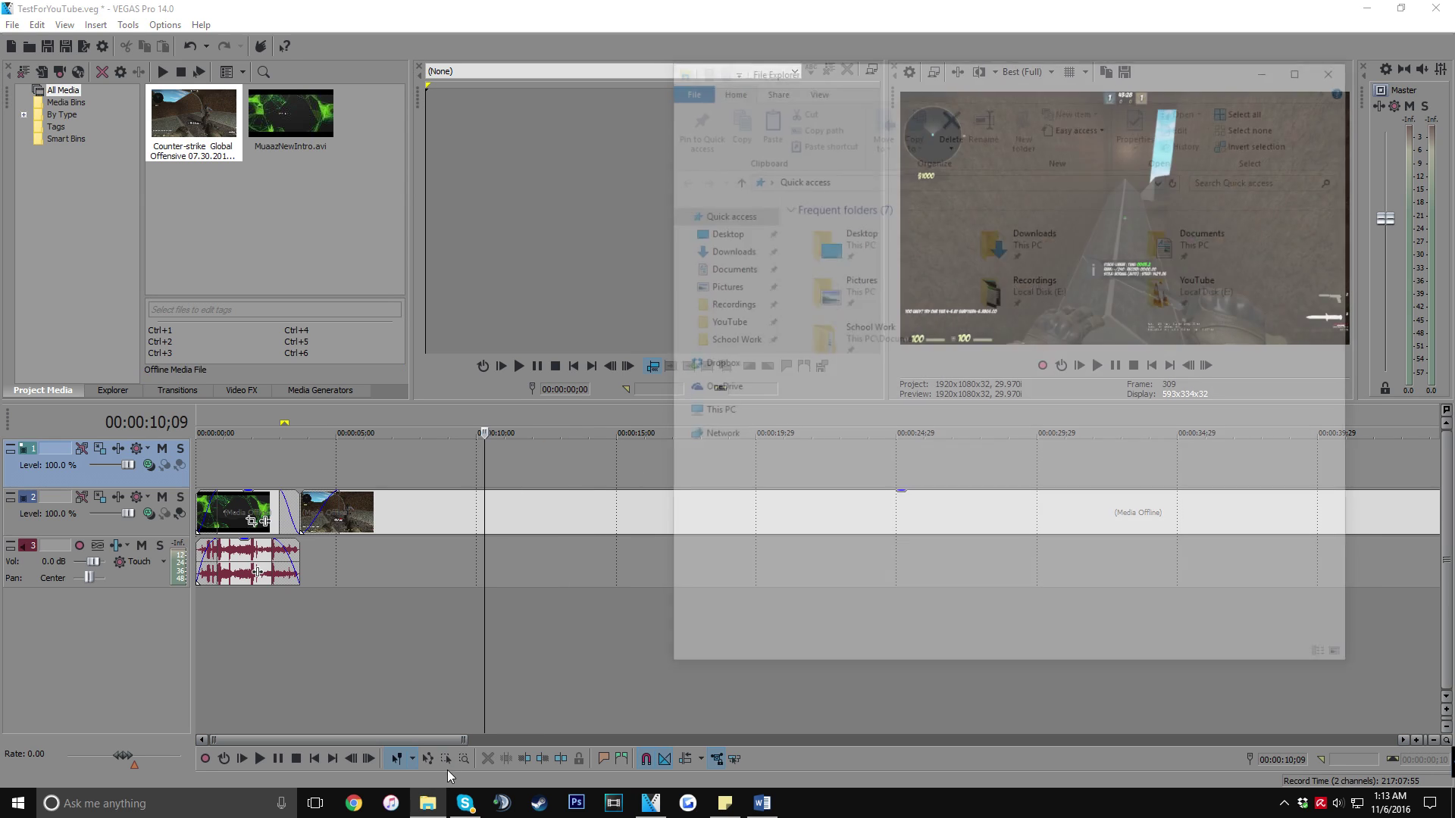
left_click(720, 322)
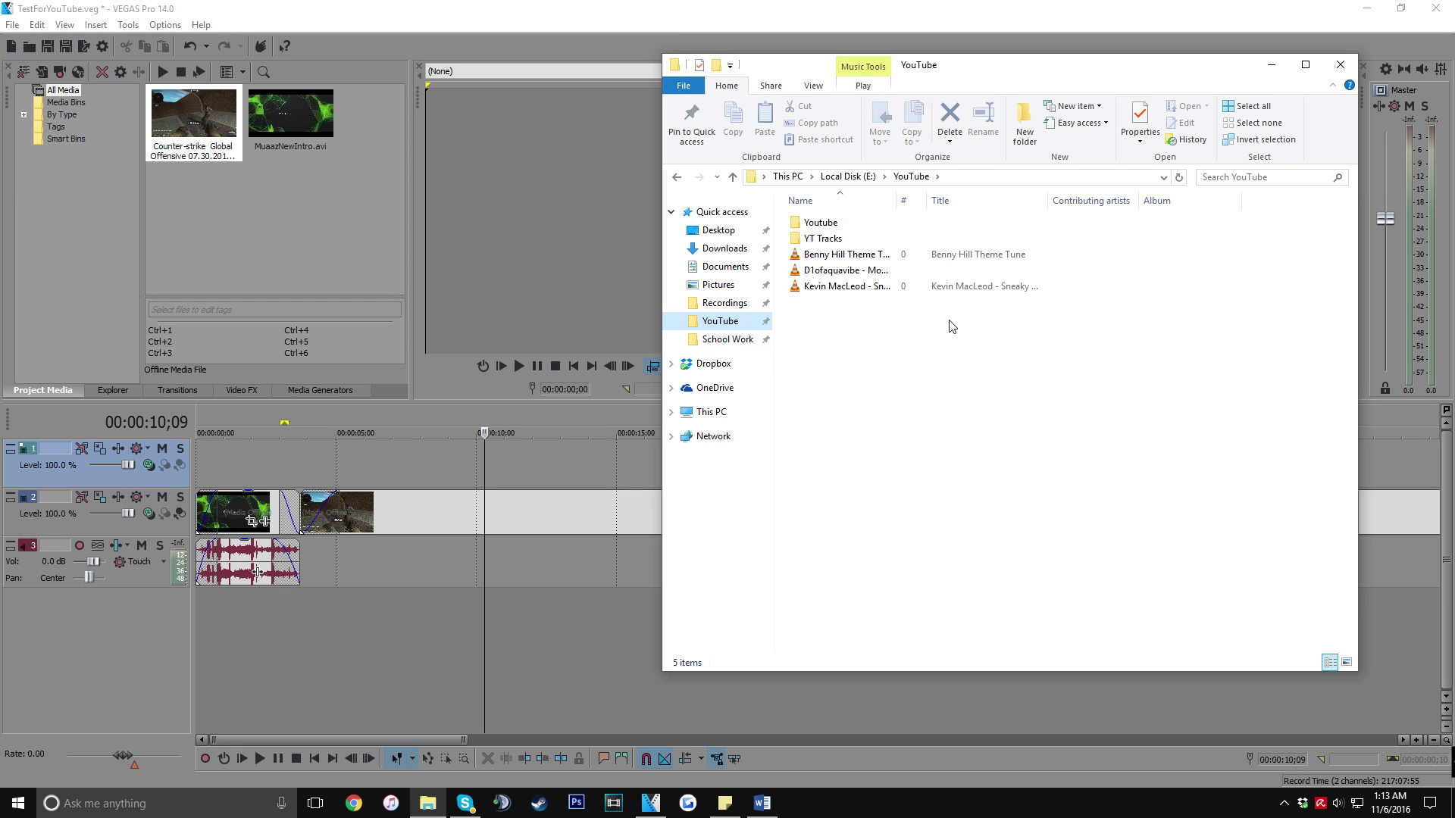
double_click(819, 222)
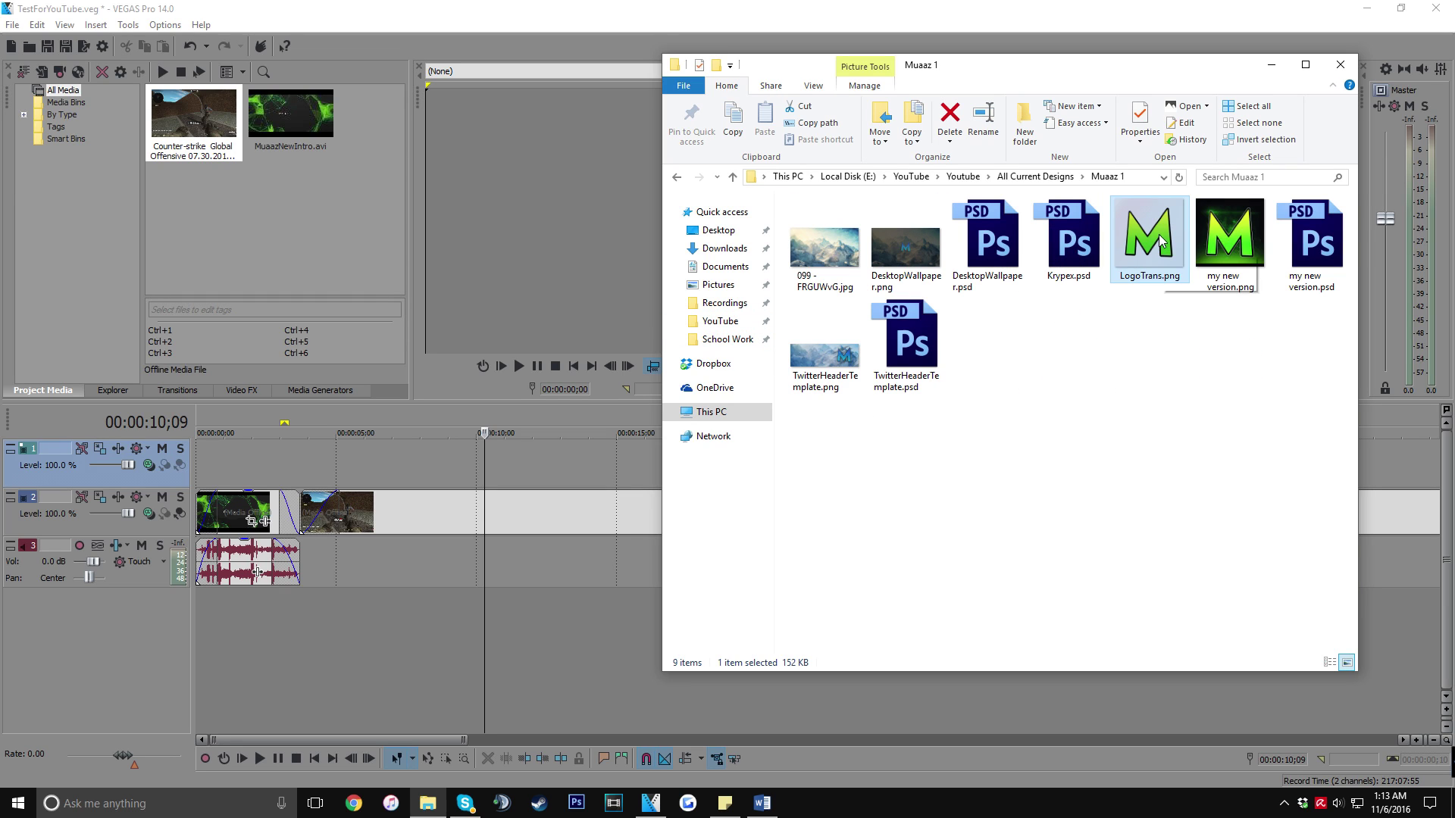
left_click_drag(1158, 235, 400, 459)
left_click(1341, 64)
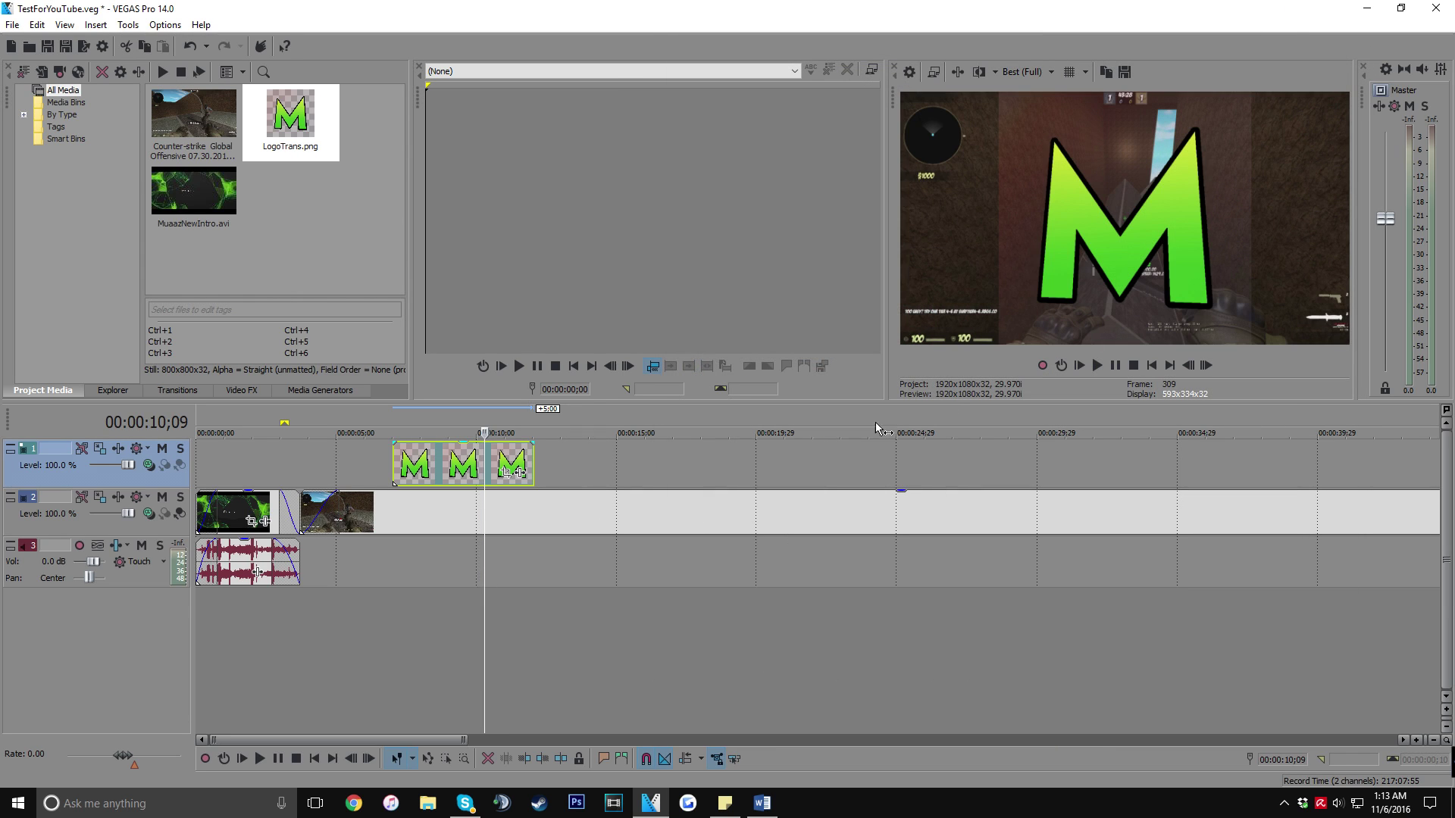
Step: Start the logo event at the end of the gameplay's fade-in and extend it to about 1:42;04, ending at the fade-out
left_click(459, 462)
left_click_drag(394, 455, 860, 463)
scroll(544, 453, "down", 5)
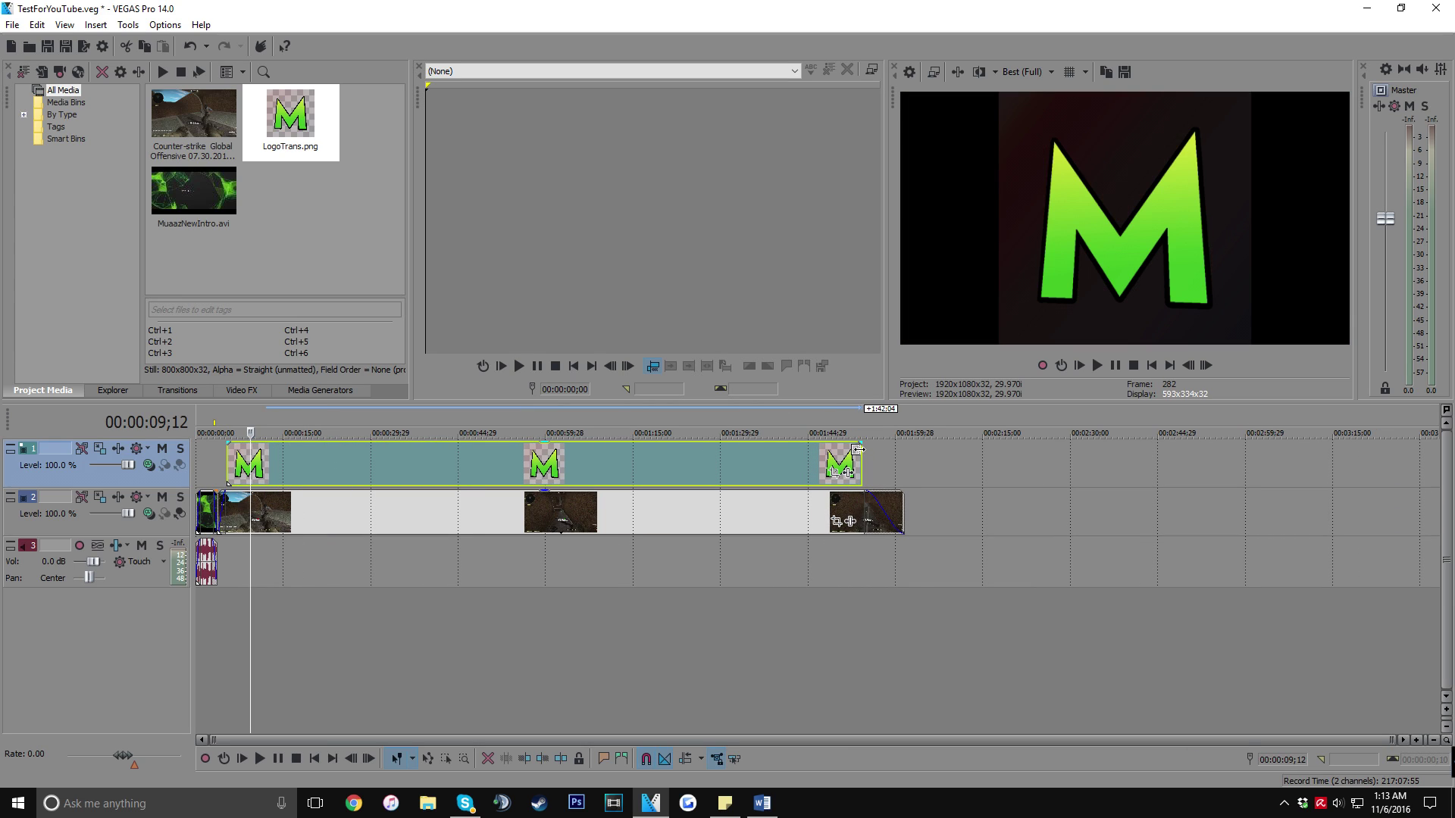
Step: Open the logo event's Pan/Crop settings with the playhead at 00:00:41;13 and try resizing and moving its frame freehand
left_click(437, 584)
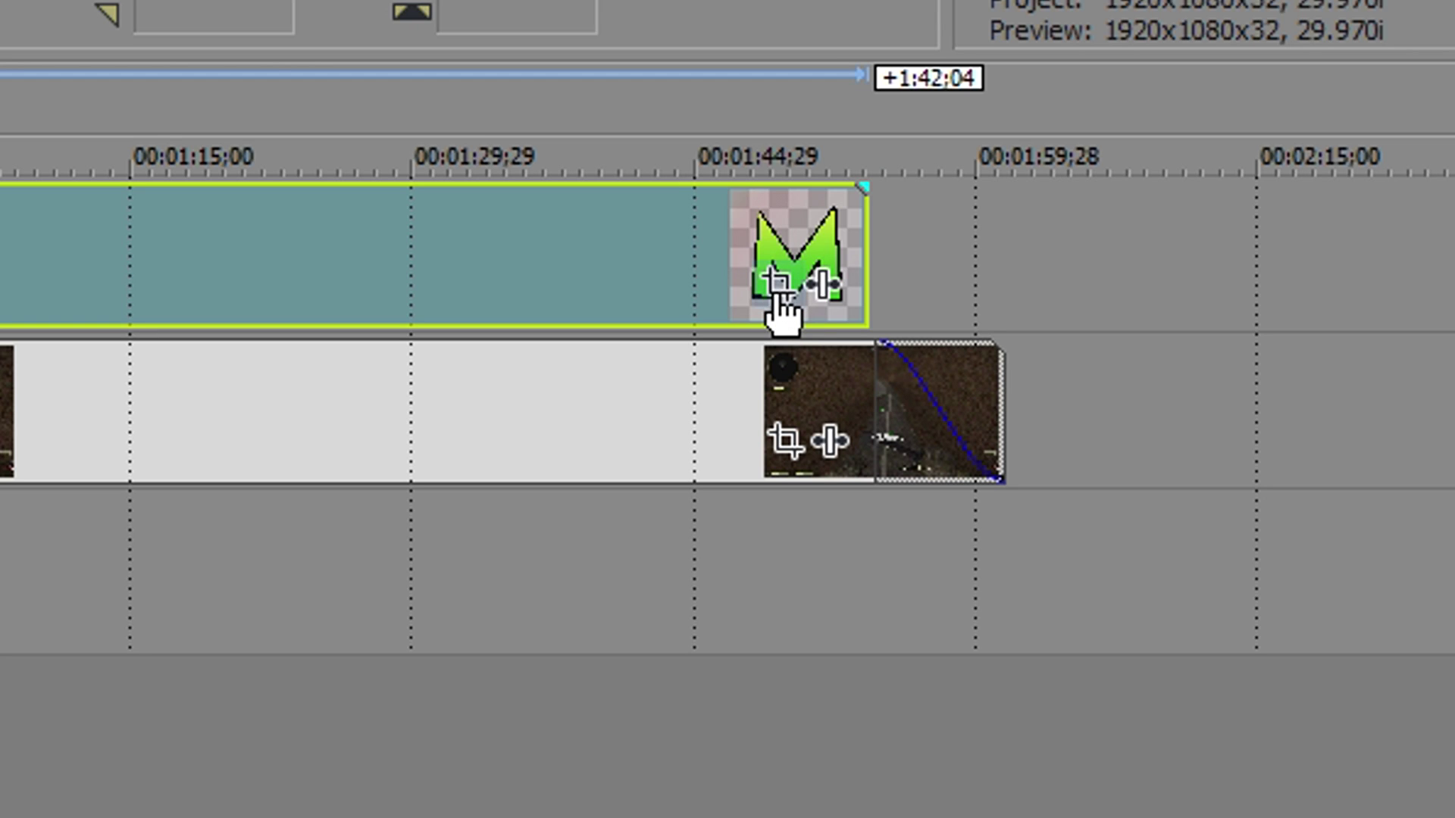
left_click(834, 475)
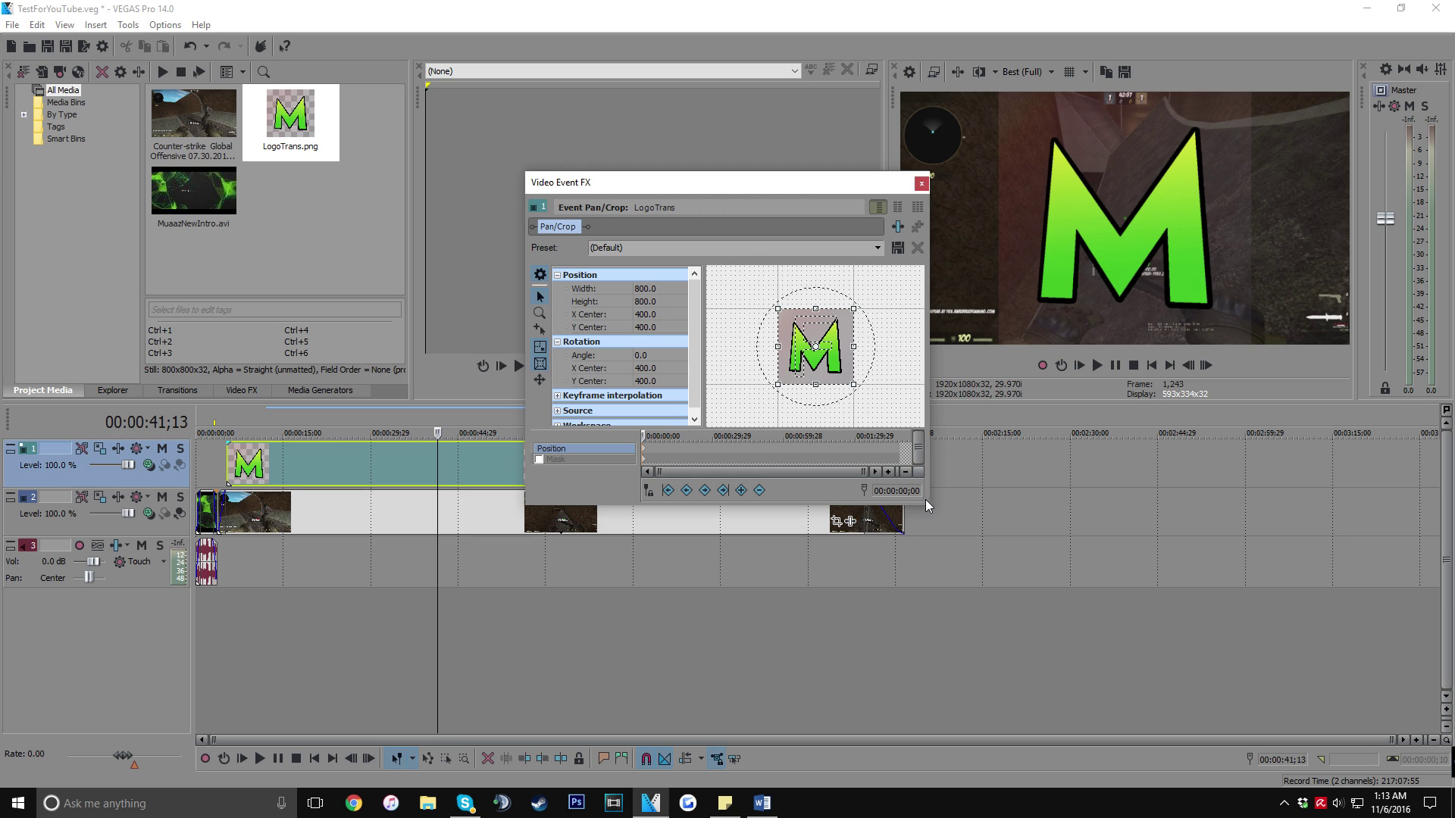
left_click_drag(728, 183, 468, 118)
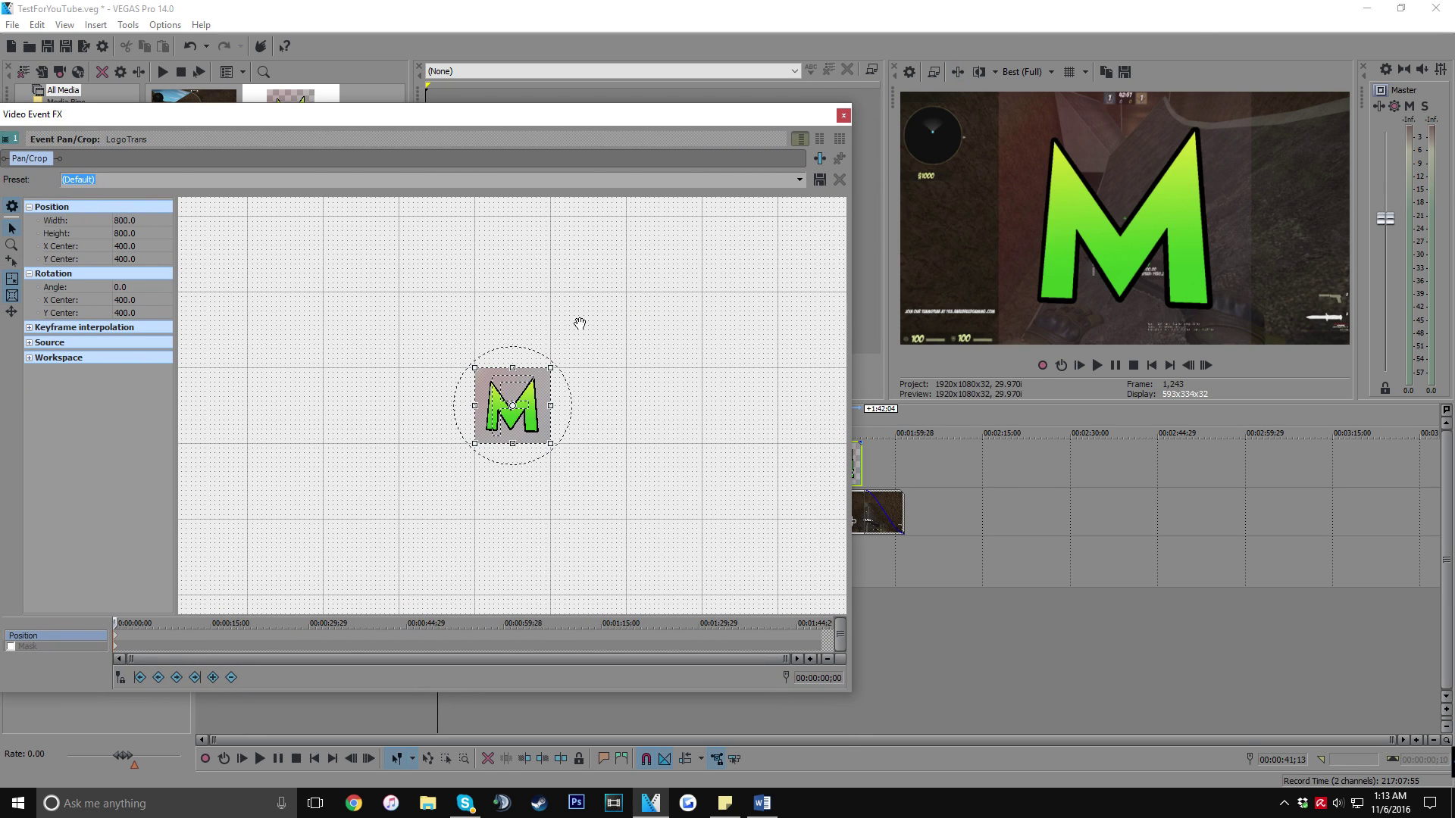
left_click_drag(548, 369, 772, 136)
scroll(705, 334, "down", 3)
left_click_drag(656, 264, 716, 232)
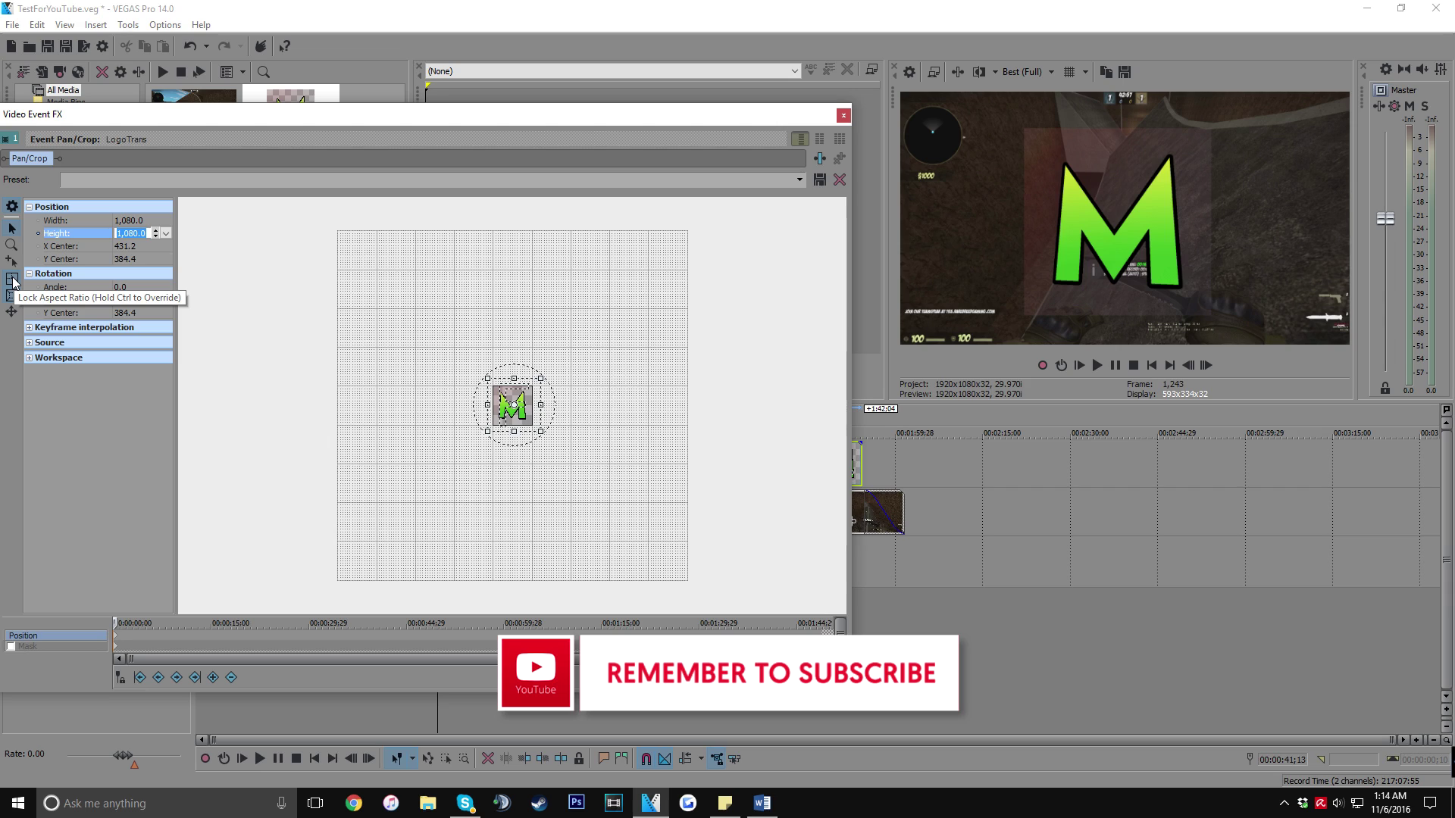
Step: Unlock the aspect ratio and set the logo's crop frame to 1920 wide and 1080 high
type("3800")
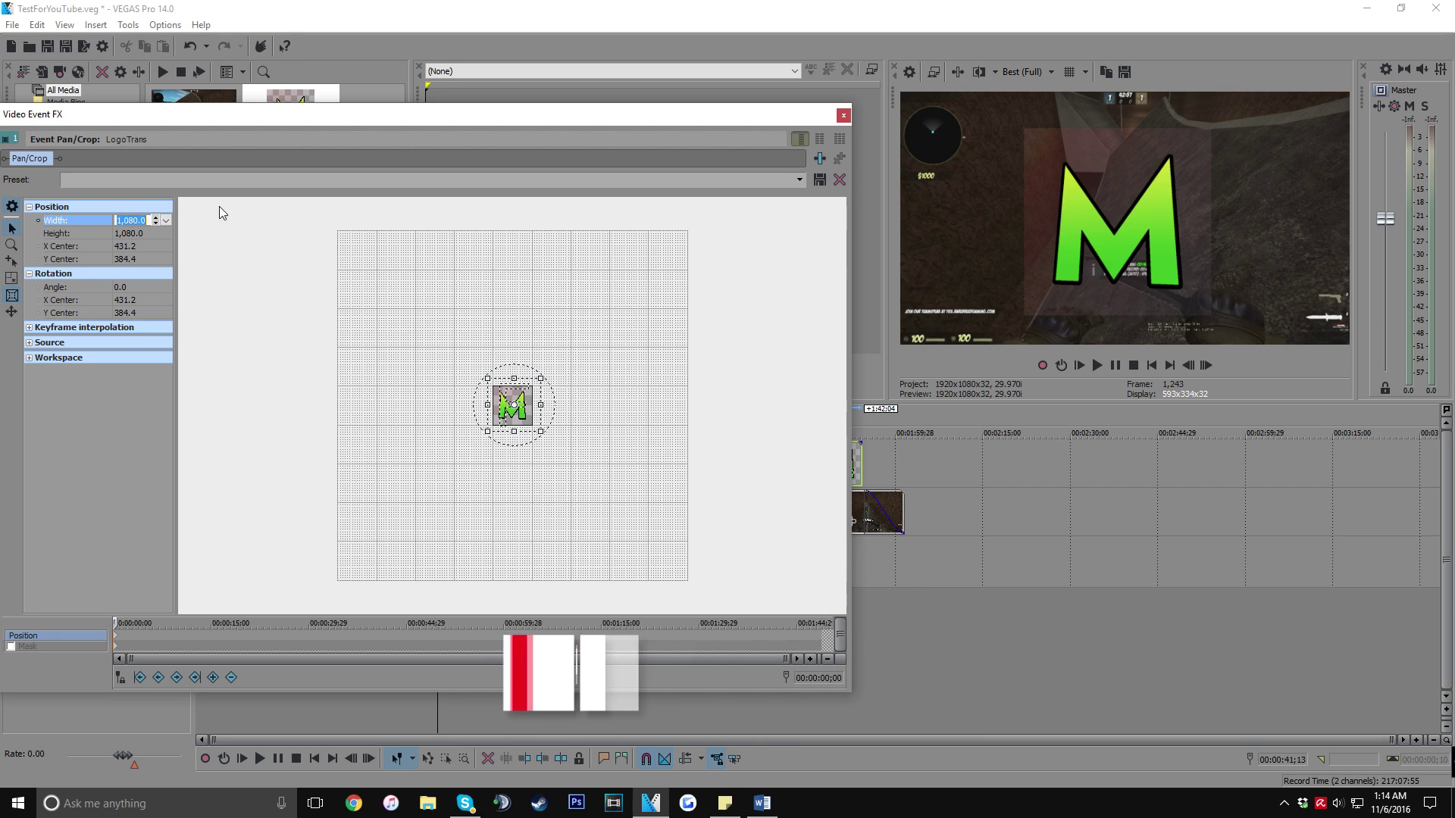
left_click(133, 219)
type("1920")
key("Tab")
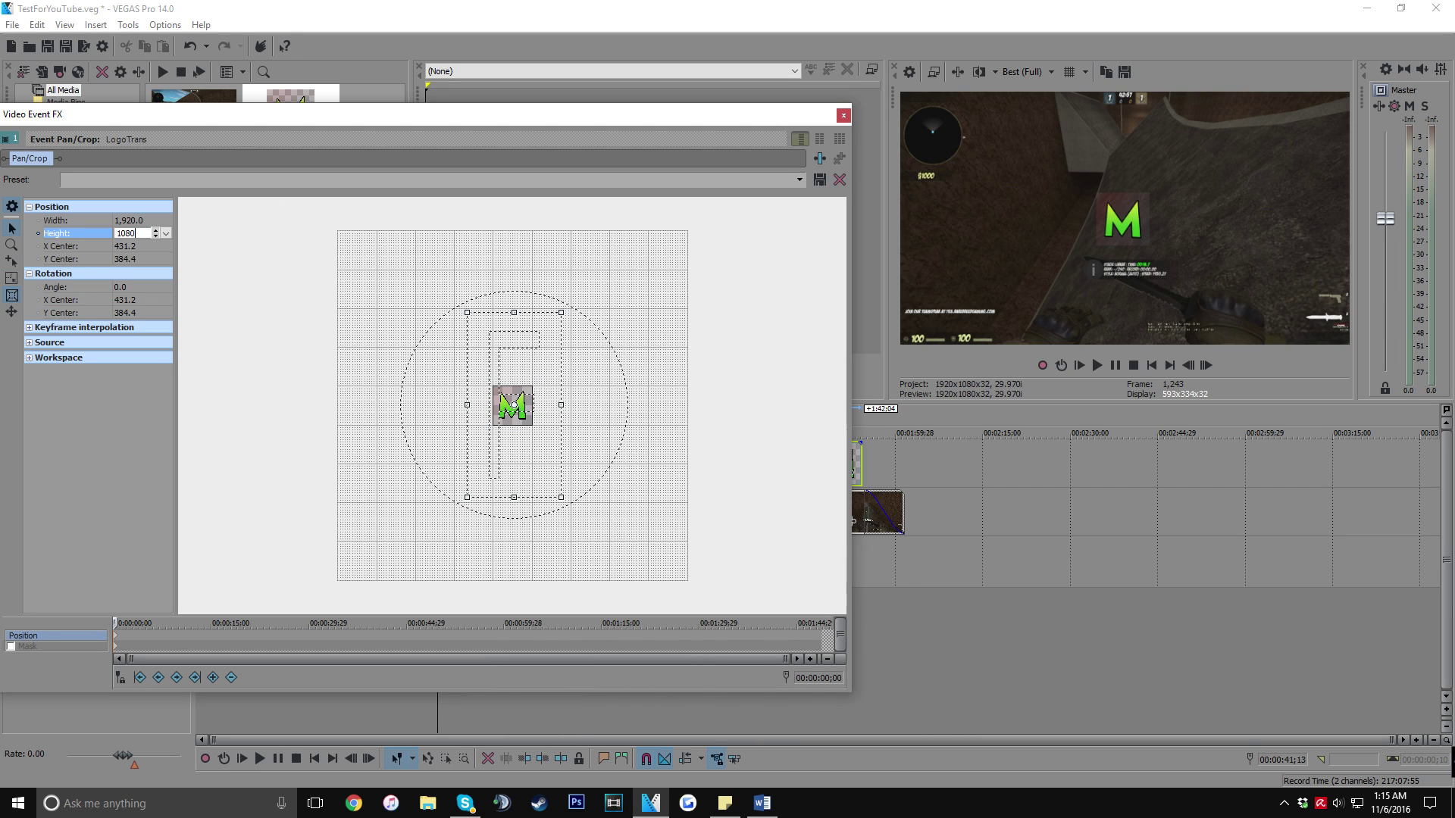
key("shift+Tab")
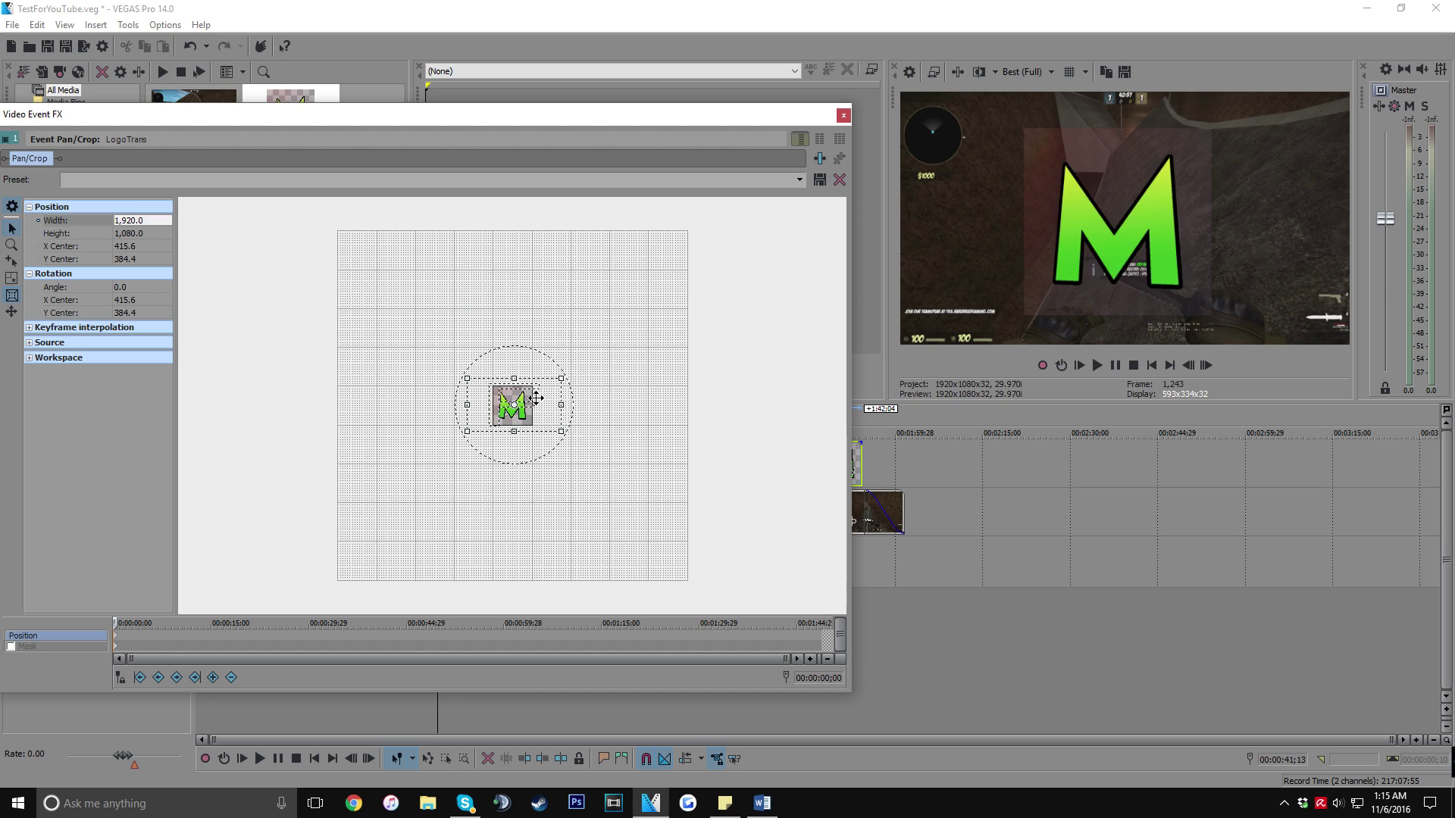
Step: Lock the aspect ratio and enlarge the logo's crop frame to about 5,700 by 3,206, placing the logo near the picture's right edge
left_click_drag(539, 397, 524, 400)
scroll(523, 401, "up", 3)
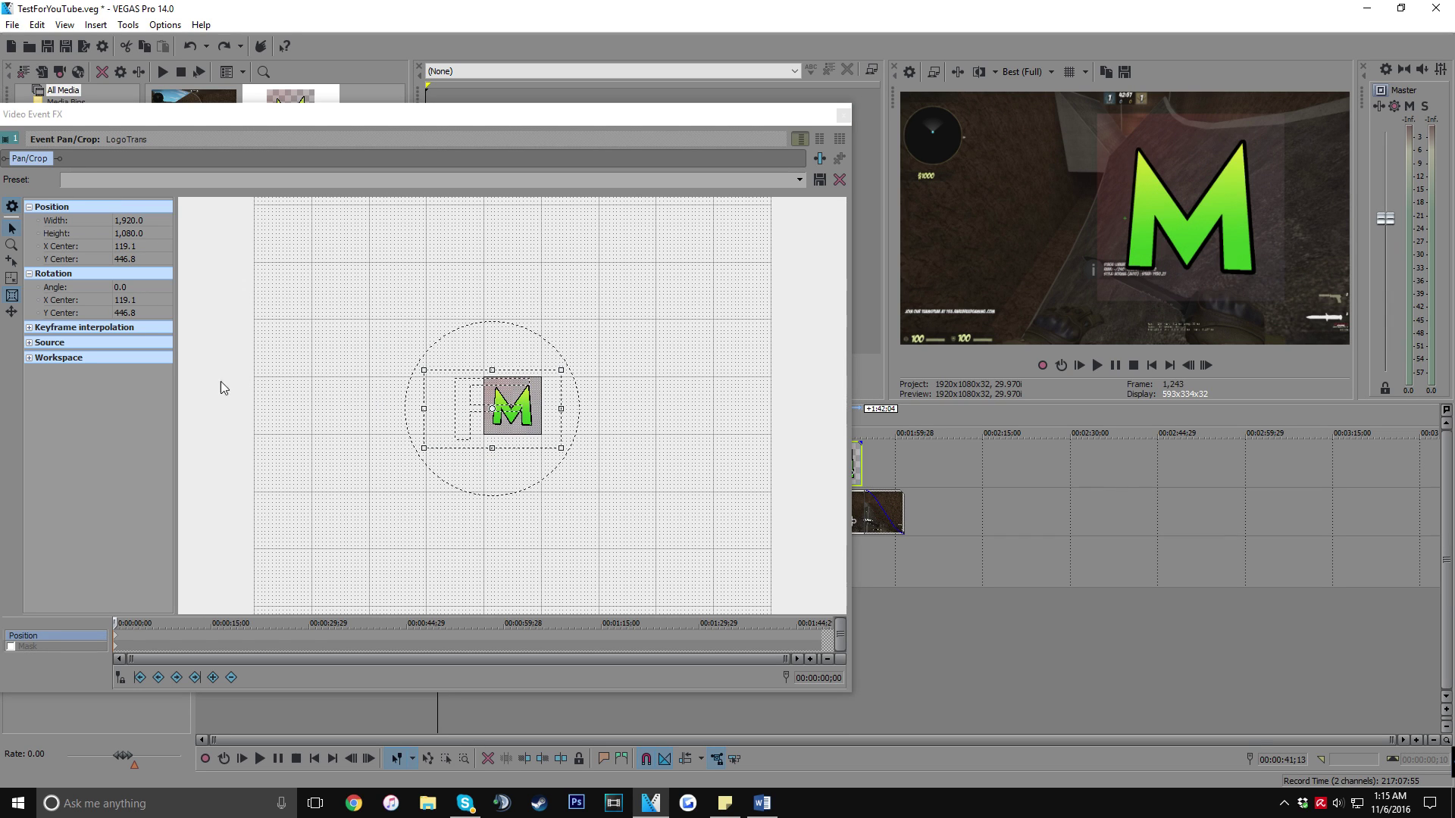
left_click(11, 281)
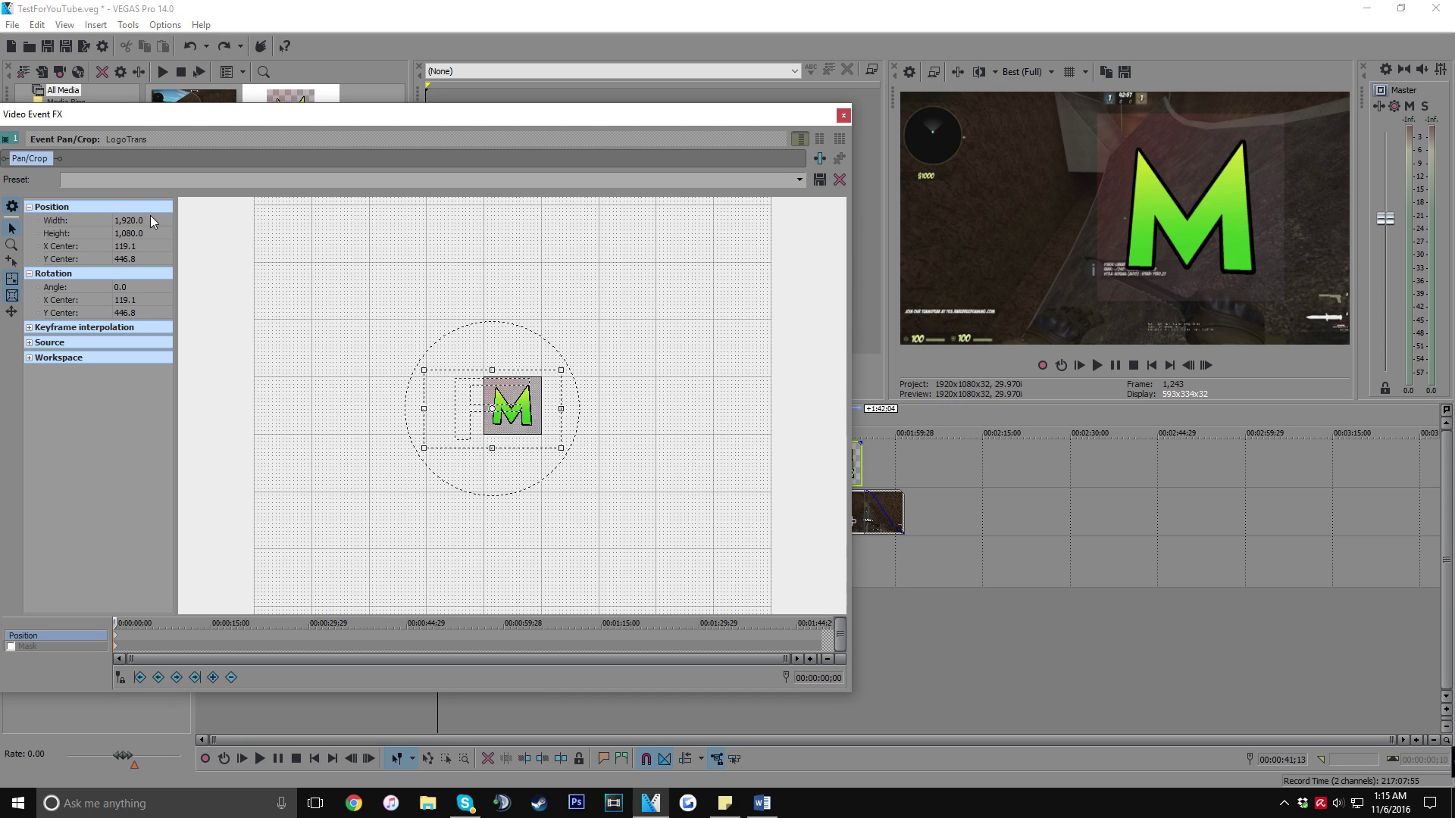
left_click_drag(426, 439, 283, 539)
mouse_move(500, 500)
left_mouse_down()
mouse_move(493, 520)
mouse_move(485, 505)
left_mouse_up()
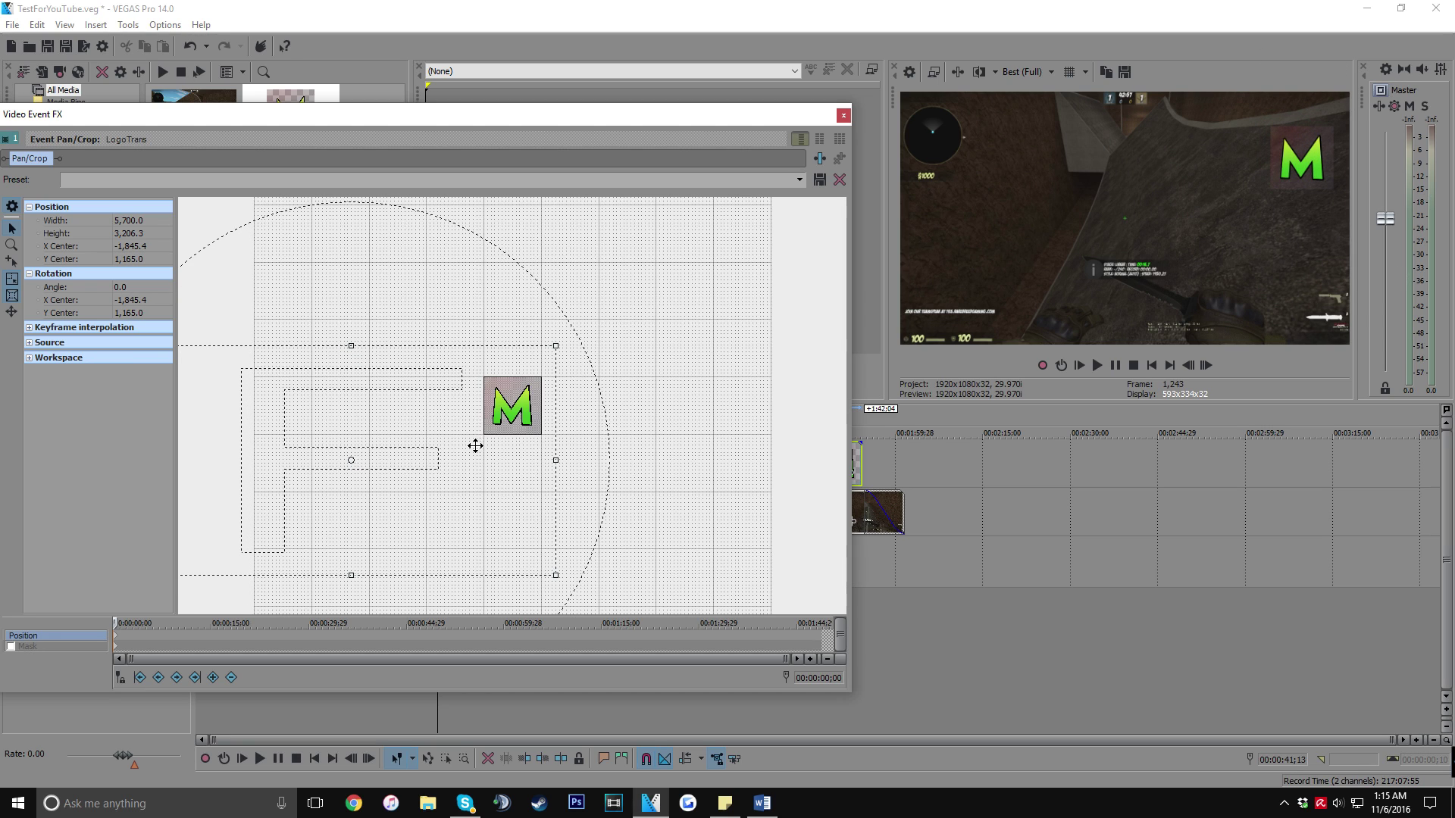
left_click_drag(475, 445, 479, 392)
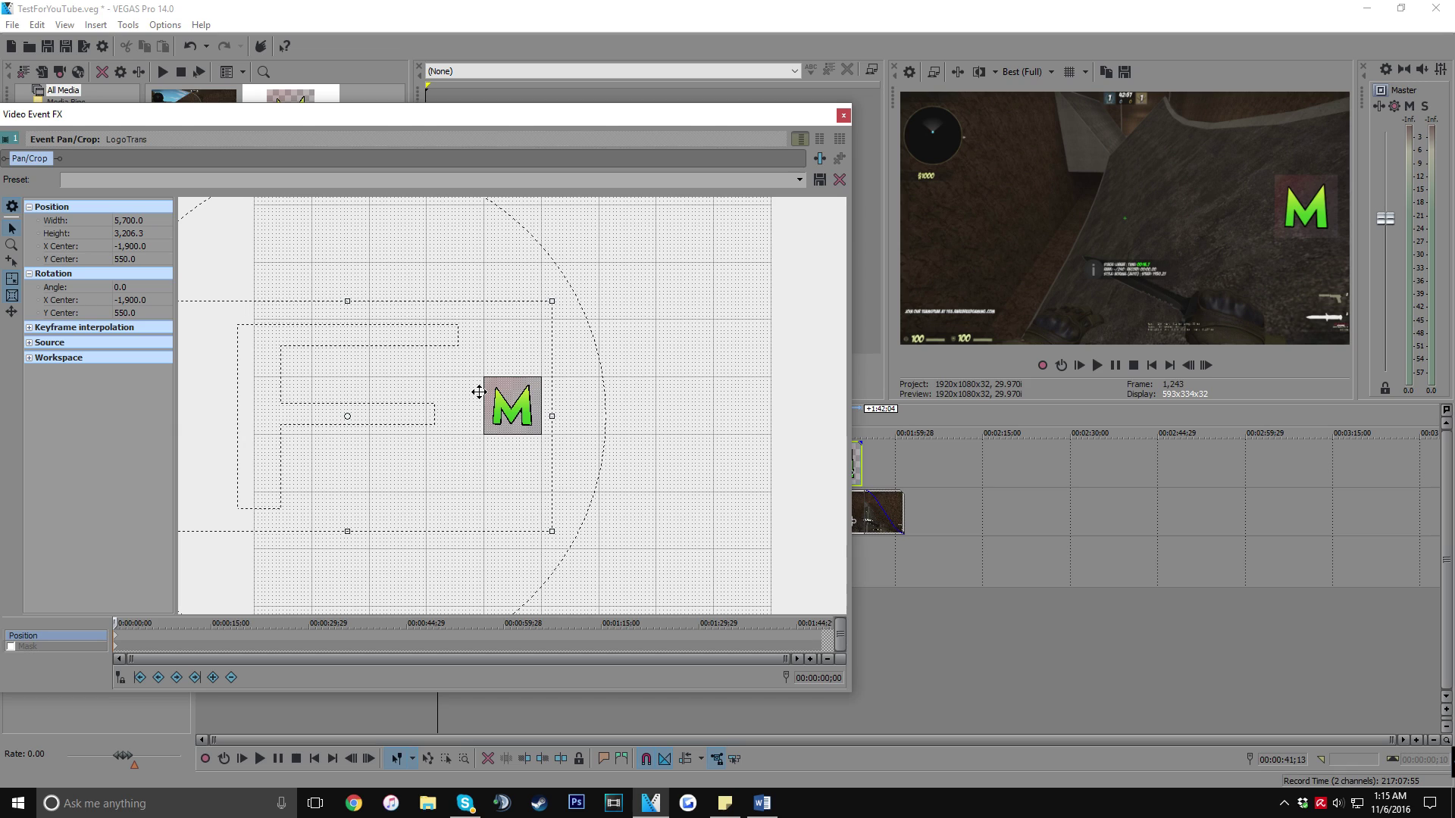
left_click(843, 117)
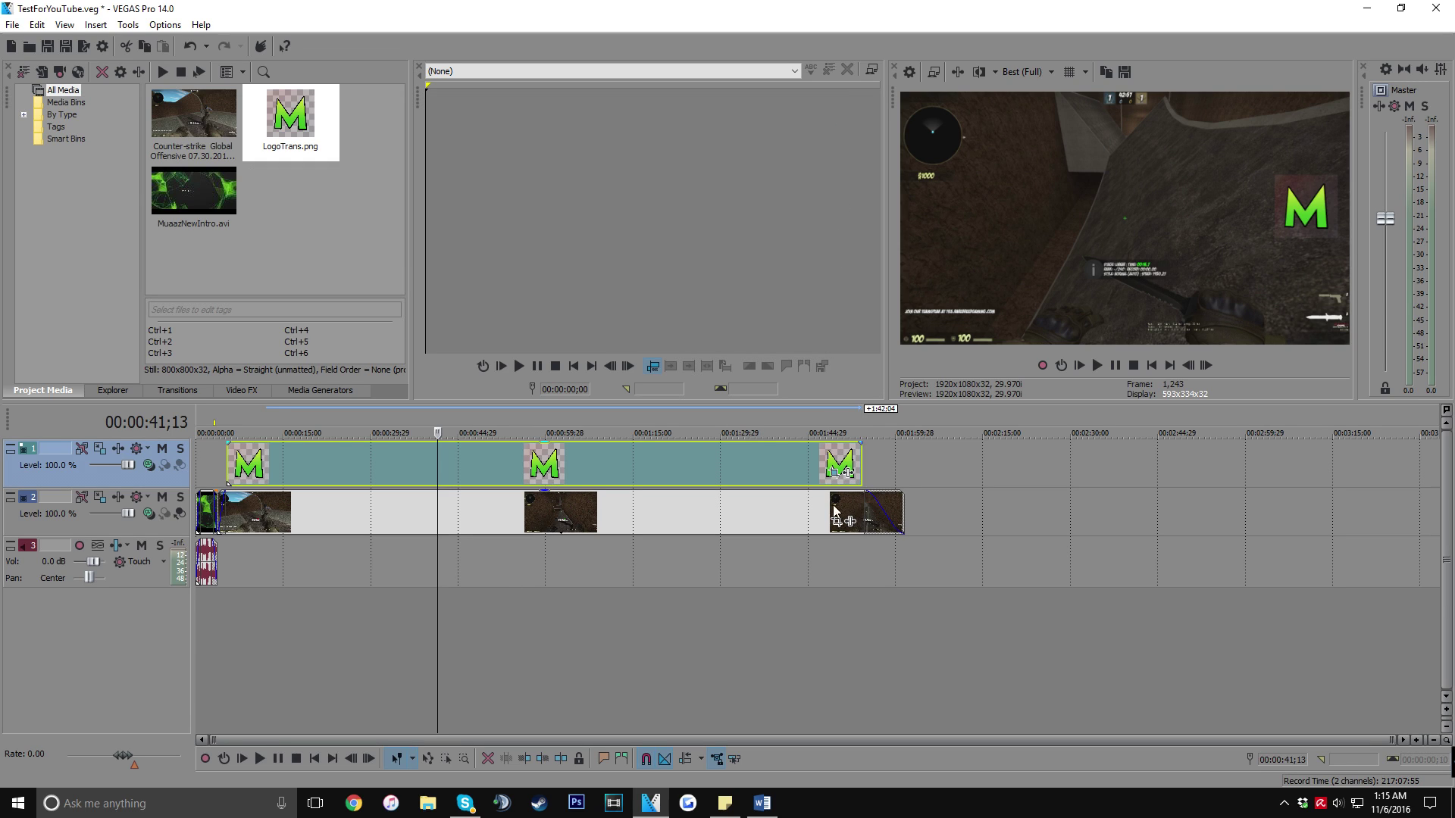
Step: Check the logo at 00:01:46;09 and reposition its crop frame to about X Center -1,793 and Y Center 354
left_click(819, 617)
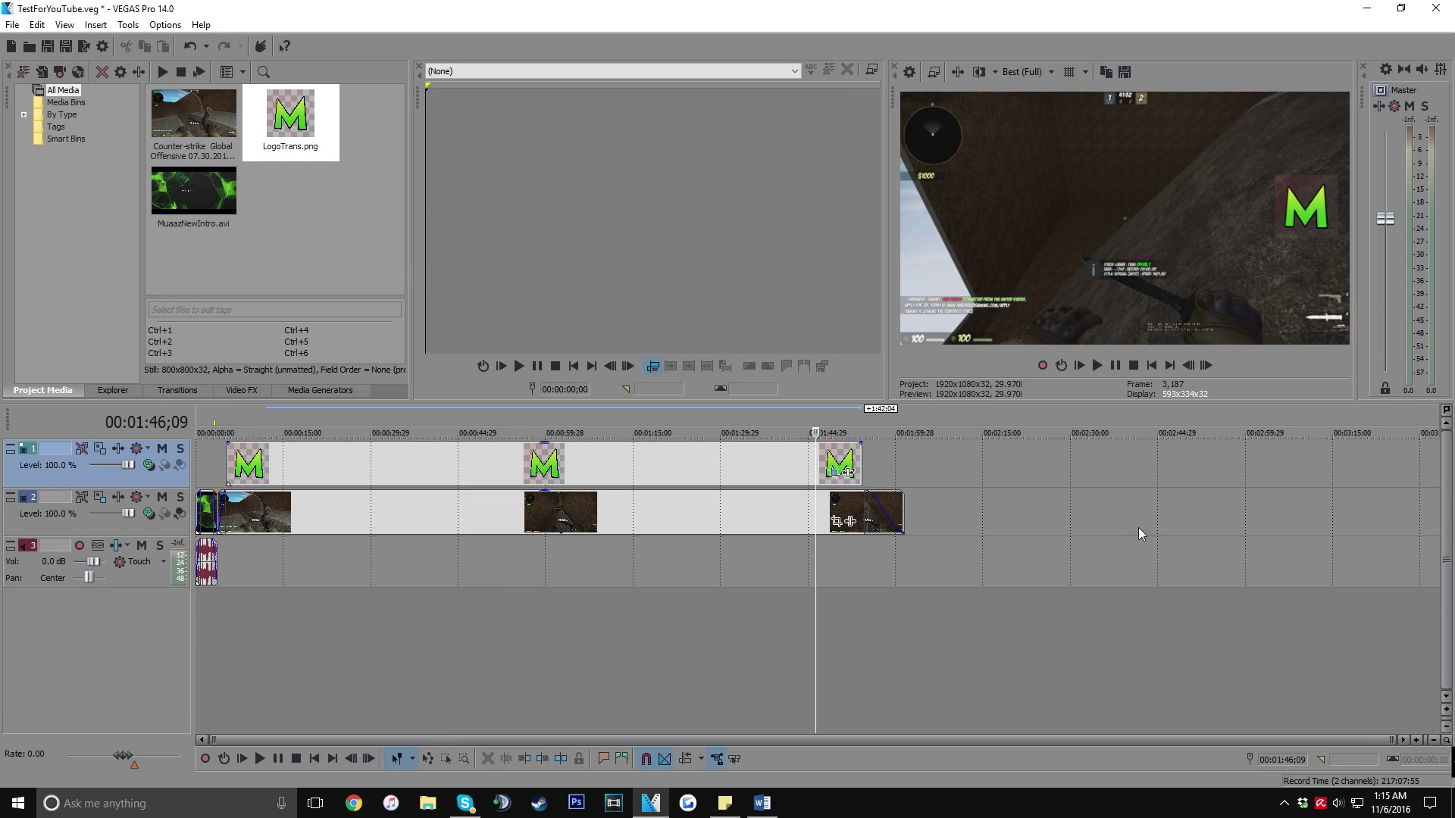
left_click(836, 472)
scroll(778, 378, "down", 5)
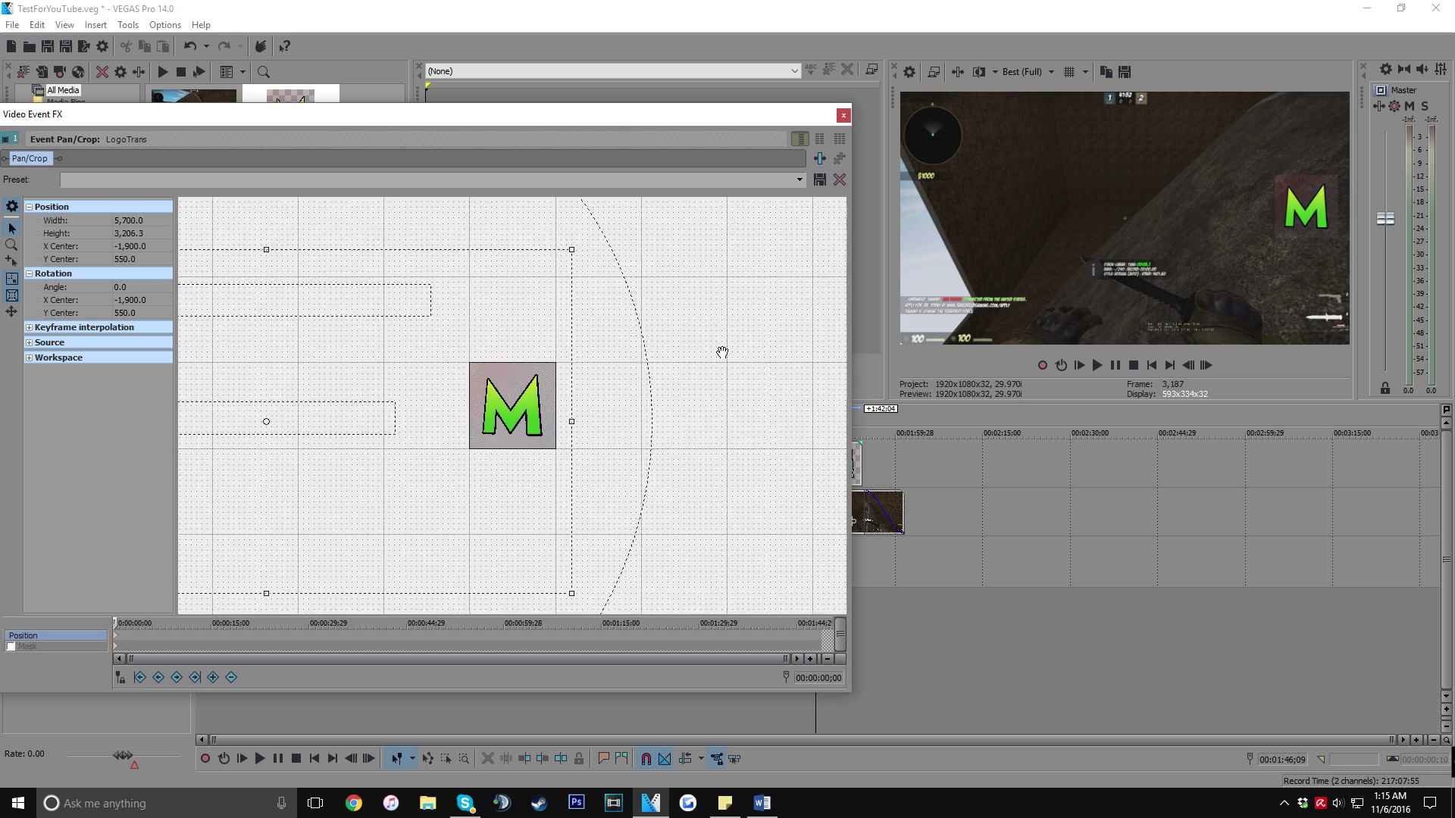
left_click_drag(485, 429, 489, 420)
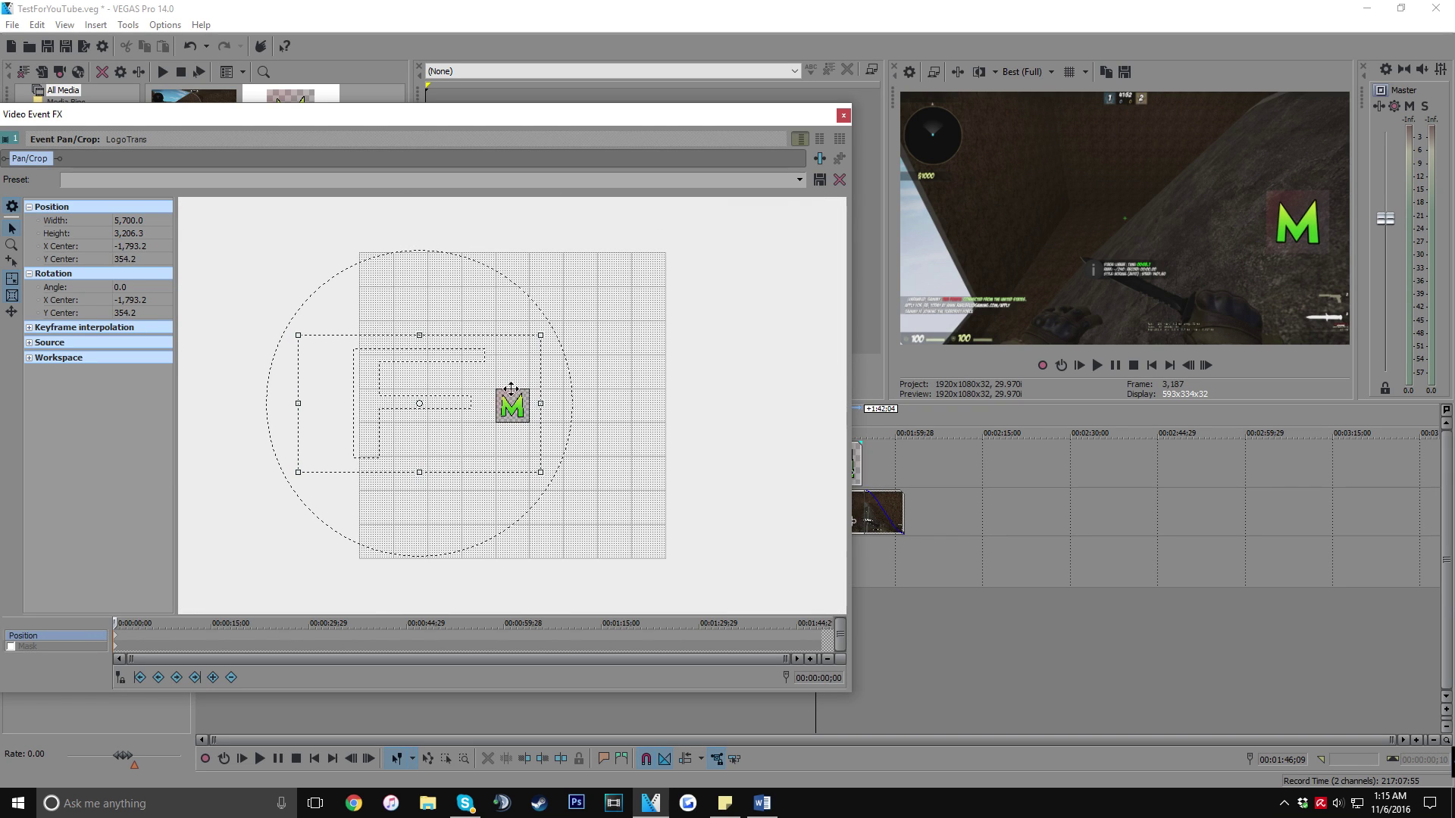
left_click(843, 115)
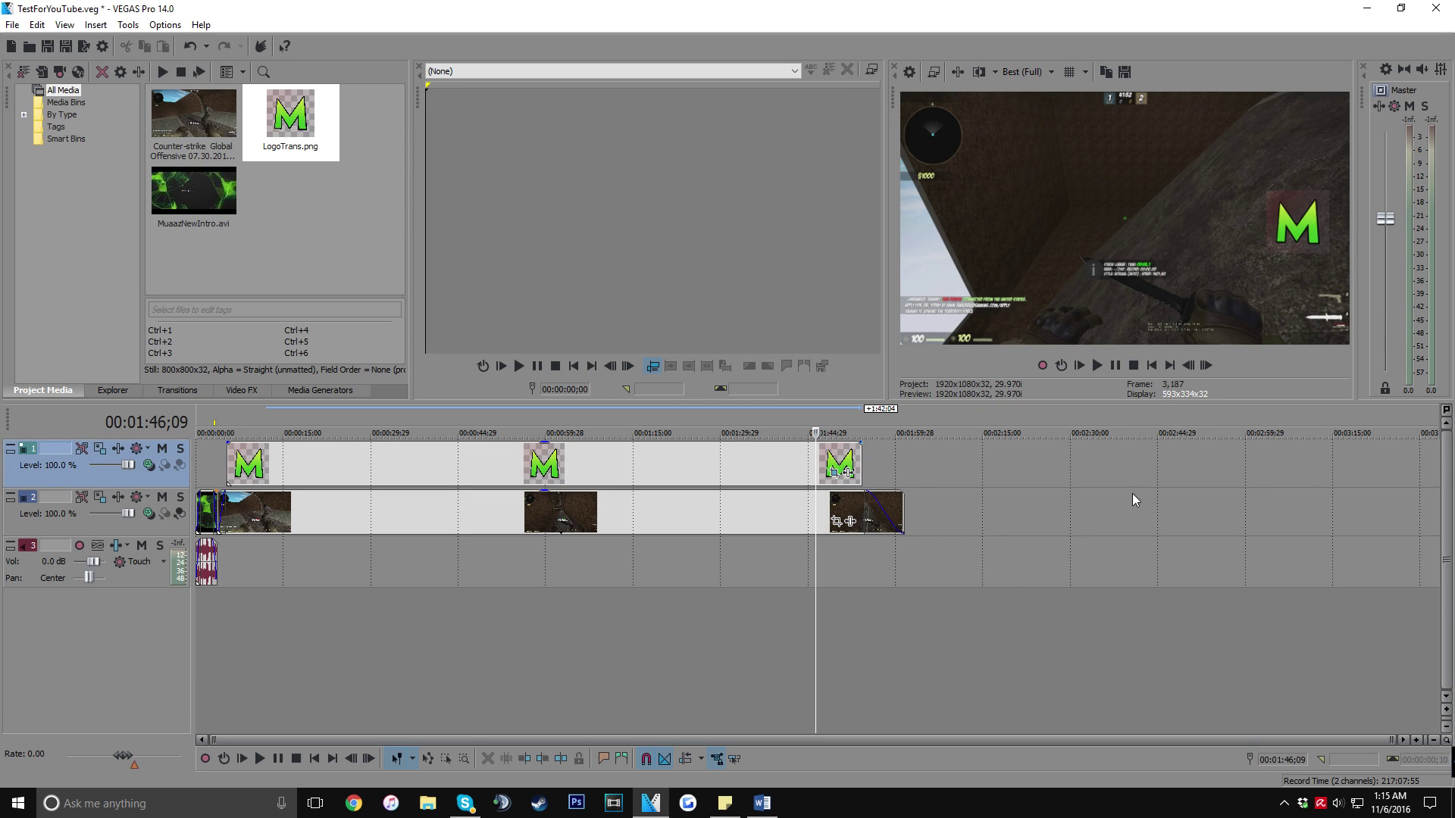
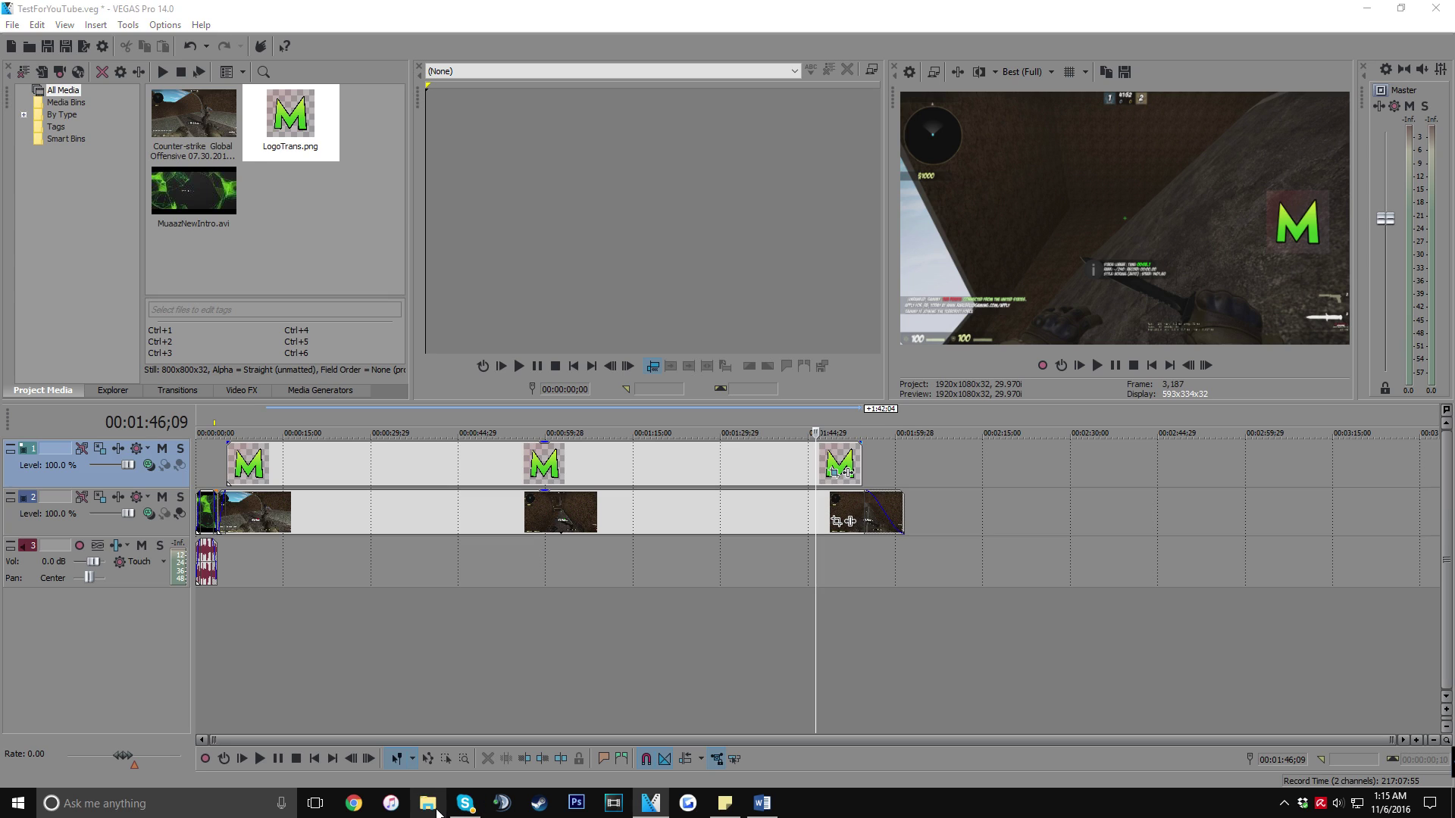
Step: Add SirensCeol - Nostalgia.mp3 from the YT Tracks folder to the audio track, starting level with the logo event
left_click(713, 321)
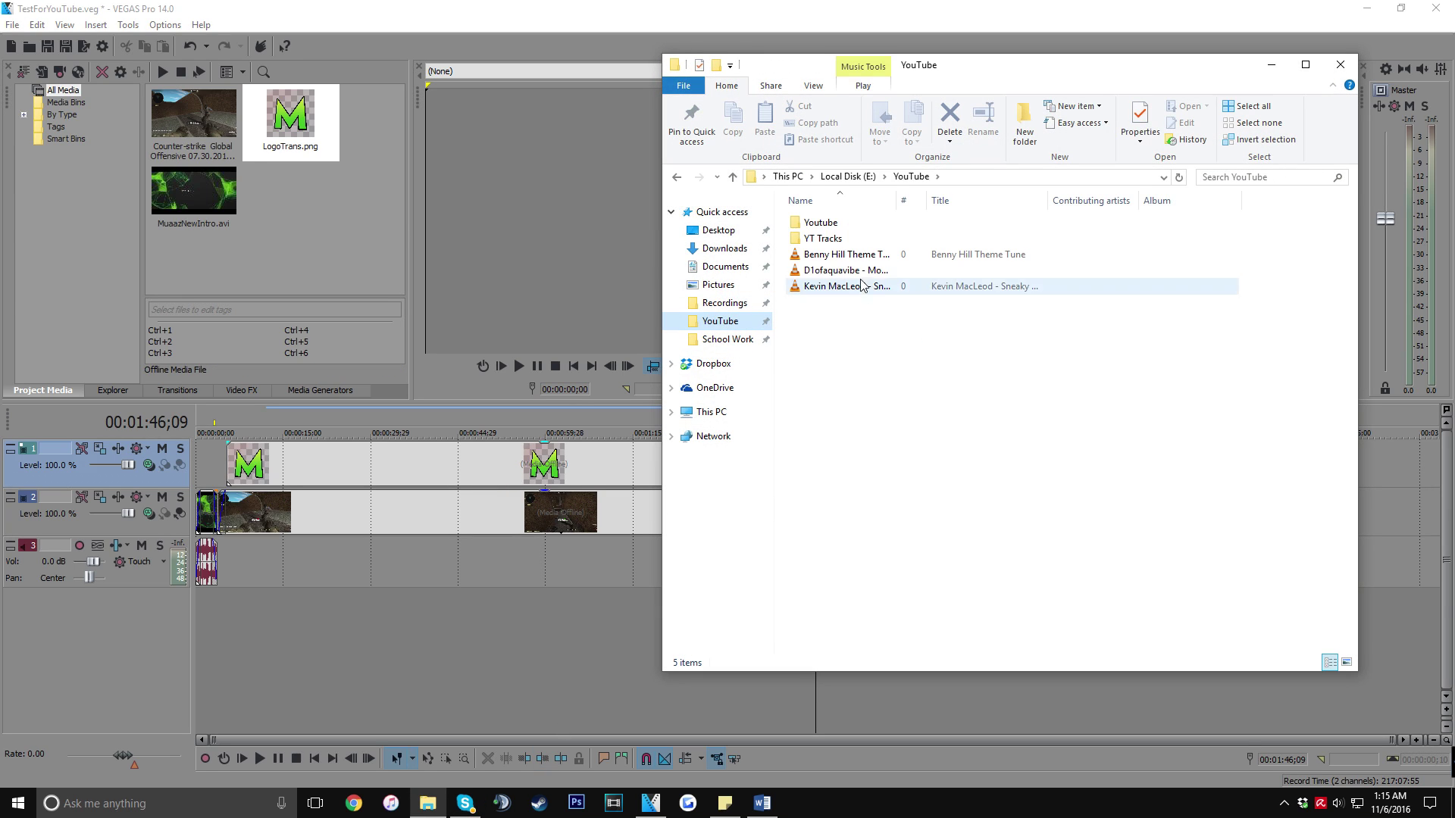
double_click(854, 237)
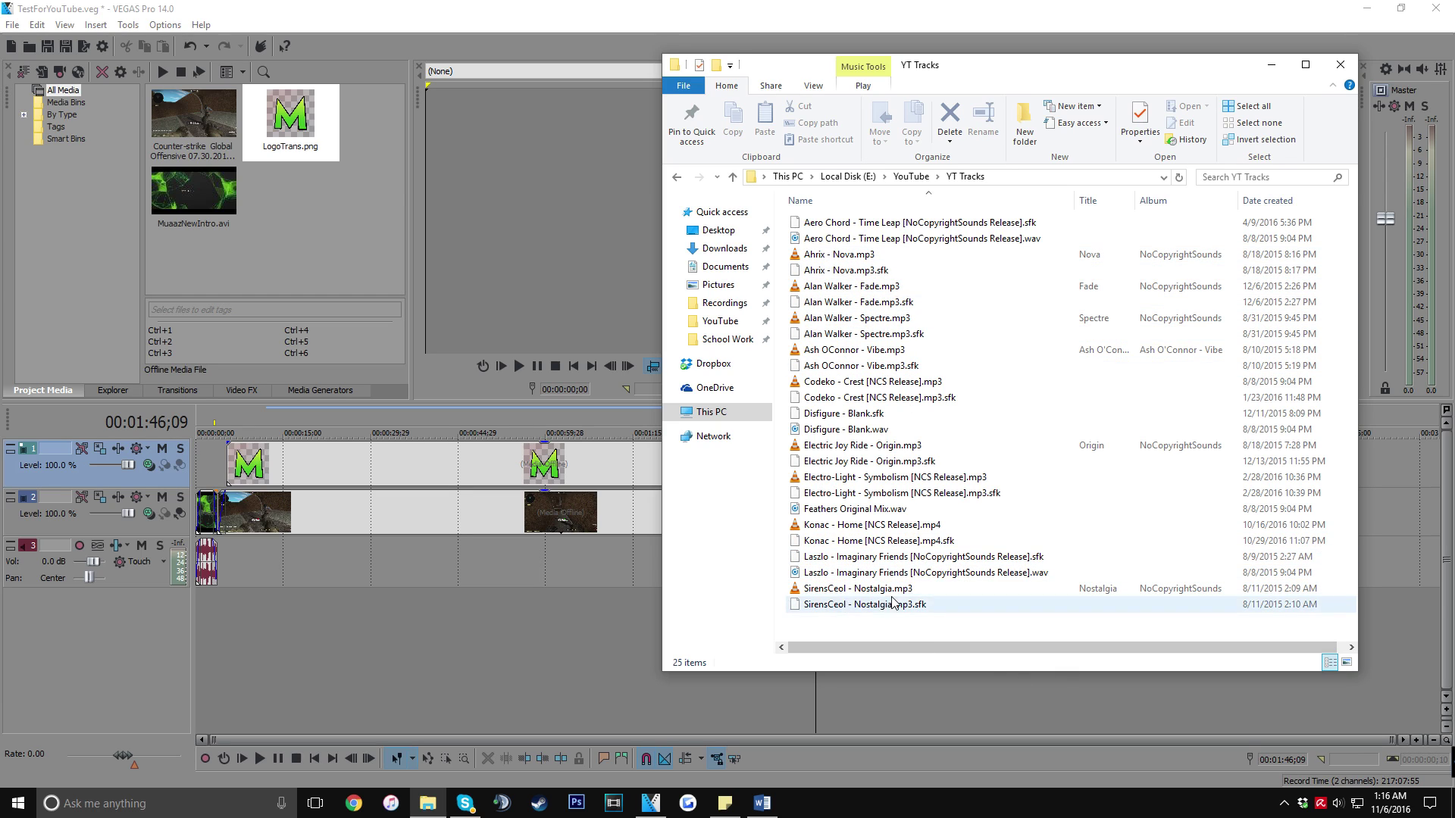
left_click_drag(934, 595, 231, 548)
scroll(230, 548, "down", 3)
left_click(434, 583)
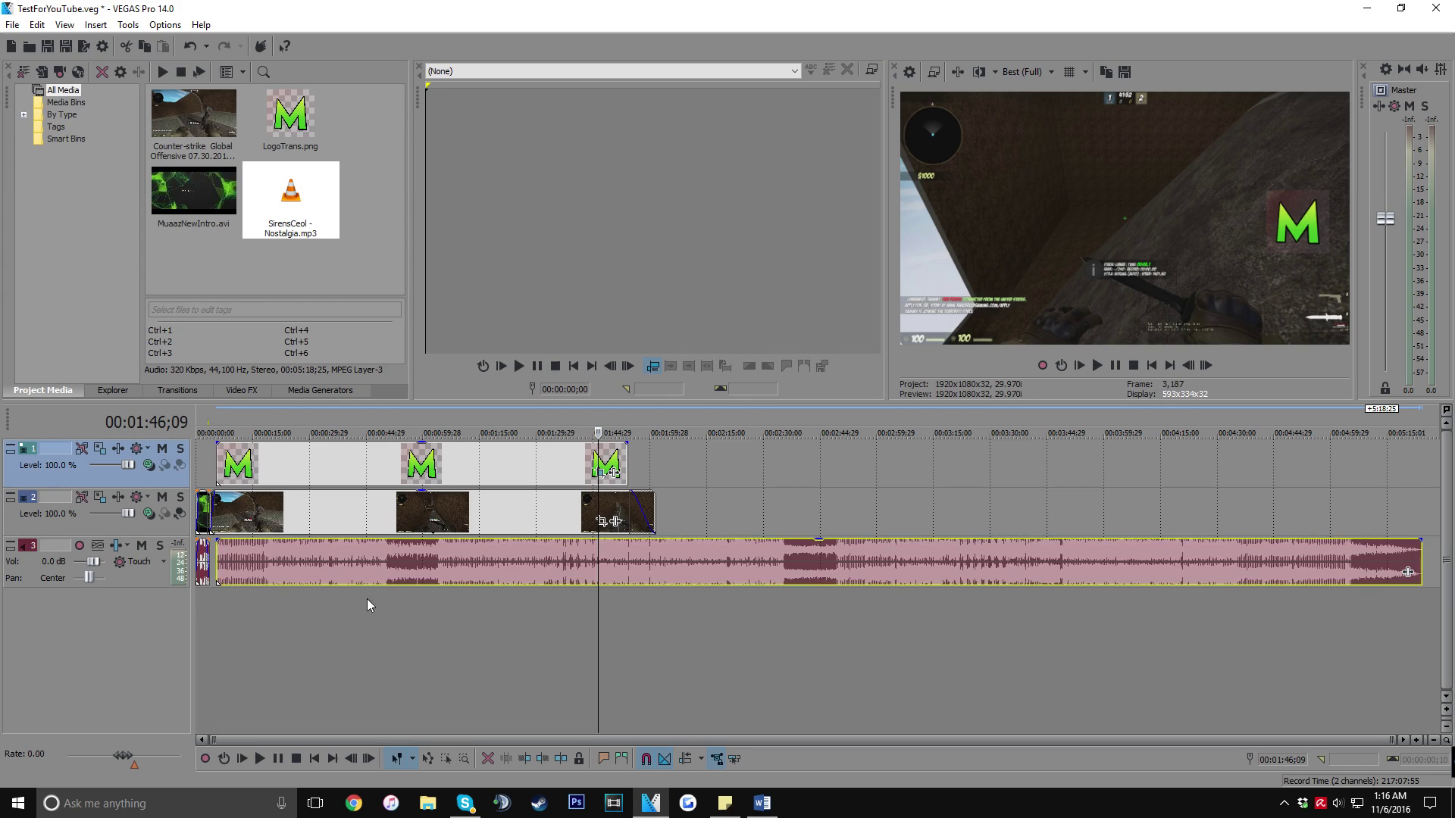
Step: Trim the end of the music at 00:02:01;17, where the gameplay video ends
scroll(375, 601, "up", 4)
left_click_drag(634, 738, 603, 728)
left_click(1078, 564)
right_click(1080, 567)
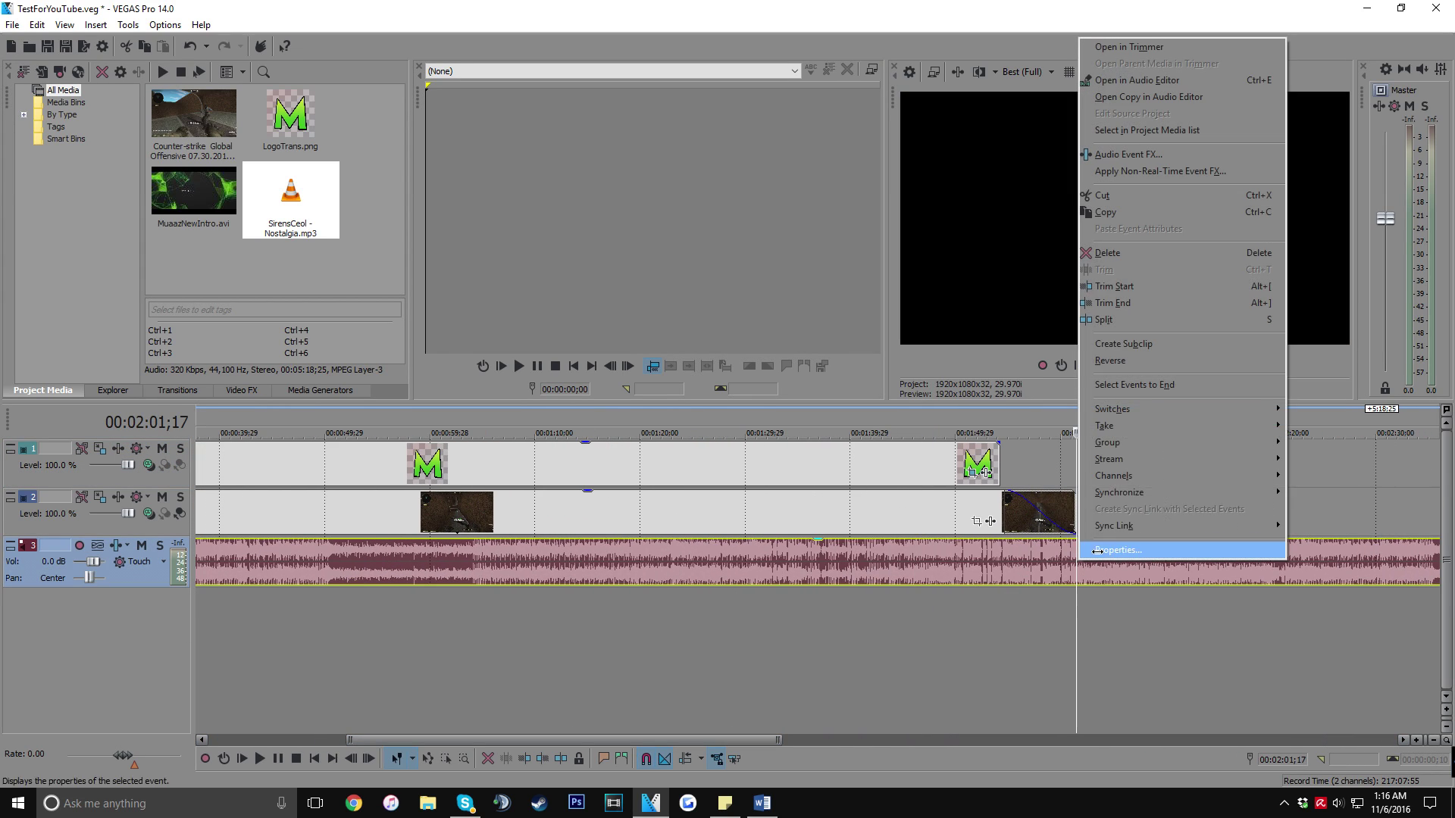
left_click(1106, 302)
left_click_drag(576, 740, 607, 740)
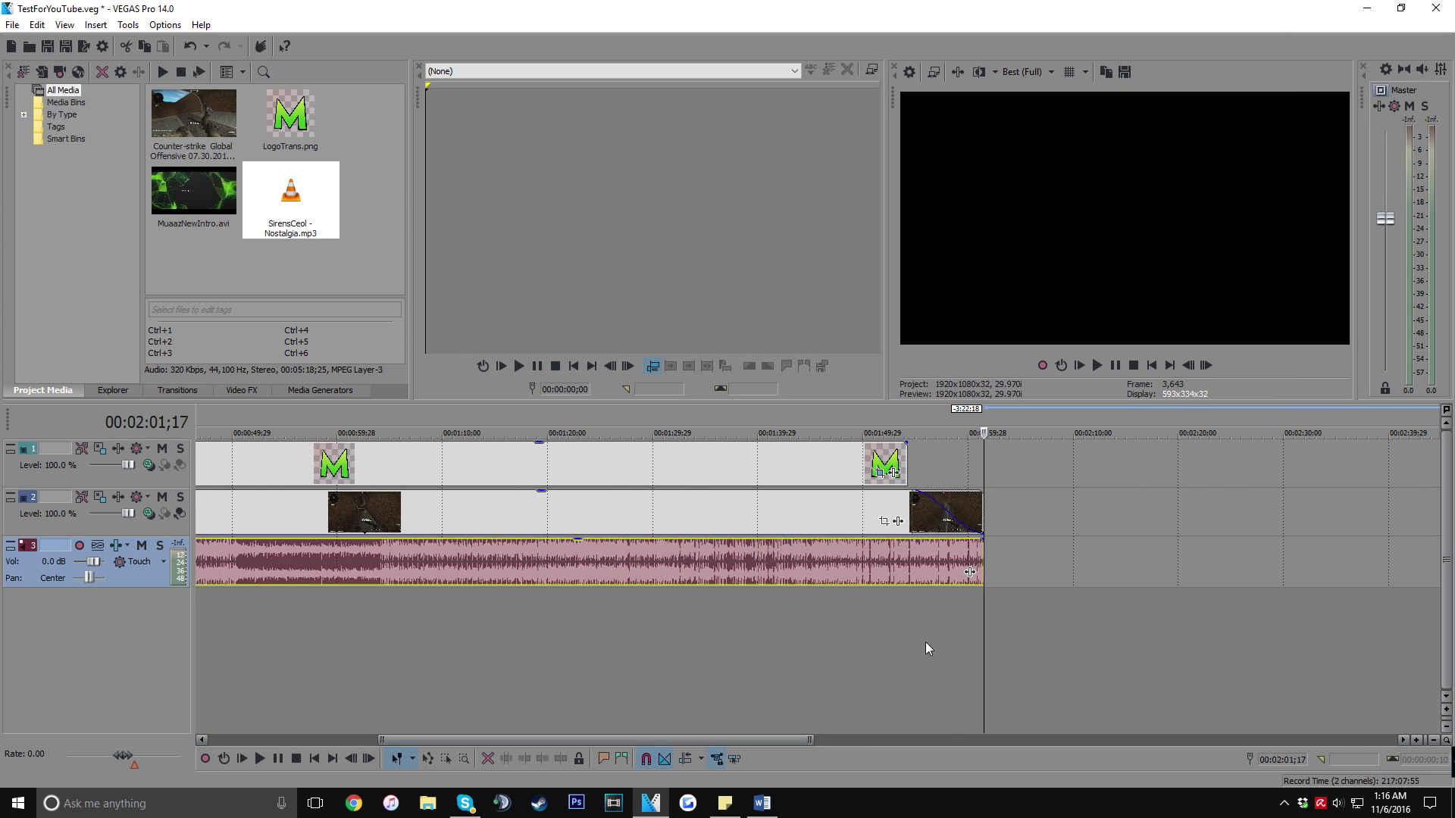
Step: Insert a new audio track above the music and move the intro's audio onto it
right_click(1072, 552)
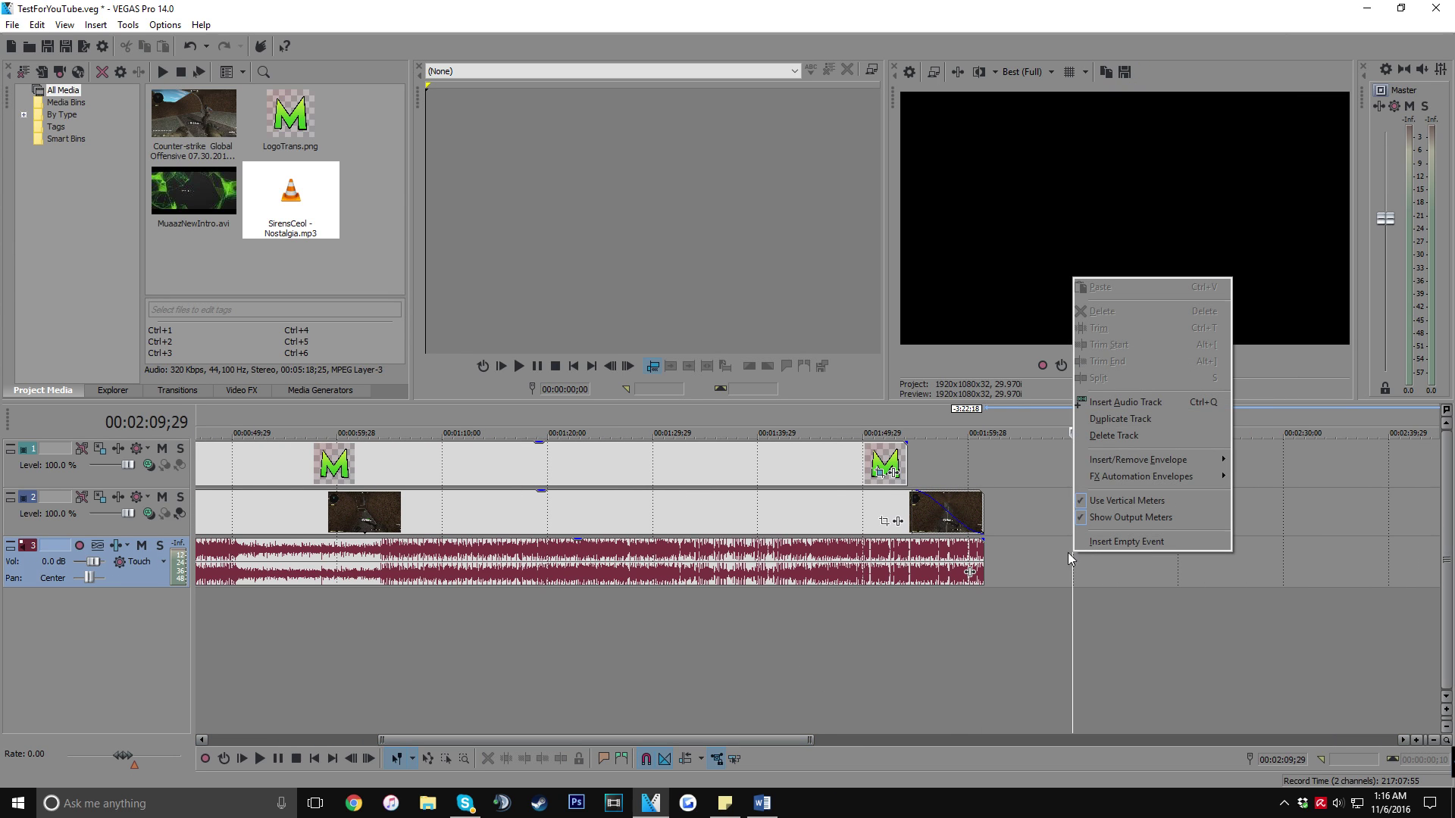
left_click(1174, 396)
left_click_drag(748, 738, 580, 739)
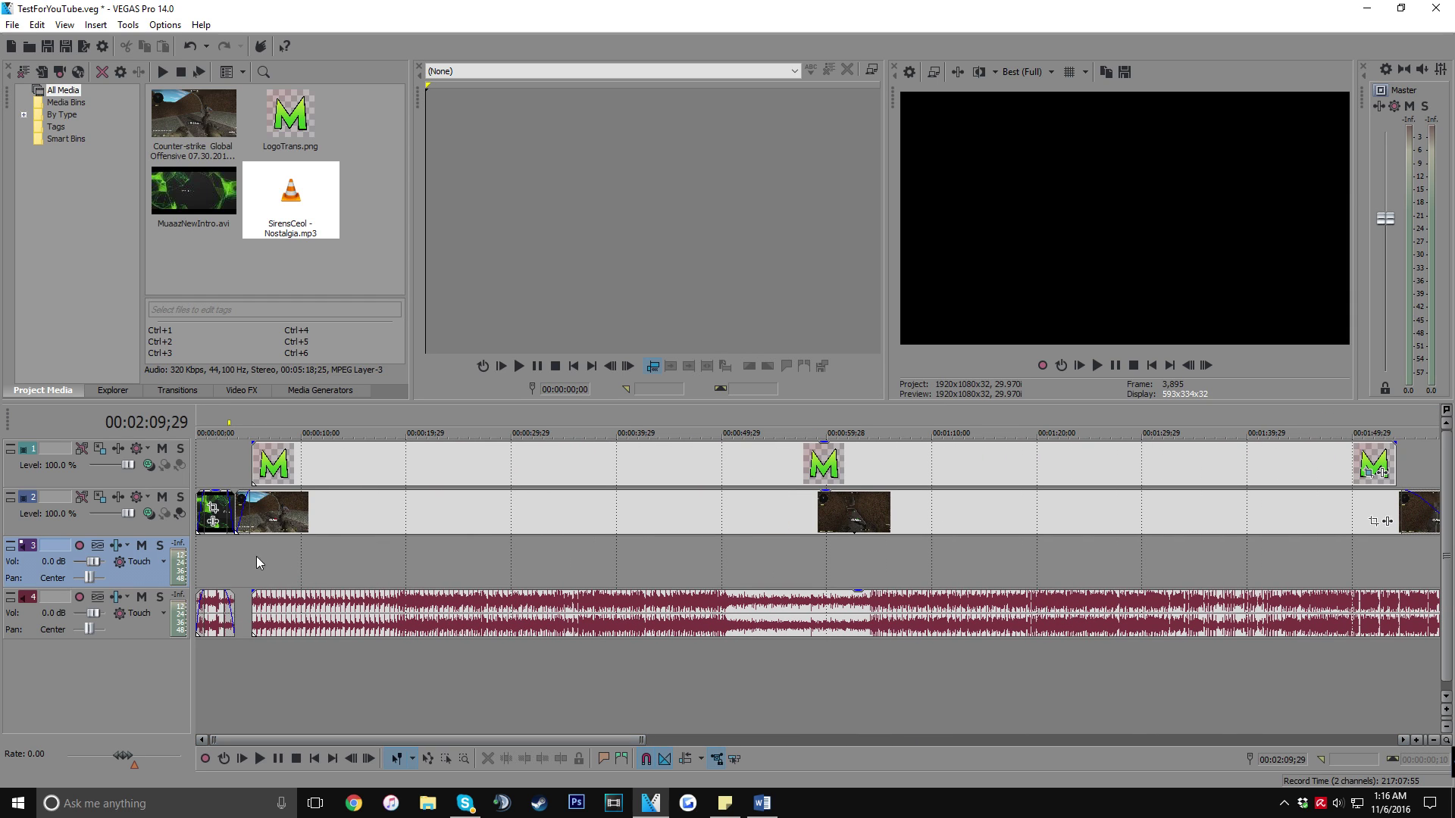
left_click_drag(210, 620, 216, 569)
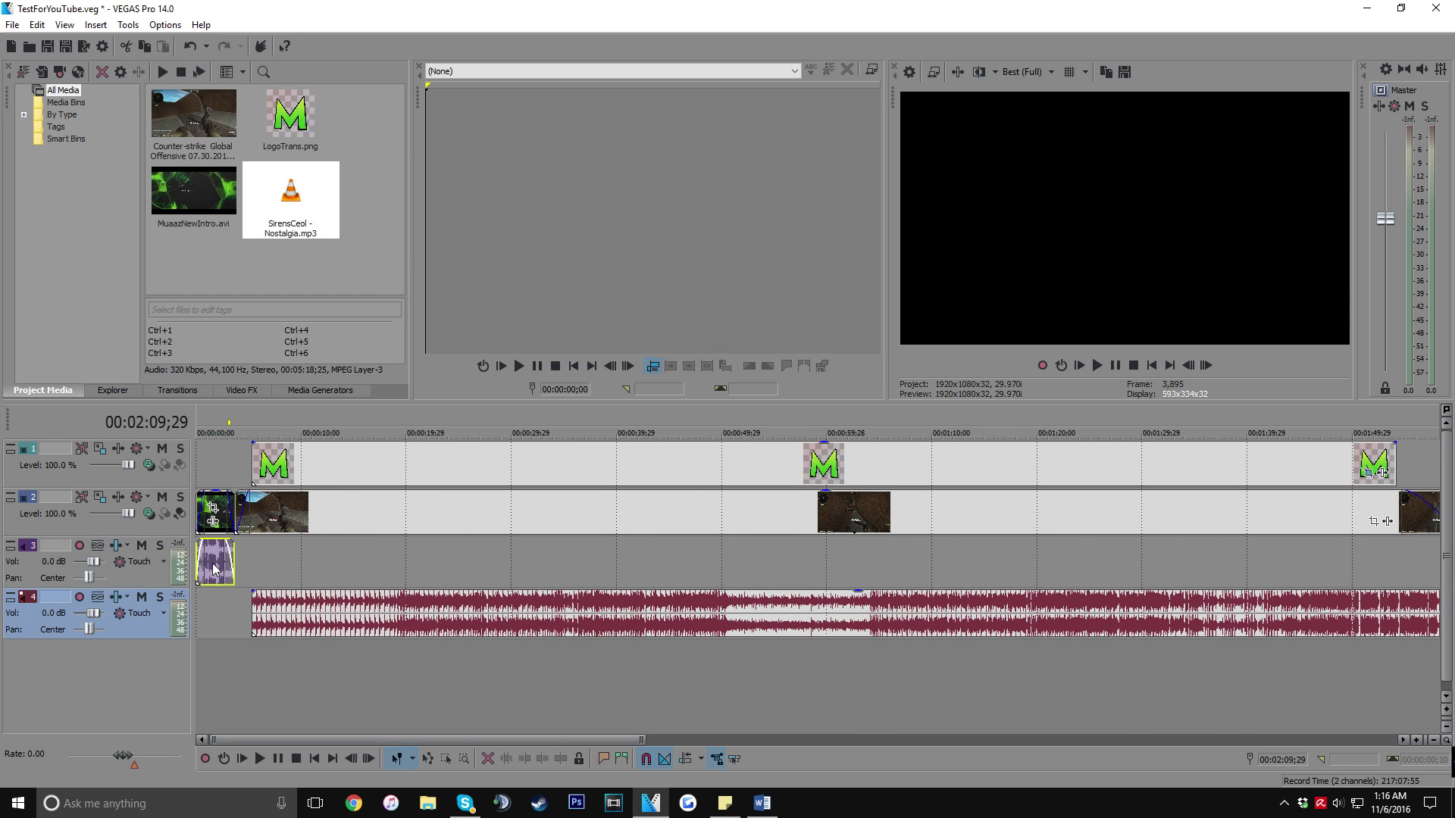
Step: Inspect the intro's video event and its audio event on their separate tracks
left_click(213, 505)
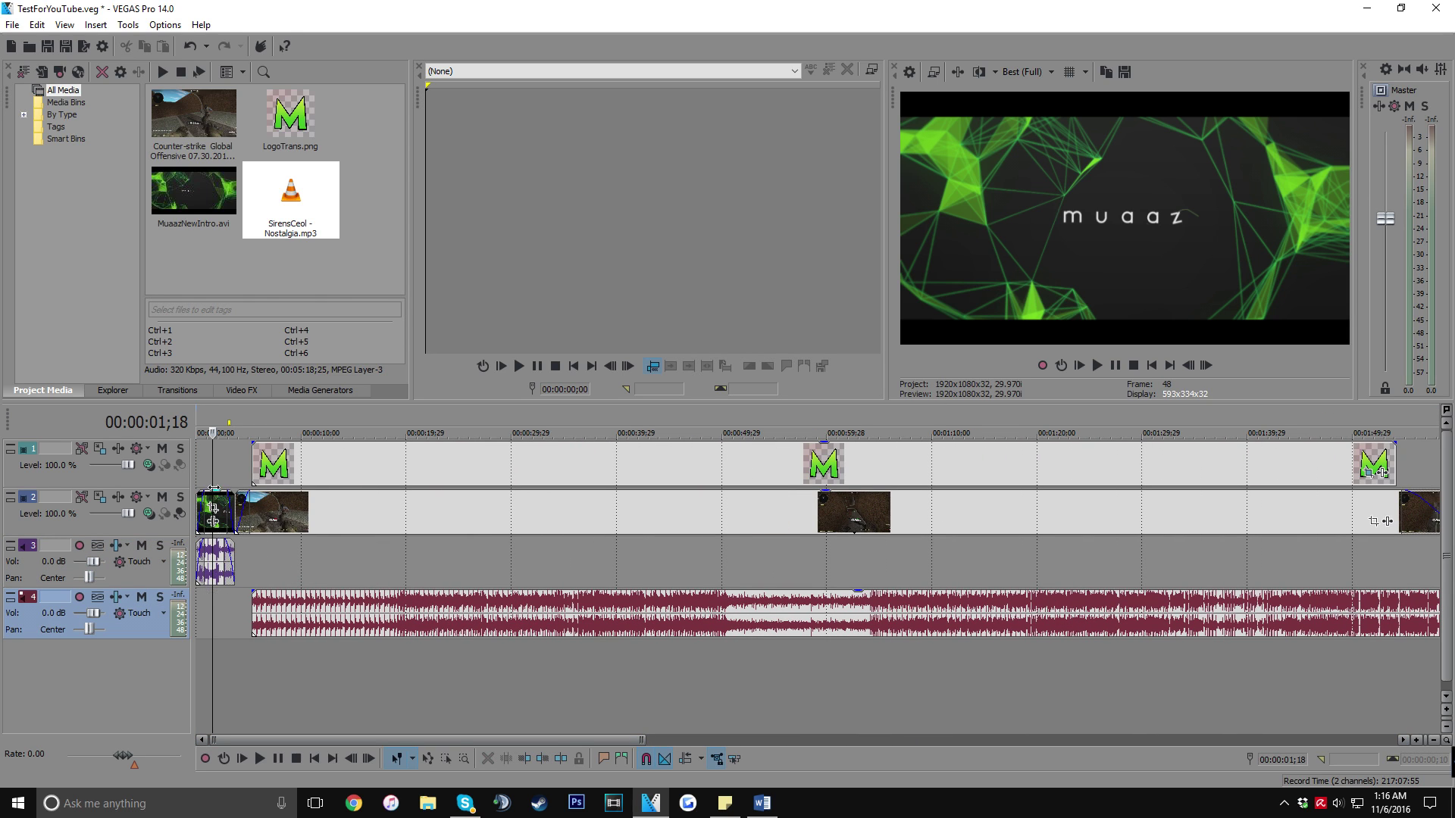
left_click(224, 575)
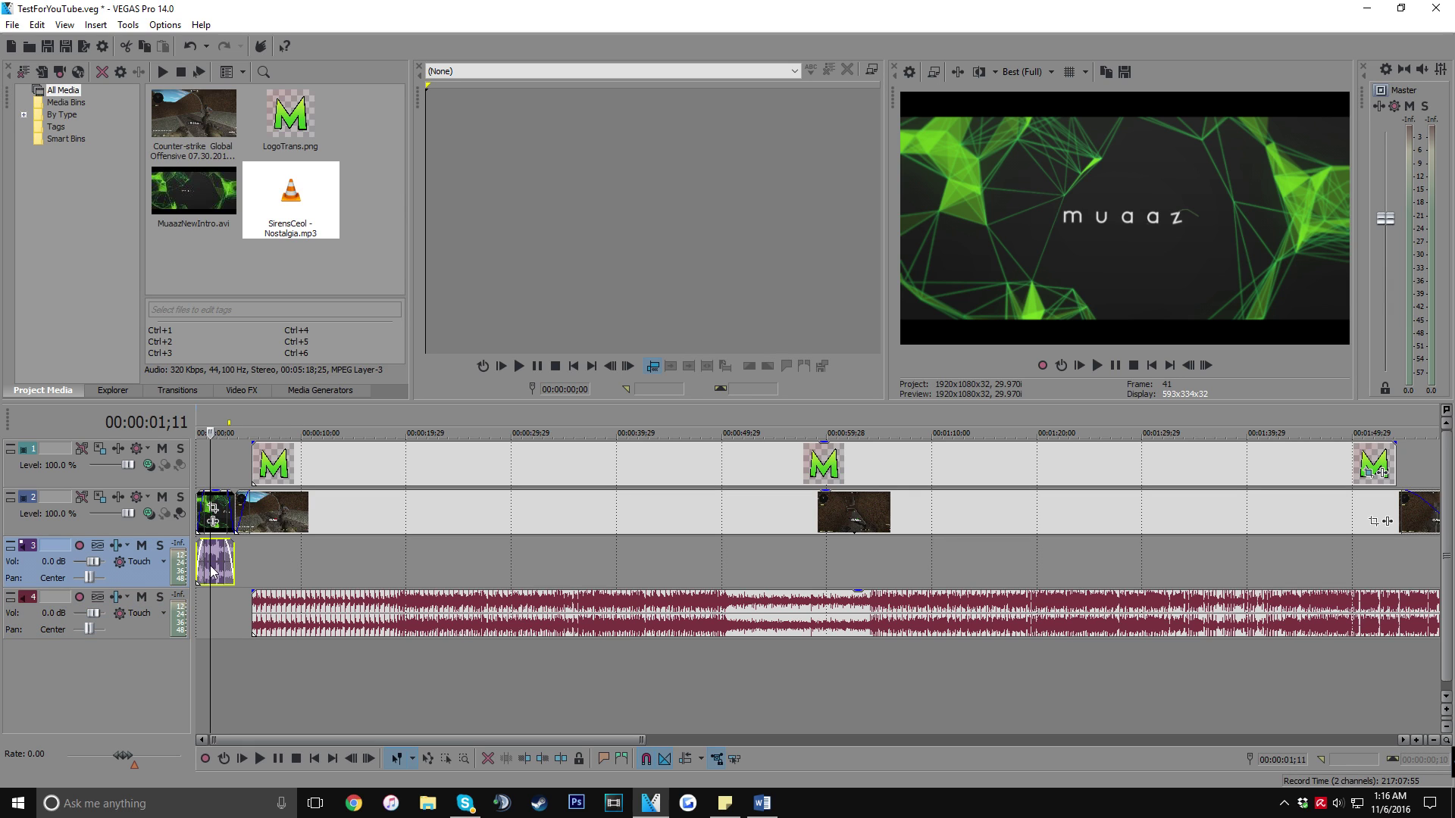
left_click(215, 504)
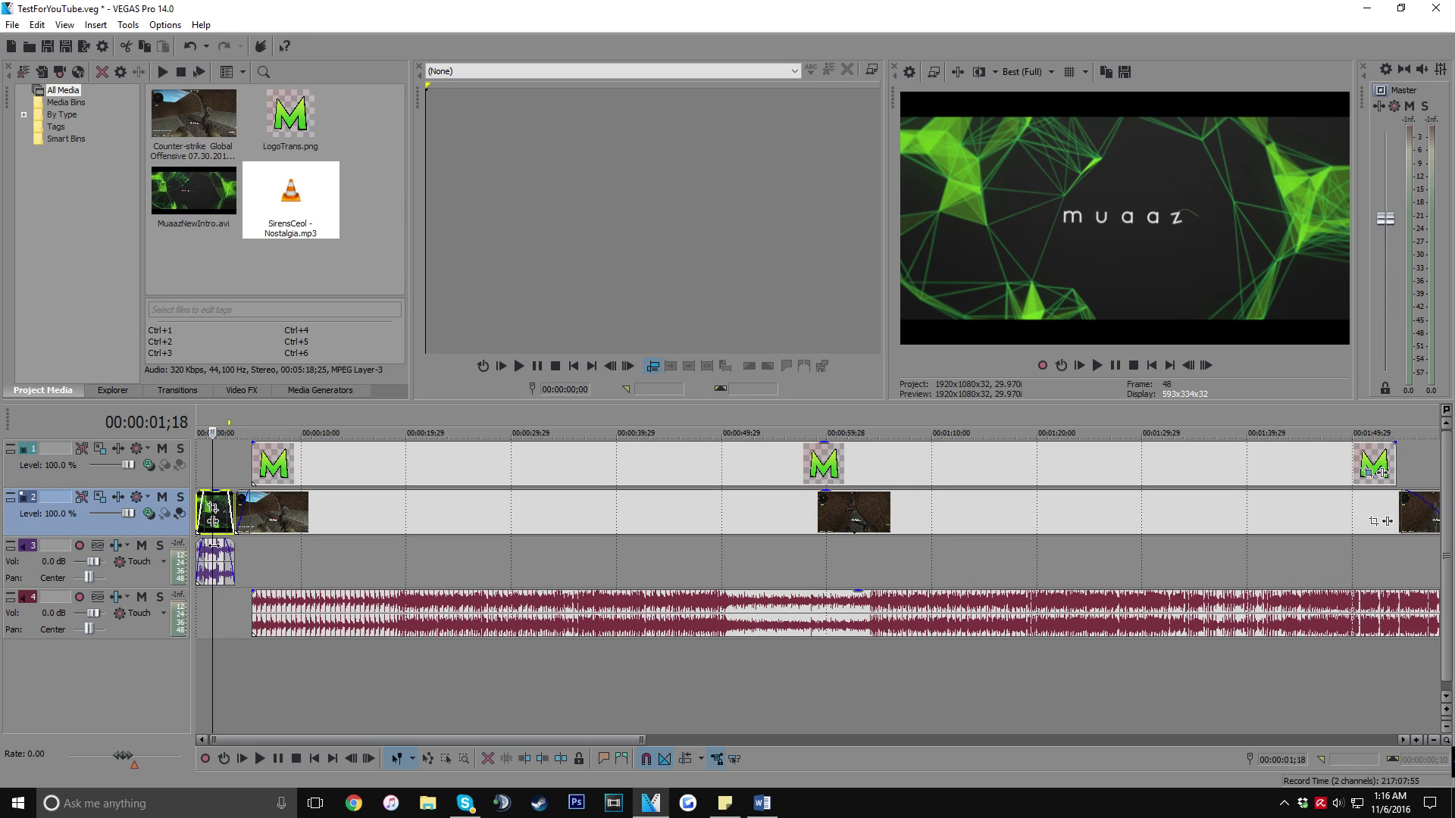
scroll(215, 506, "up", 7)
left_click(300, 514)
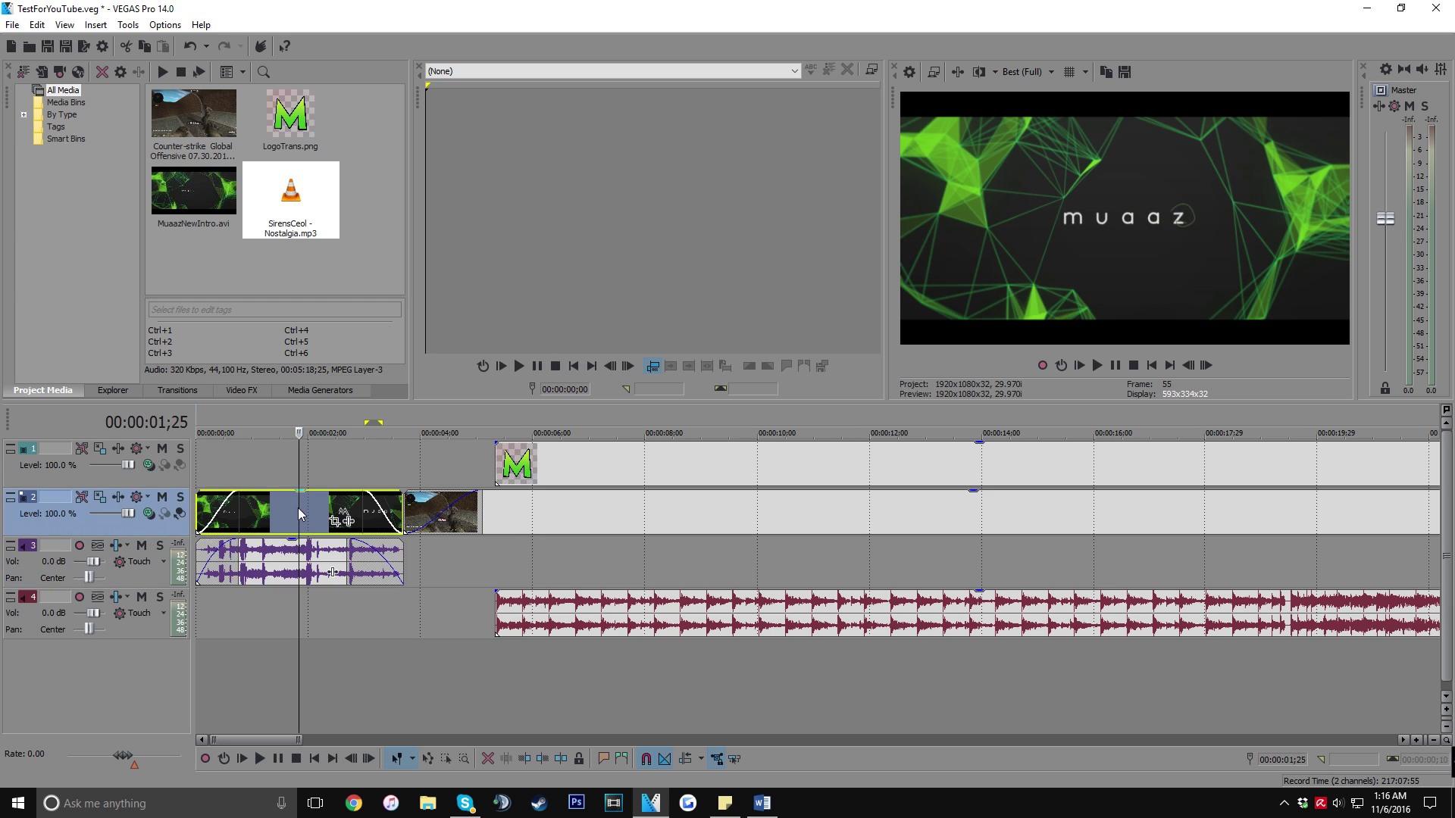
Step: Lower the music event's gain well below full level and set the music track's volume to -26.5 dB
scroll(559, 603, "down", 3)
left_click_drag(532, 608, 476, 611)
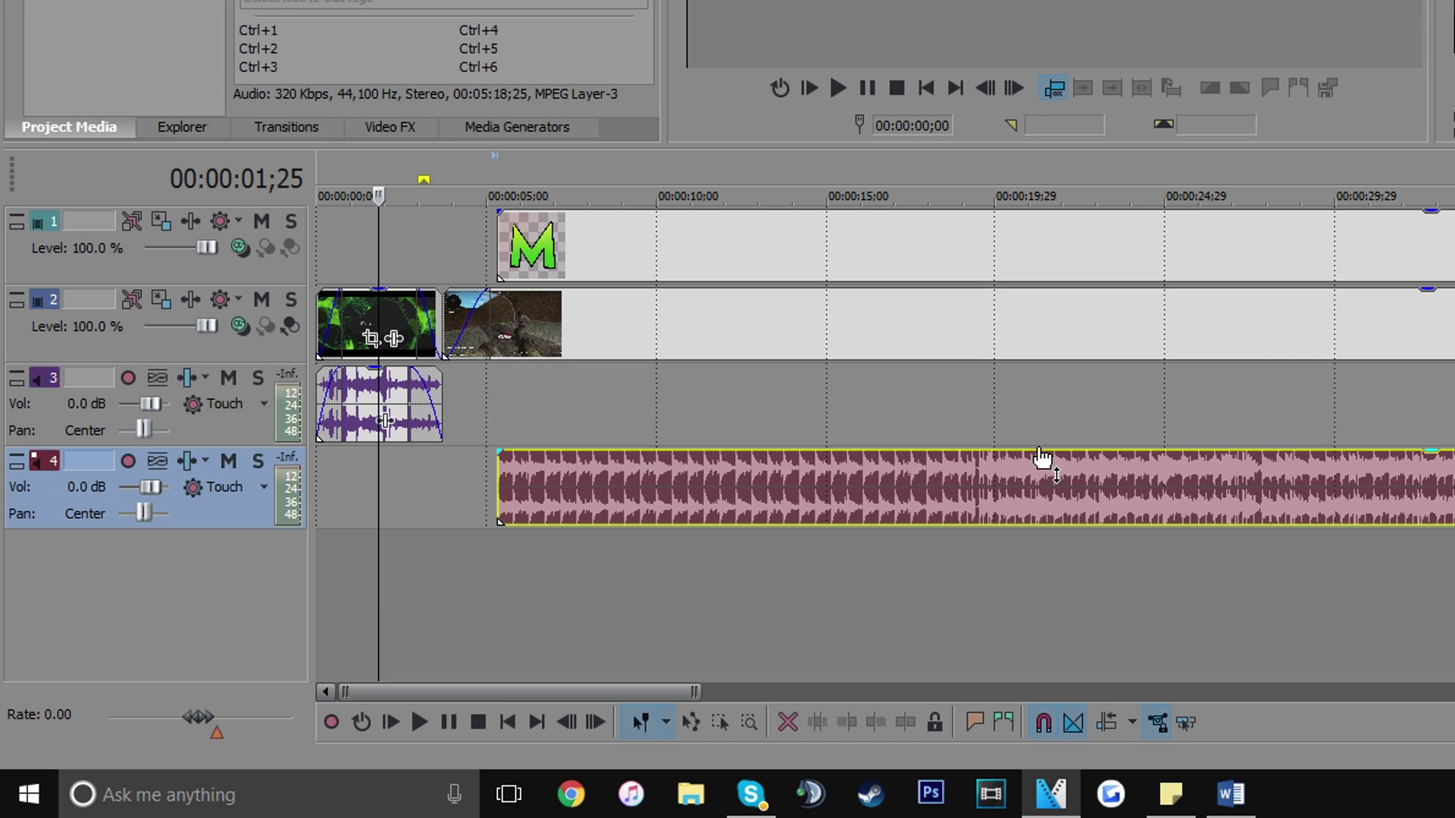
left_click_drag(1043, 458, 1069, 473)
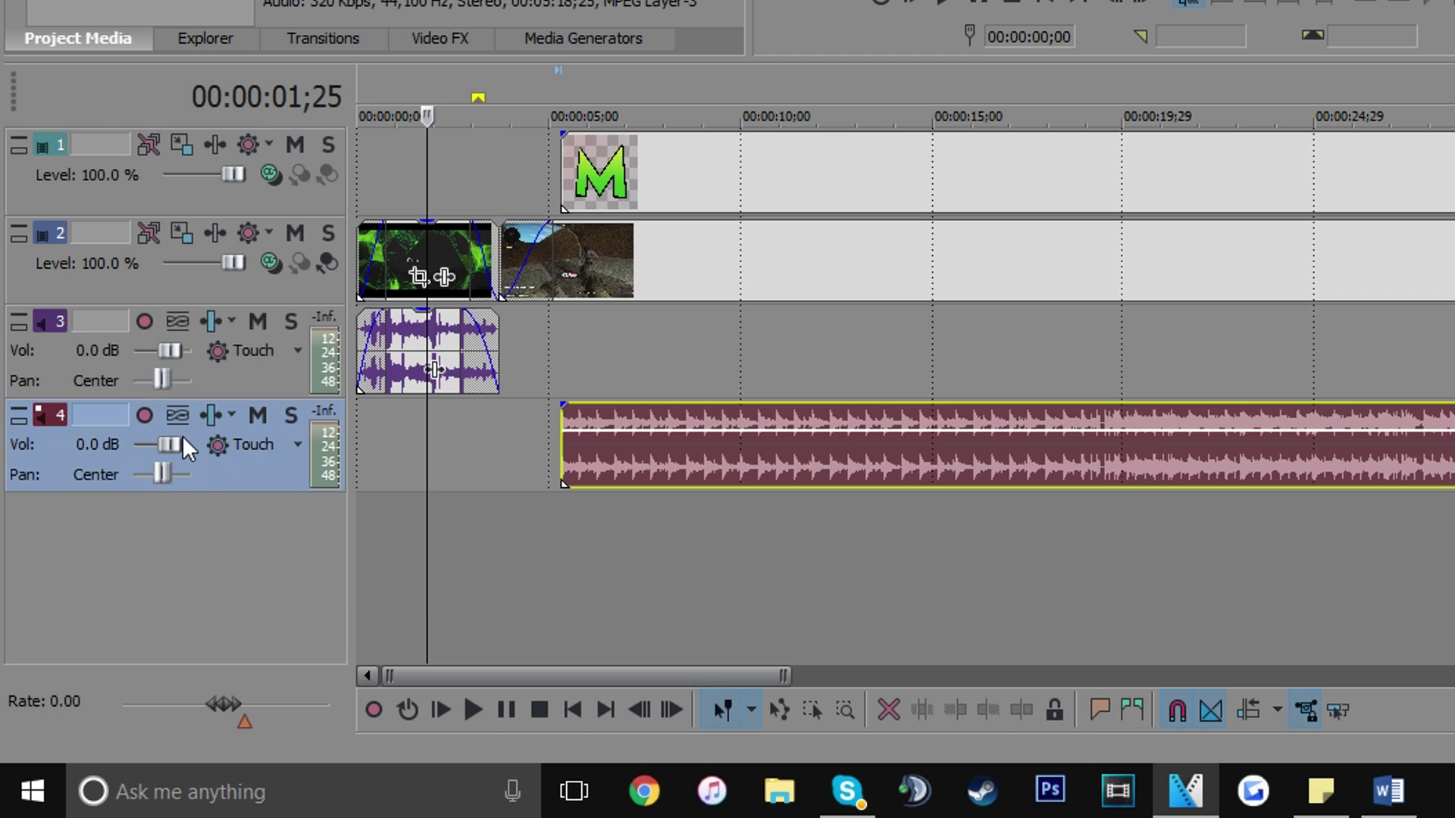
left_click_drag(144, 437, 147, 435)
left_click_drag(857, 442, 843, 477)
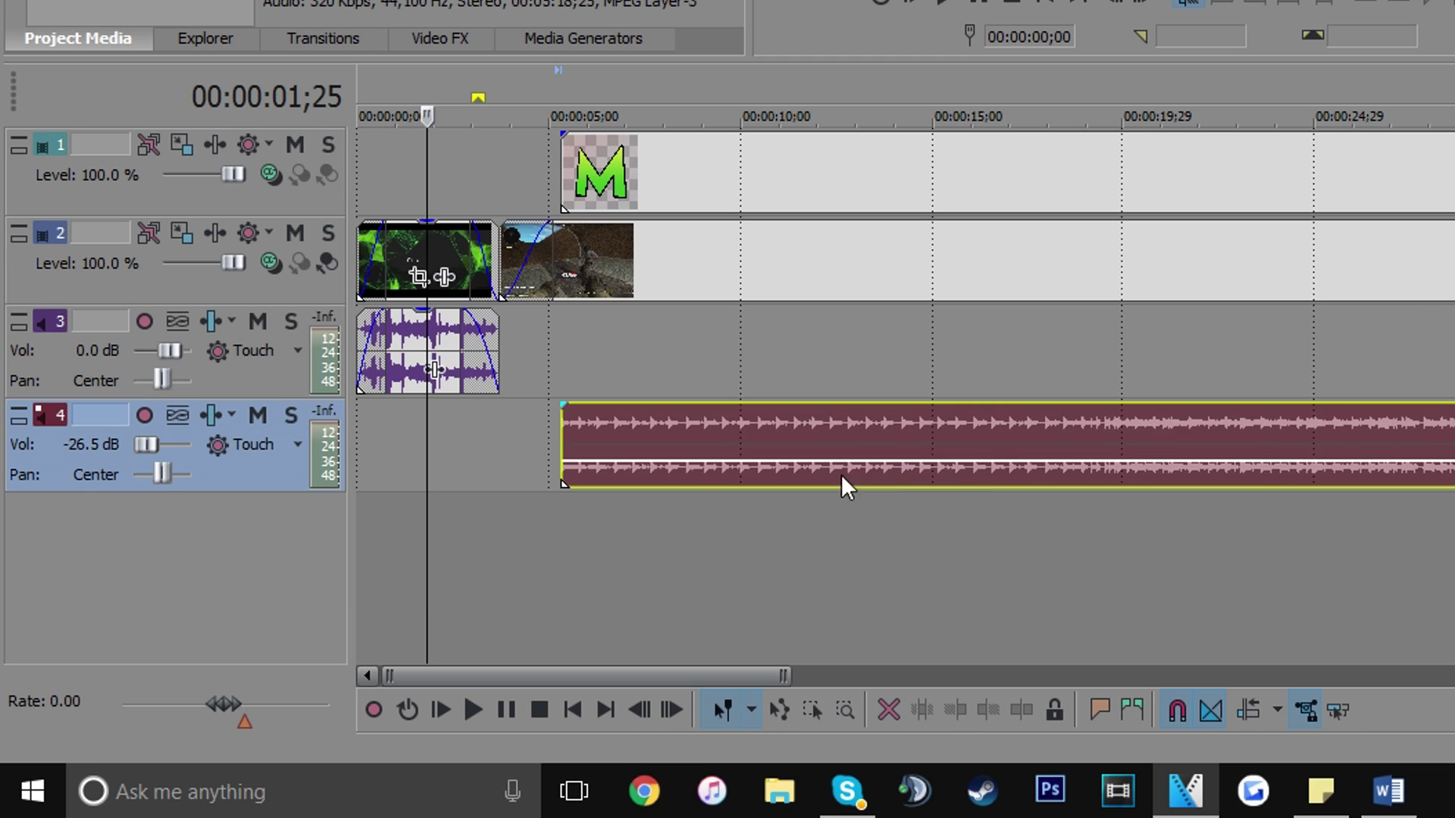
Step: Add a fade-in of about 9 seconds at the start of the music event
left_click_drag(306, 588, 490, 594)
left_click(292, 661)
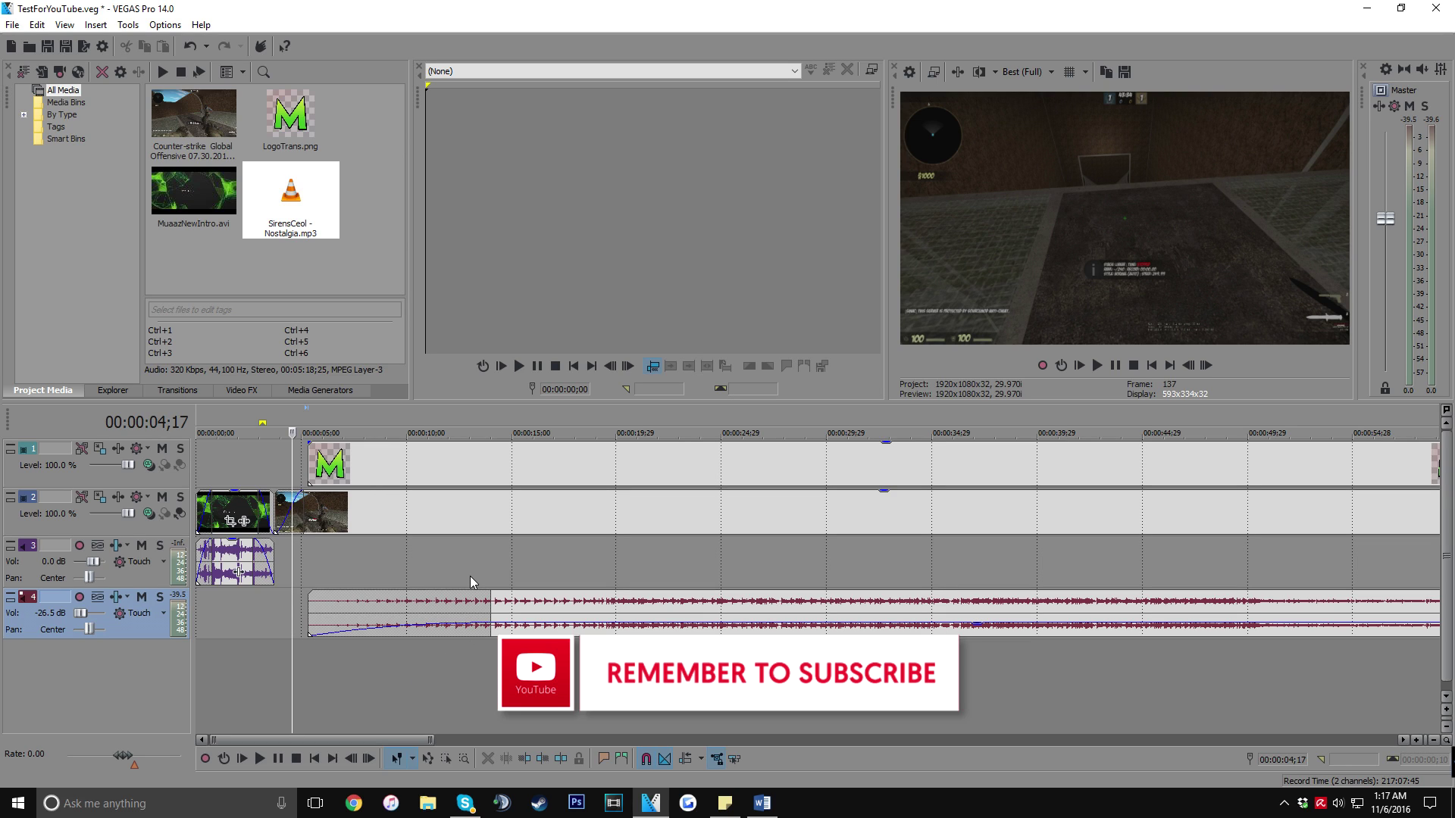
left_click(757, 561)
Step: Trim the end of the music back to where the logo event ends
scroll(530, 651, "down", 3)
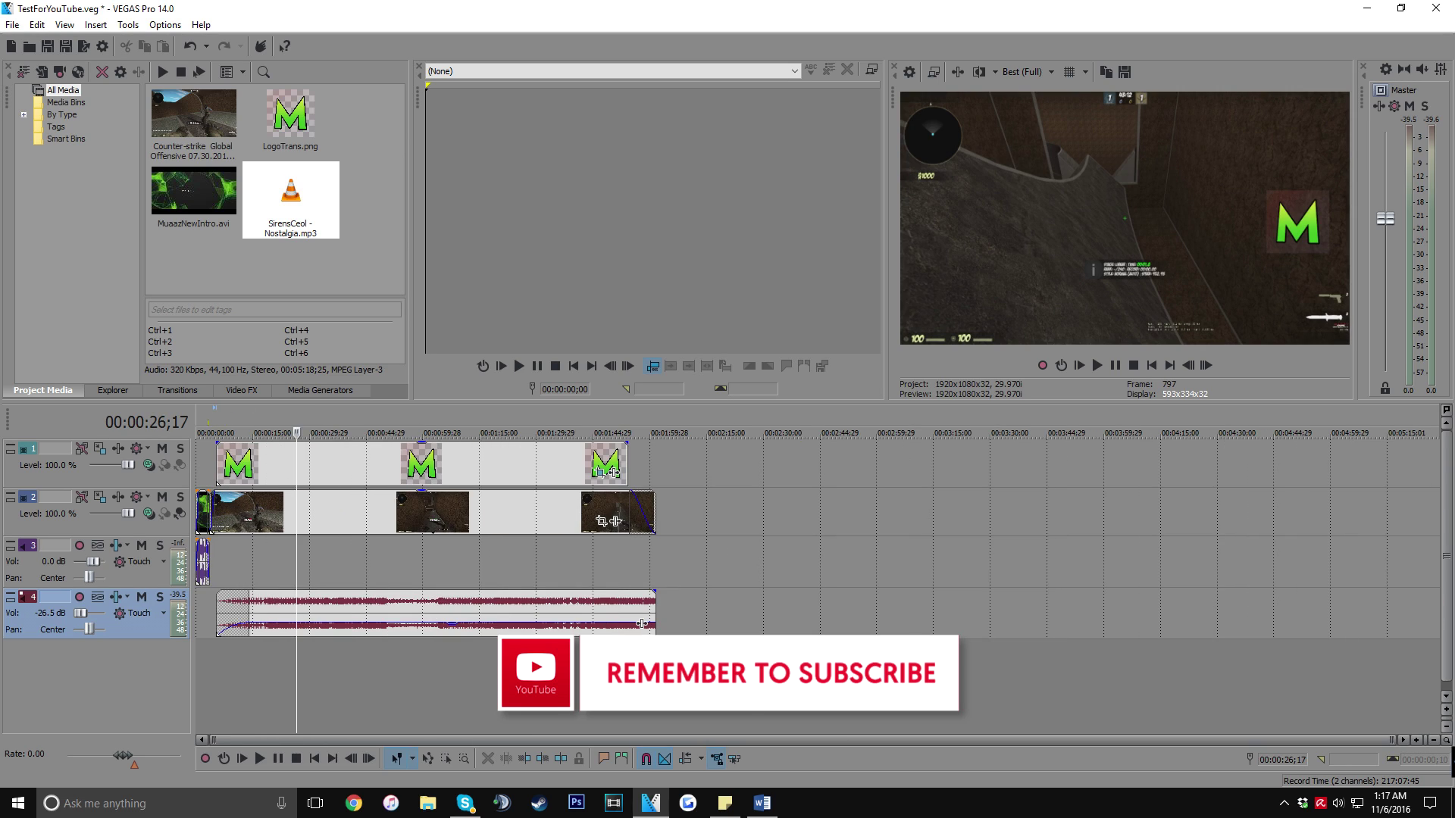
scroll(434, 652, "up", 1)
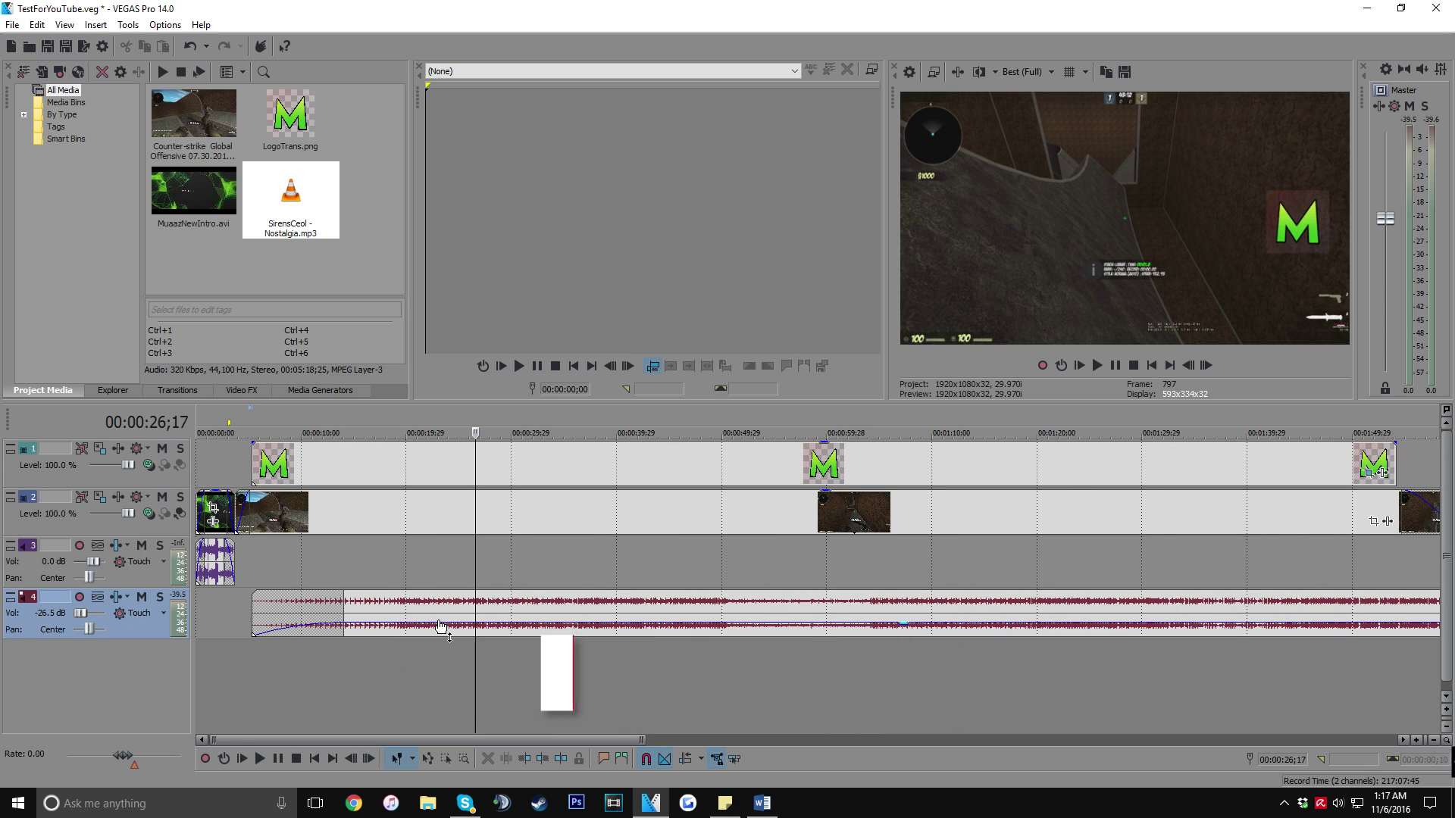
left_click_drag(493, 740, 635, 675)
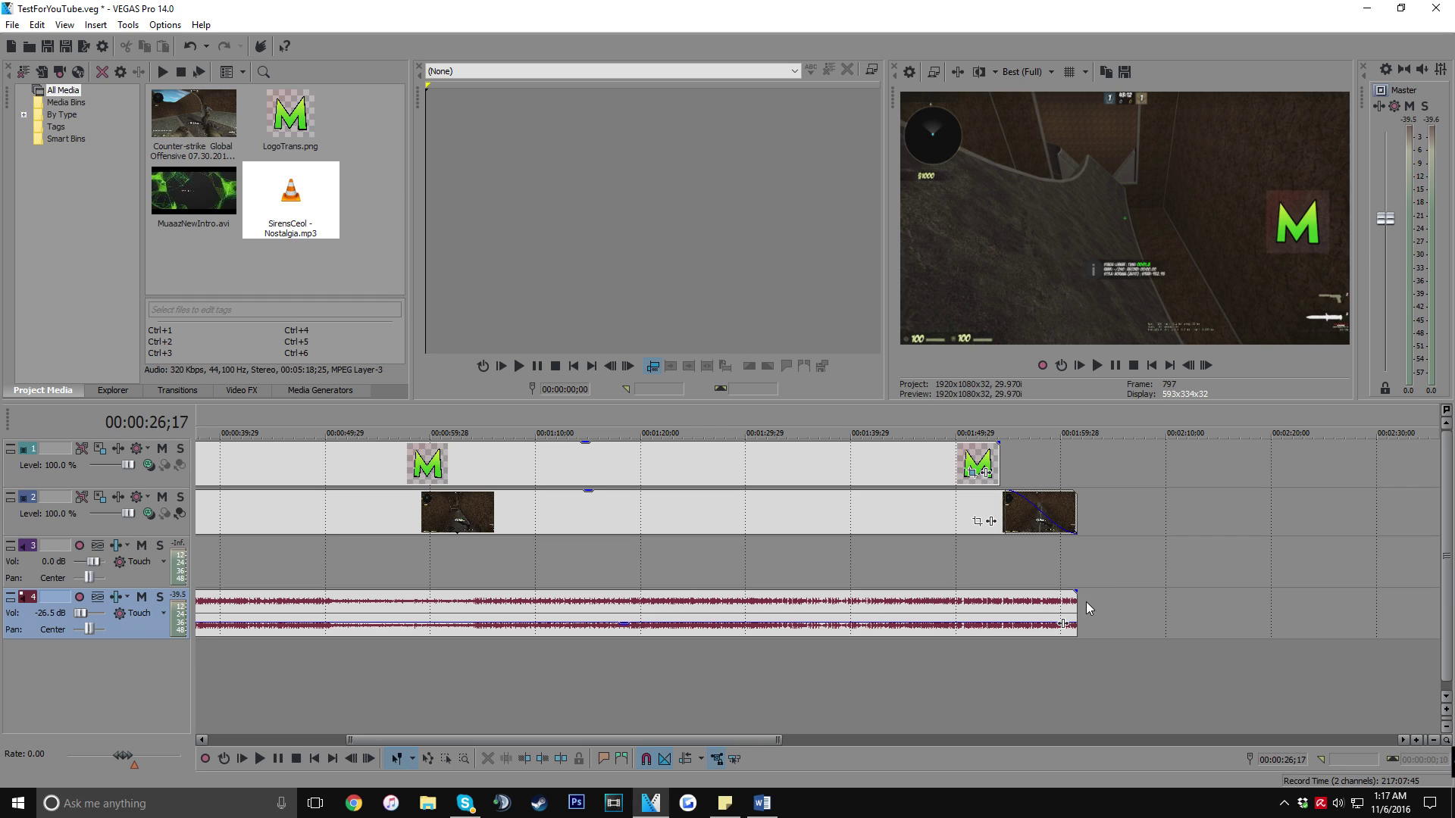
left_click_drag(1072, 604, 1000, 584)
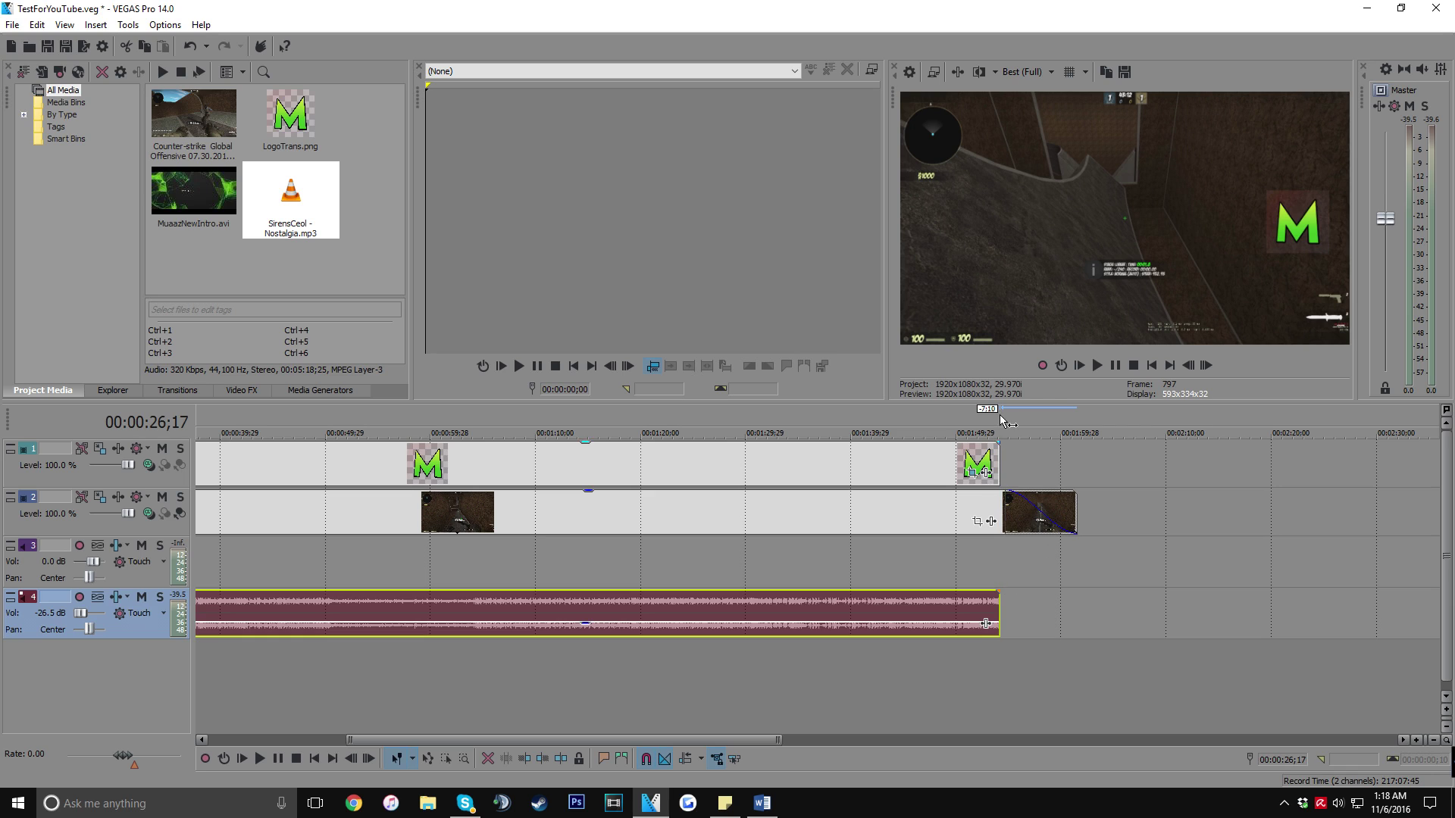
Step: Play the gameplay's ending from 00:01:54;05, where the logo and music stop, to check its fade-out
left_click(983, 452)
left_click(1002, 530)
left_click(996, 564)
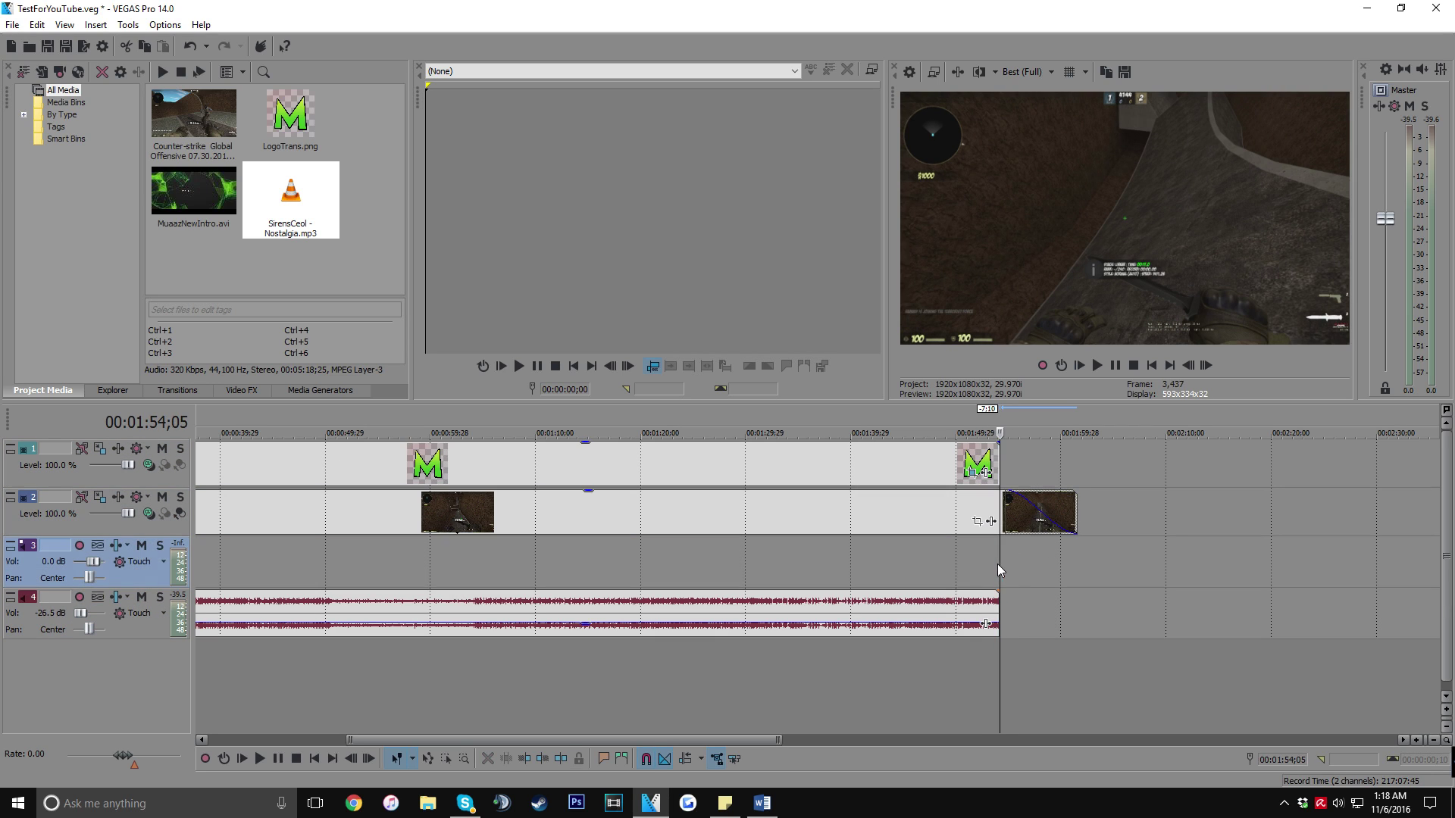
key("space")
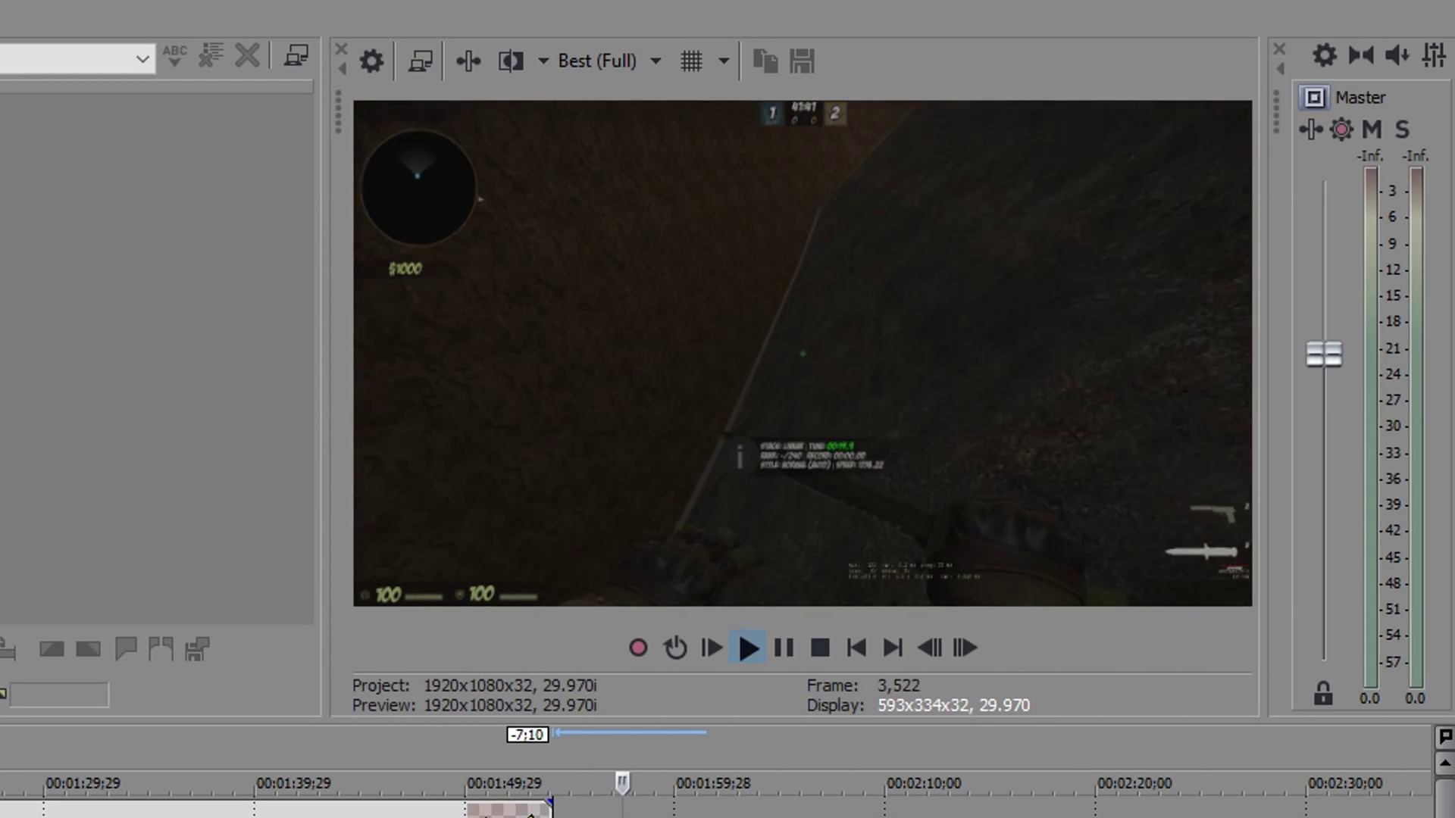
left_click(471, 553)
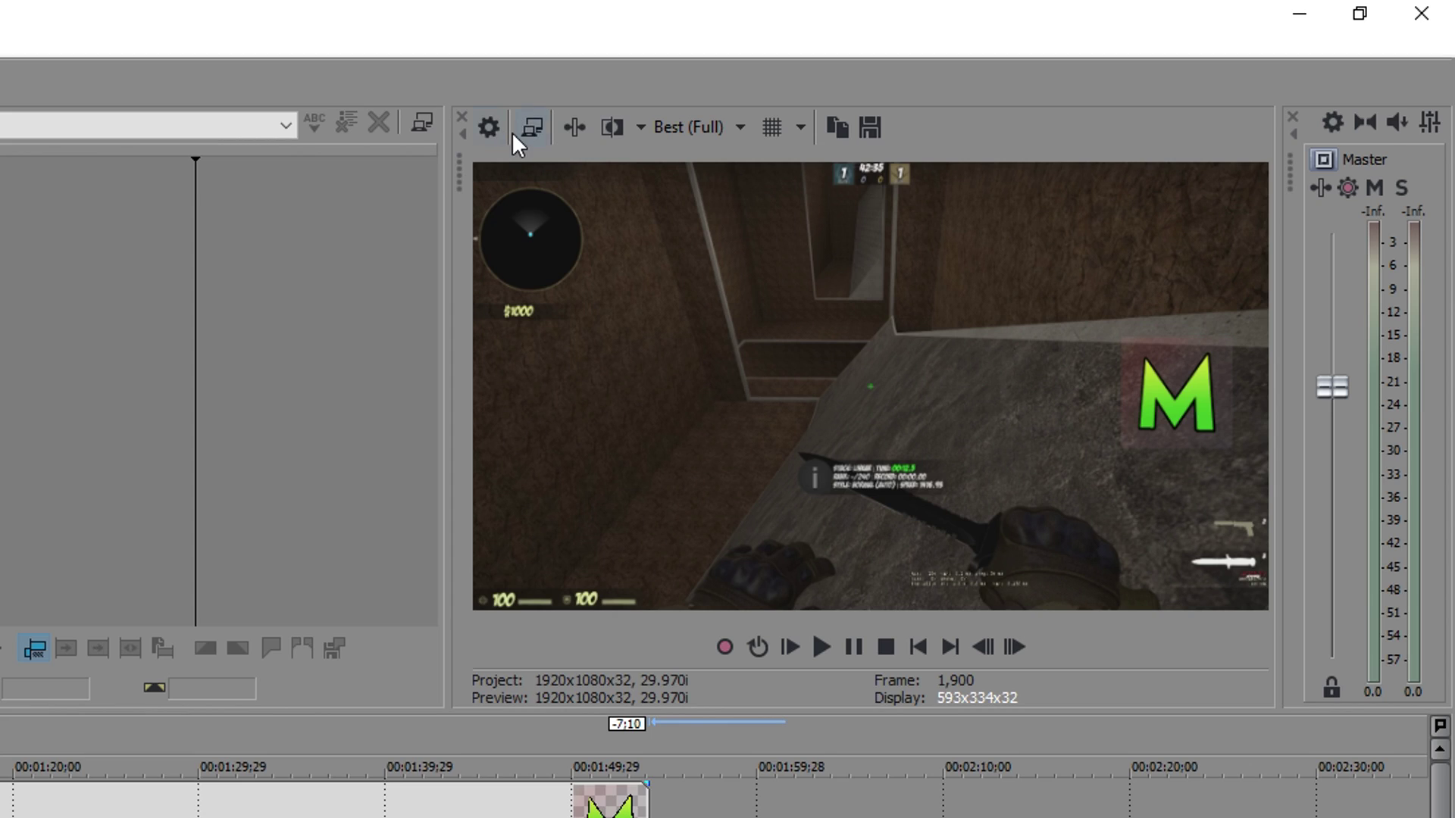
Step: Open the project's video properties and choose the HD 1080-24p (1920x1080, 23.976 fps) template
left_click(495, 134)
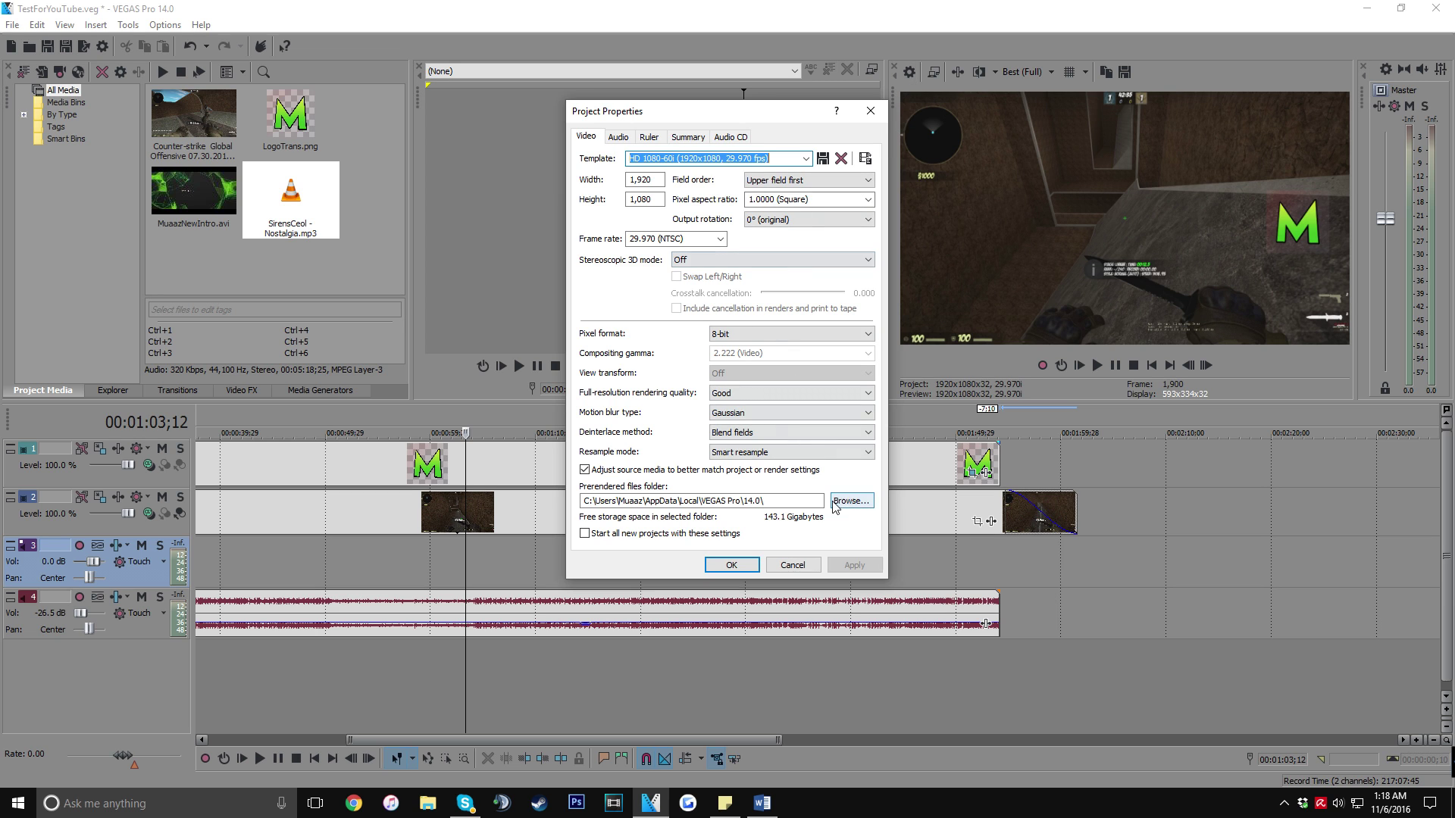
left_click(797, 161)
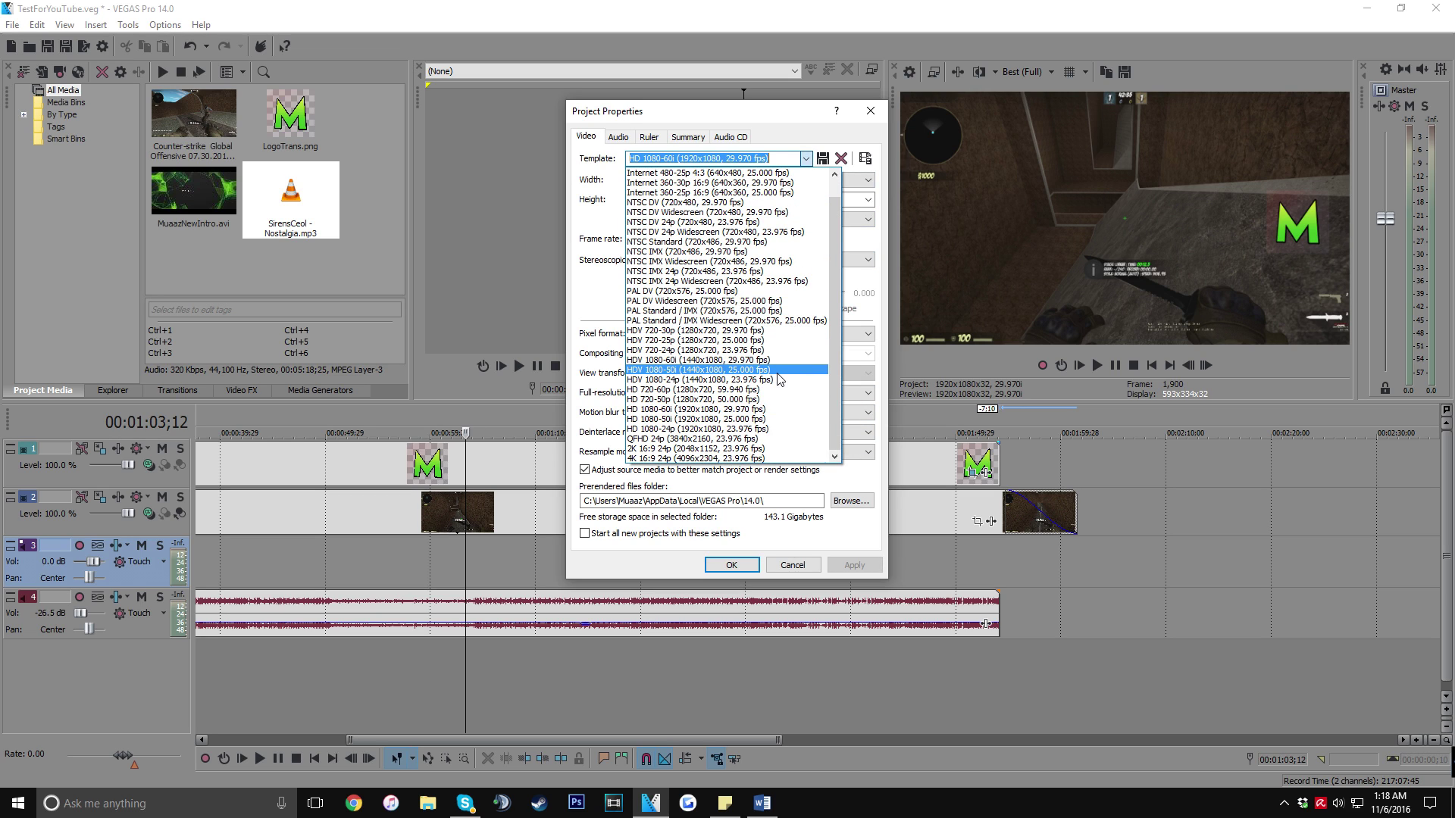
key("Down")
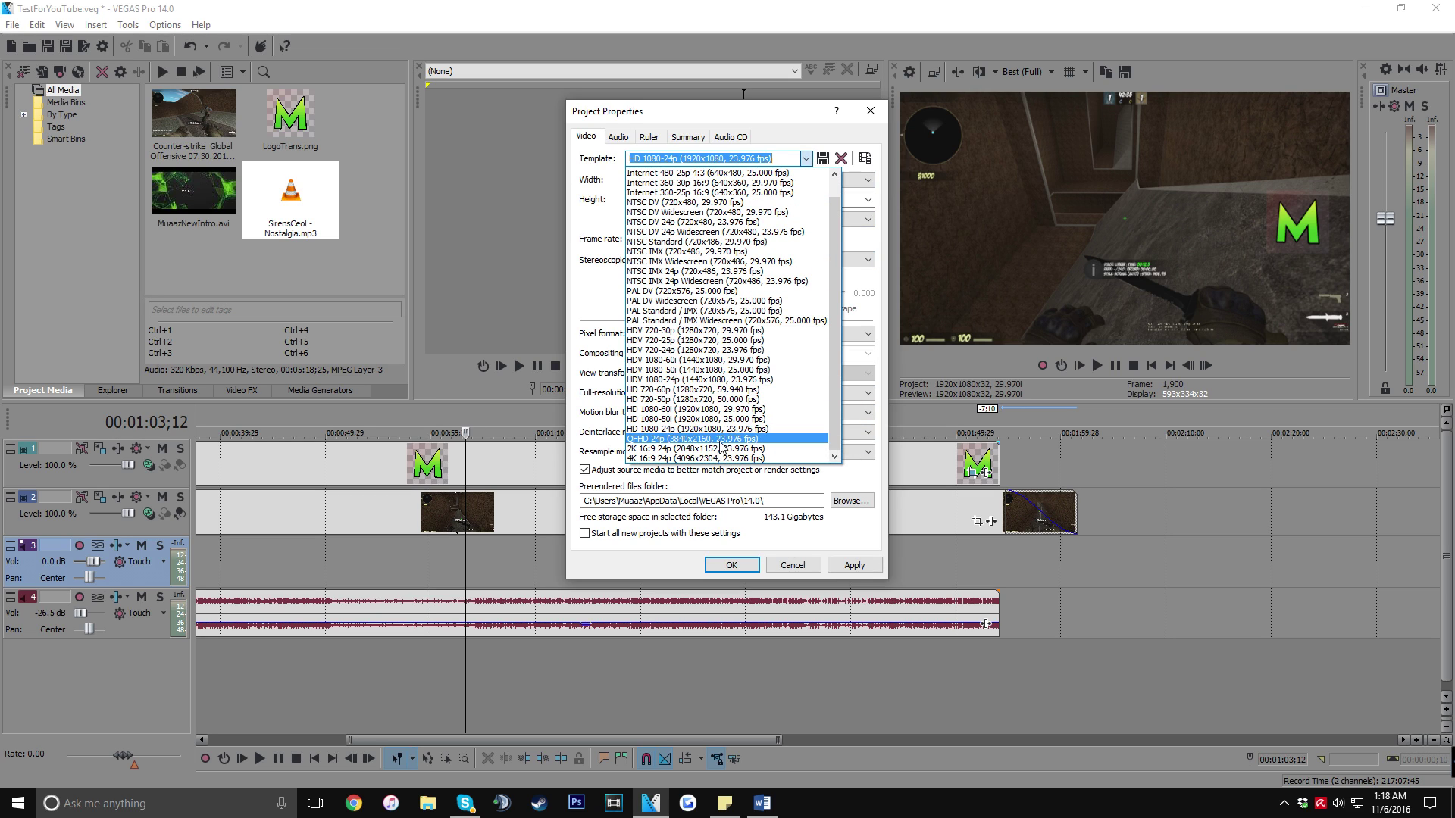
left_click(670, 432)
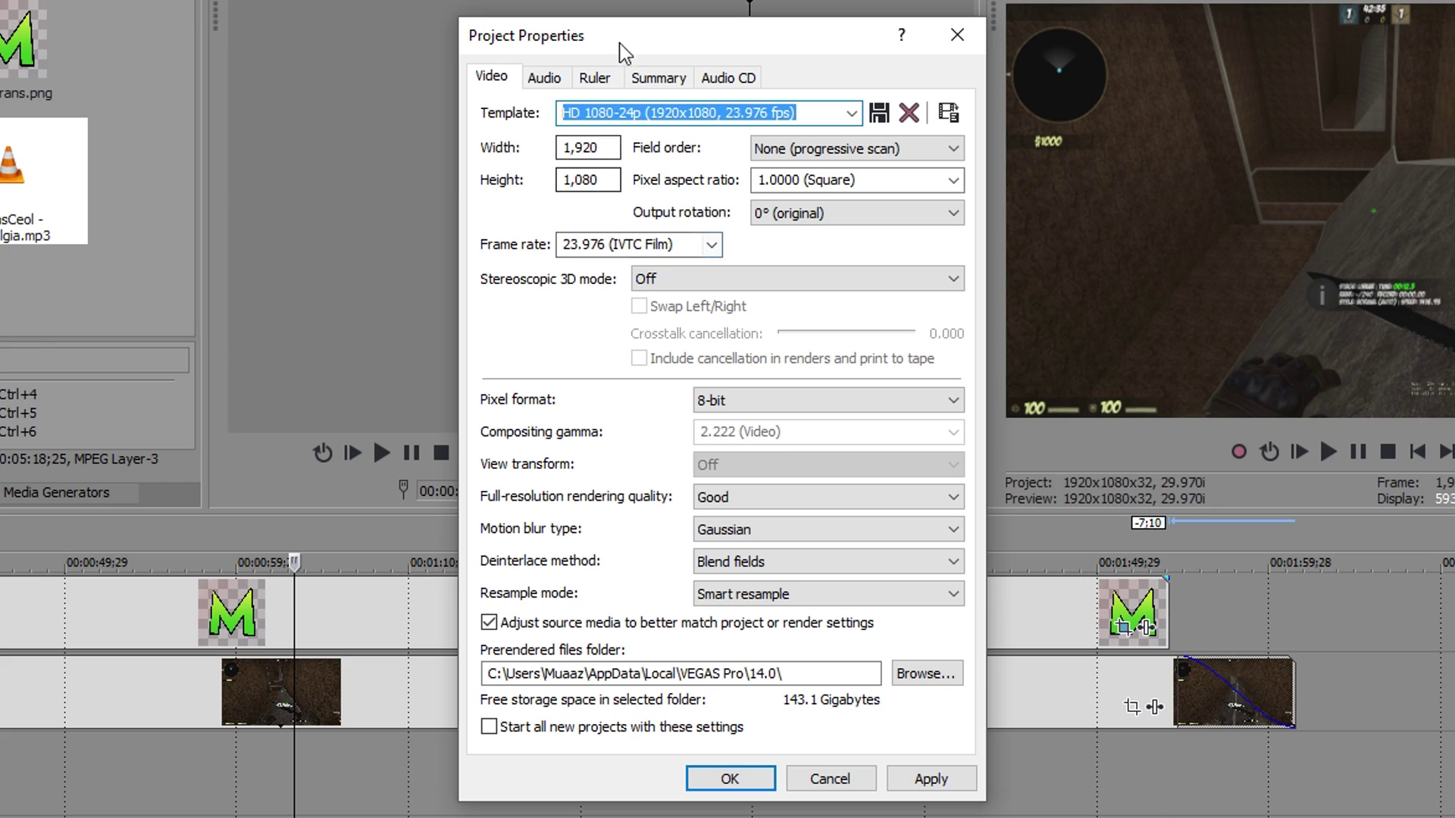
Step: Set the project's frame size to a width of 1280 and a height of 720
left_click(584, 147)
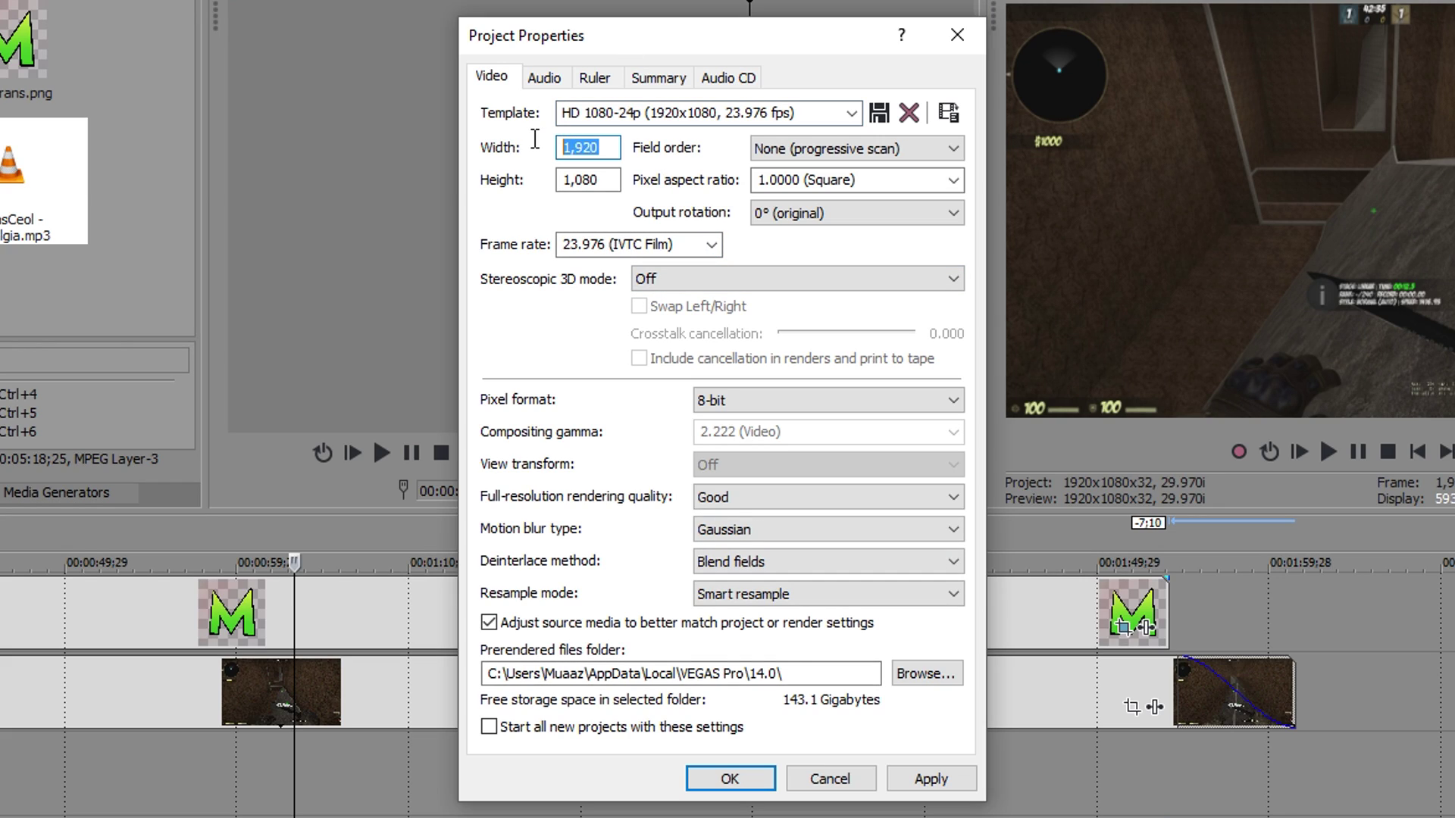
left_click(603, 179)
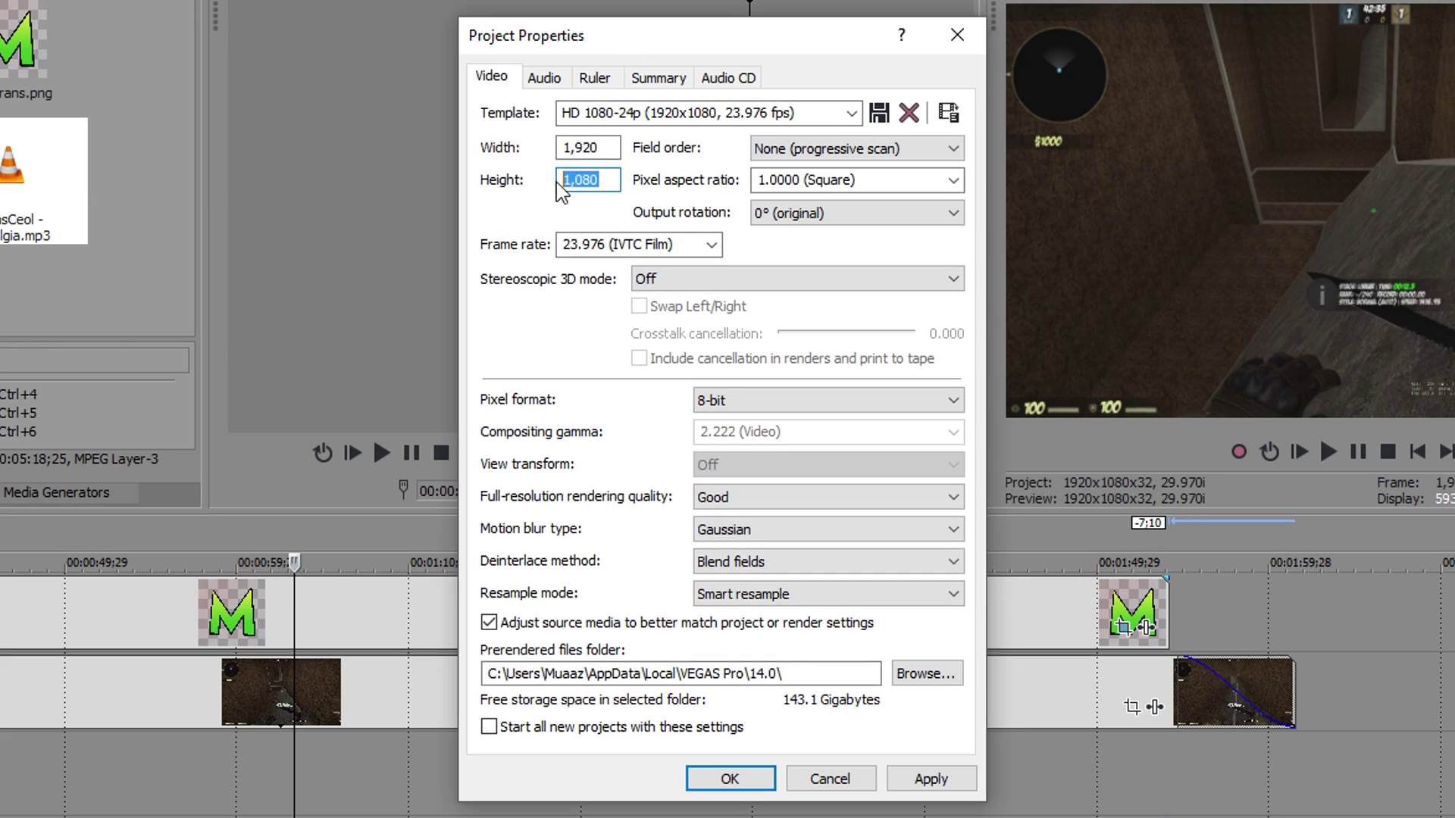
left_click(567, 147)
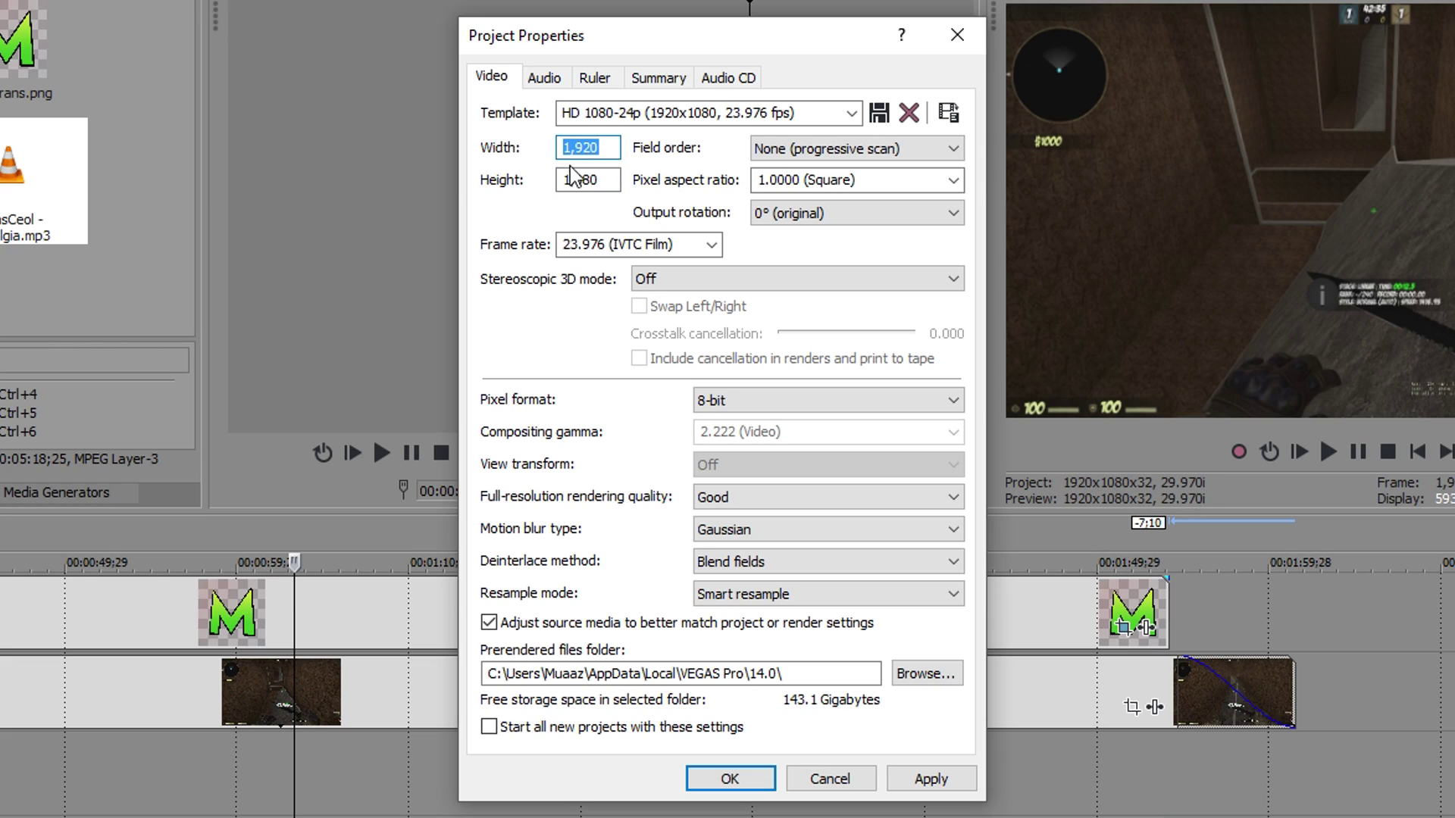
type("1280")
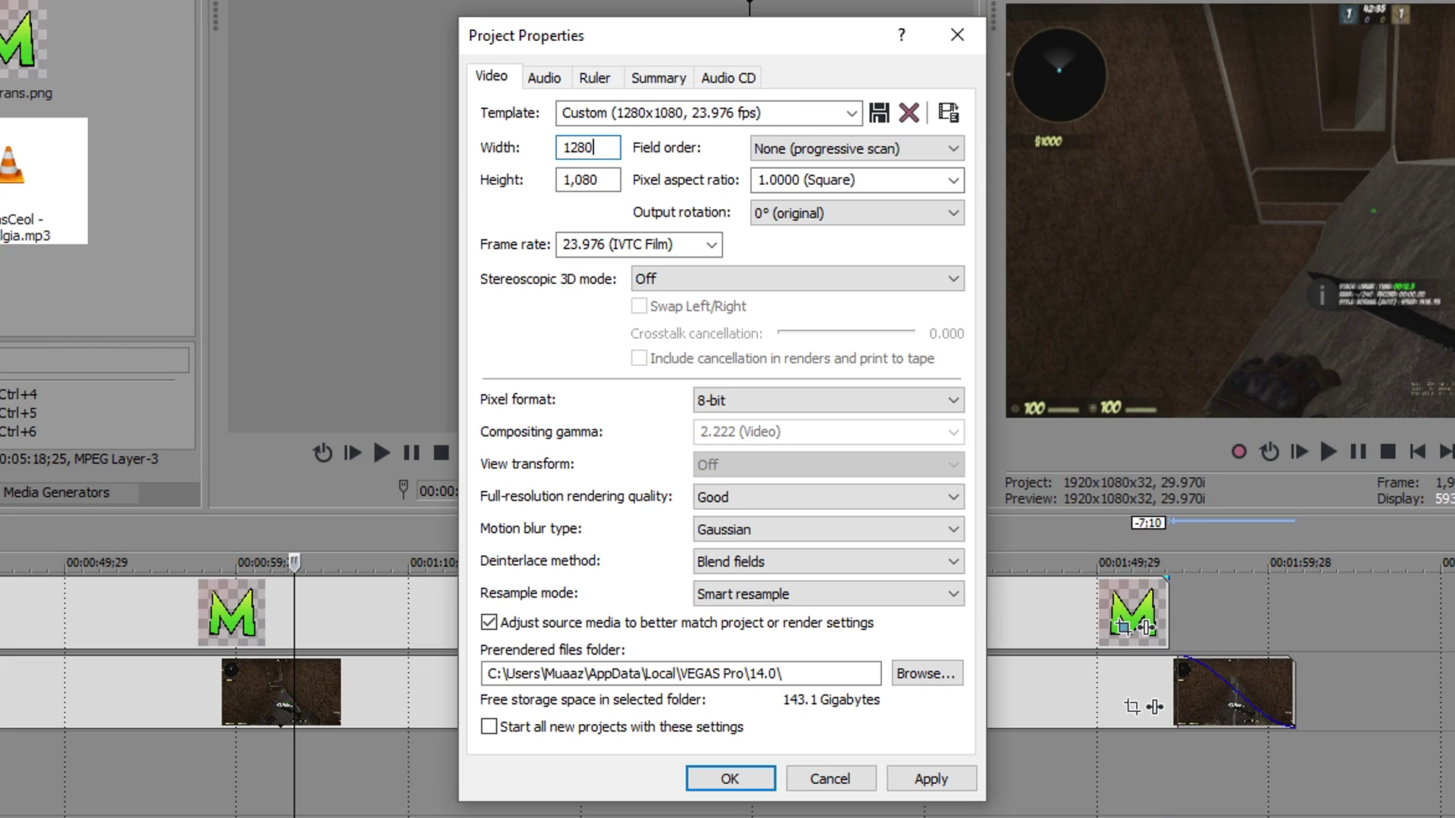
key("Tab")
type("720")
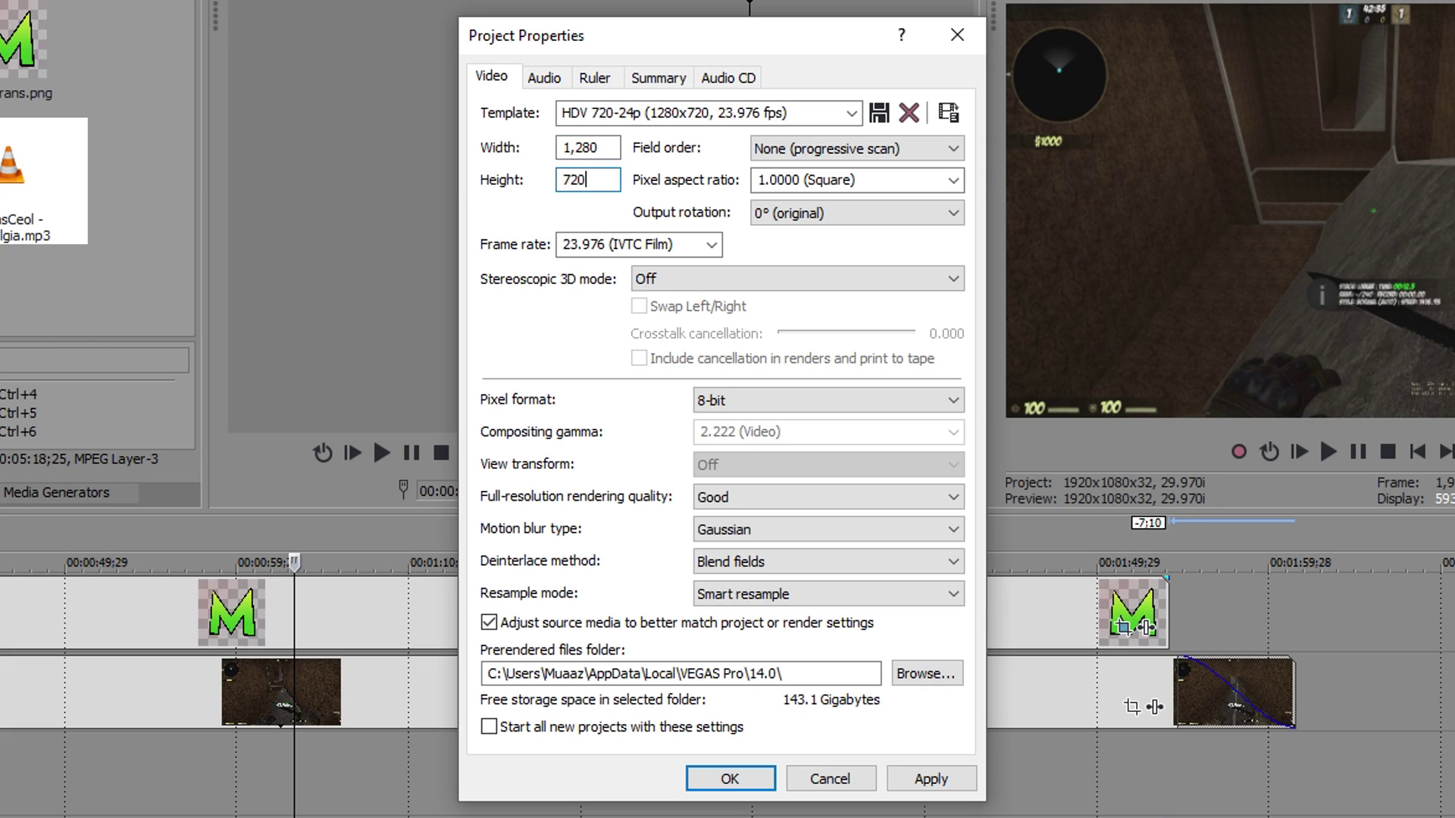
Step: Set the project's frame size to a width of 1920 and a height of 1020
key("shift+Tab")
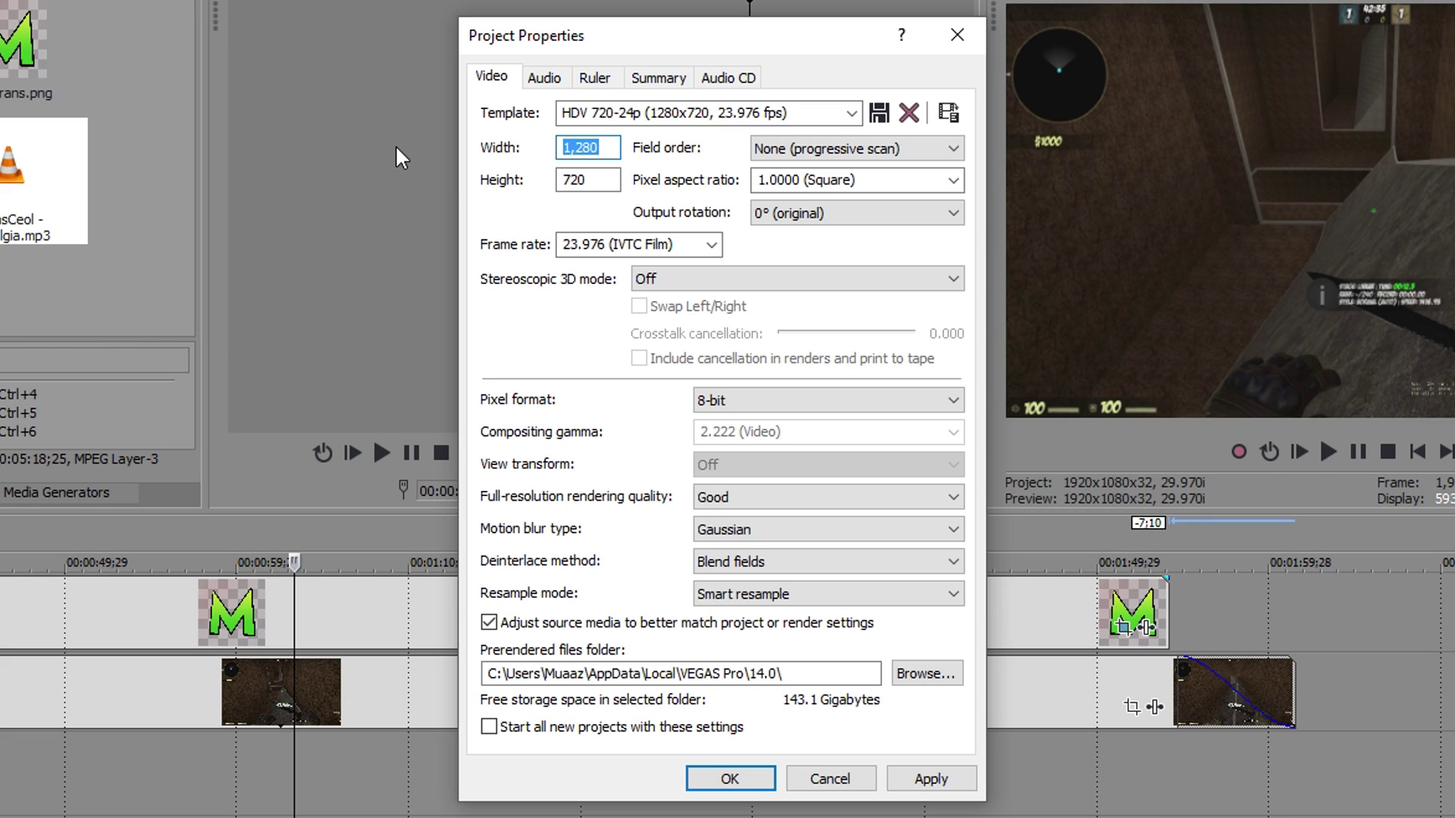
type("1920")
key("Tab")
type("1020")
key("Tab")
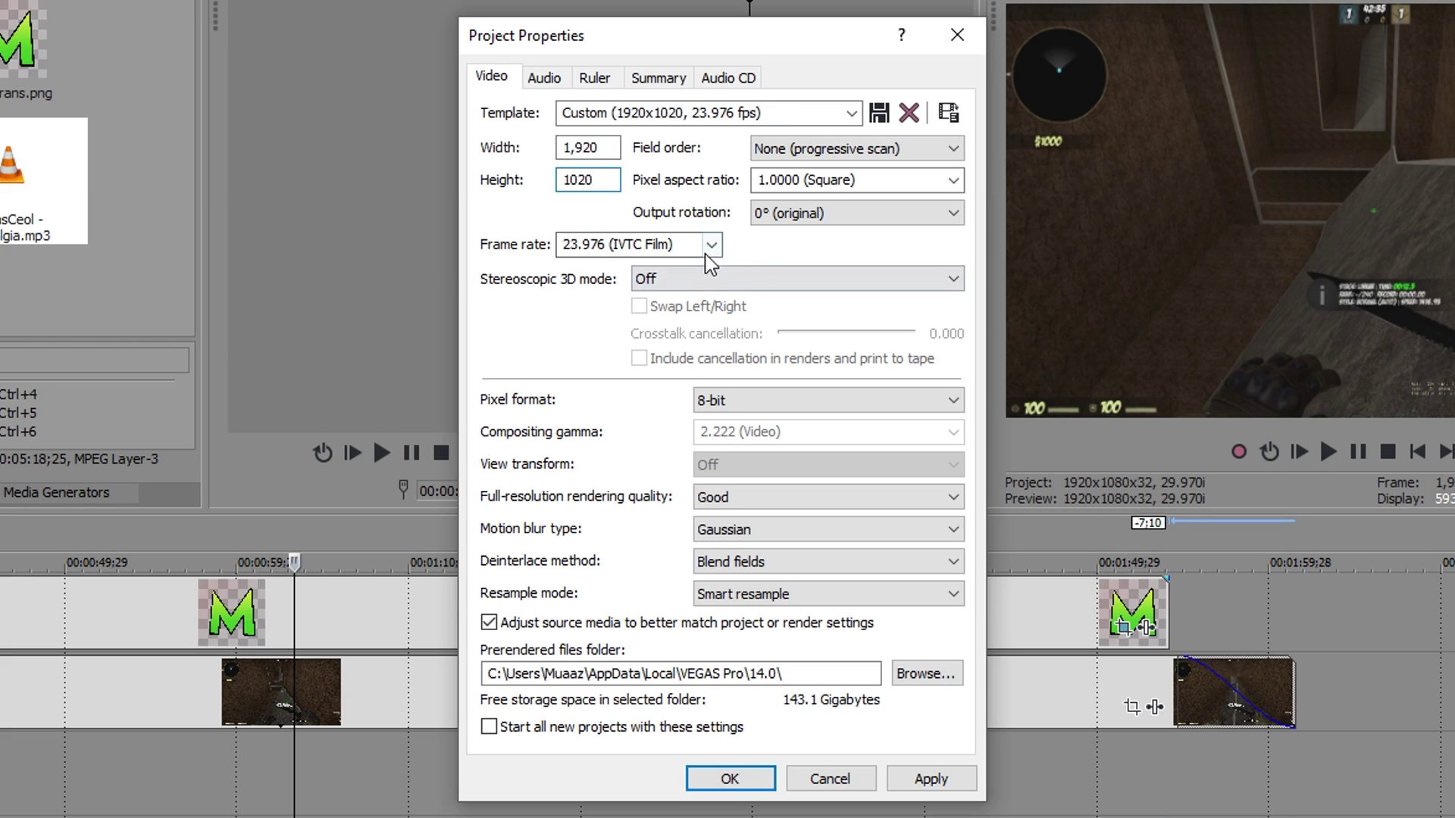
Step: Set the project's frame rate to 59.940 (Double NTSC) and the deinterlace method to None
left_click(711, 244)
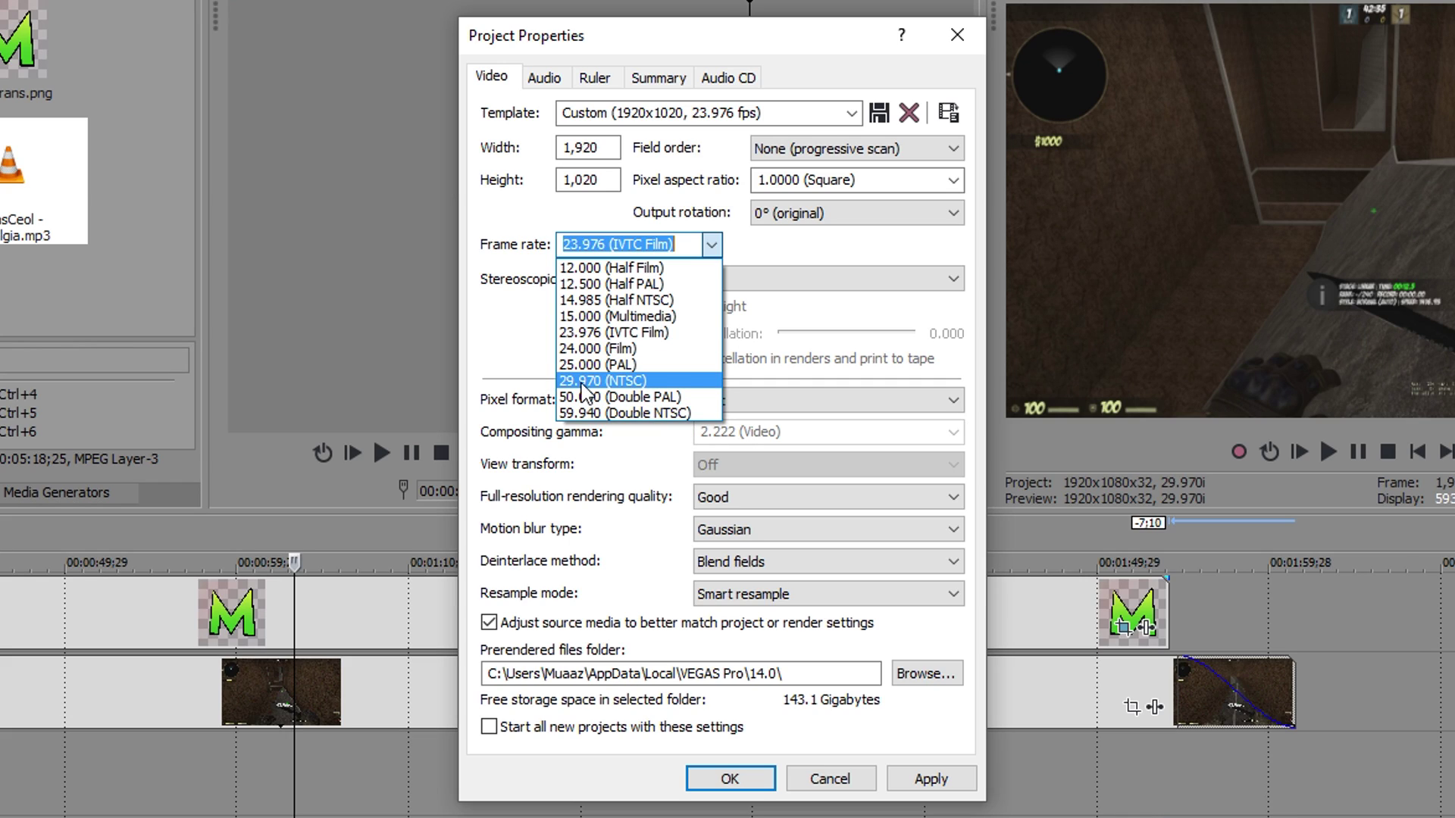
left_click(661, 384)
left_click(711, 244)
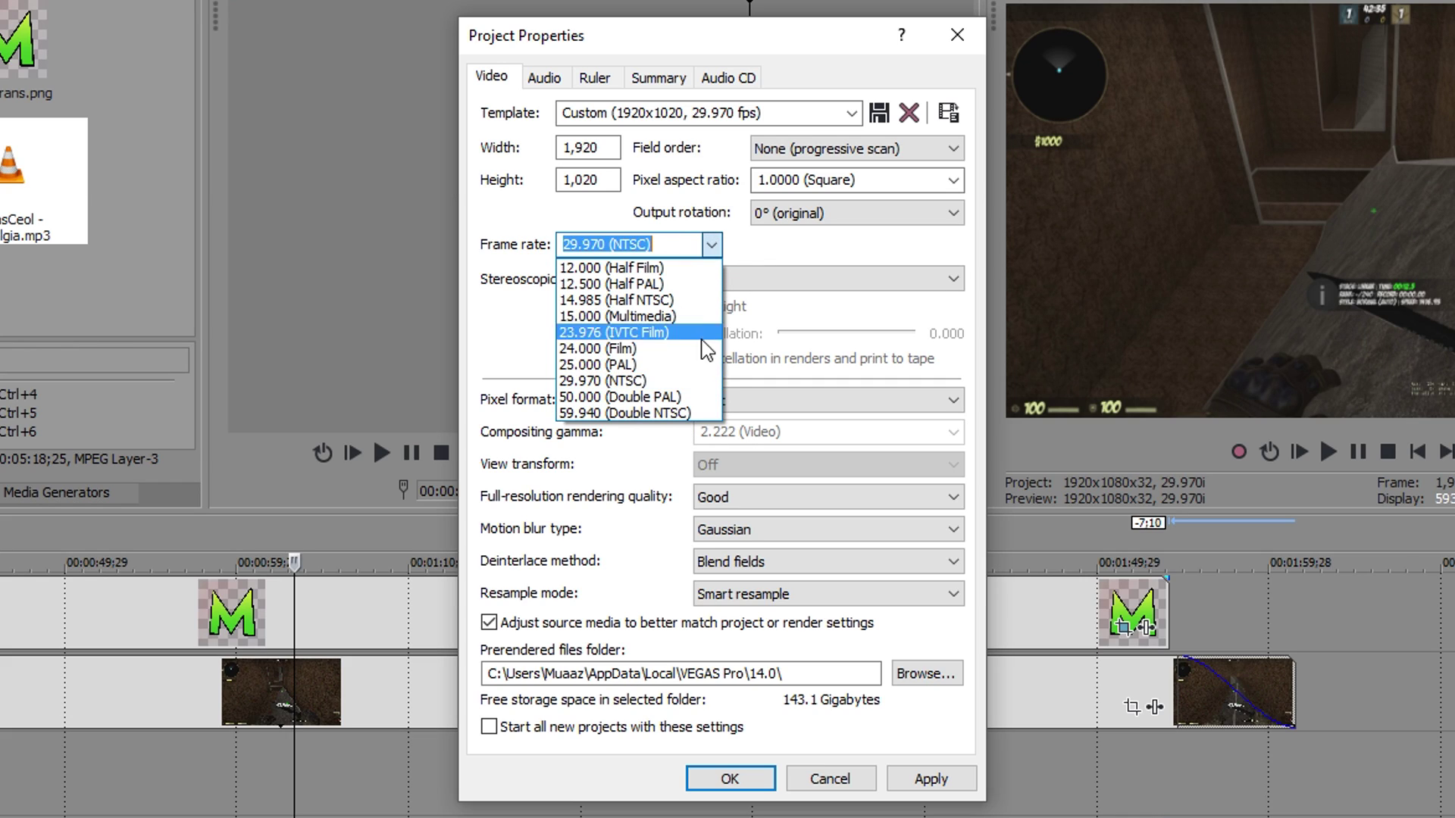
left_click(698, 414)
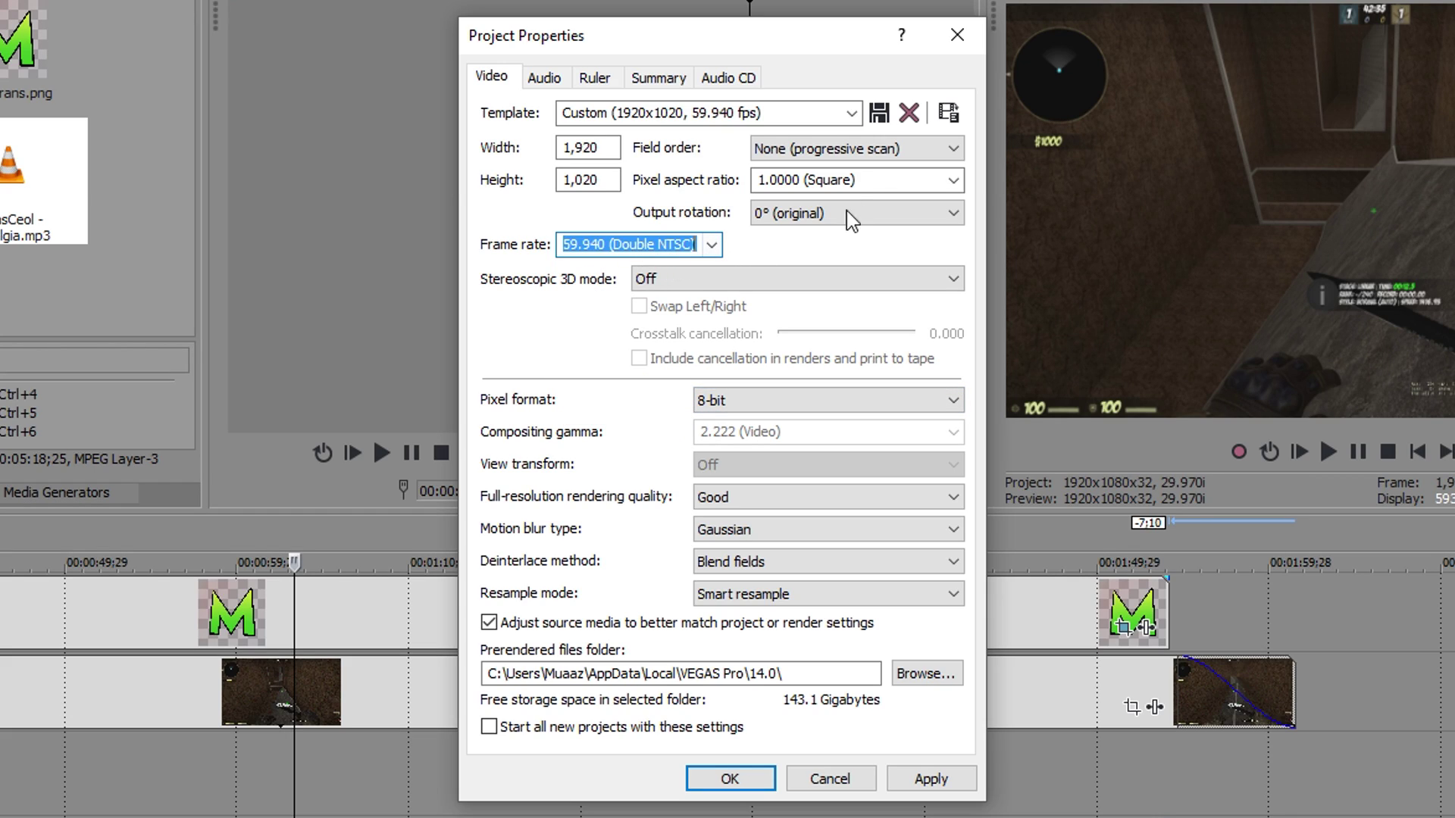
left_click(797, 563)
left_click(812, 588)
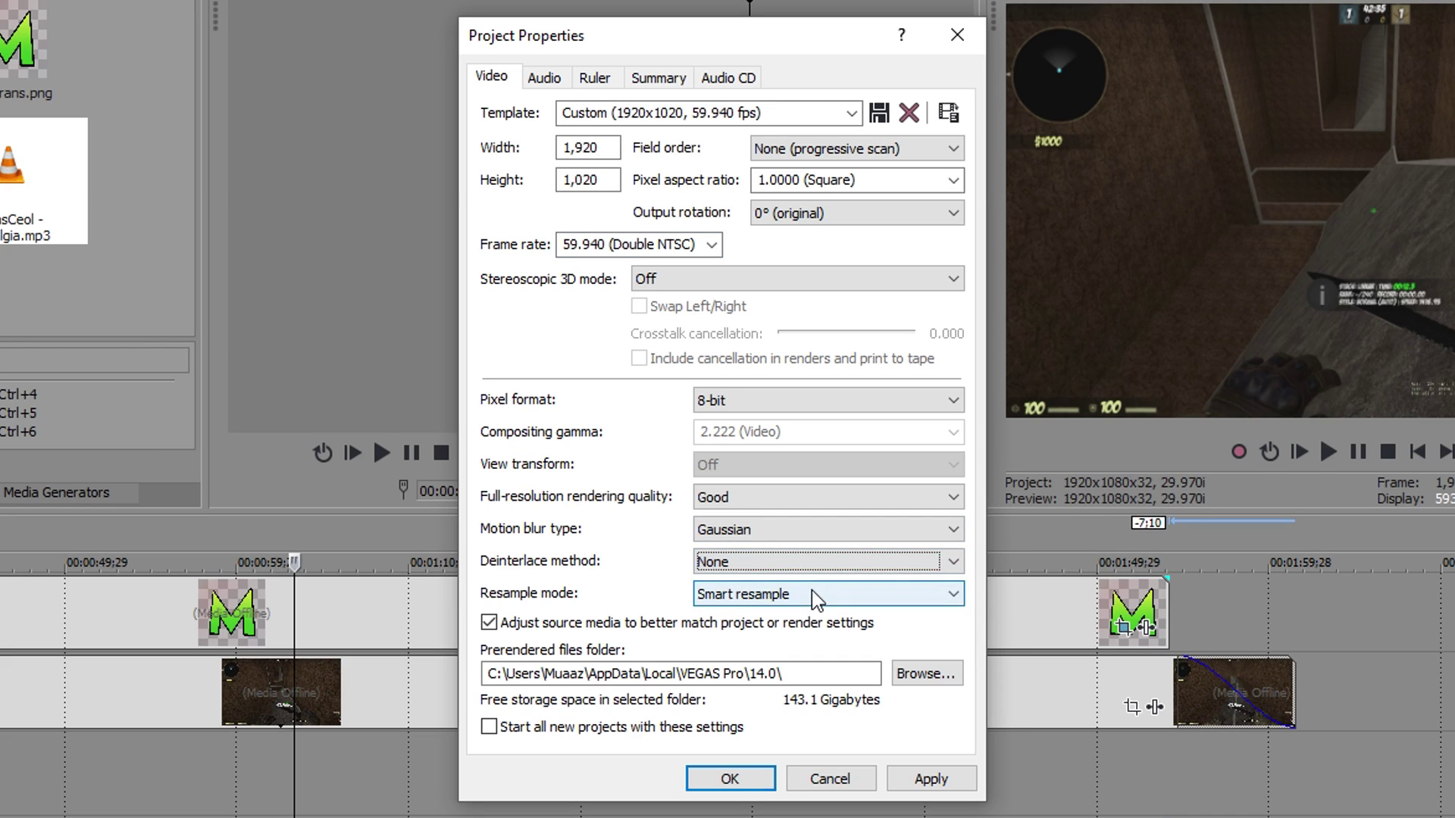
Step: Set the resample mode to Disable resample and turn off adjusting source media to match project or render settings
left_click(811, 591)
left_click(749, 649)
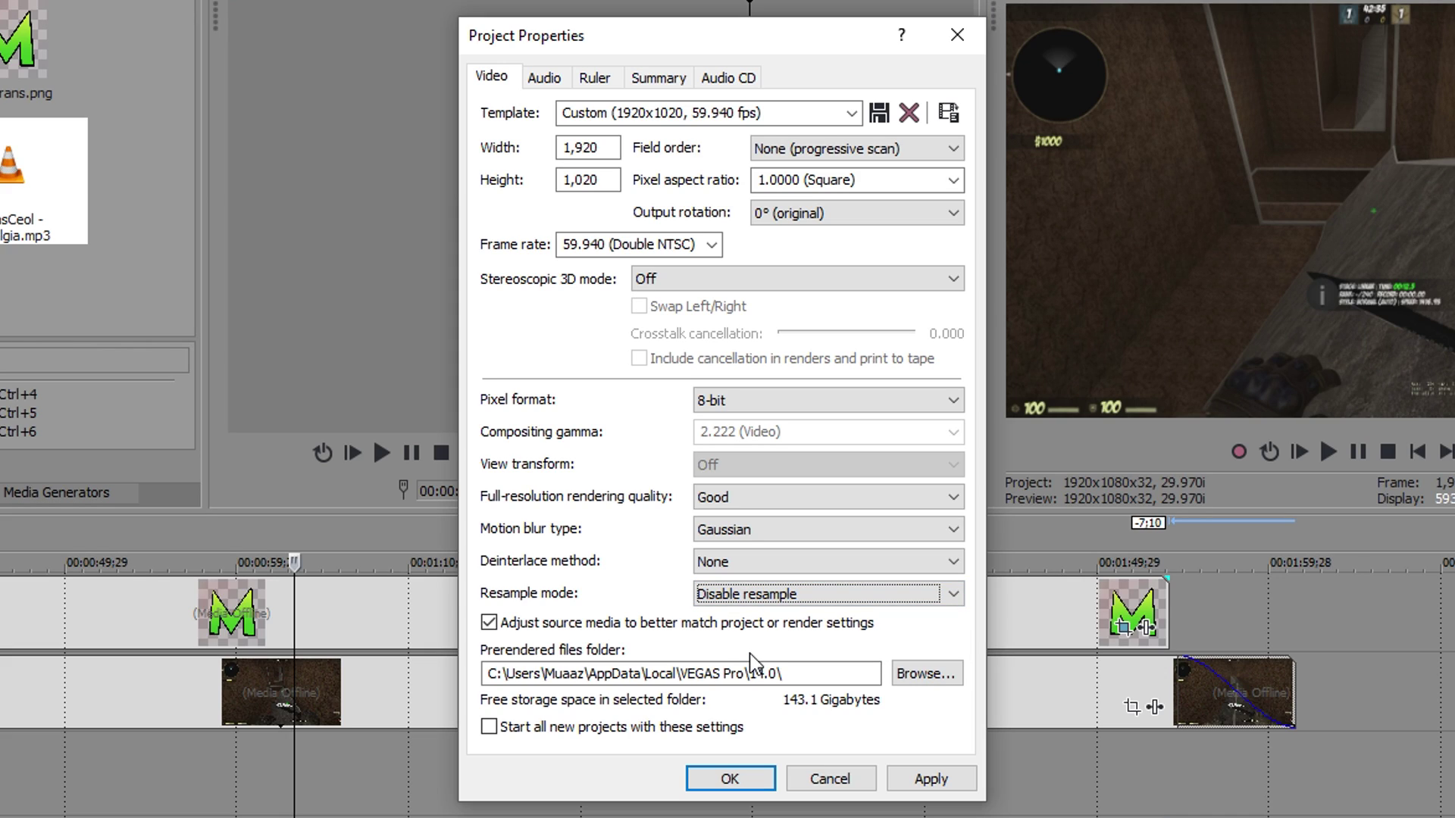
left_click(490, 623)
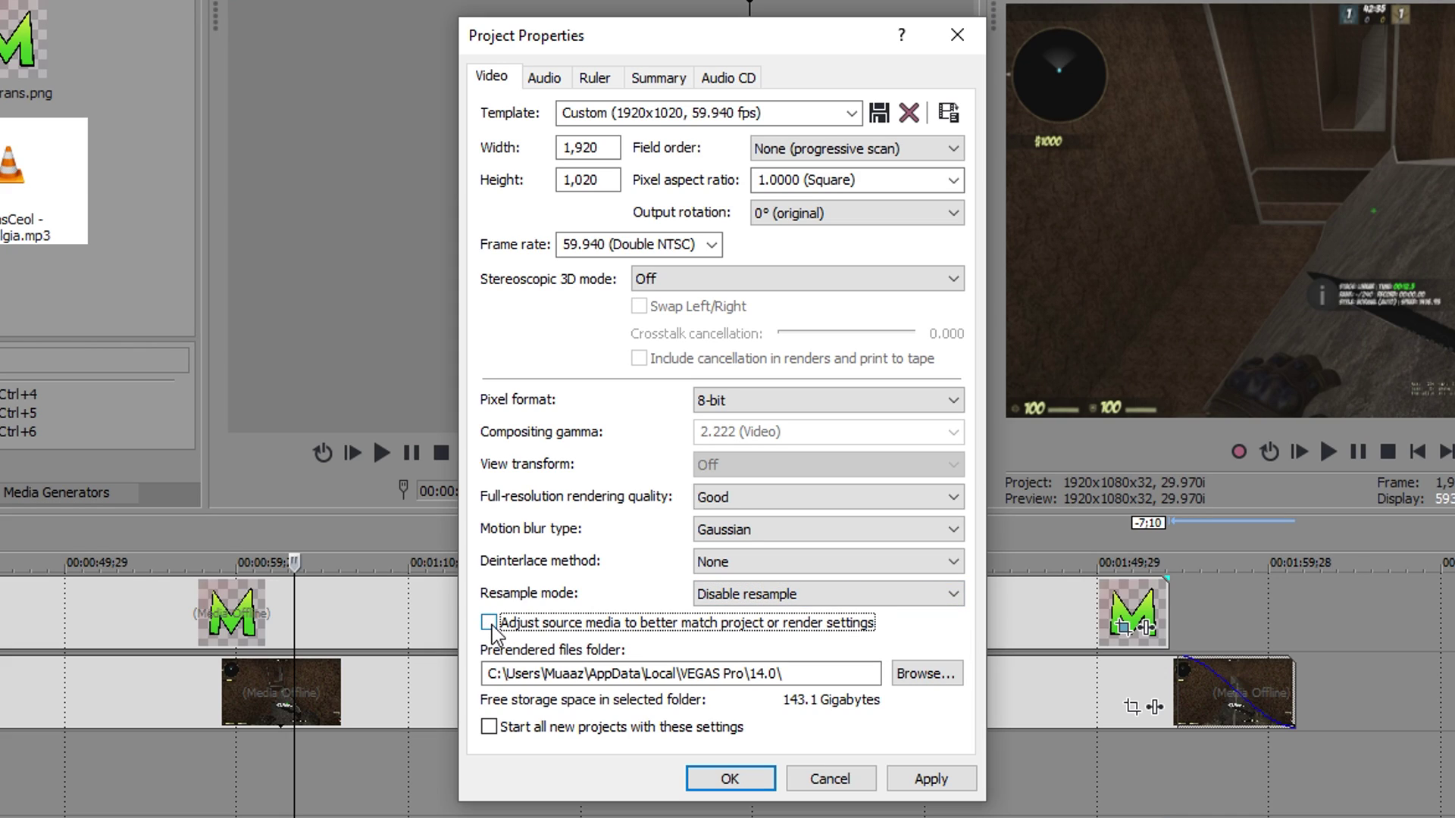
Step: Review the project's Audio, Ruler, Summary and Audio CD properties, and return to the video settings
key("ctrl+Tab")
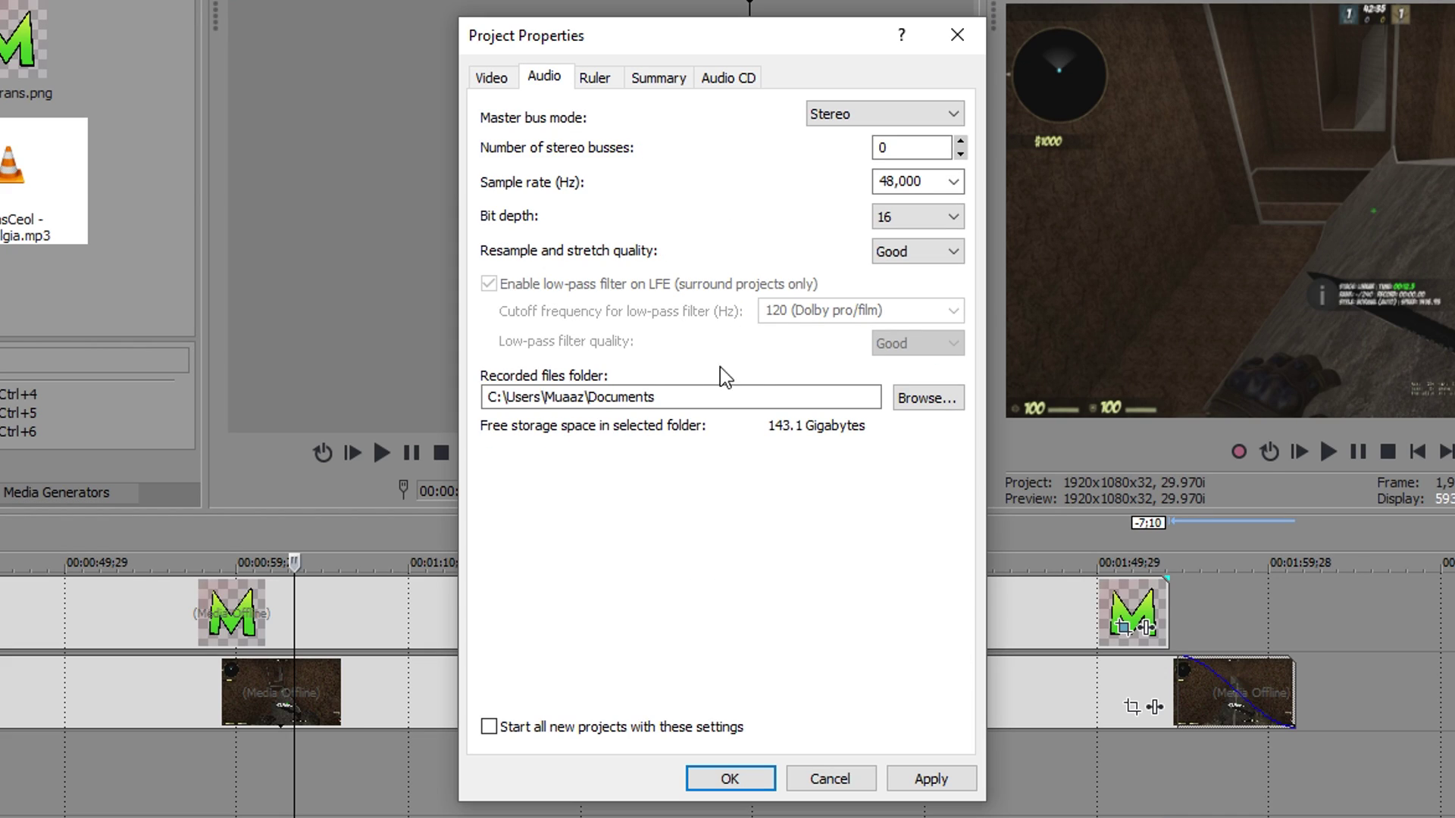
left_click(594, 85)
left_click(648, 80)
left_click(731, 83)
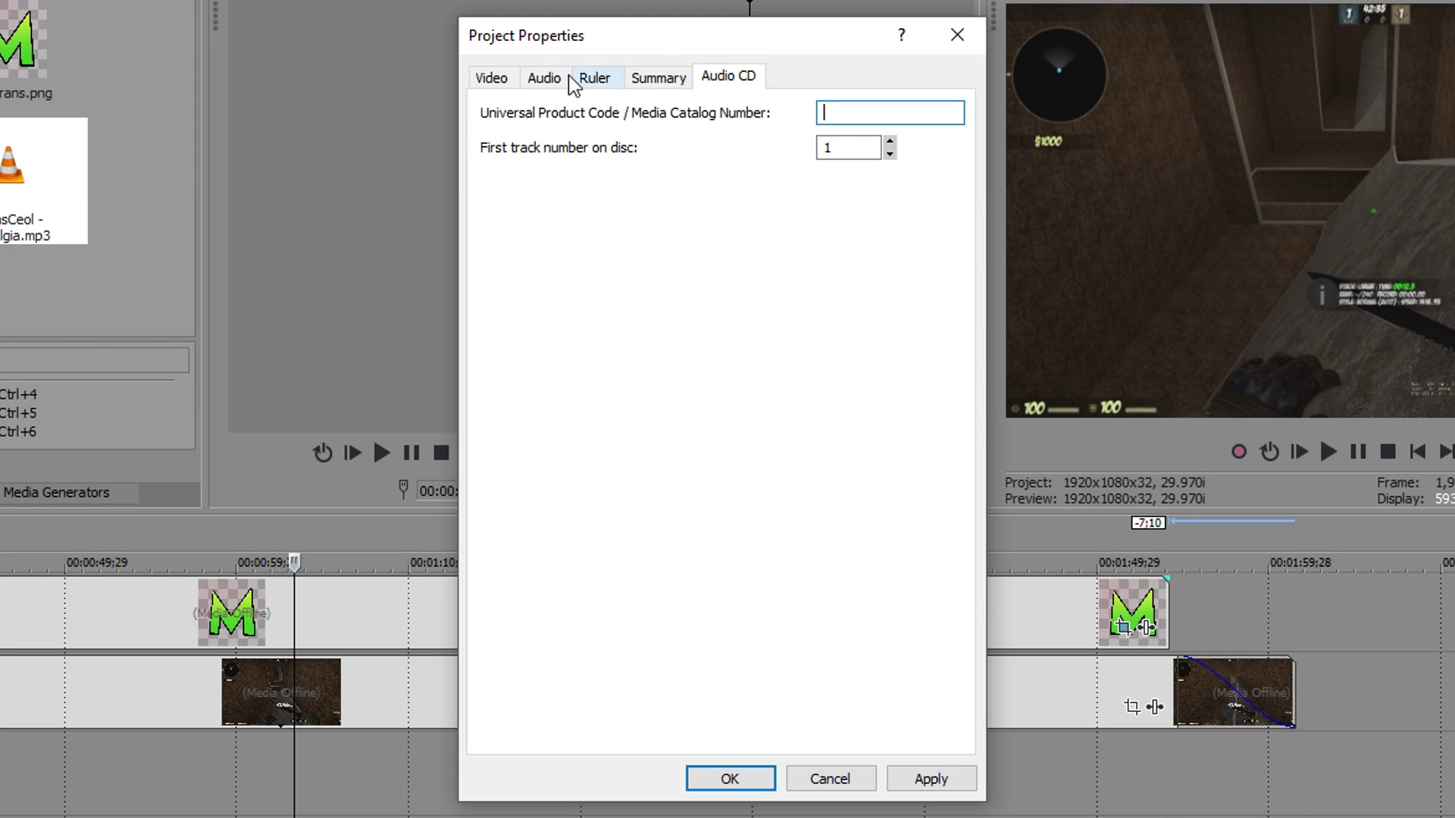
left_click(546, 77)
key("ctrl+shift+Tab")
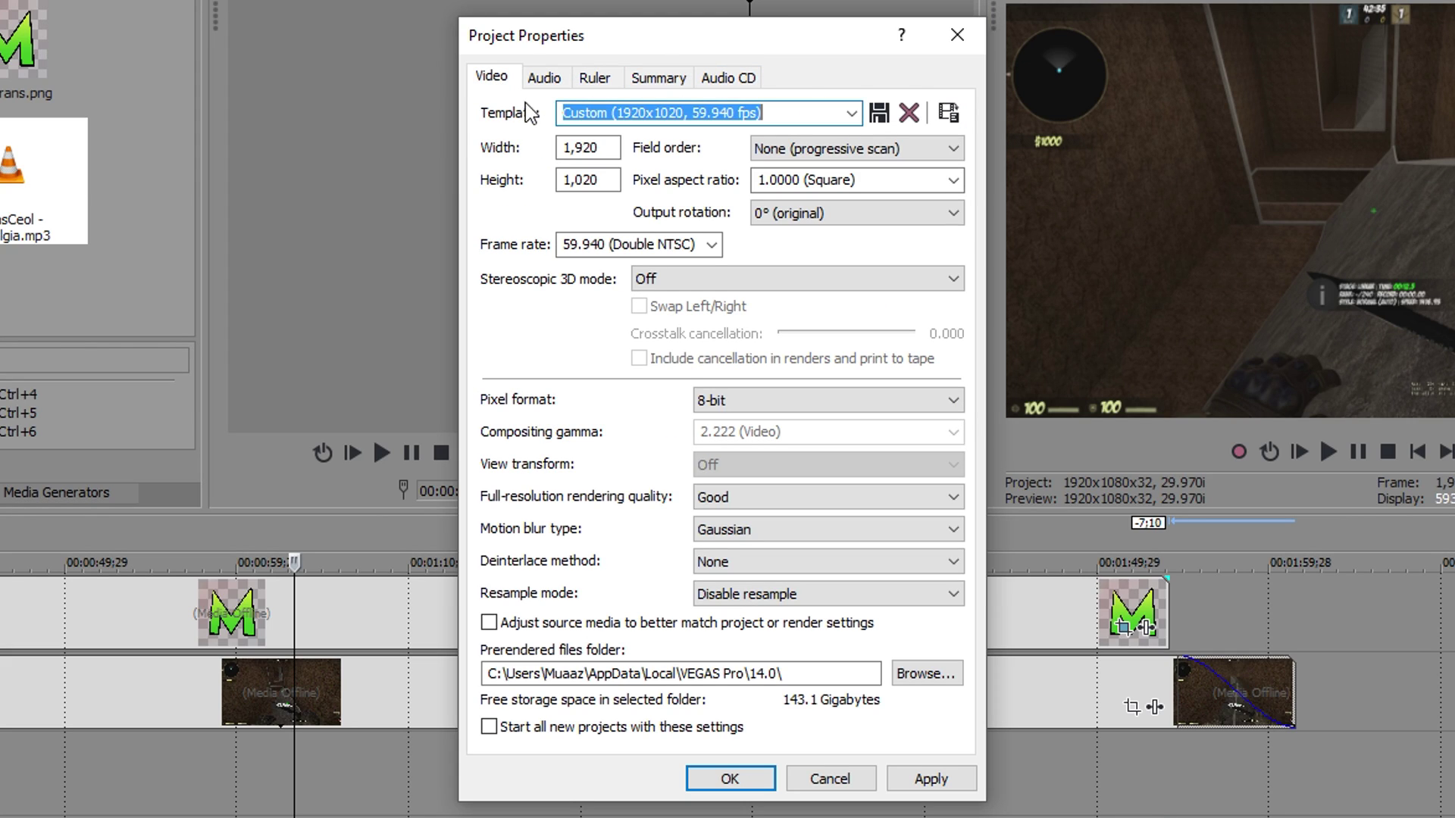
Step: Make all new projects start with these settings and apply the project properties
left_click(540, 729)
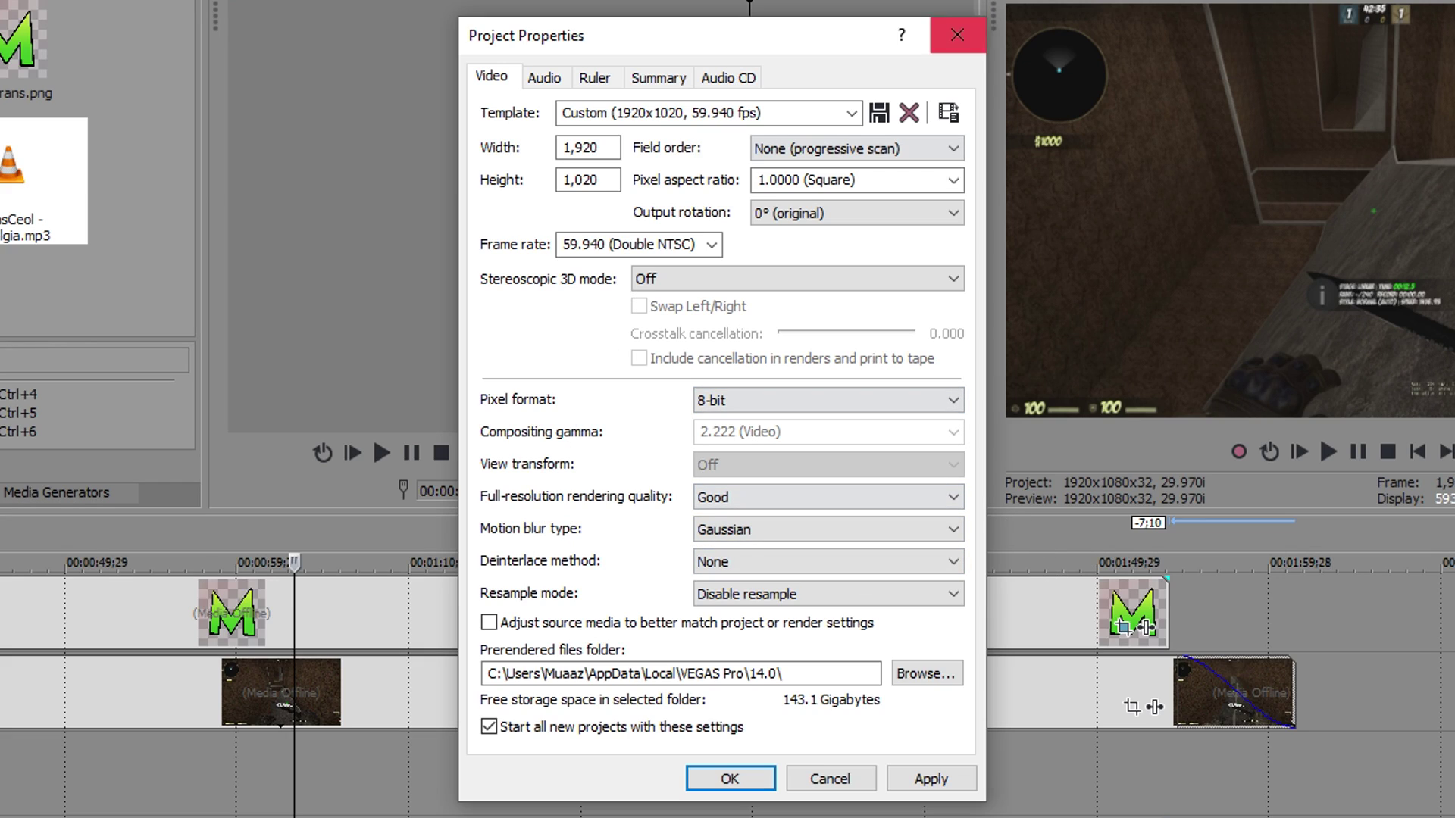
left_click(489, 727)
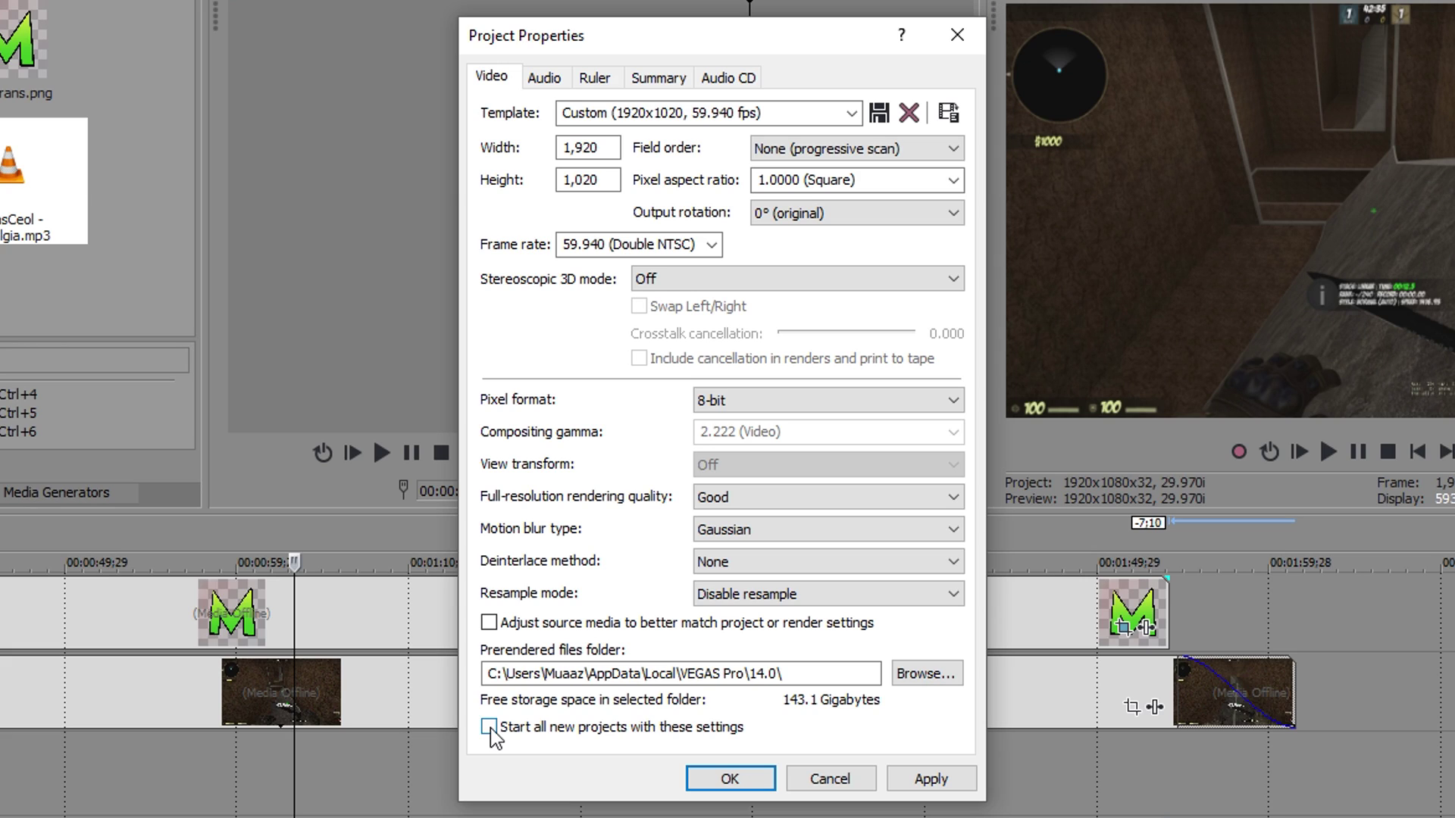
left_click(488, 727)
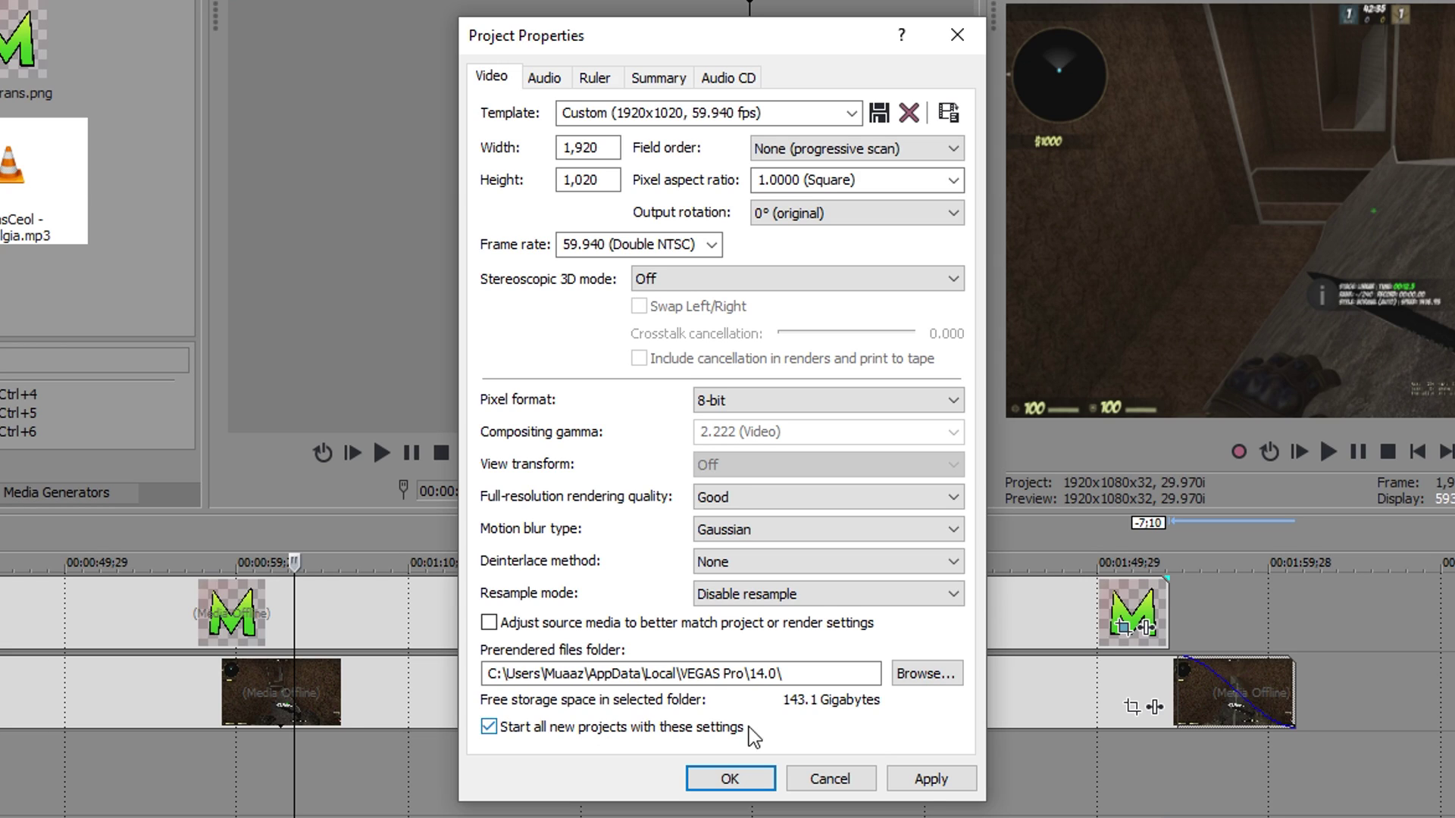
left_click(773, 779)
left_click(234, 700)
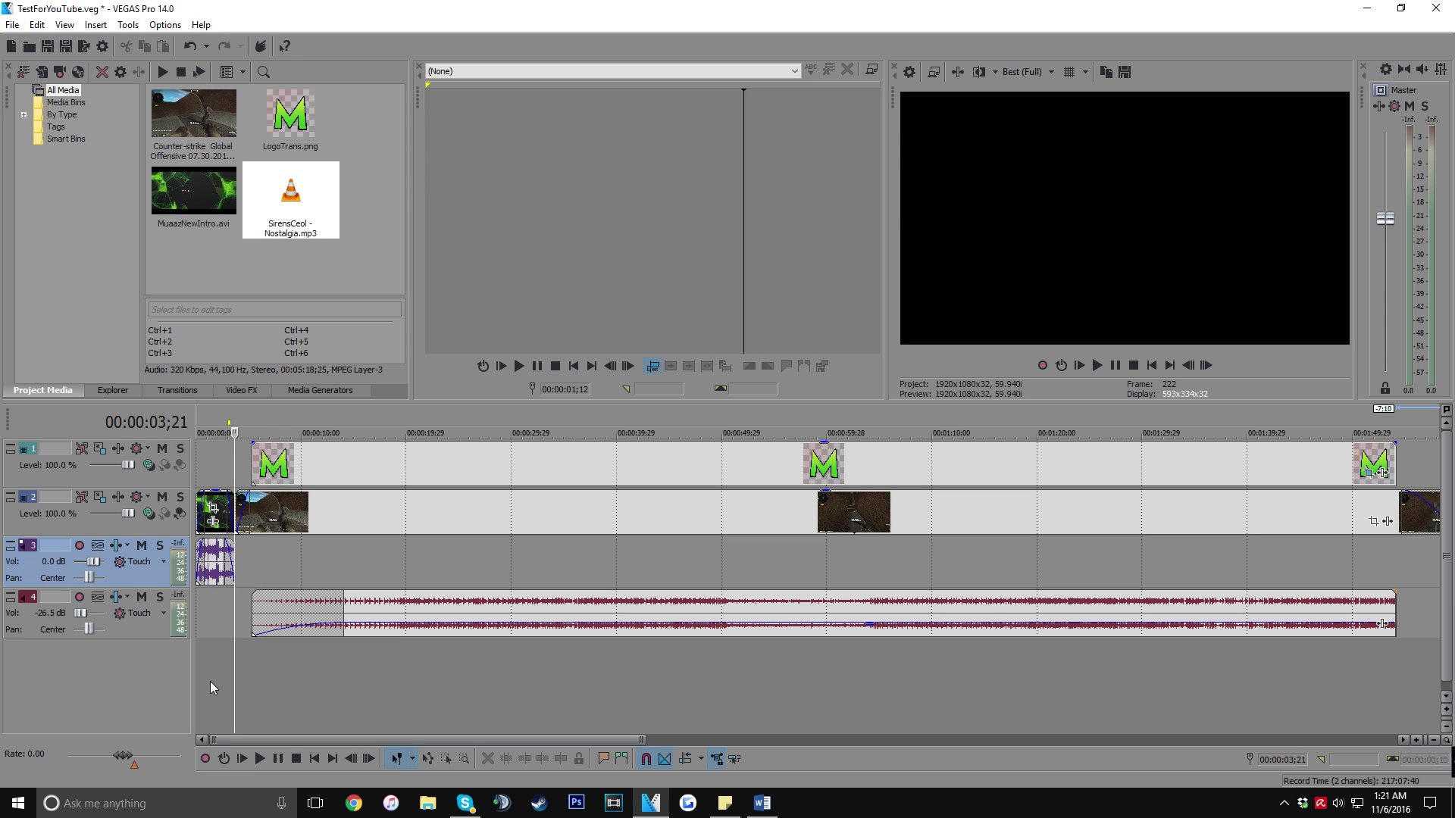
Step: Apply the default Color Curves effect to the Counter-Strike gameplay clip on the second video track
left_click(432, 511)
left_click(555, 516)
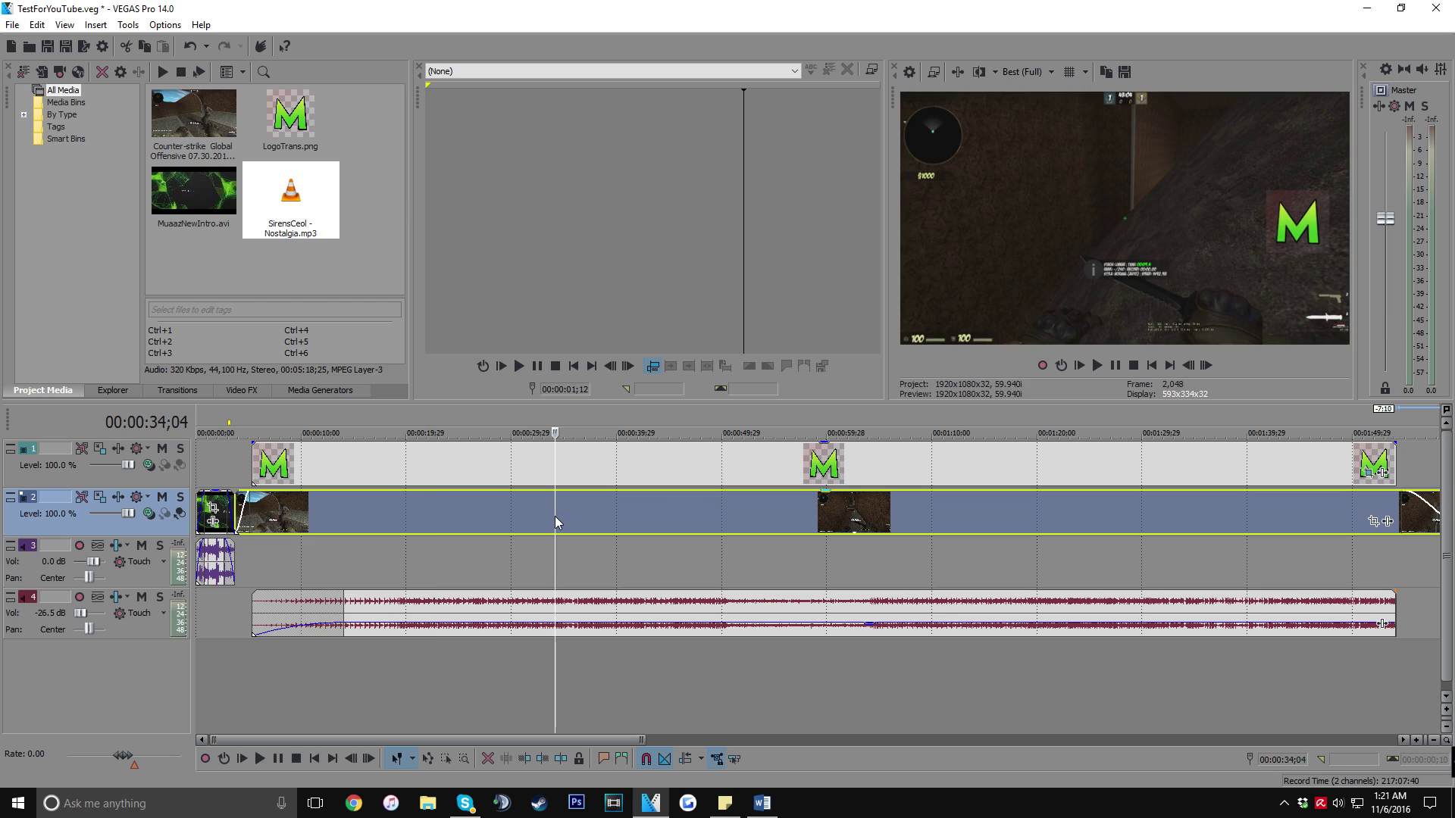
left_click(432, 508)
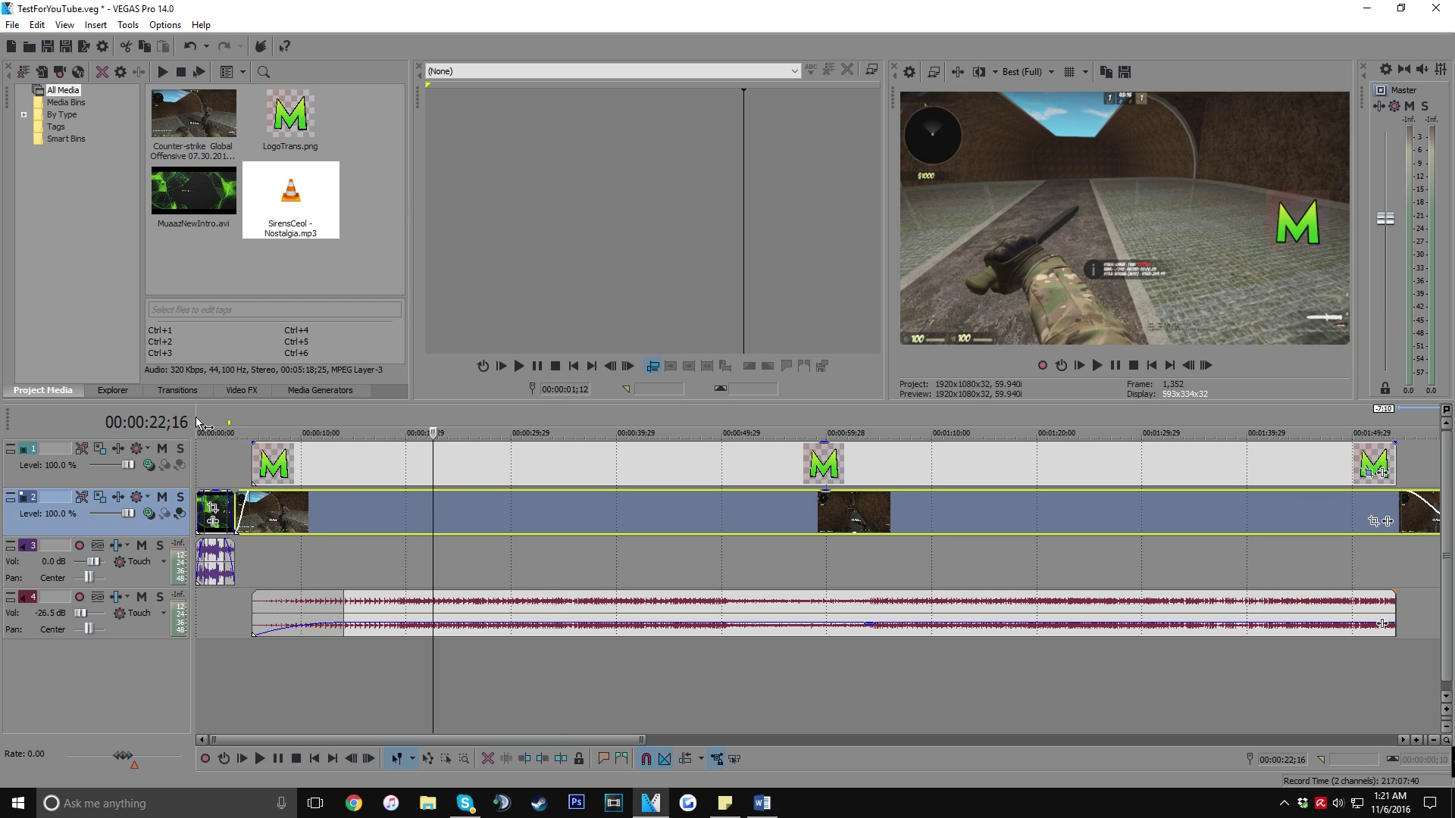
left_click(421, 515)
left_click(466, 511)
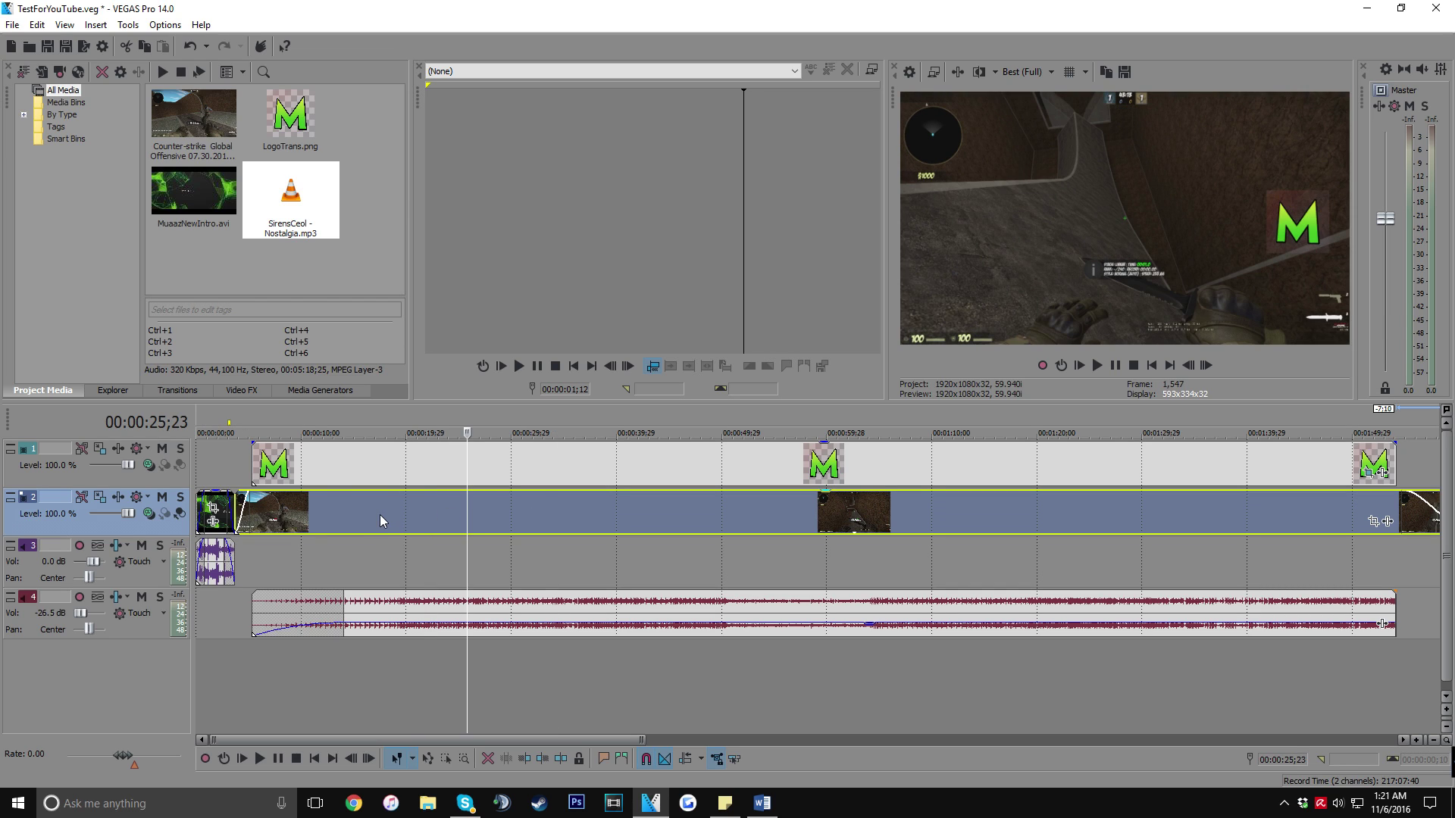
left_click(390, 510)
left_click(241, 390)
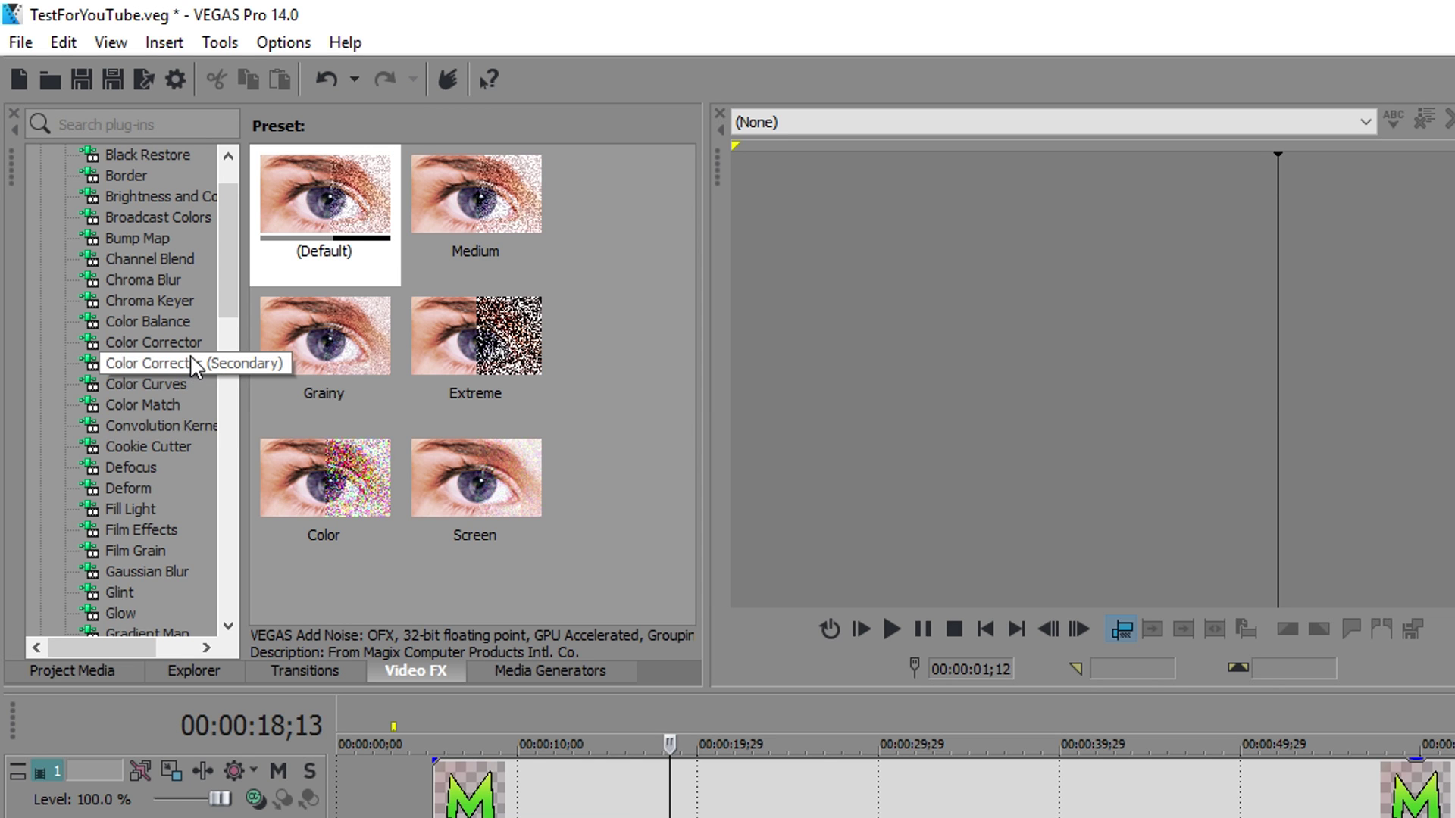
left_click(175, 384)
left_click_drag(347, 173, 804, 817)
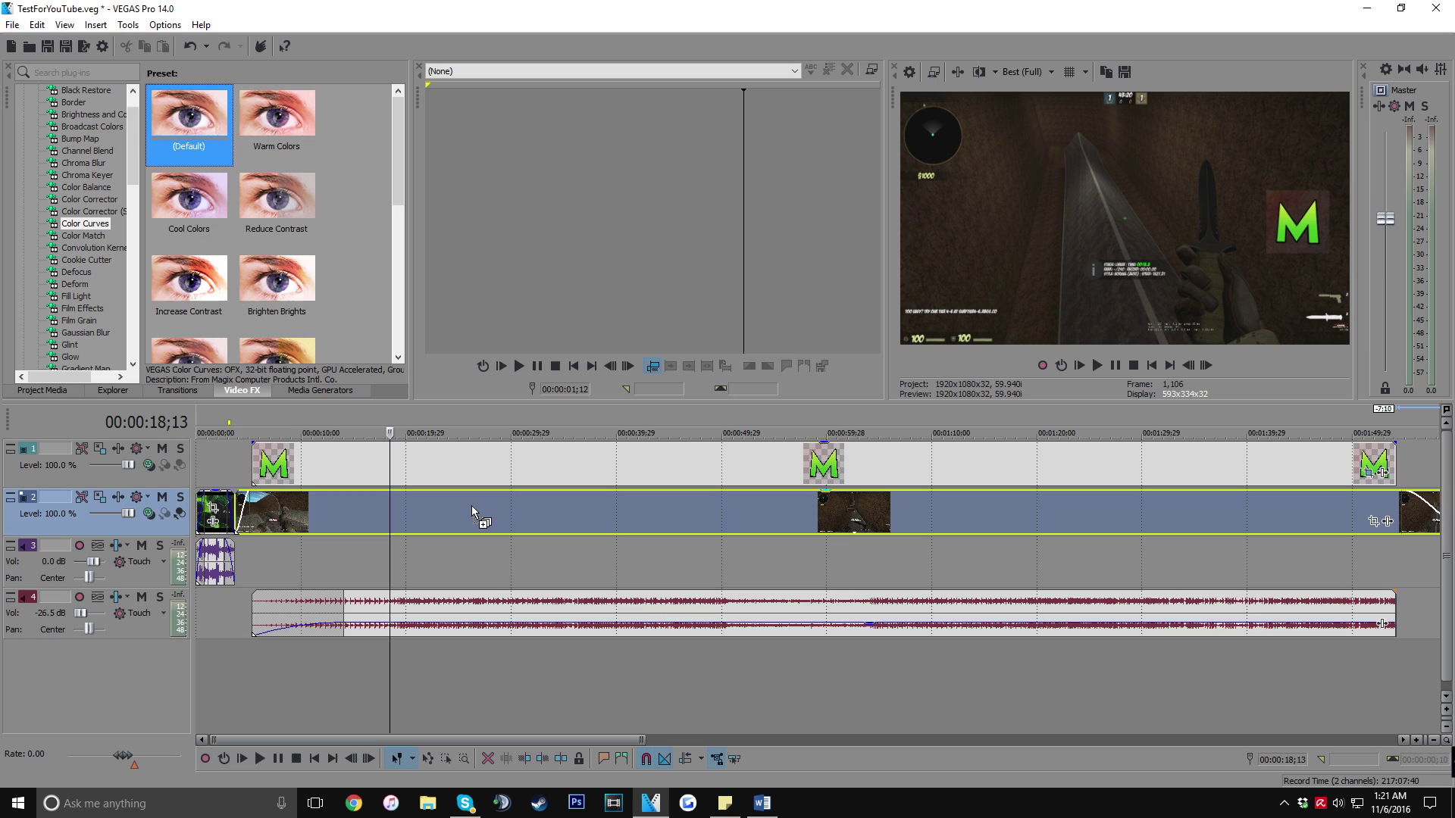
left_click_drag(471, 507, 471, 504)
left_click_drag(390, 126, 403, 161)
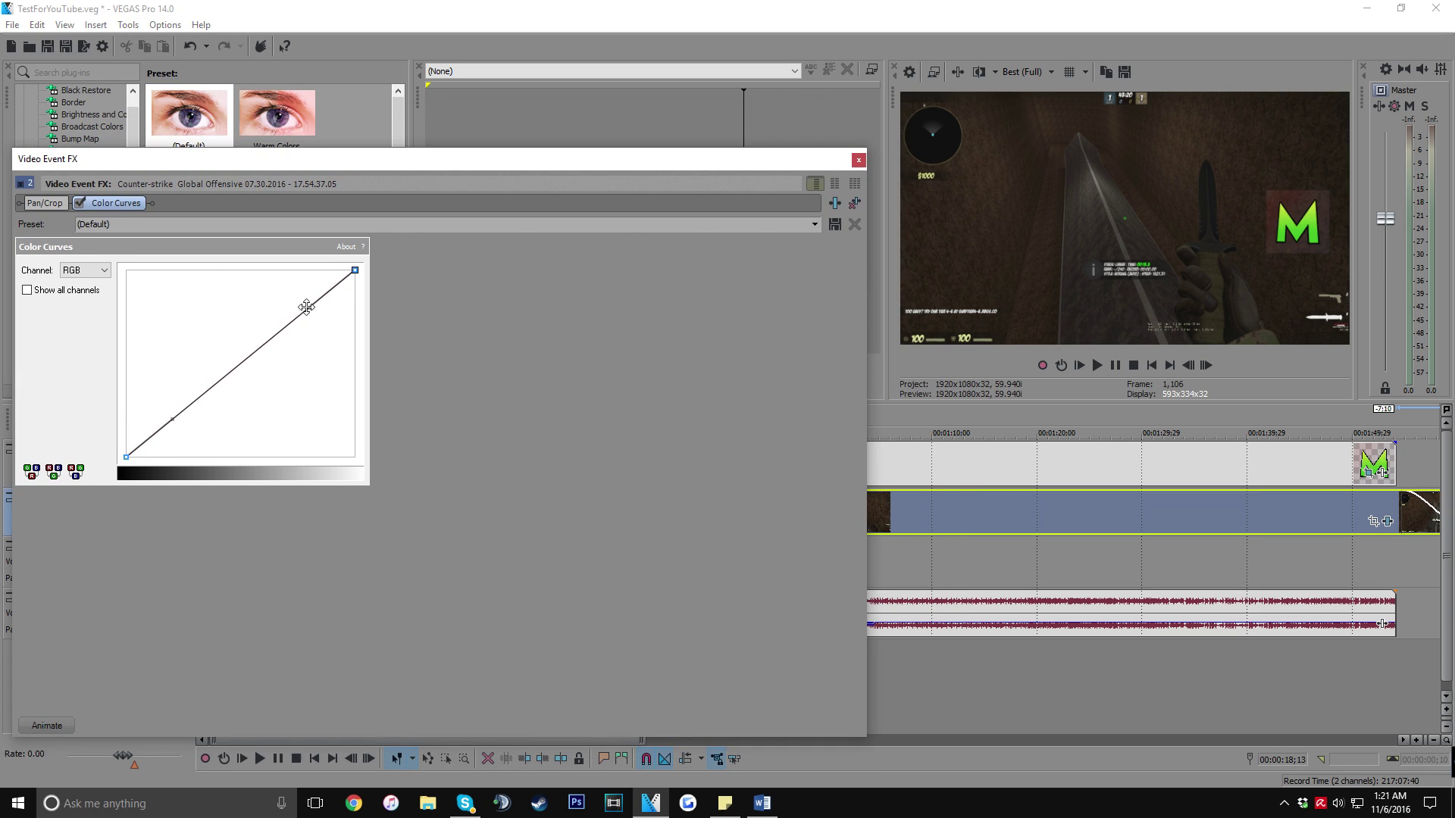
Step: Shape the RGB curve into a gentle S by raising its upper handle and lowering its lower handle, and close the effect settings
left_click_drag(307, 306, 316, 271)
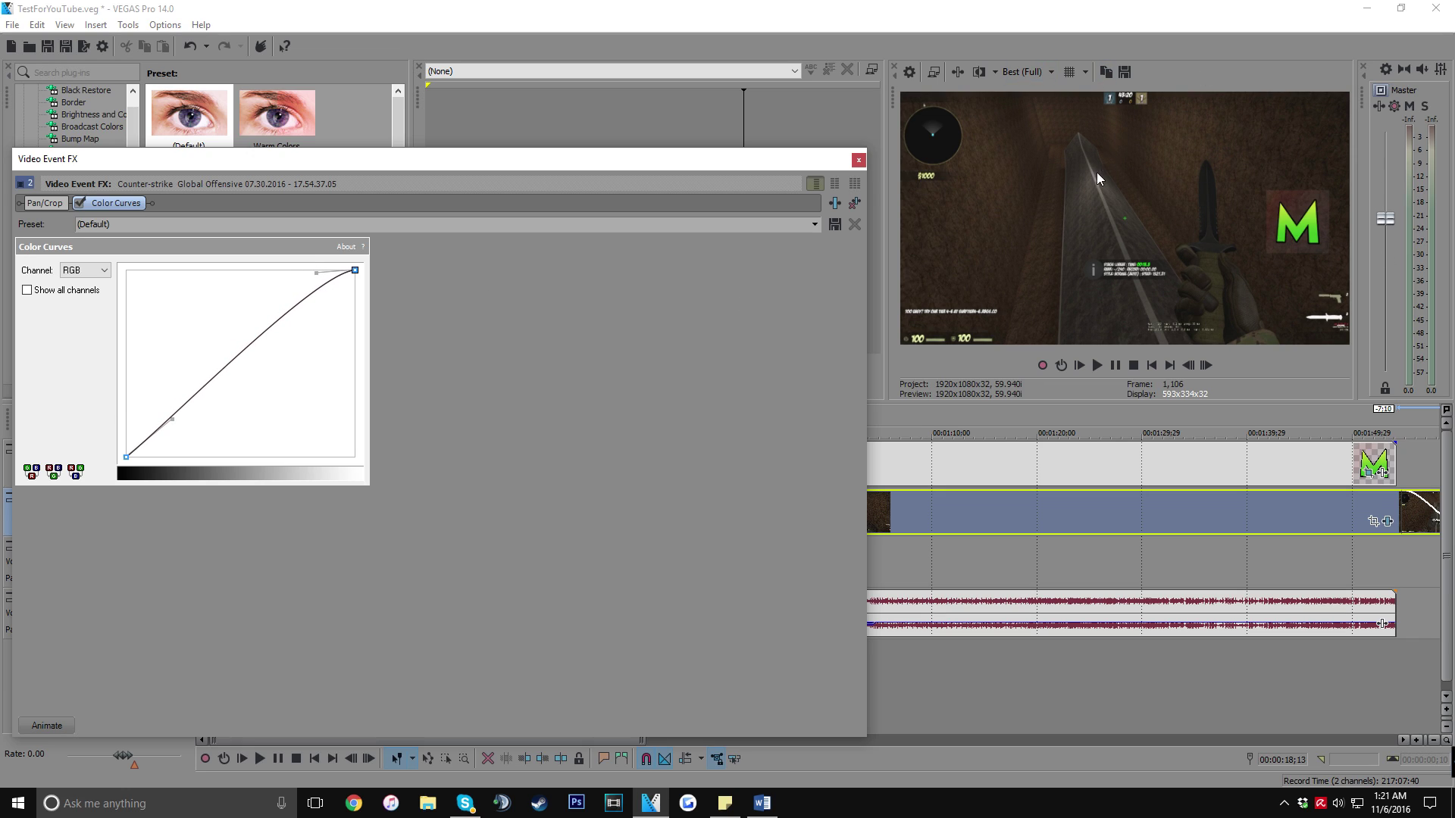
left_click(162, 417)
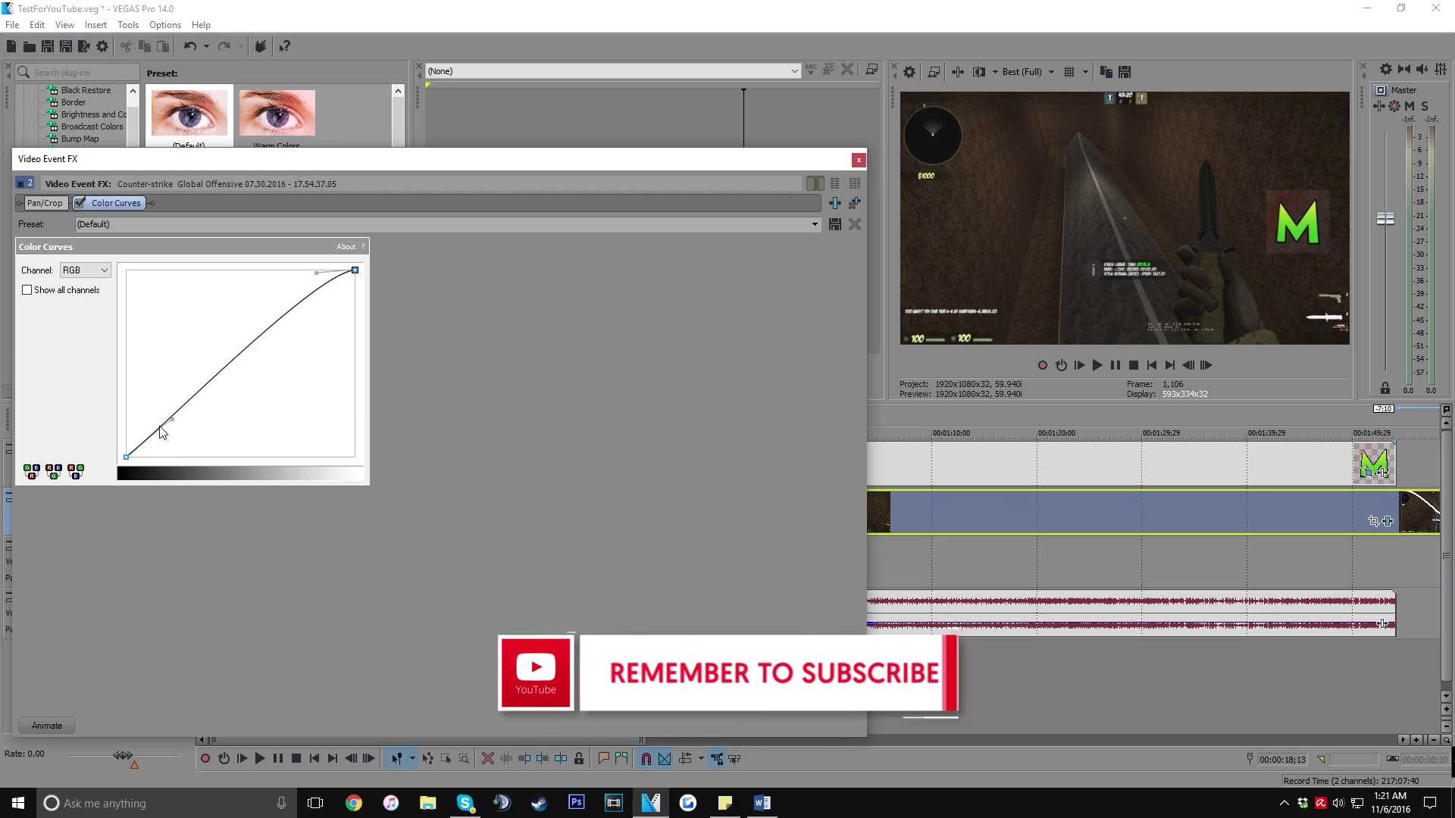
left_click_drag(172, 417, 155, 452)
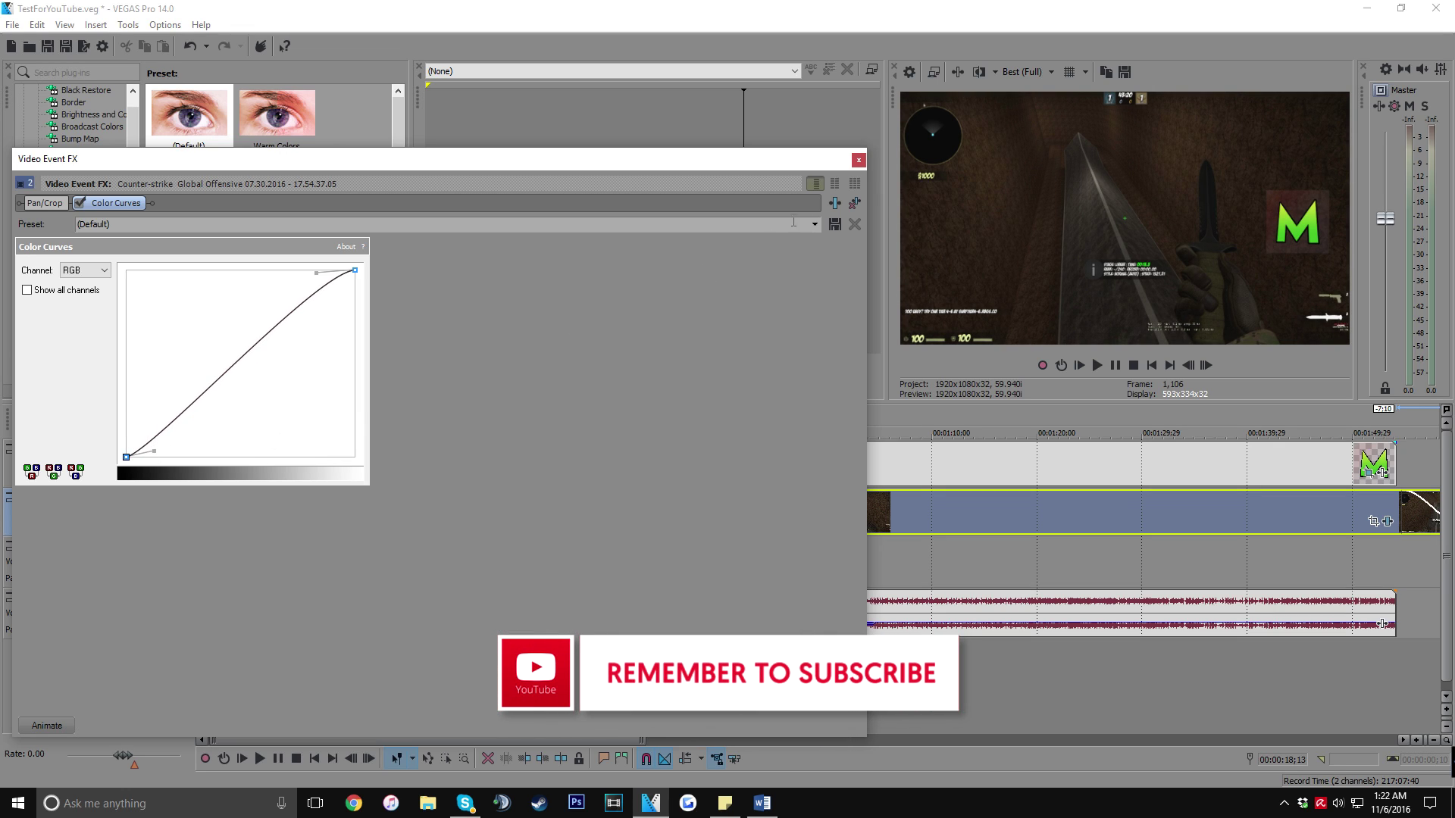
left_click(858, 159)
Step: Preview the color-corrected footage near the start of the gameplay clip and check it with the split-screen view
left_click(318, 557)
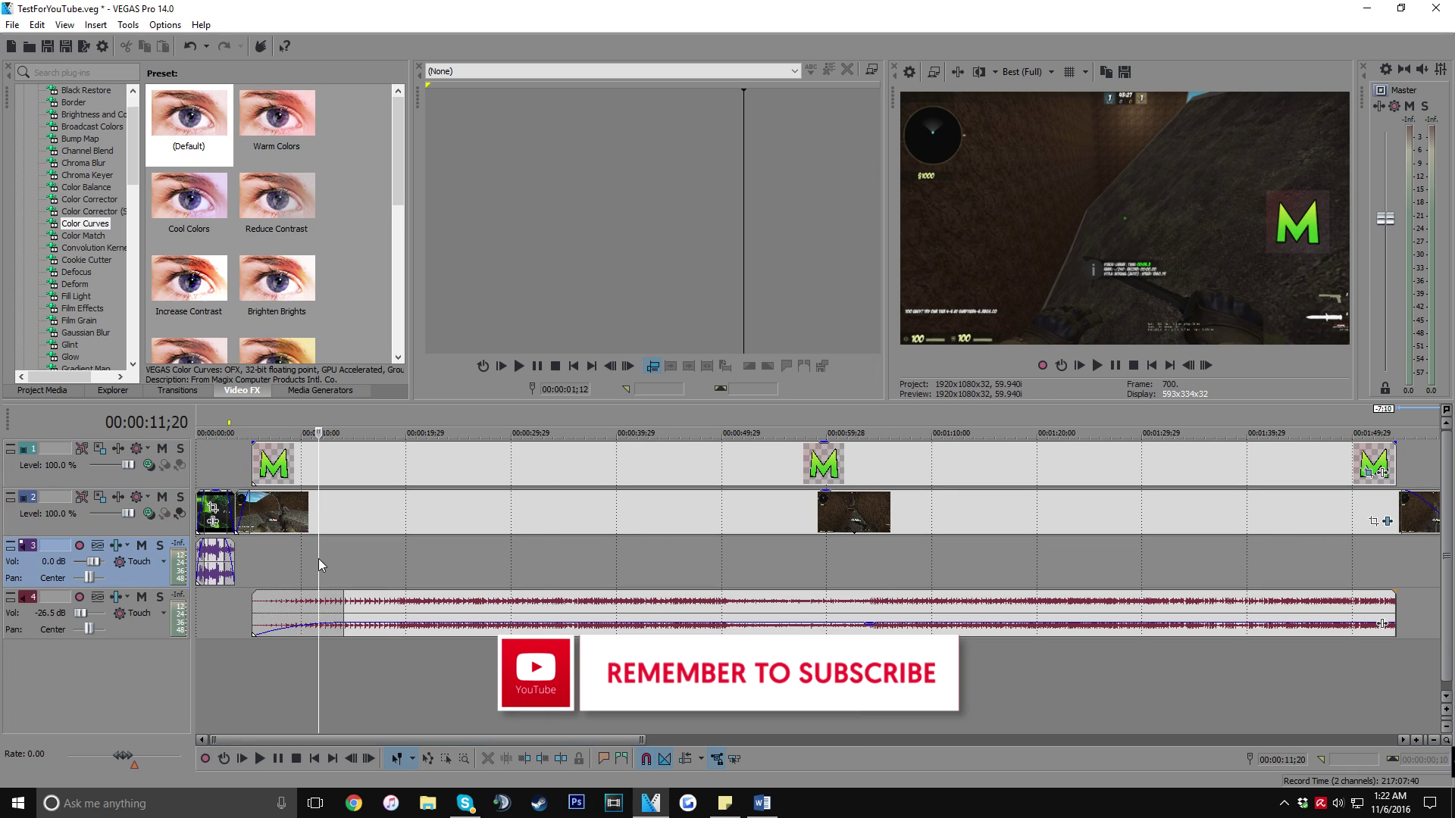
left_click(267, 543)
left_click(251, 554)
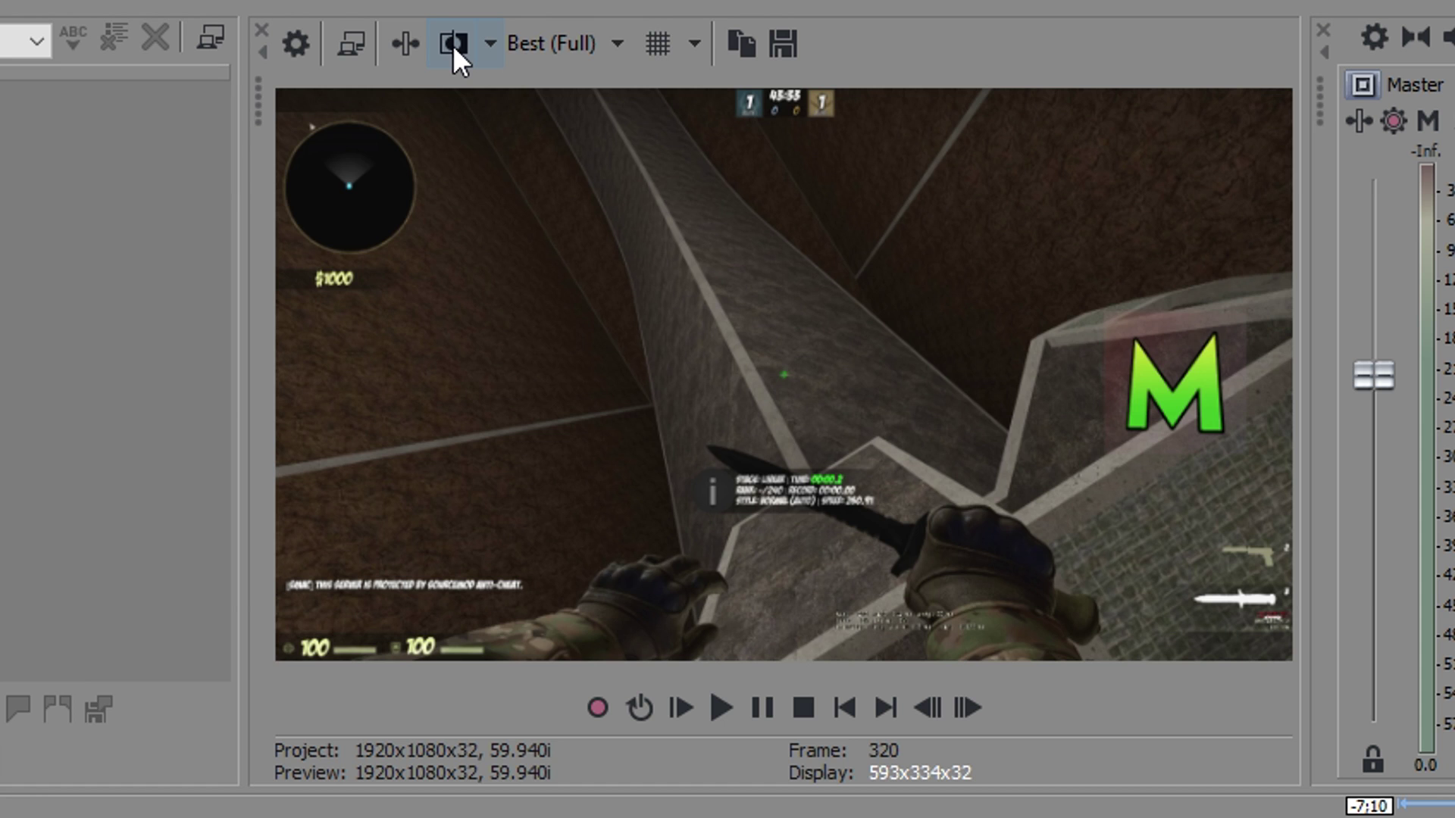
left_click(452, 44)
left_click(455, 43)
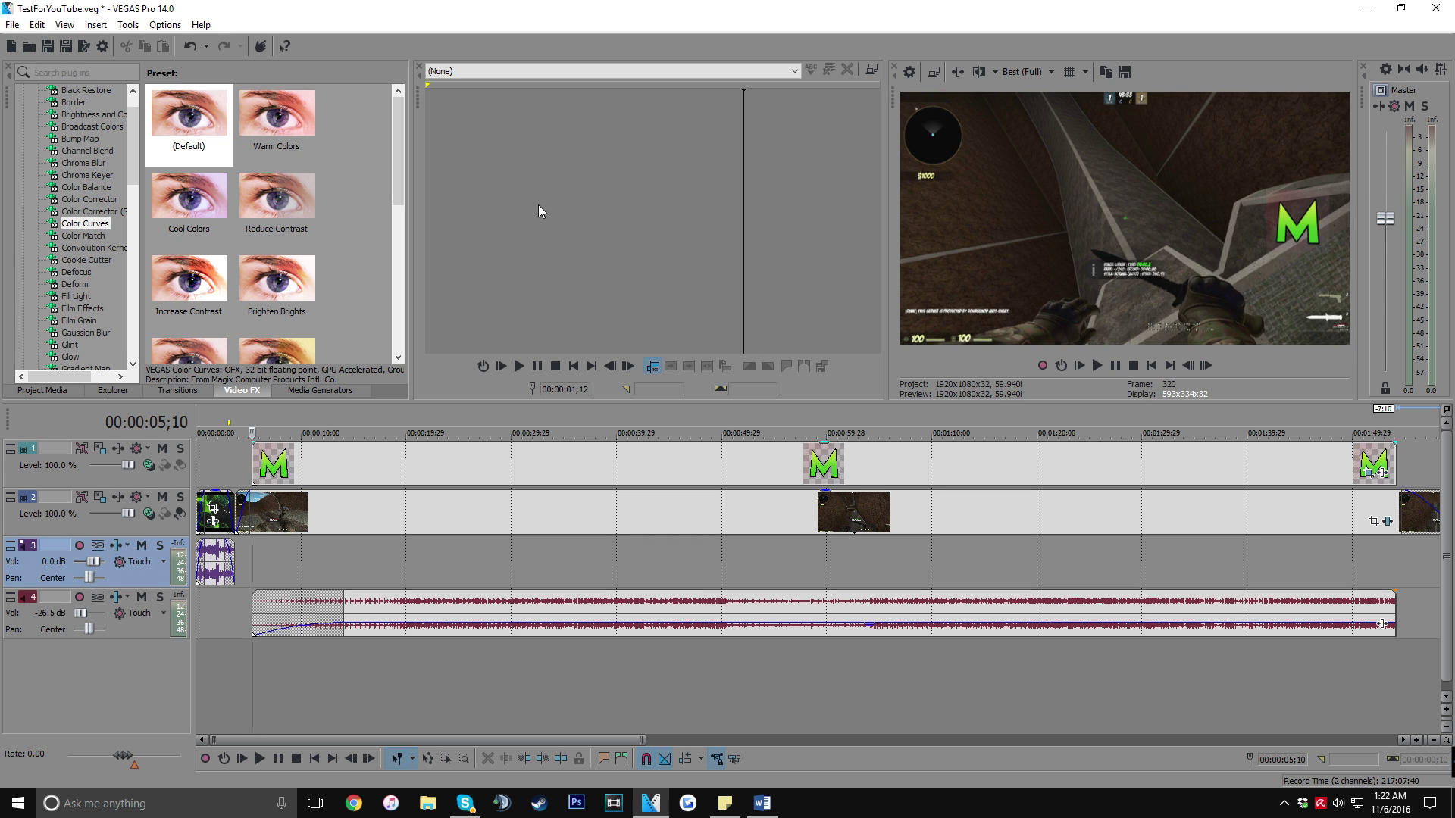
left_click(12, 25)
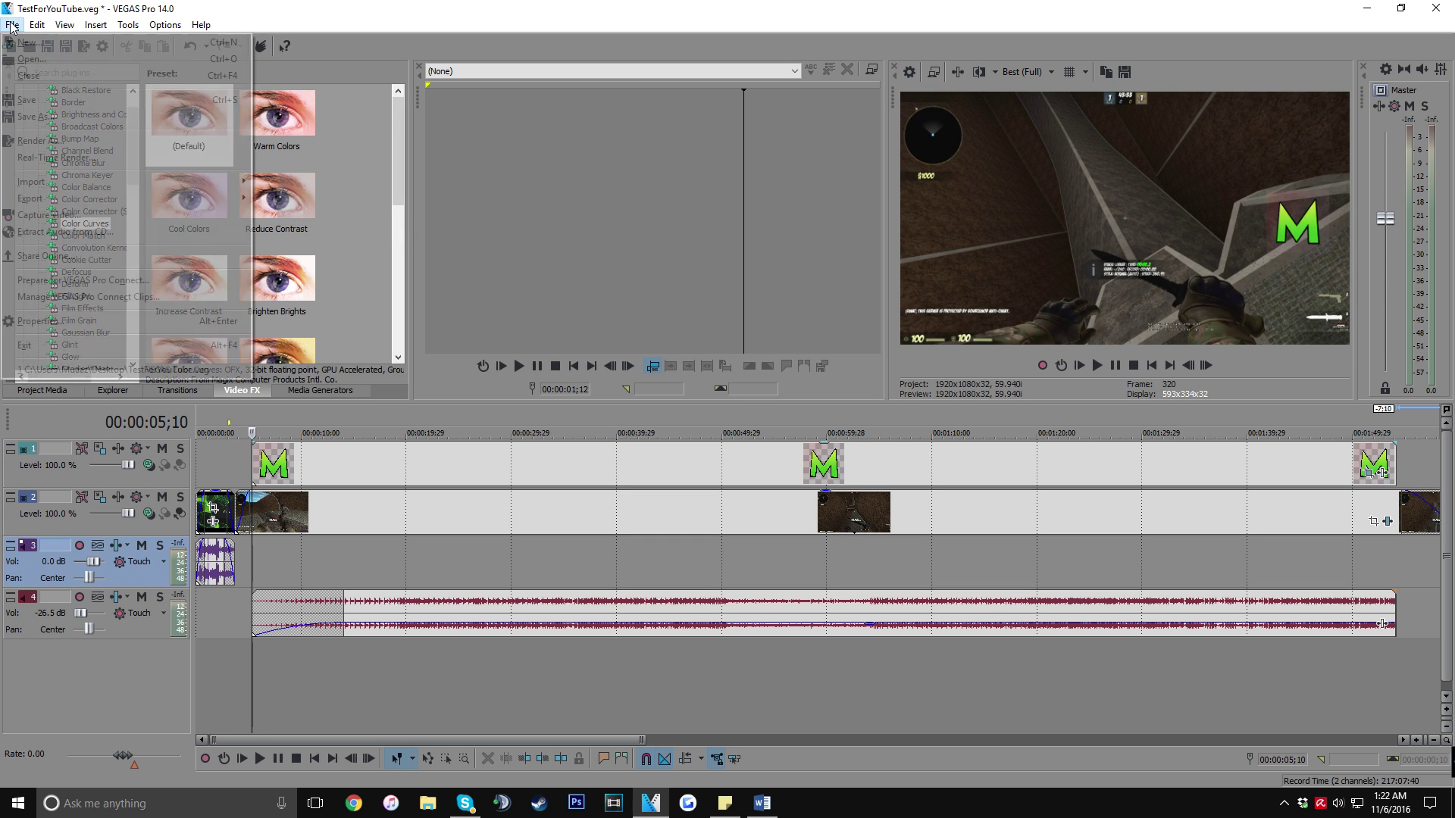
left_click(40, 140)
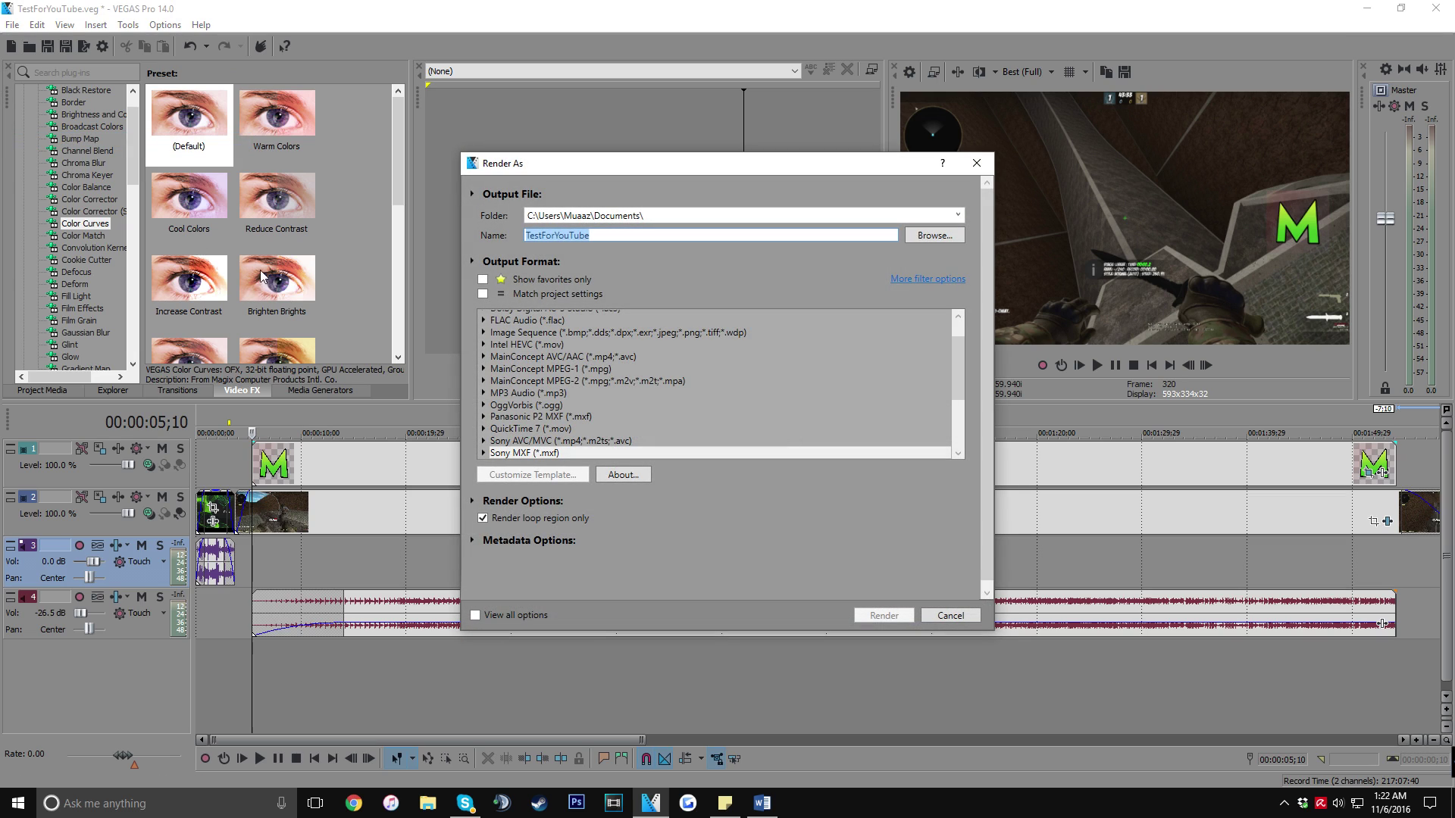
left_click(961, 617)
Step: Save the project
left_click(597, 574)
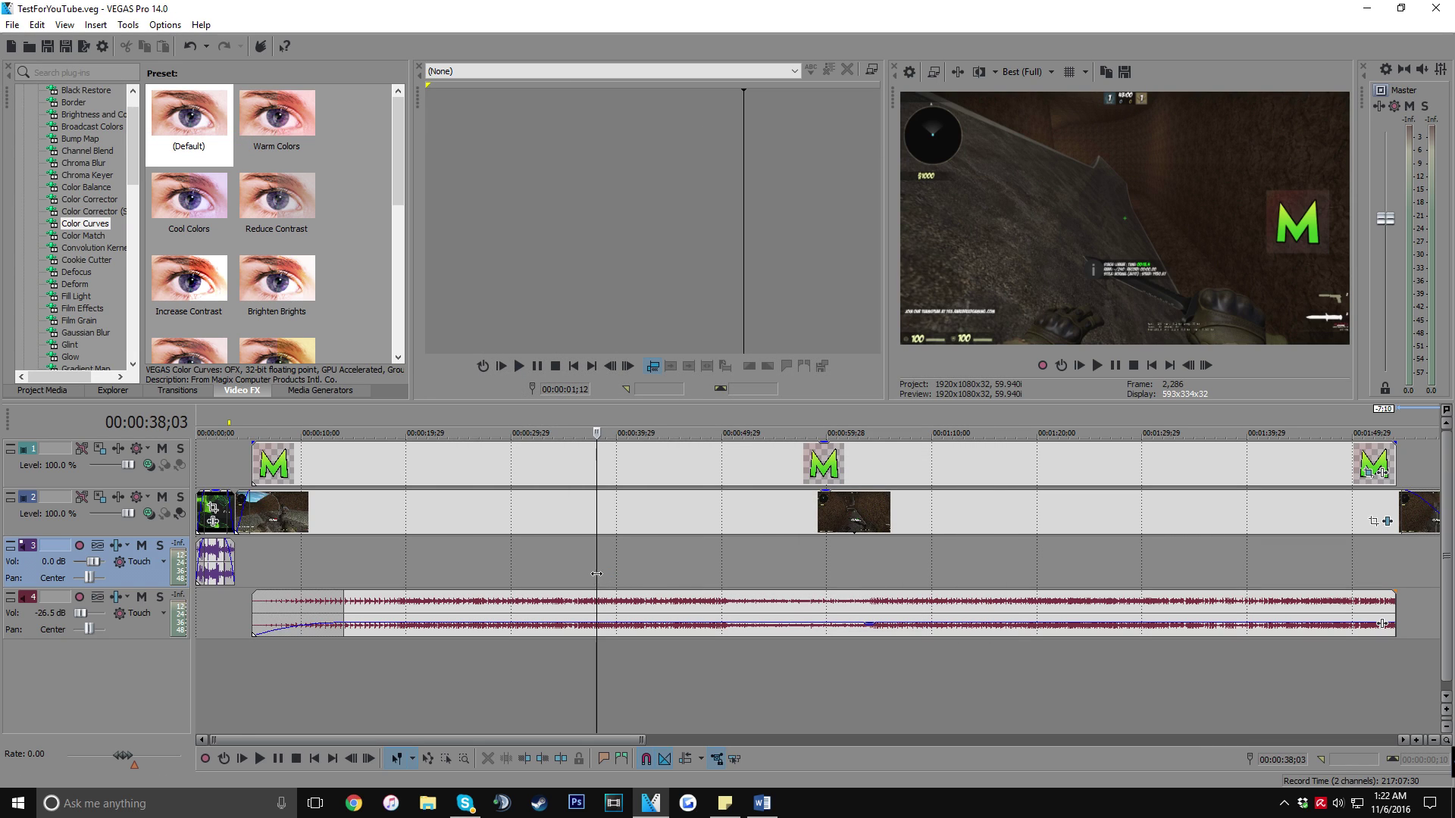
left_click(12, 25)
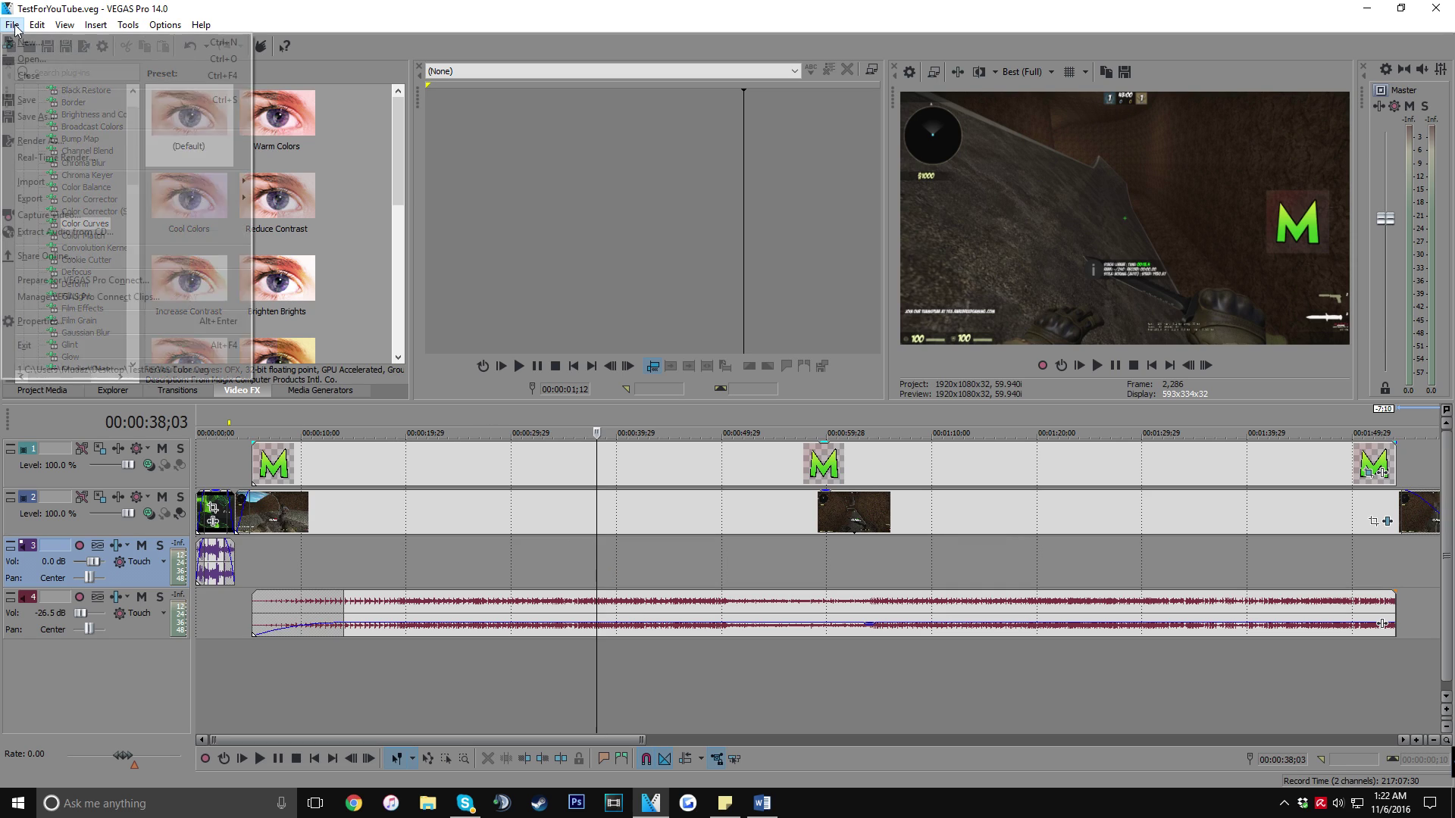
left_click(50, 98)
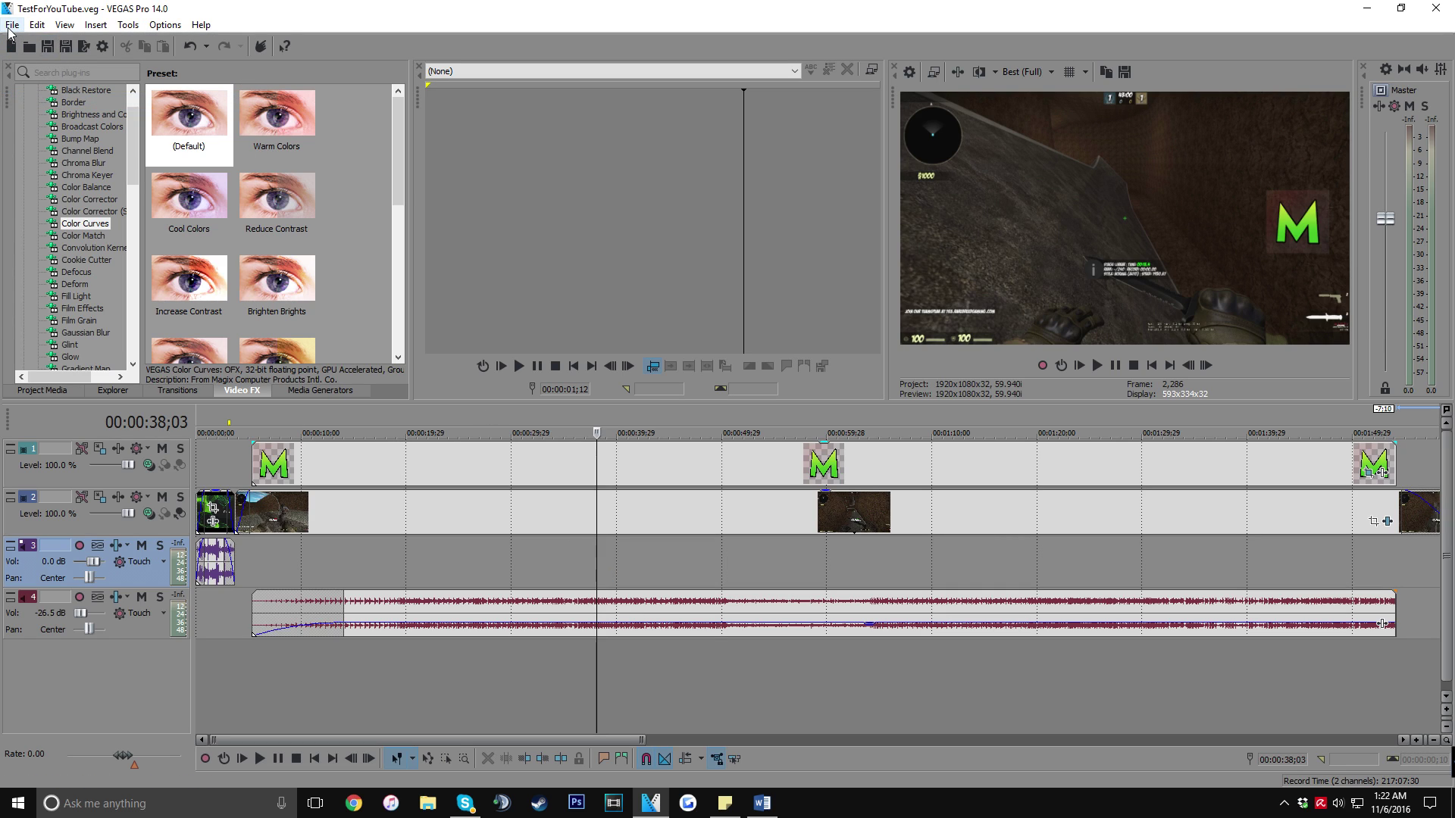
Step: Start a Render As export and select the Internet 1920x1080-30p template under Sony AVC/MVC
left_click(12, 25)
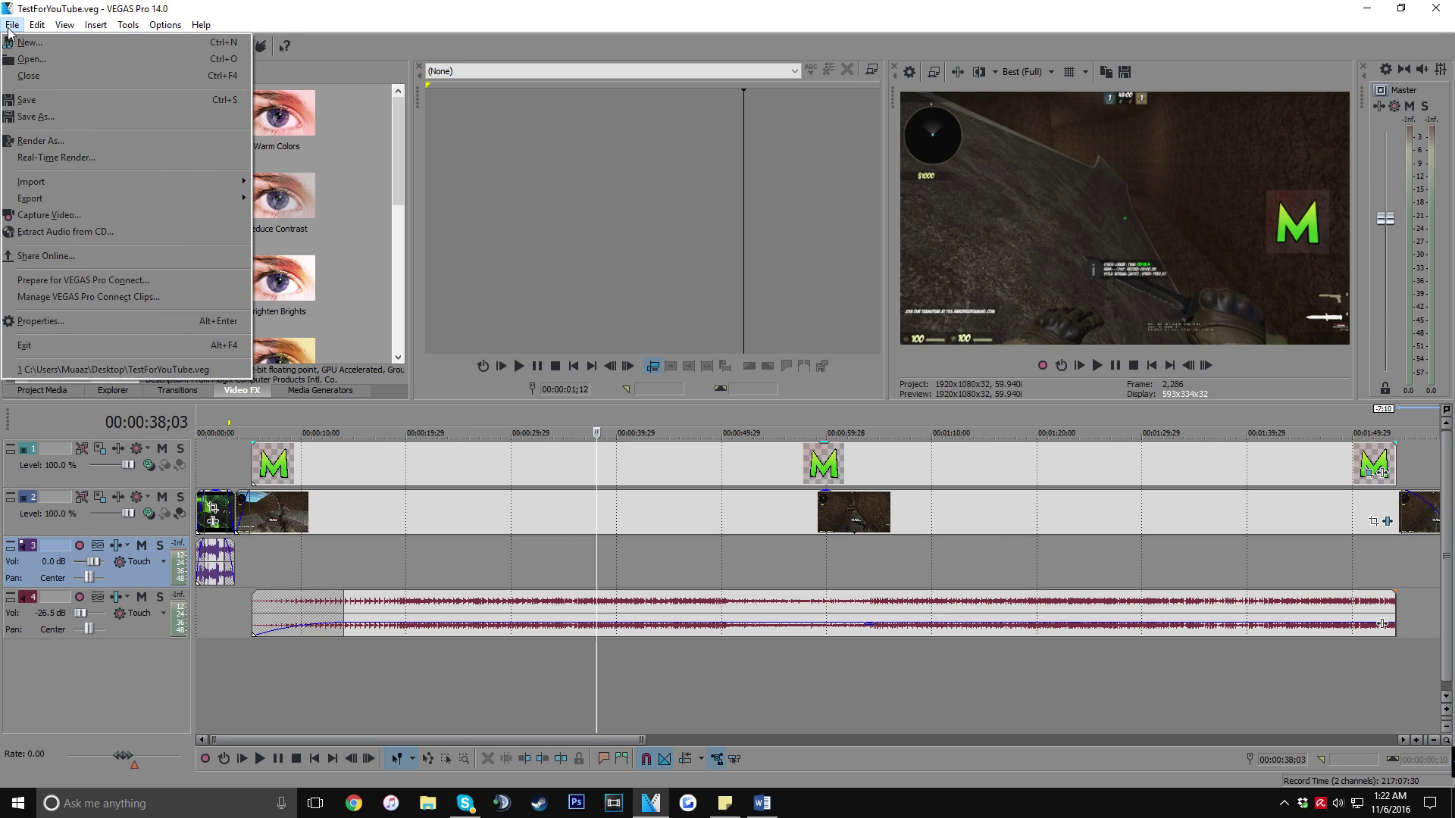
left_click(40, 141)
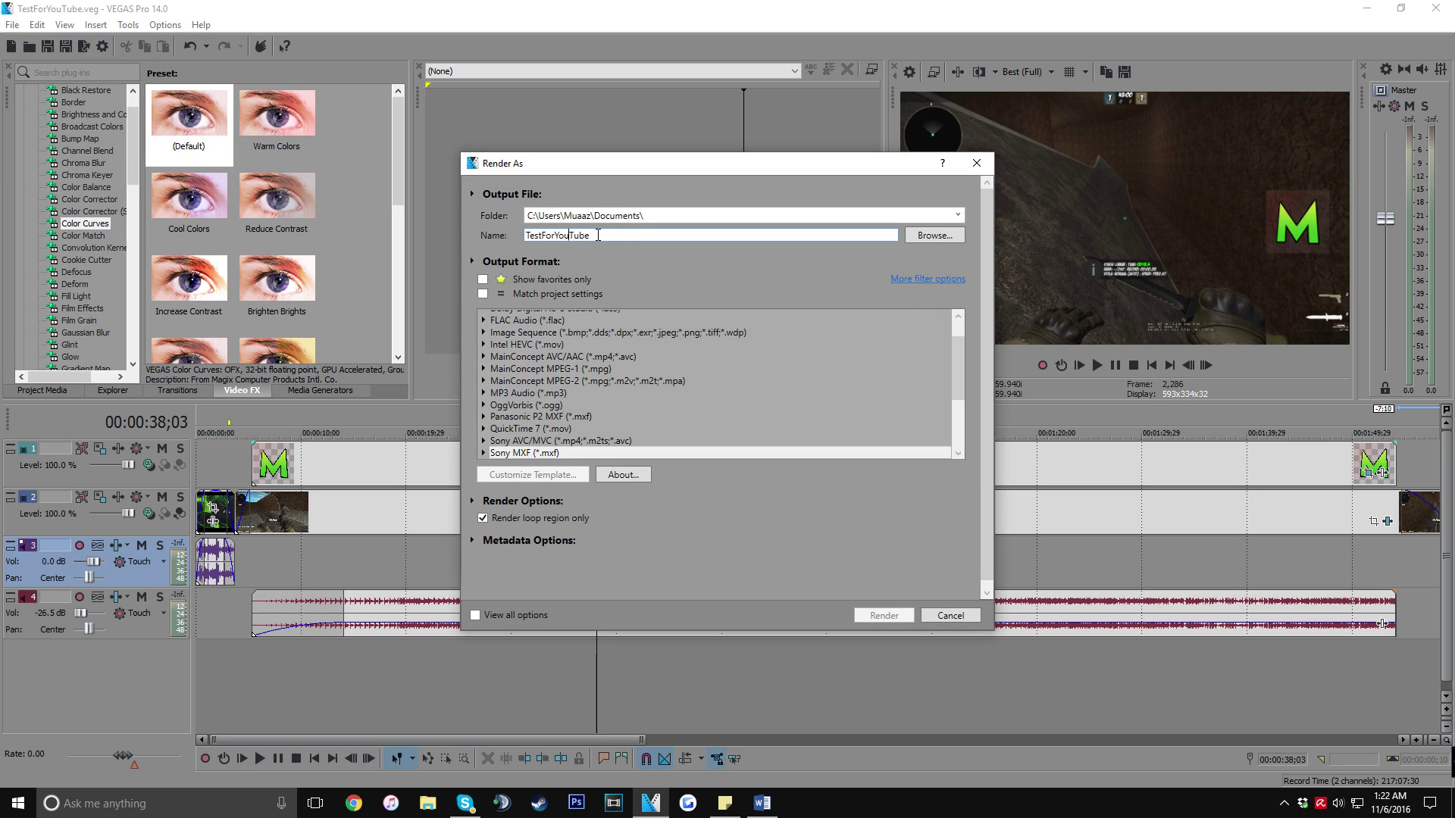
left_click(621, 440)
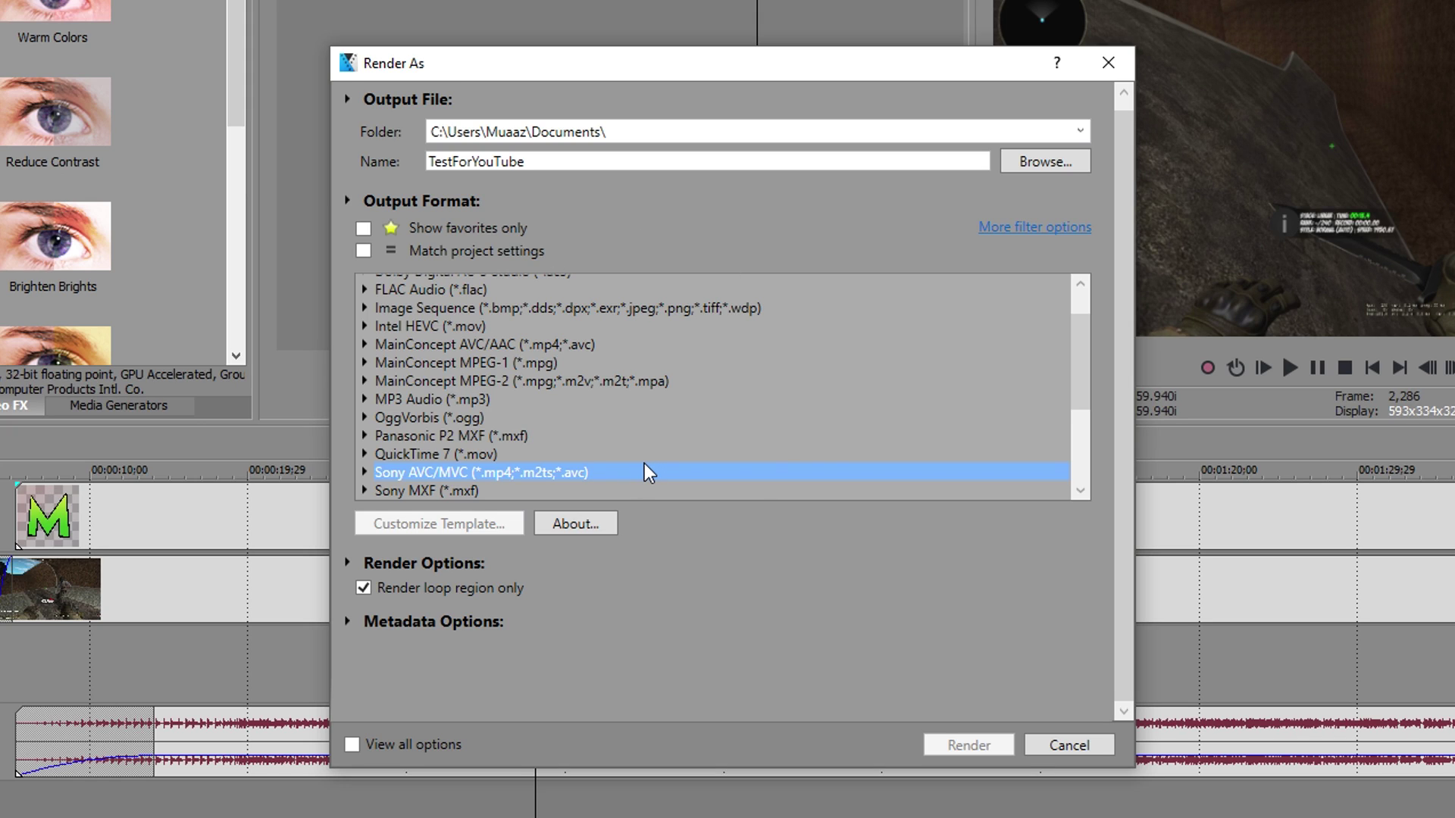
scroll(455, 455, "up", 1)
scroll(474, 394, "down", 4)
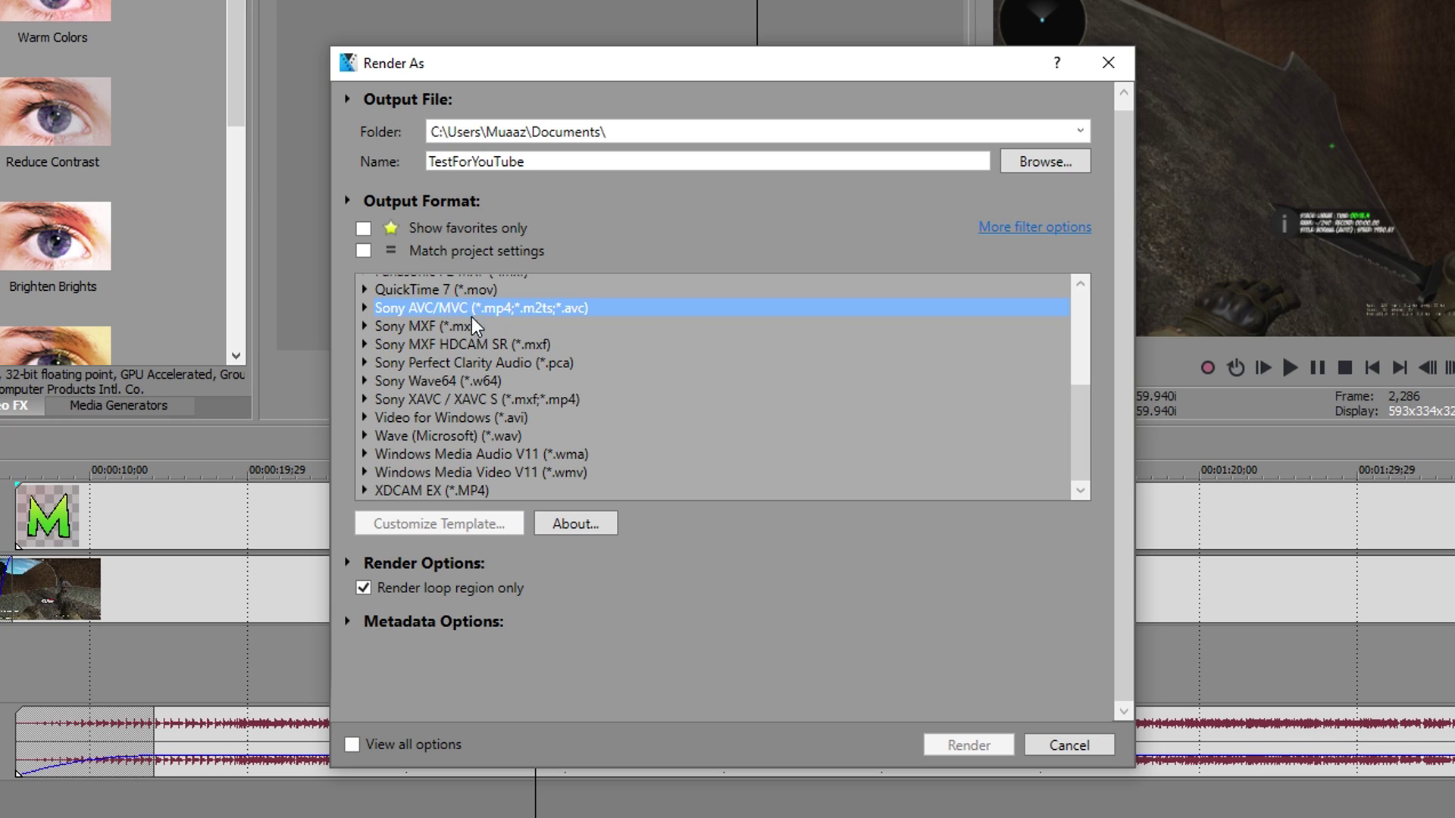
left_click(364, 309)
scroll(560, 333, "up", 1)
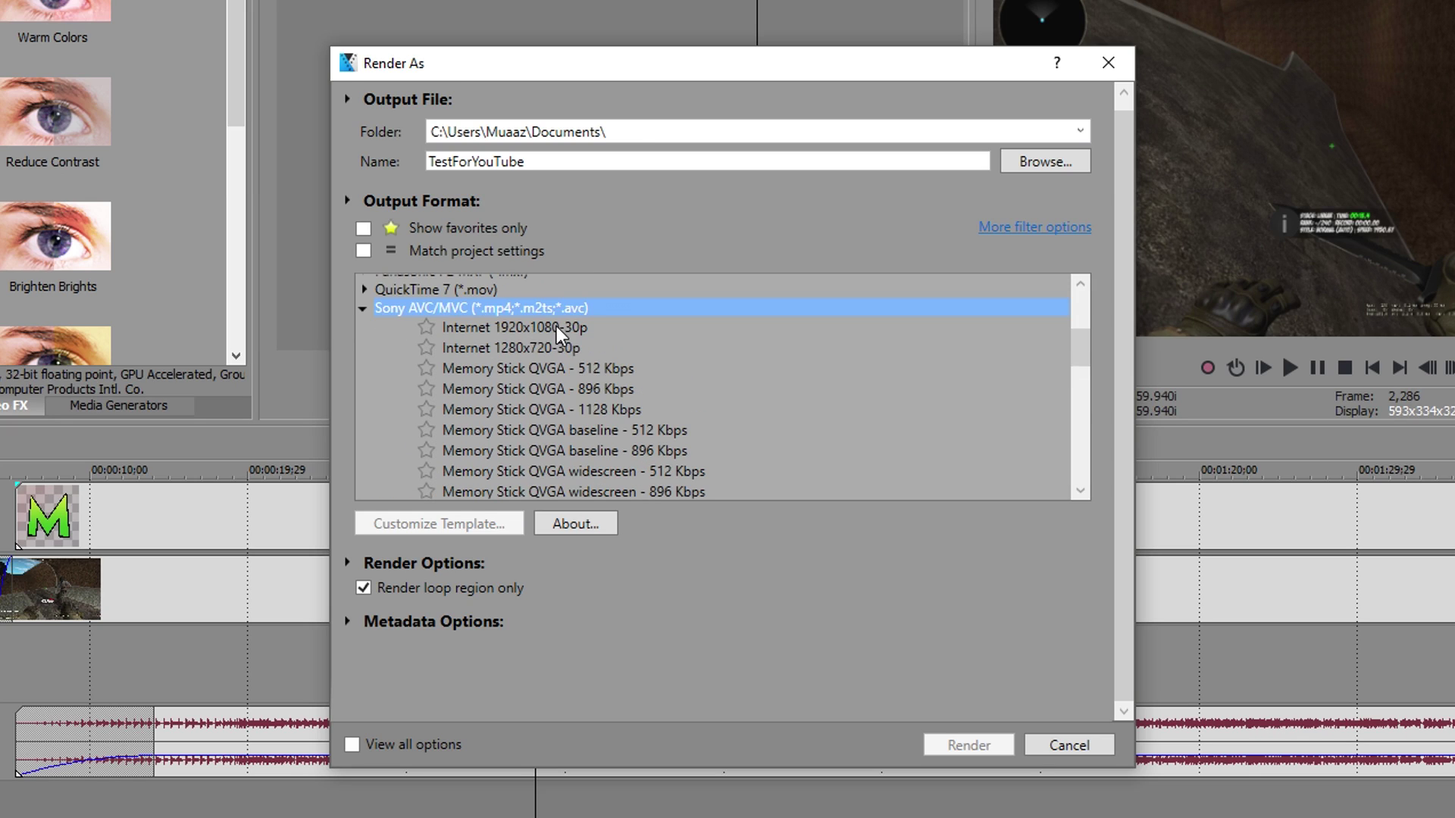
left_click(523, 330)
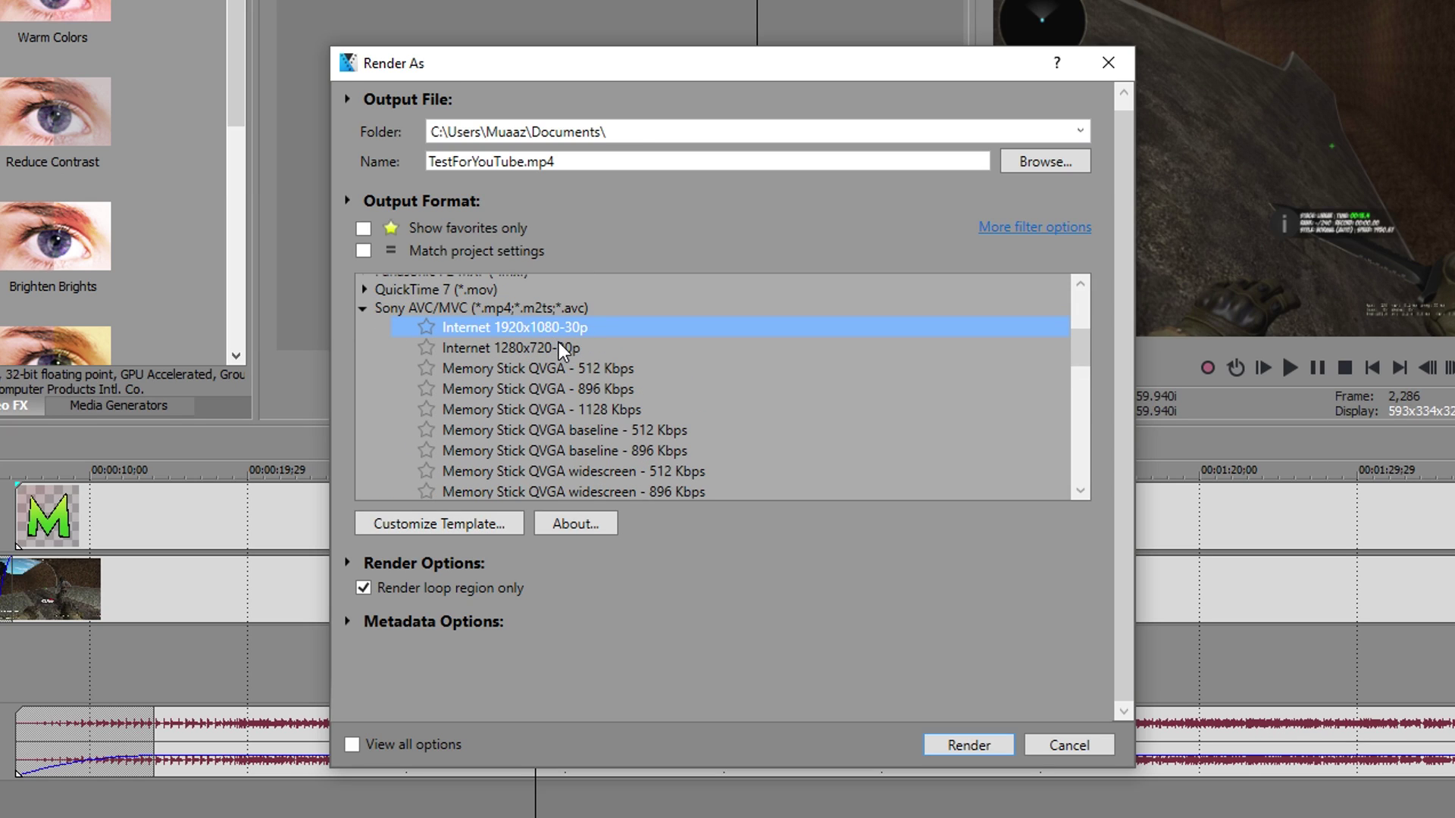
Step: Examine the custom video settings of the Internet 1920x1080-30p template without changing them
left_click(485, 526)
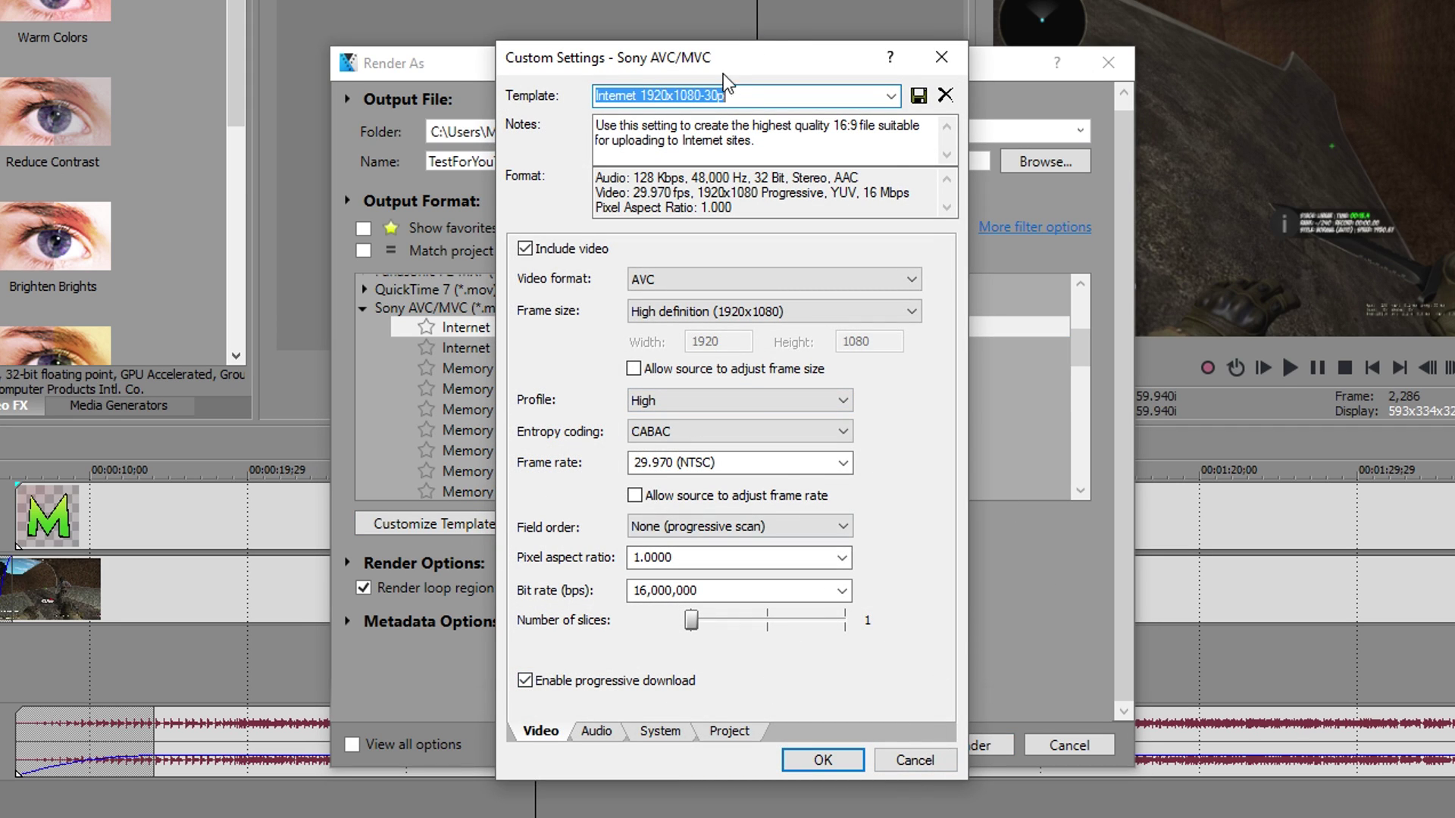
left_click_drag(725, 75, 951, 34)
left_click(1144, 708)
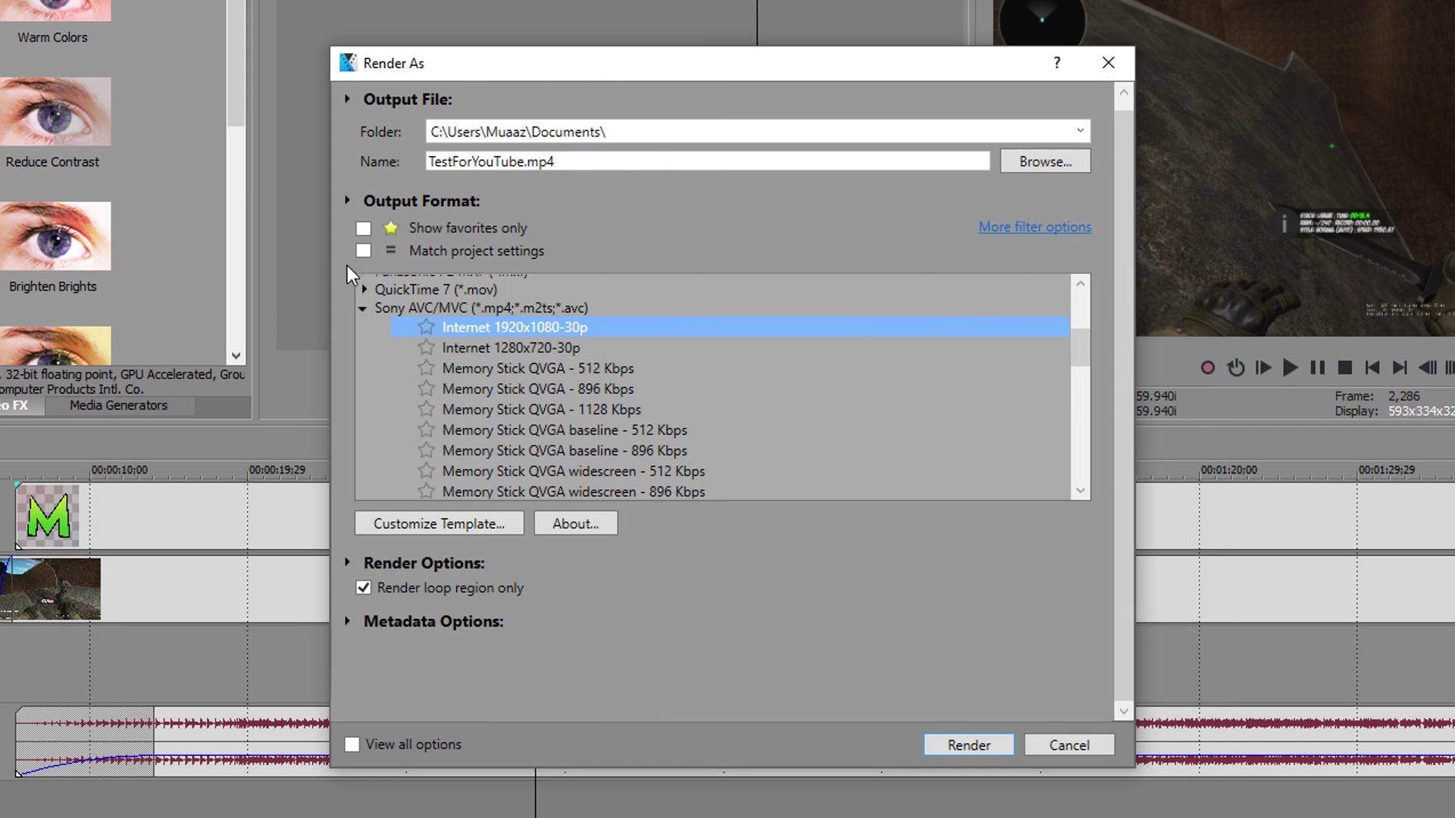
Step: Show only favorite render templates, select MyYouTubeRenderGPU, and review its custom settings
left_click(364, 228)
left_click(462, 345)
left_click(439, 523)
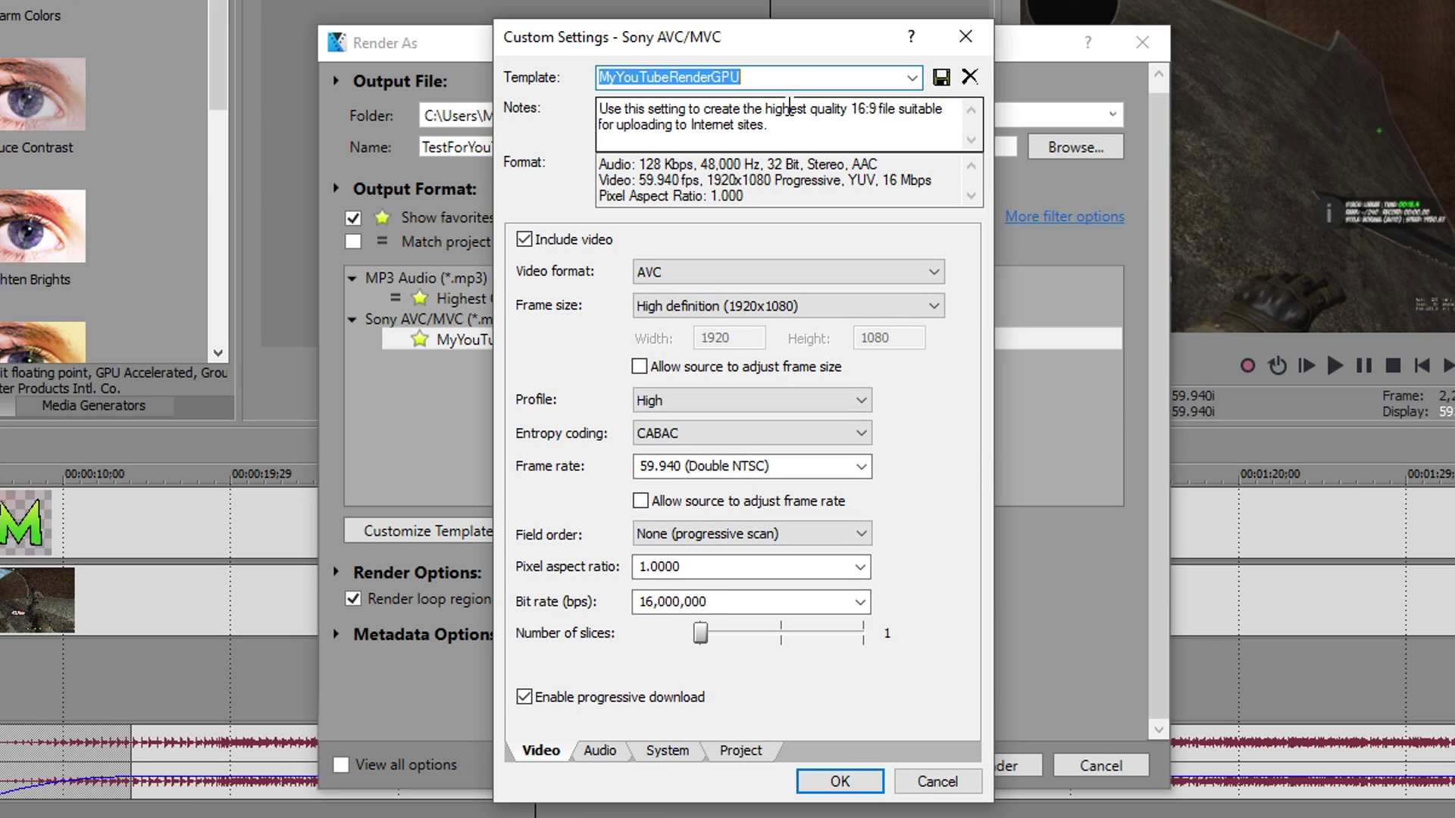
left_click_drag(767, 76, 571, 74)
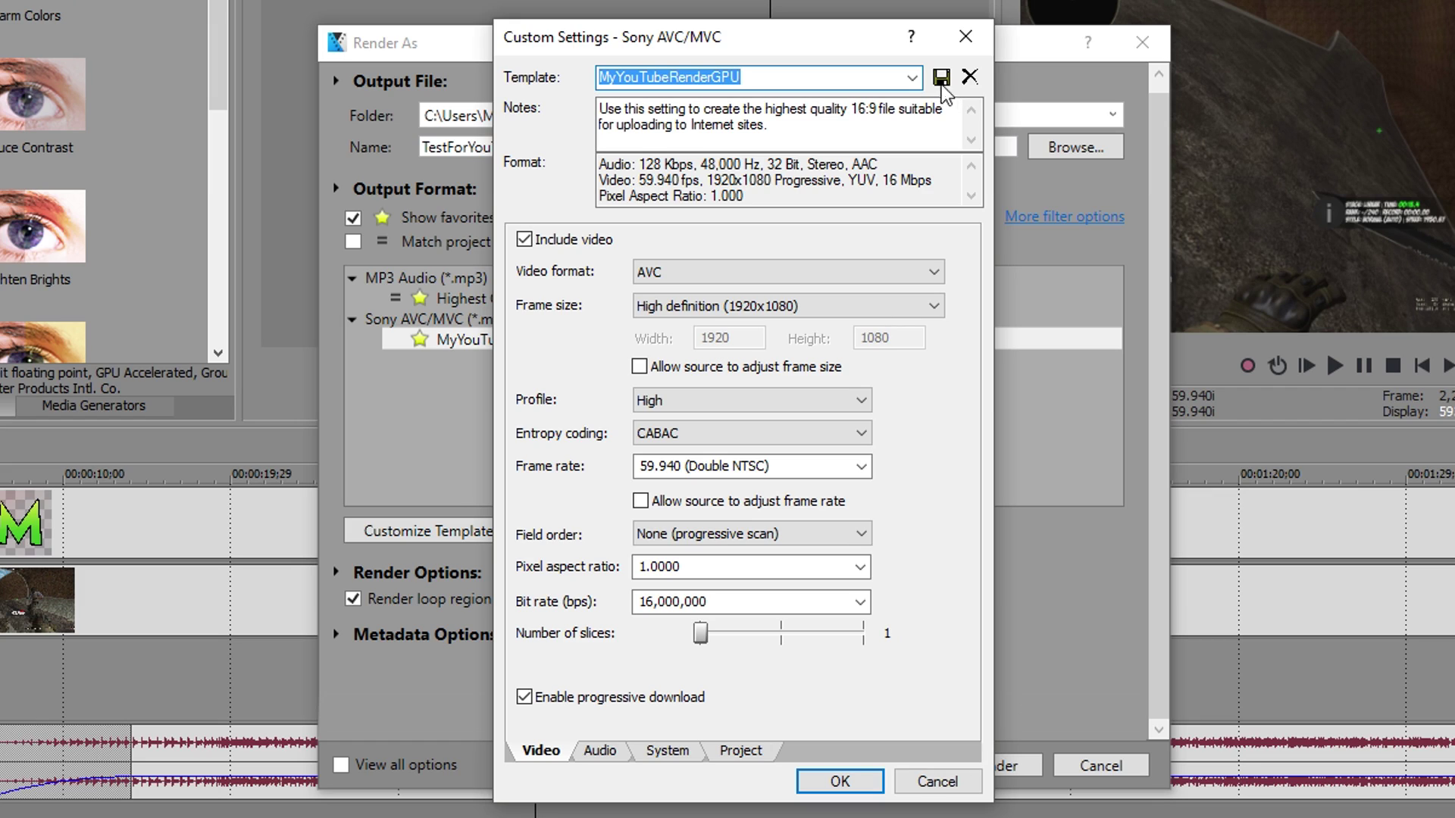
key("Return")
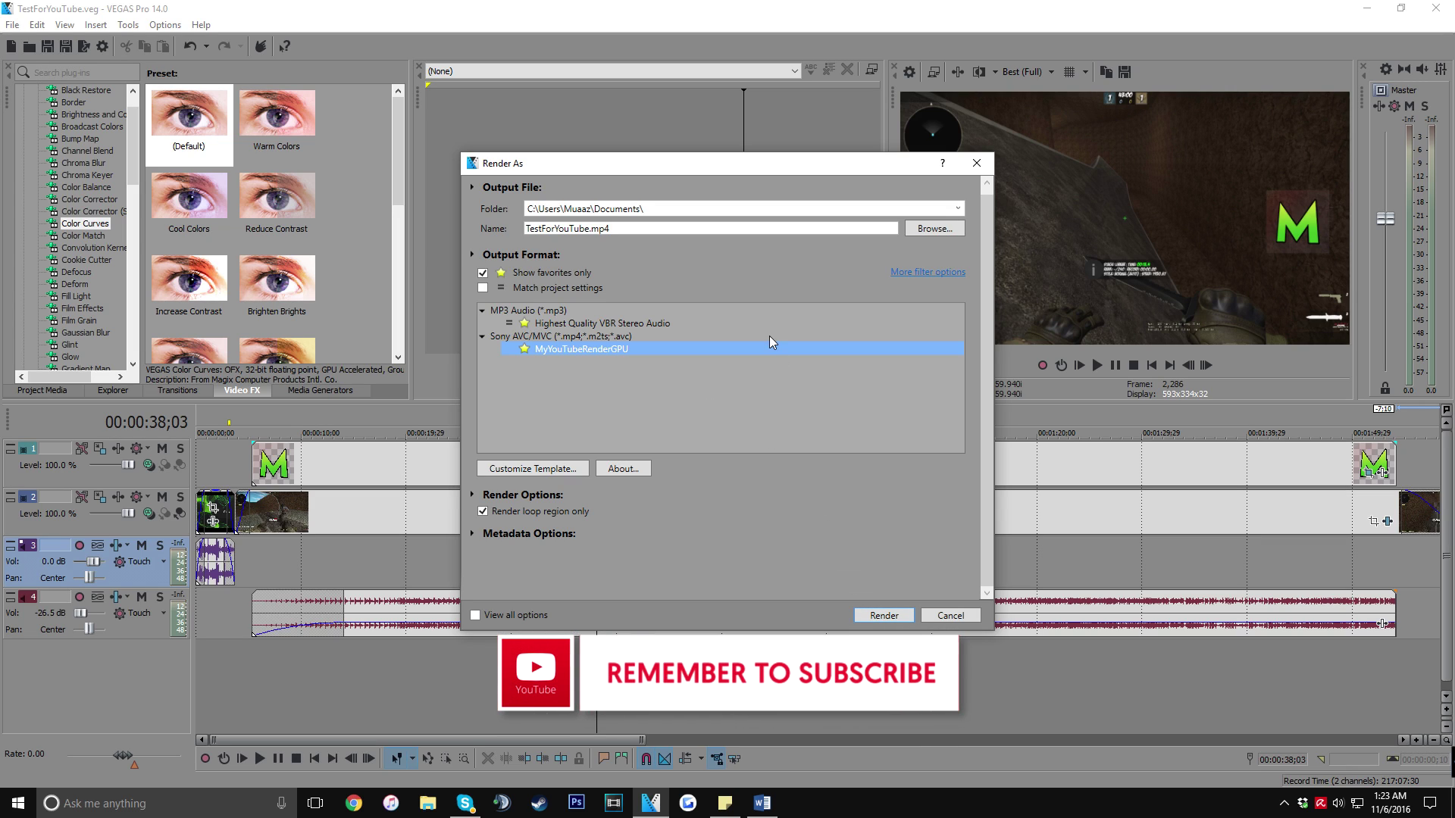
Step: Set the render's output location to the Desktop with the file name TestForYouTube.mp4
left_click(941, 208)
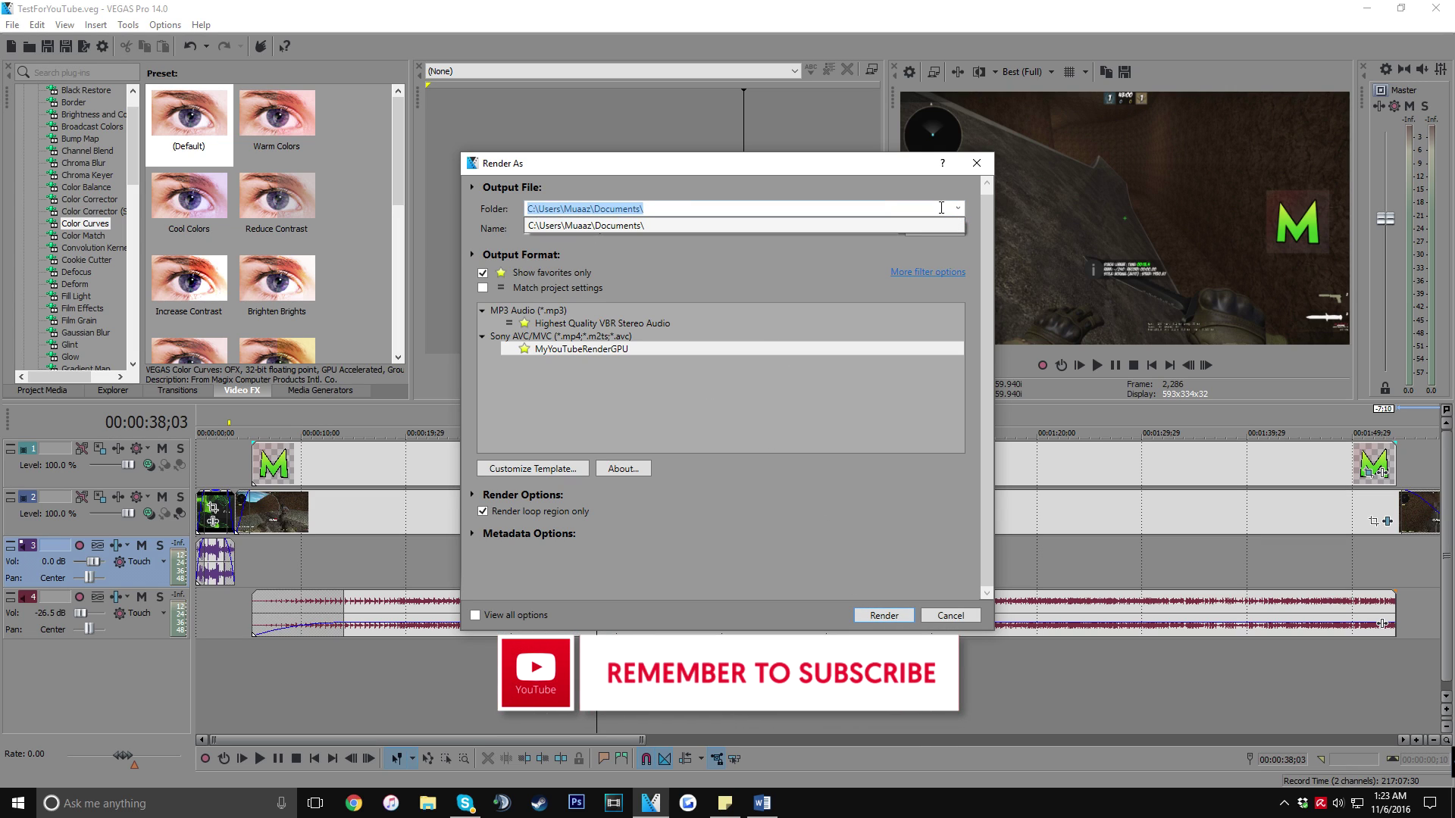
left_click(665, 210)
double_click(638, 210)
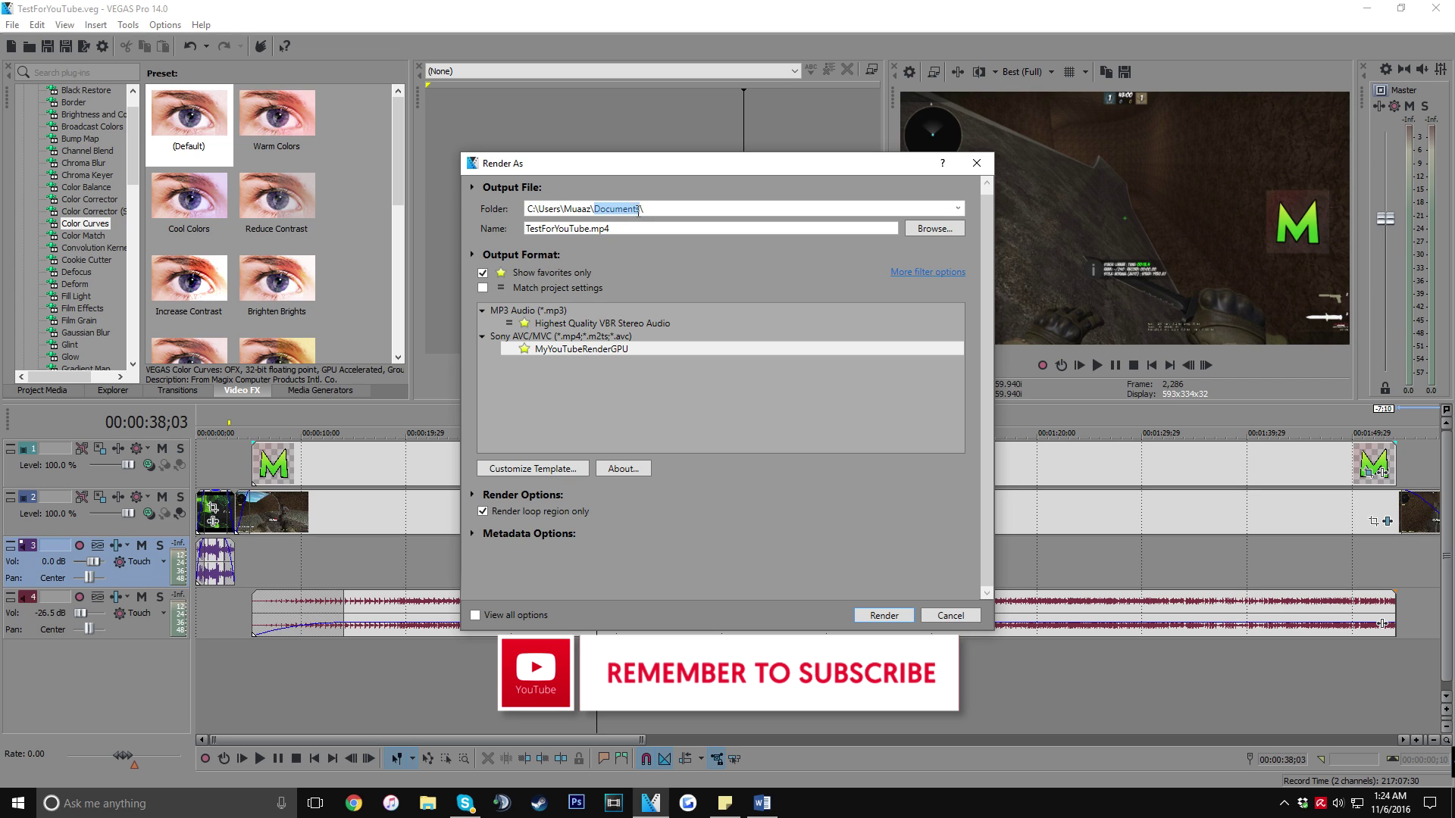
left_click(606, 210)
left_click(937, 228)
left_click(532, 289)
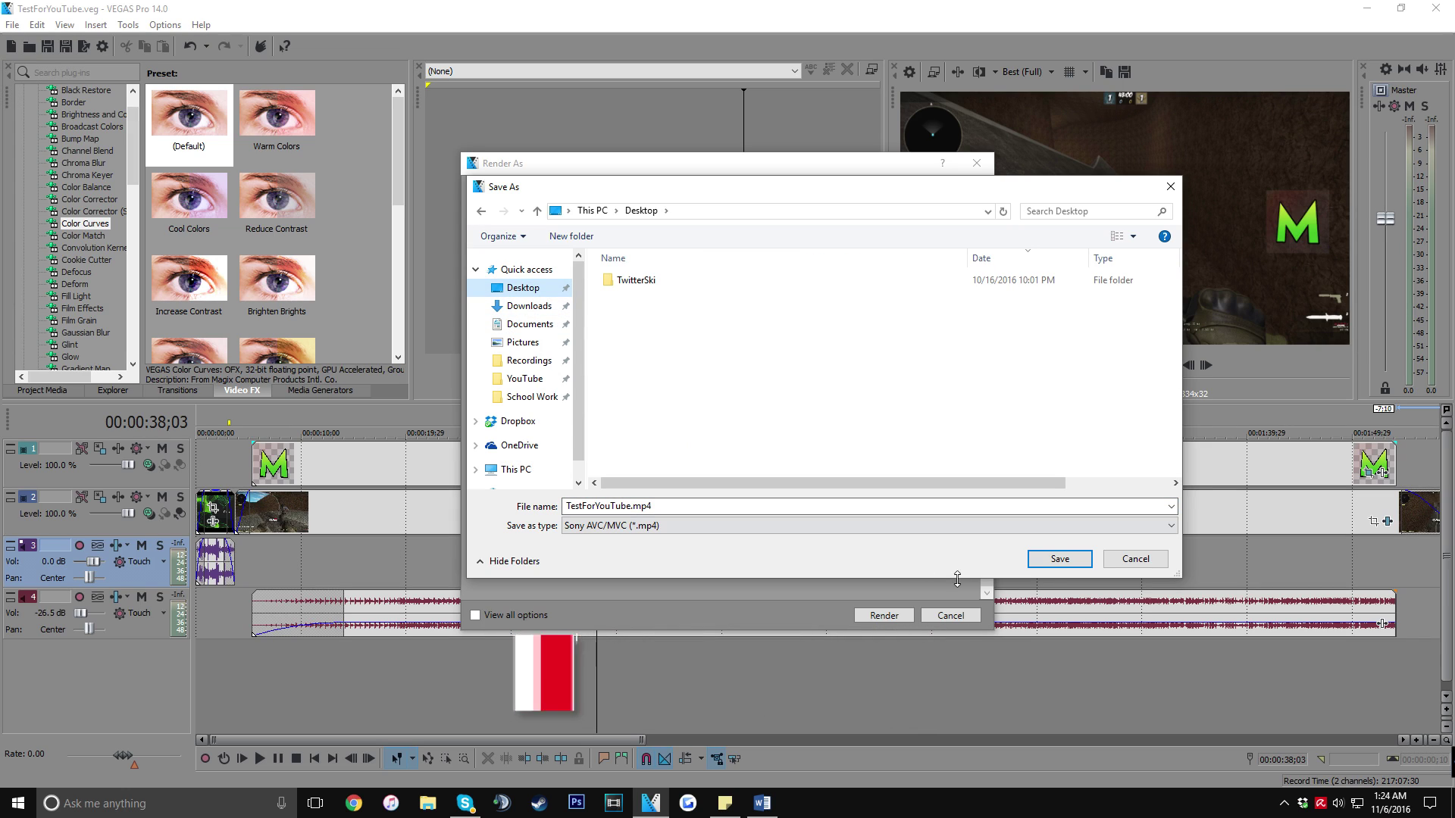
left_click(1061, 560)
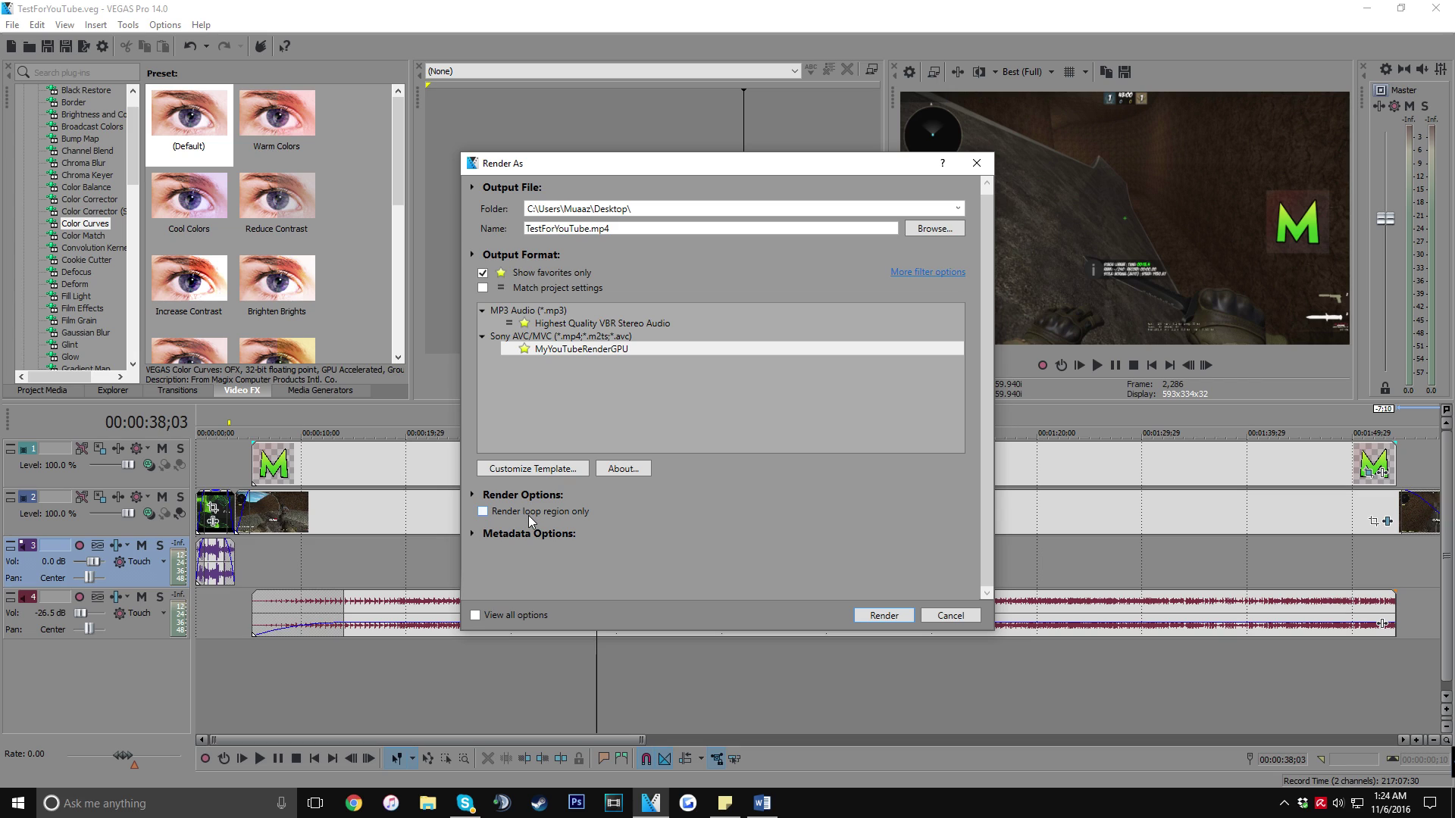
Step: Turn off rendering the loop region only and start rendering the video
left_click(879, 614)
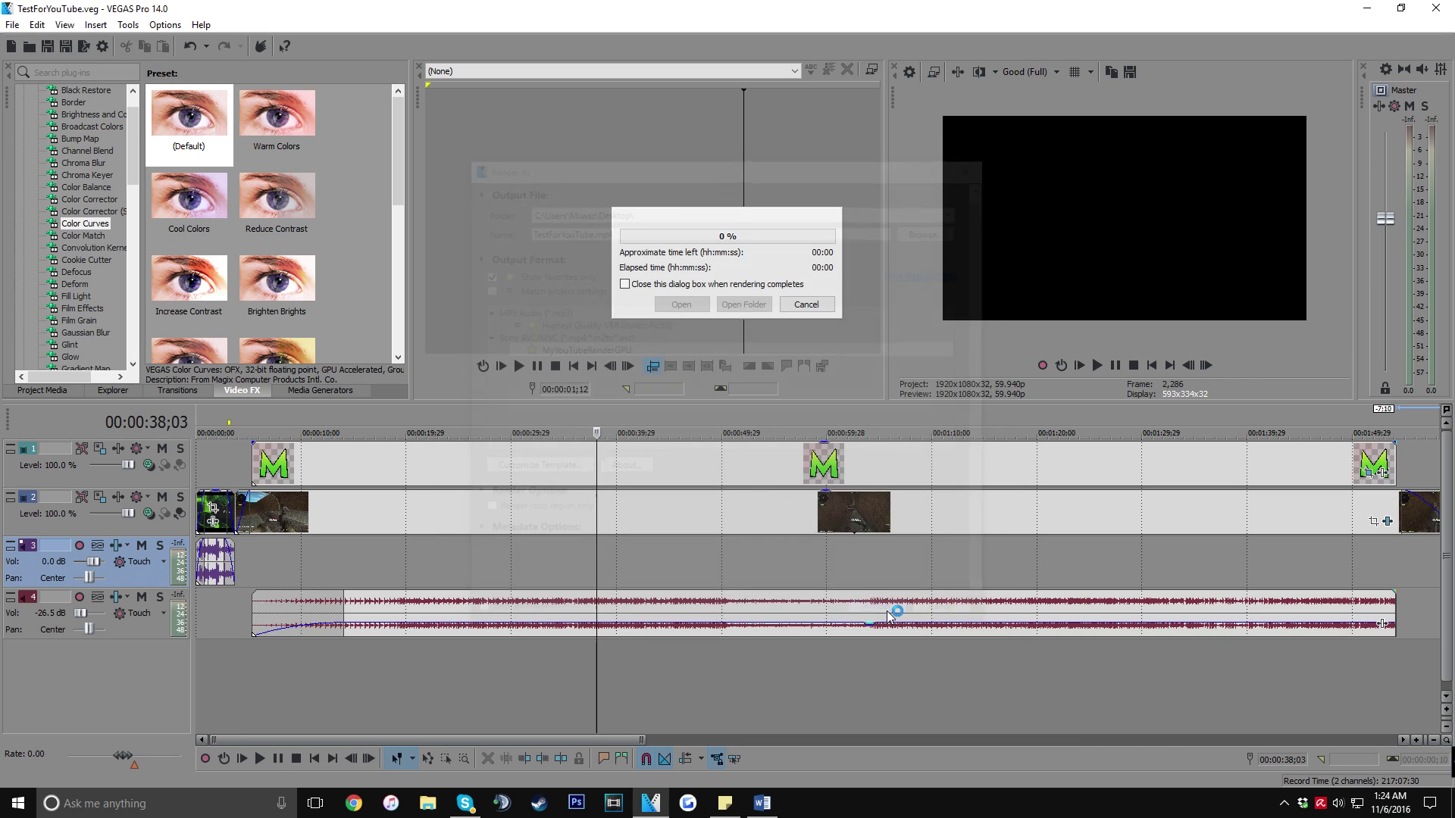